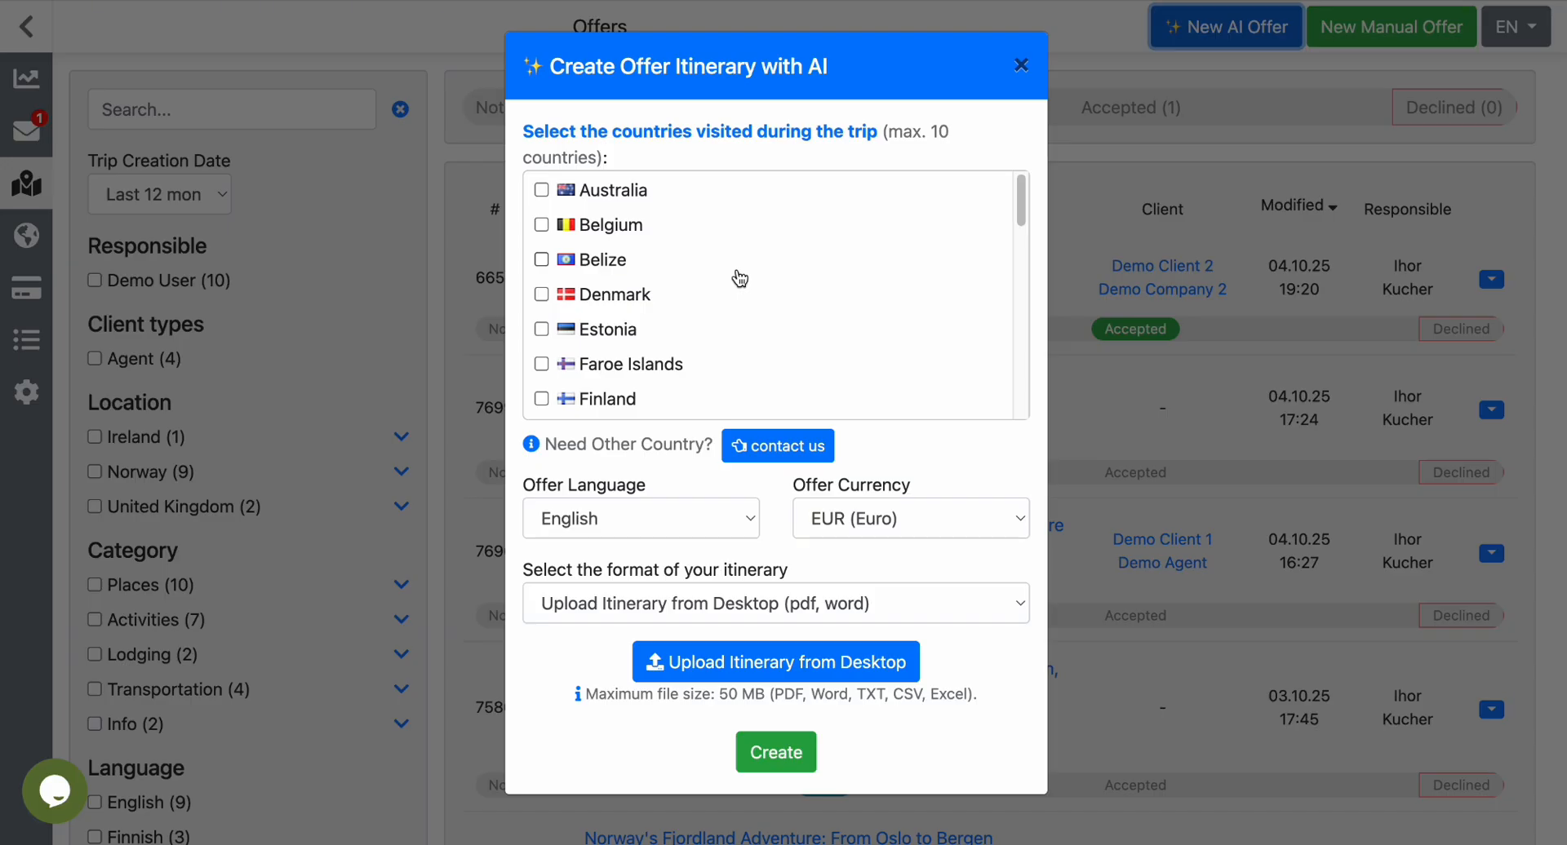
Look through the list of countries available for the AI-generated itinerary.
scroll(740, 279, "down", 4)
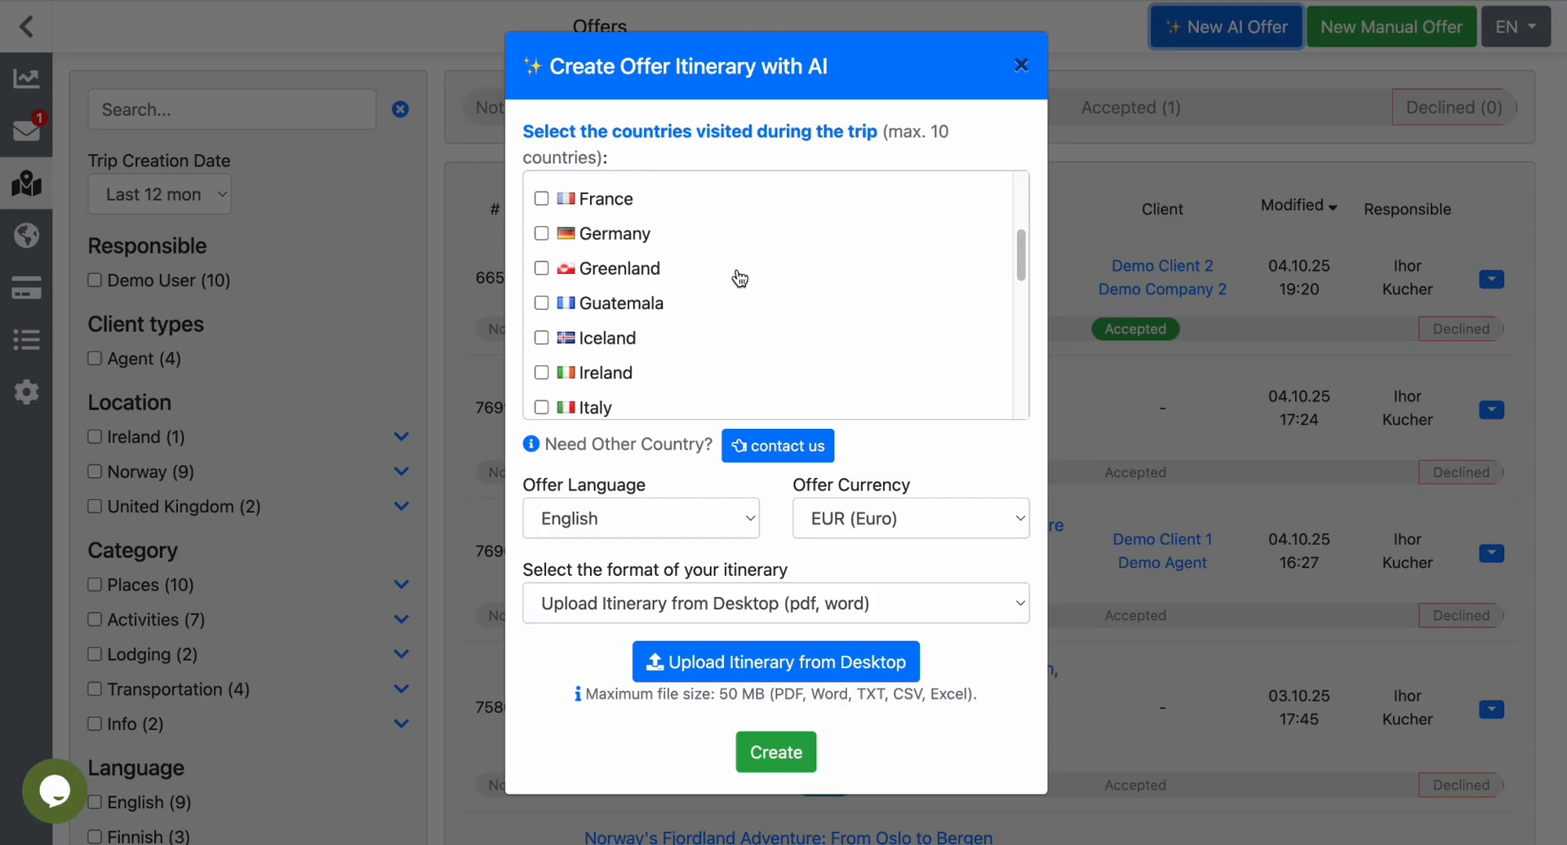
scroll(739, 279, "down", 4)
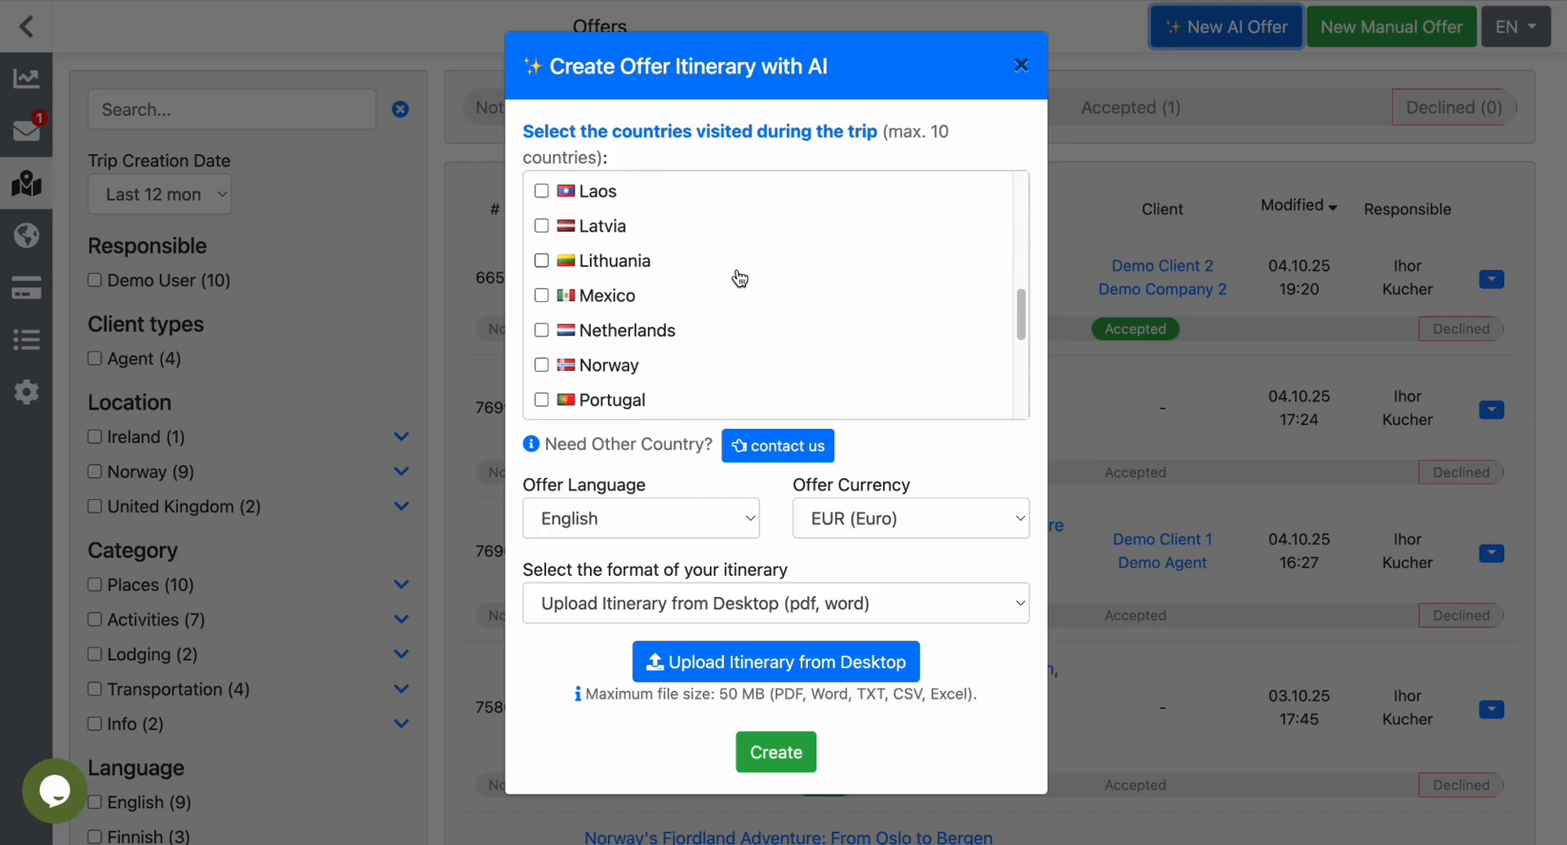
scroll(739, 279, "up", 8)
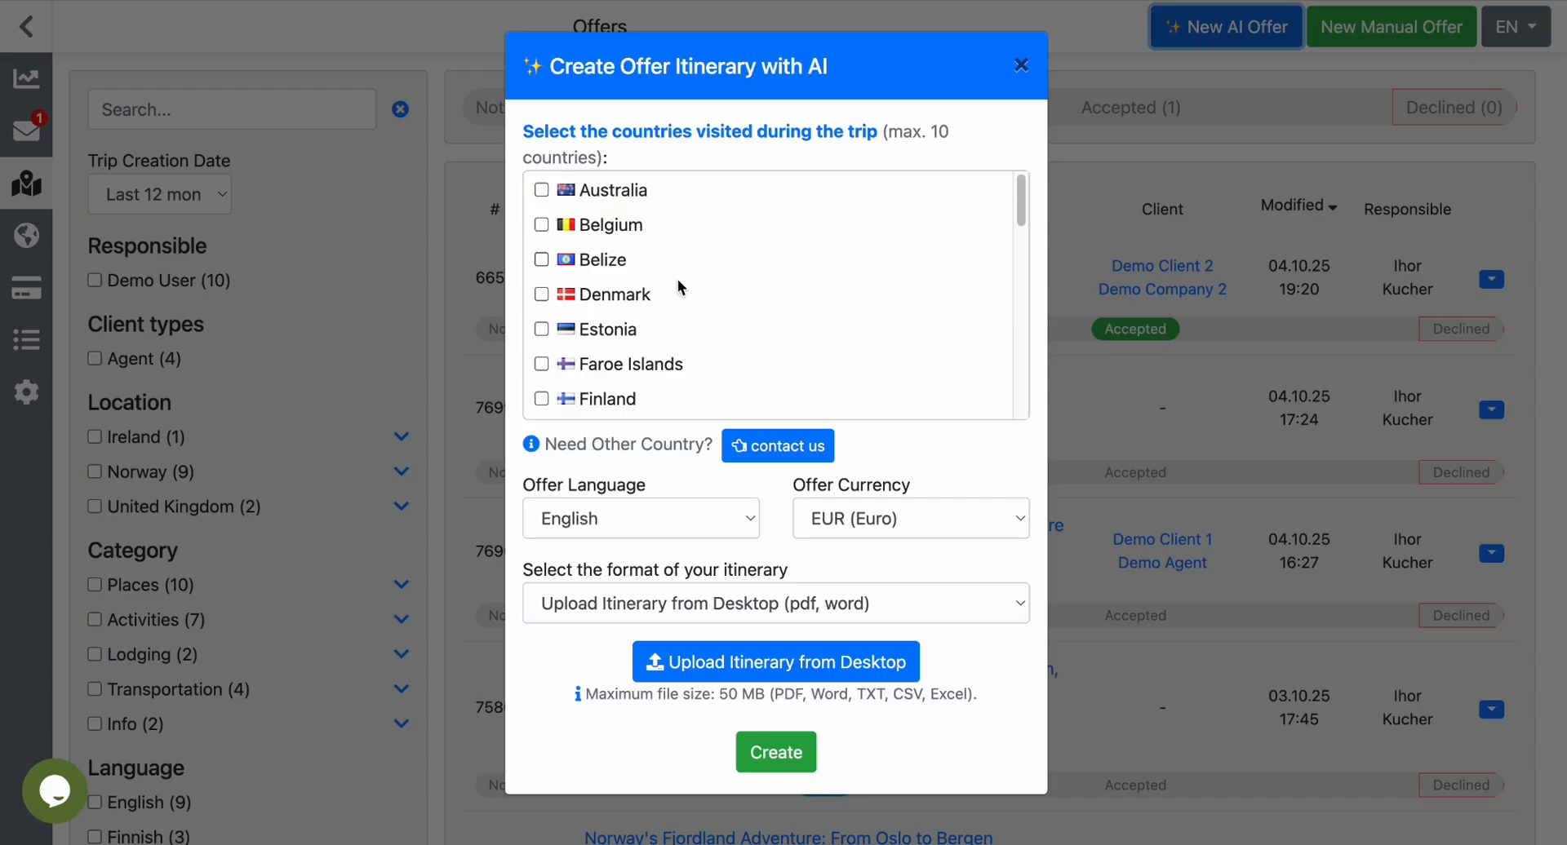
scroll(710, 322, "down", 7)
scroll(712, 336, "down", 5)
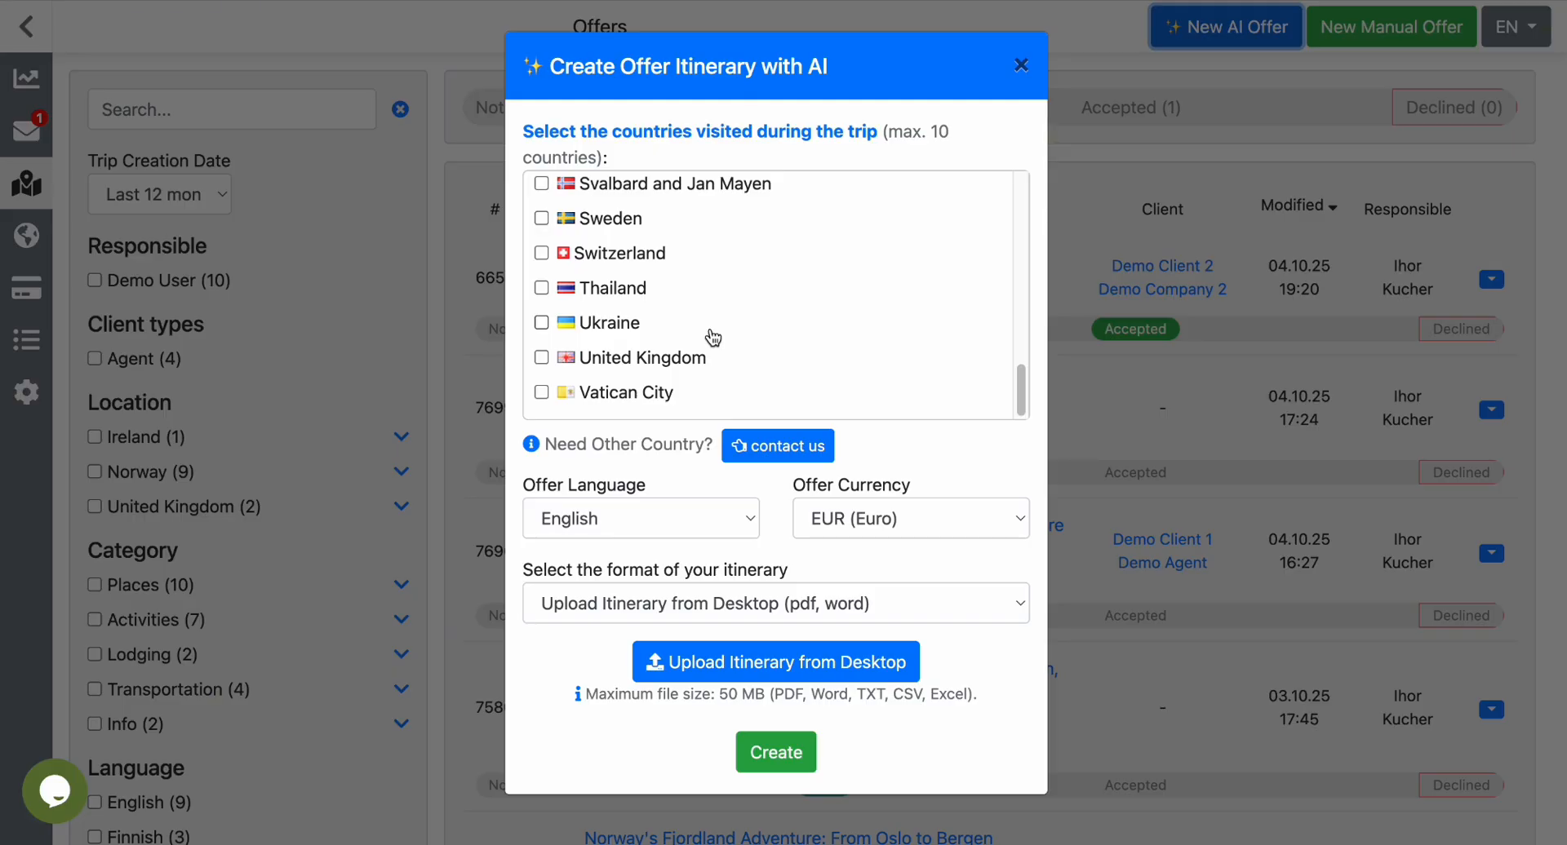
scroll(712, 337, "up", 5)
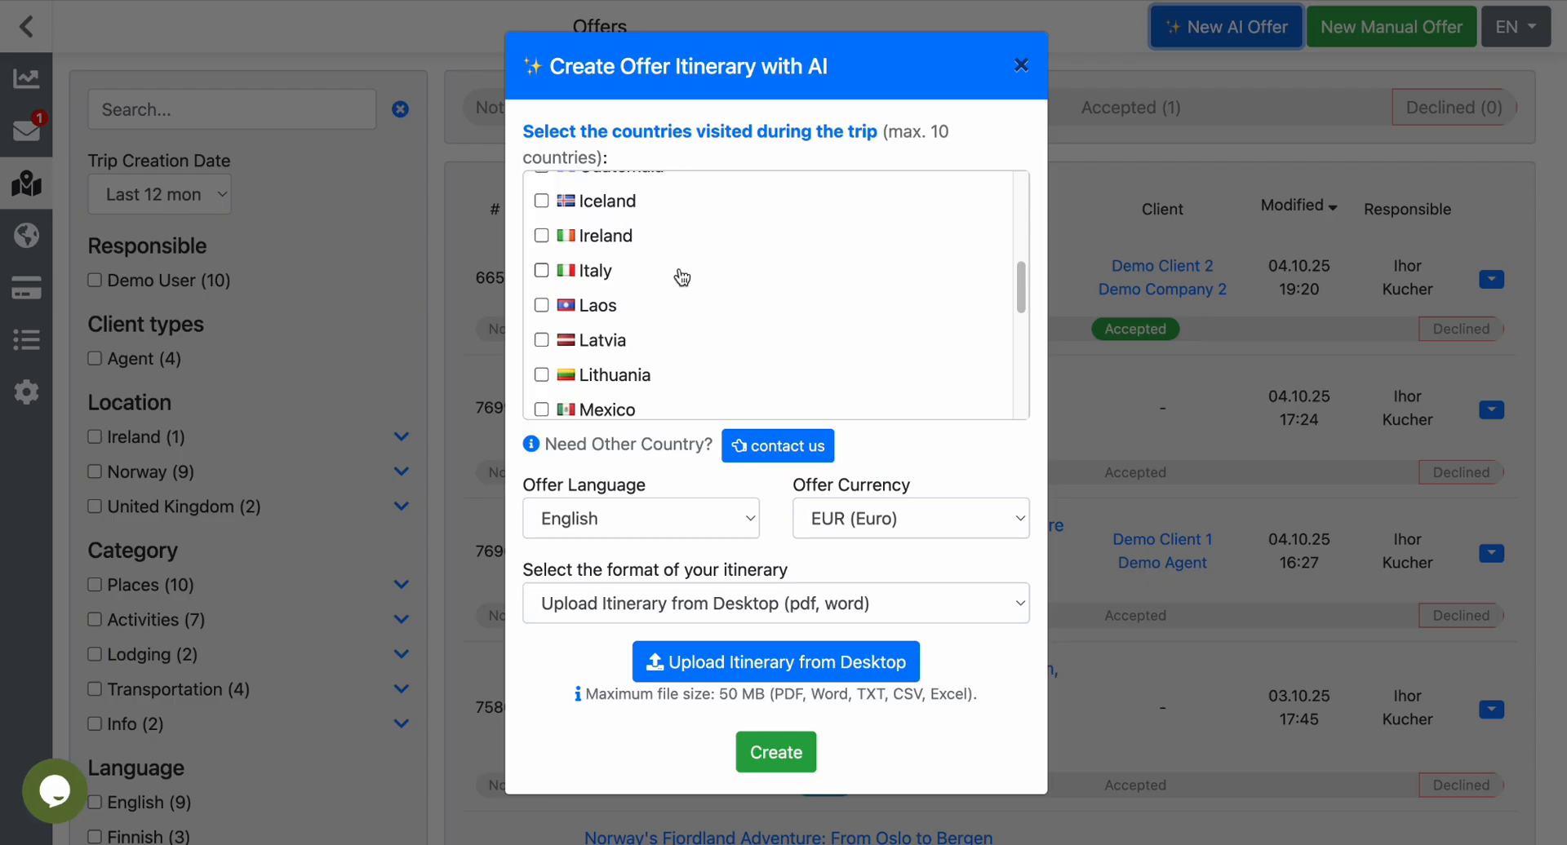
scroll(682, 278, "down", 5)
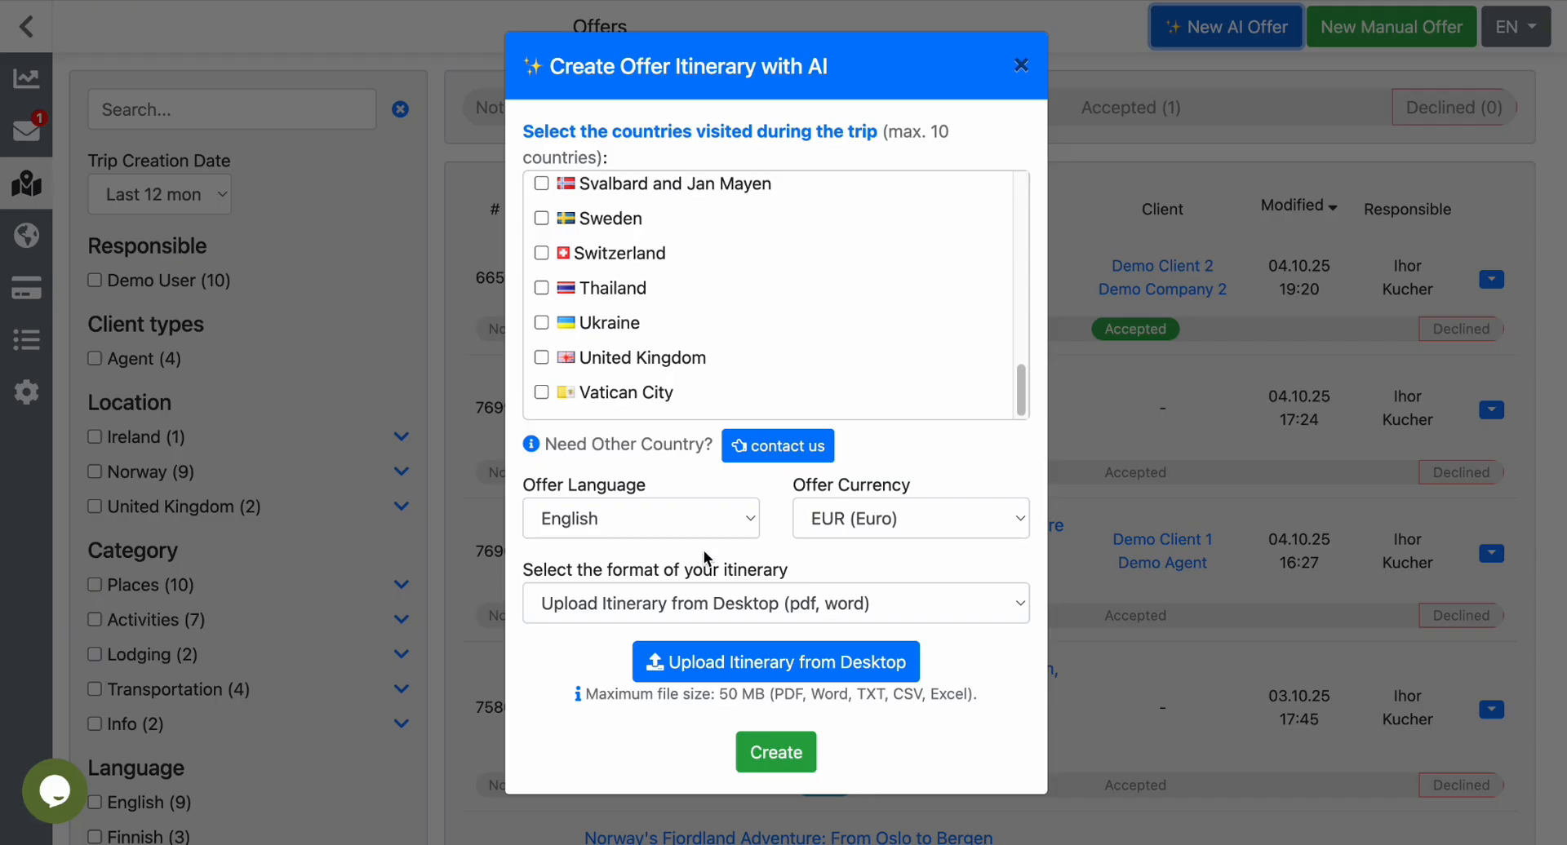
Switch the offer language to Finnish and back to English.
left_click(745, 517)
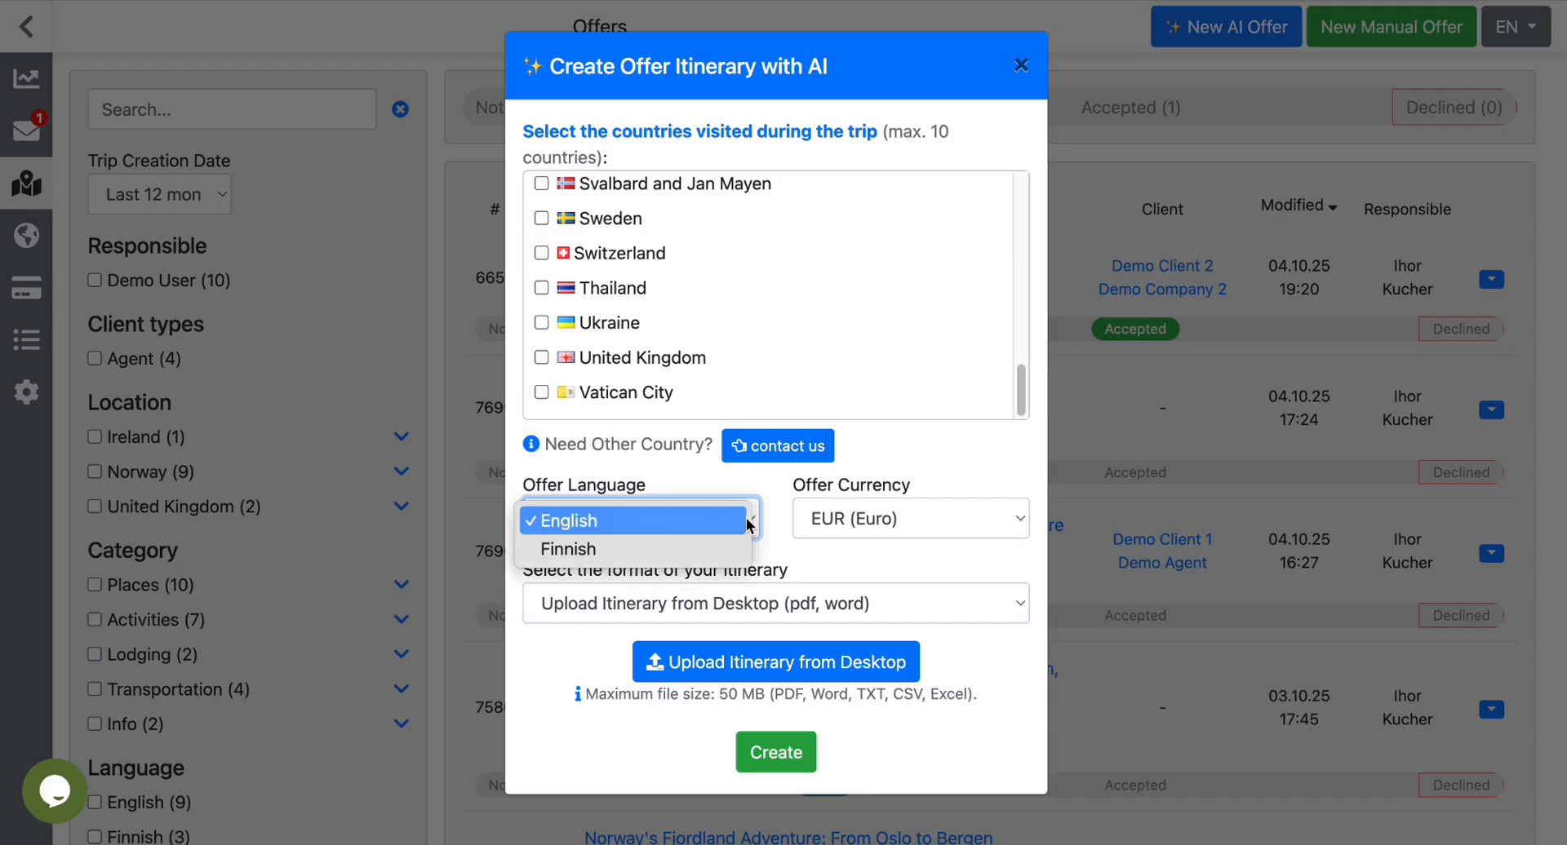
left_click(719, 552)
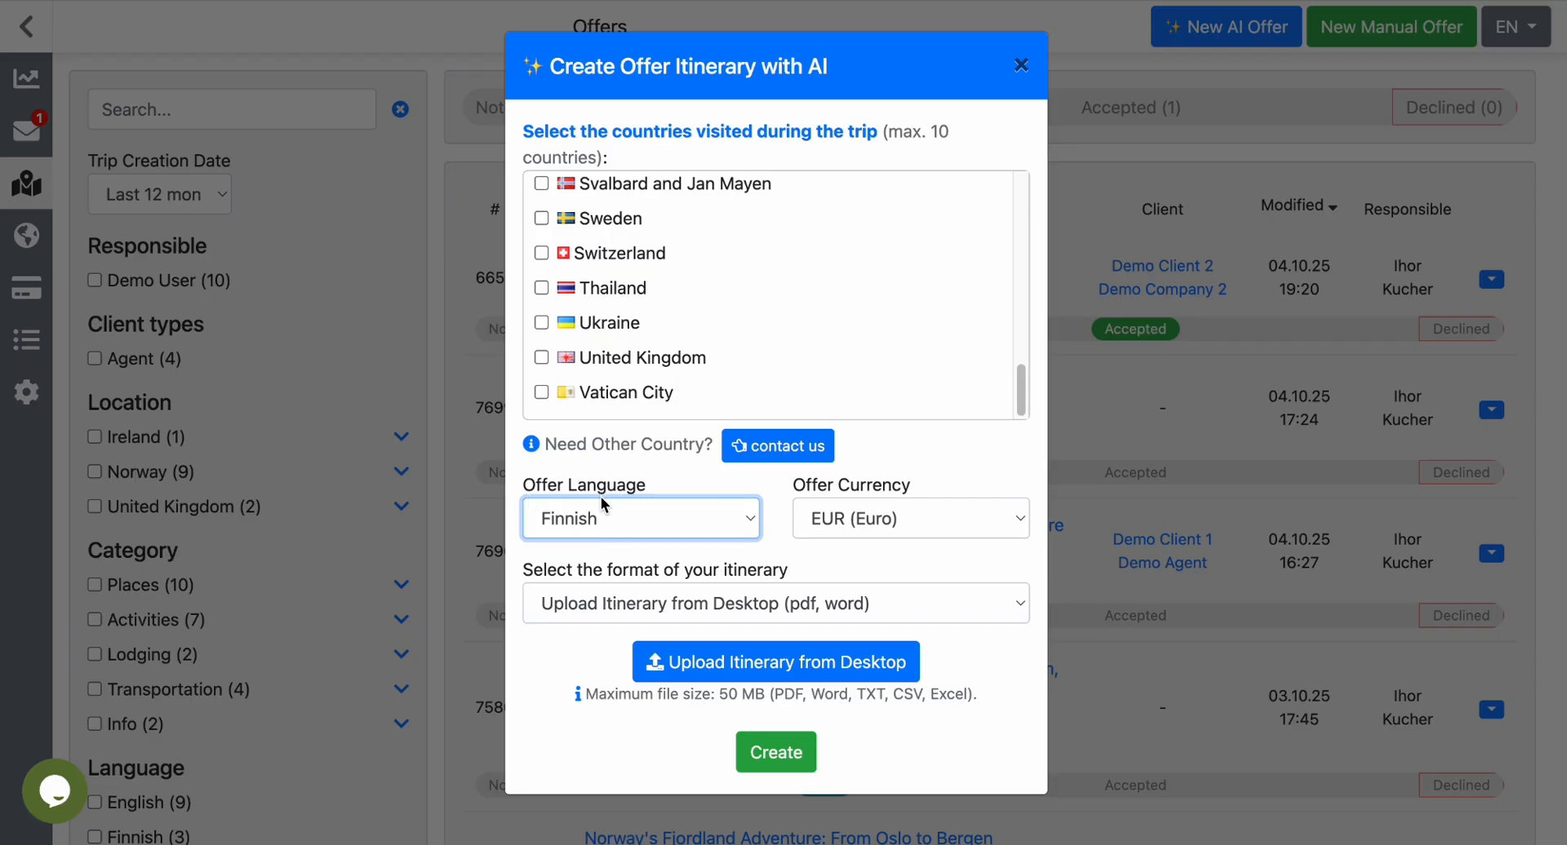
left_click(693, 524)
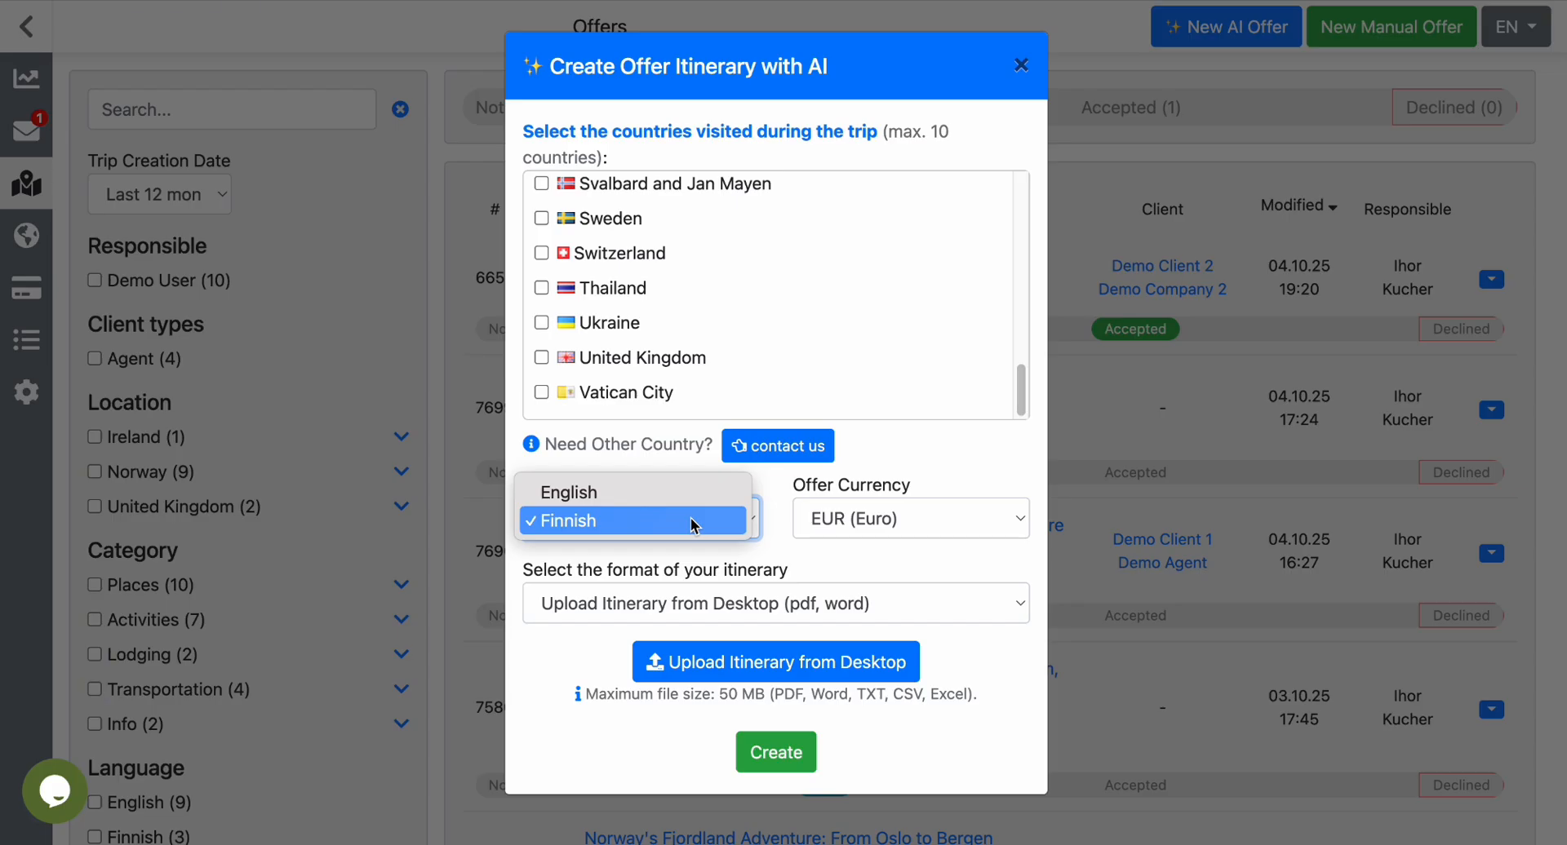
left_click(693, 495)
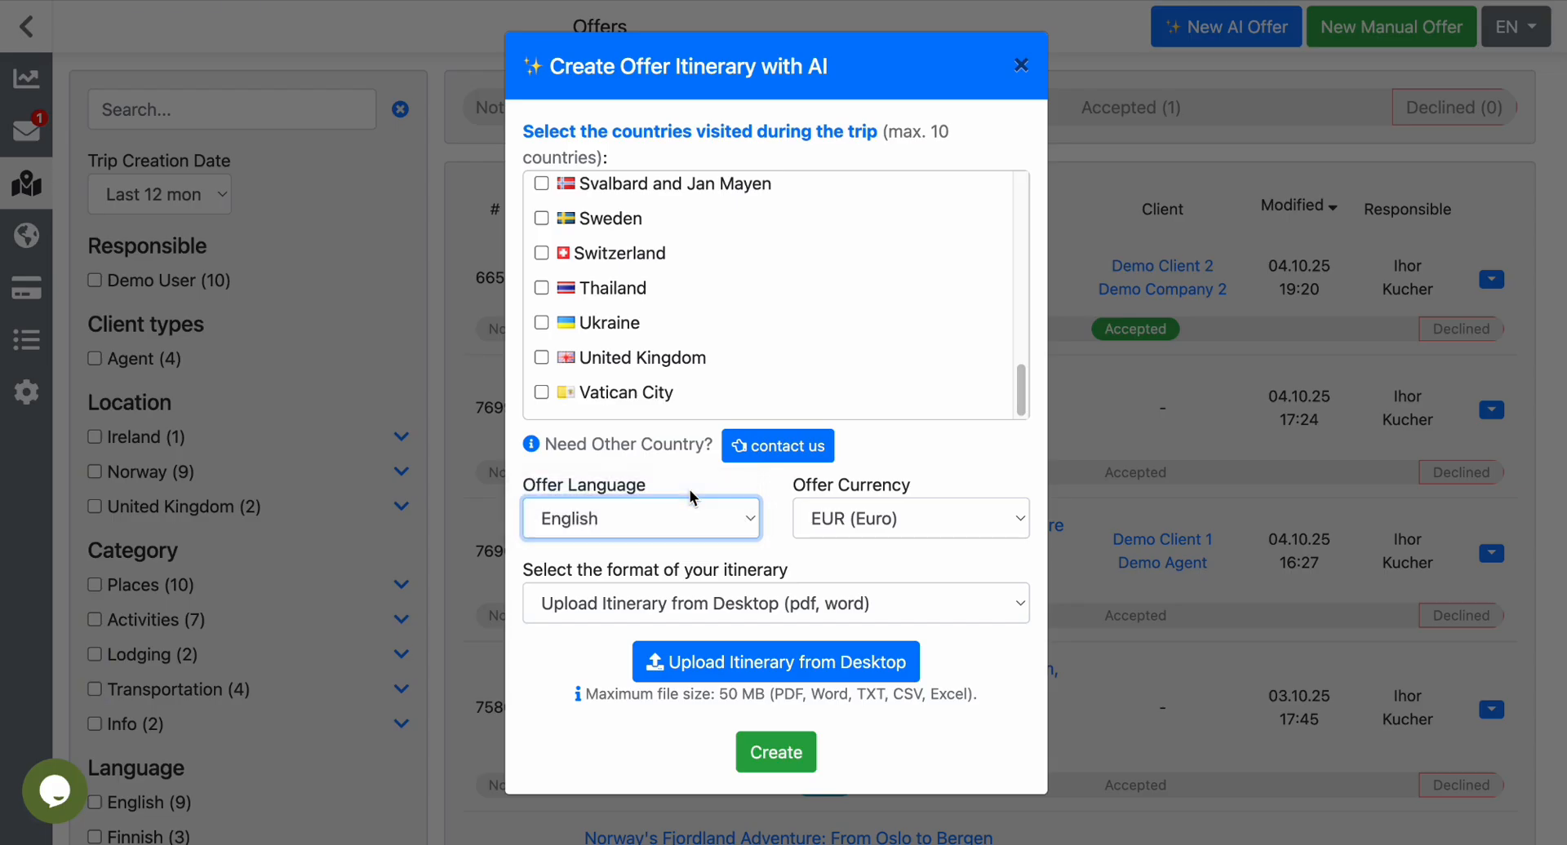
Choose Enter Itinerary Text as the itinerary format, and close the AI offer dialog without creating an offer.
left_click(718, 609)
left_click(718, 609)
left_click(718, 610)
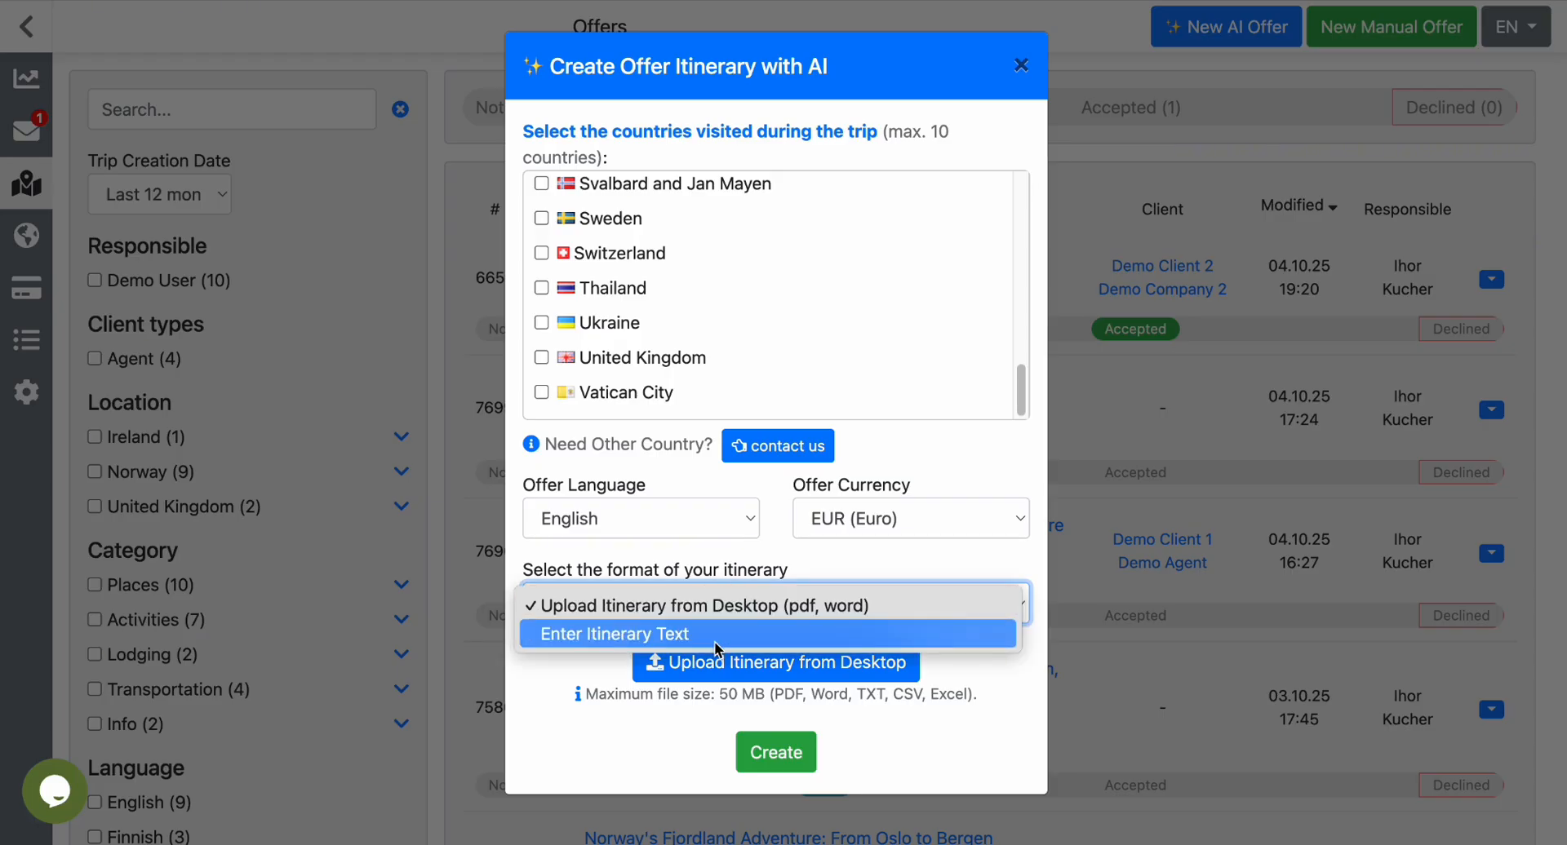
left_click(715, 643)
left_click(701, 674)
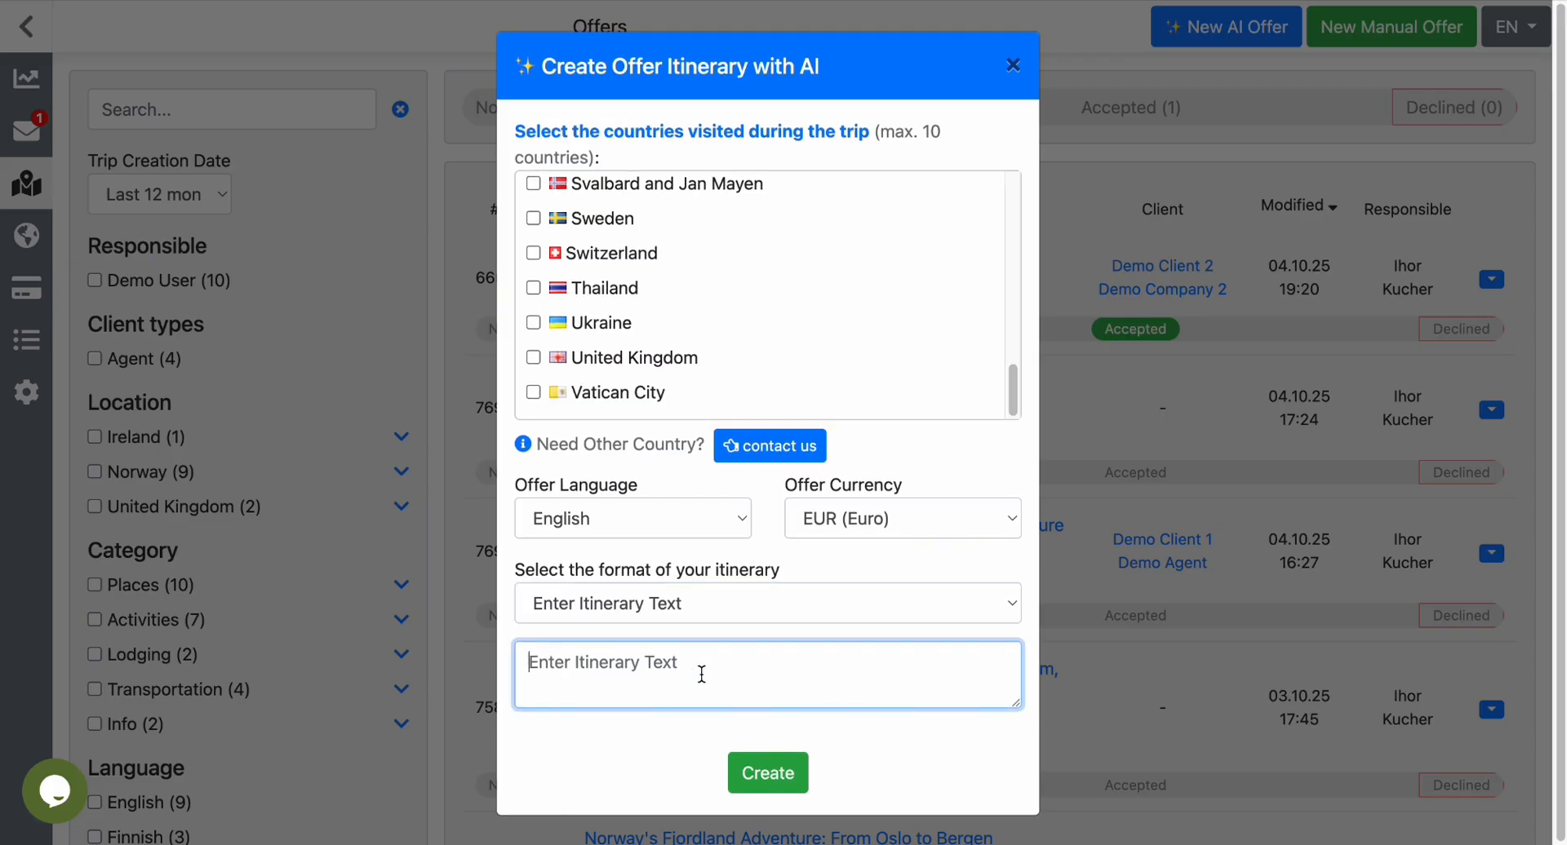
left_click(1013, 65)
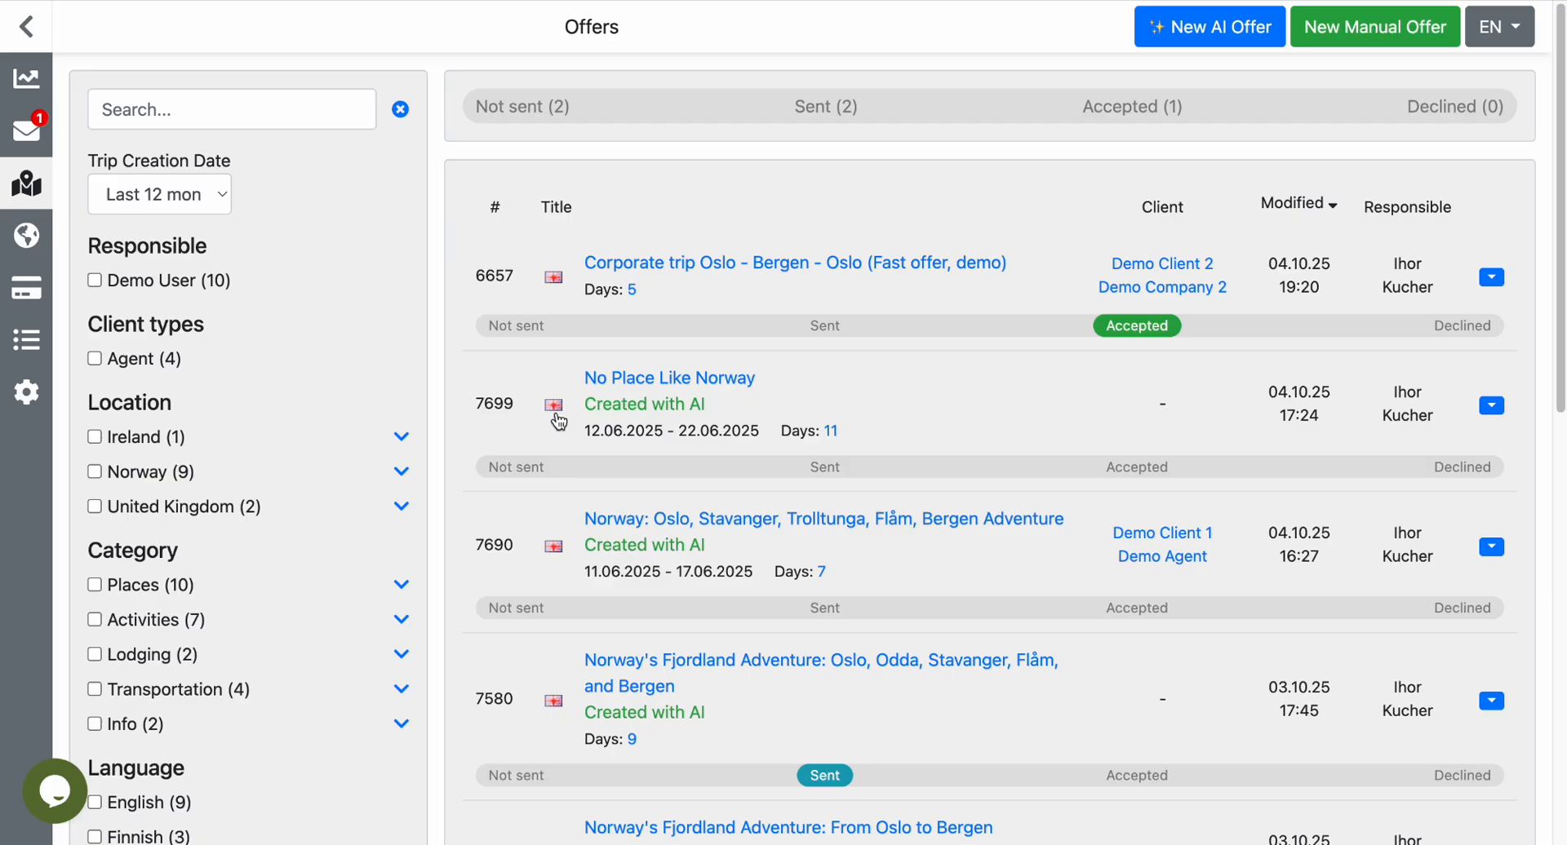
View the finished No Place Like Norway offer and examine its overview with highlights and trip description.
left_click(556, 410)
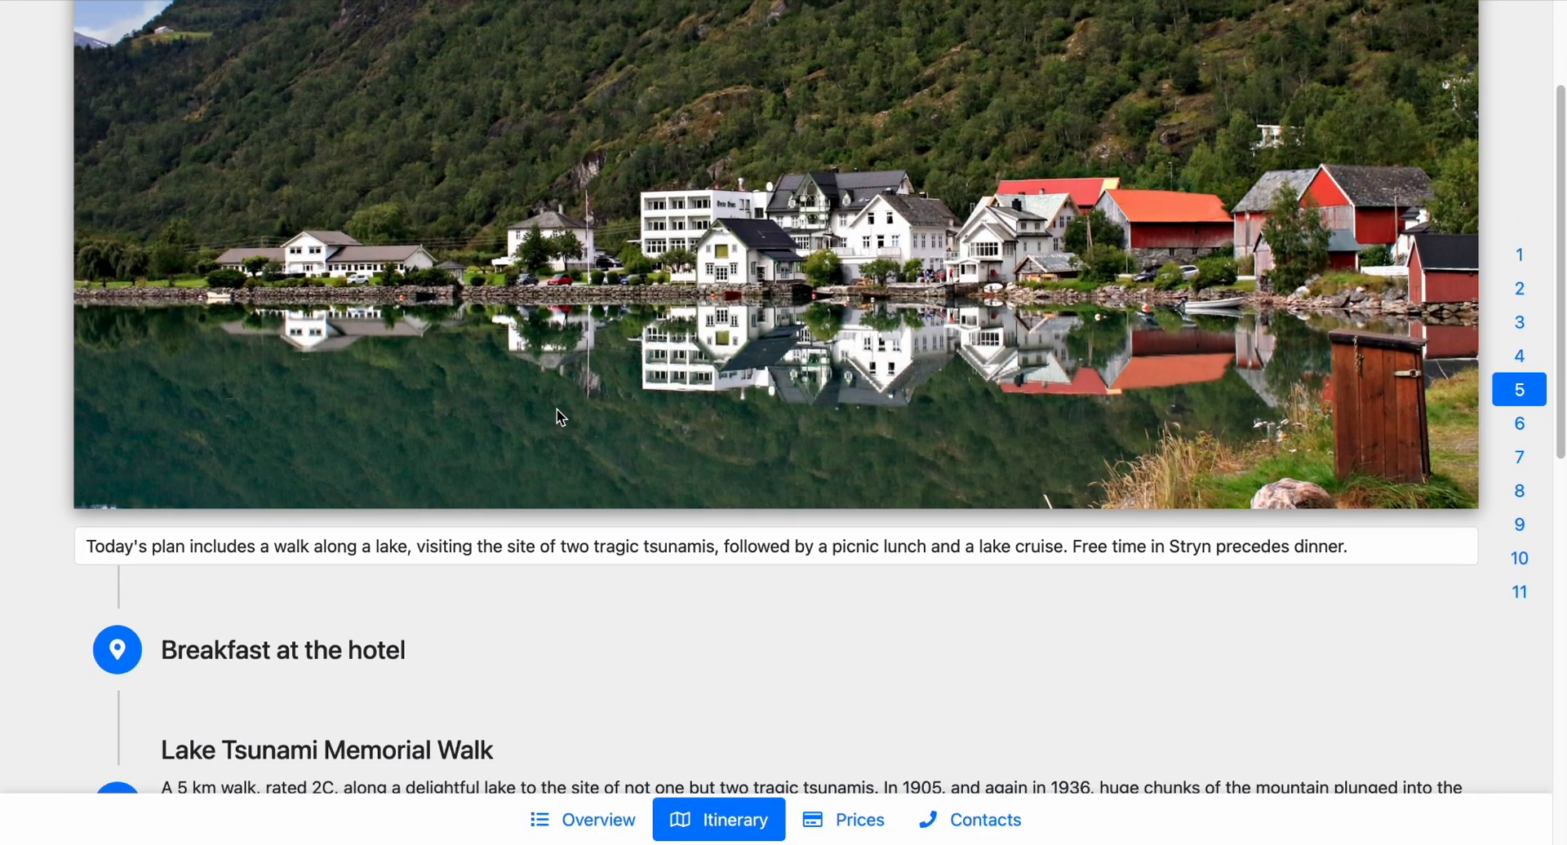
left_click(593, 819)
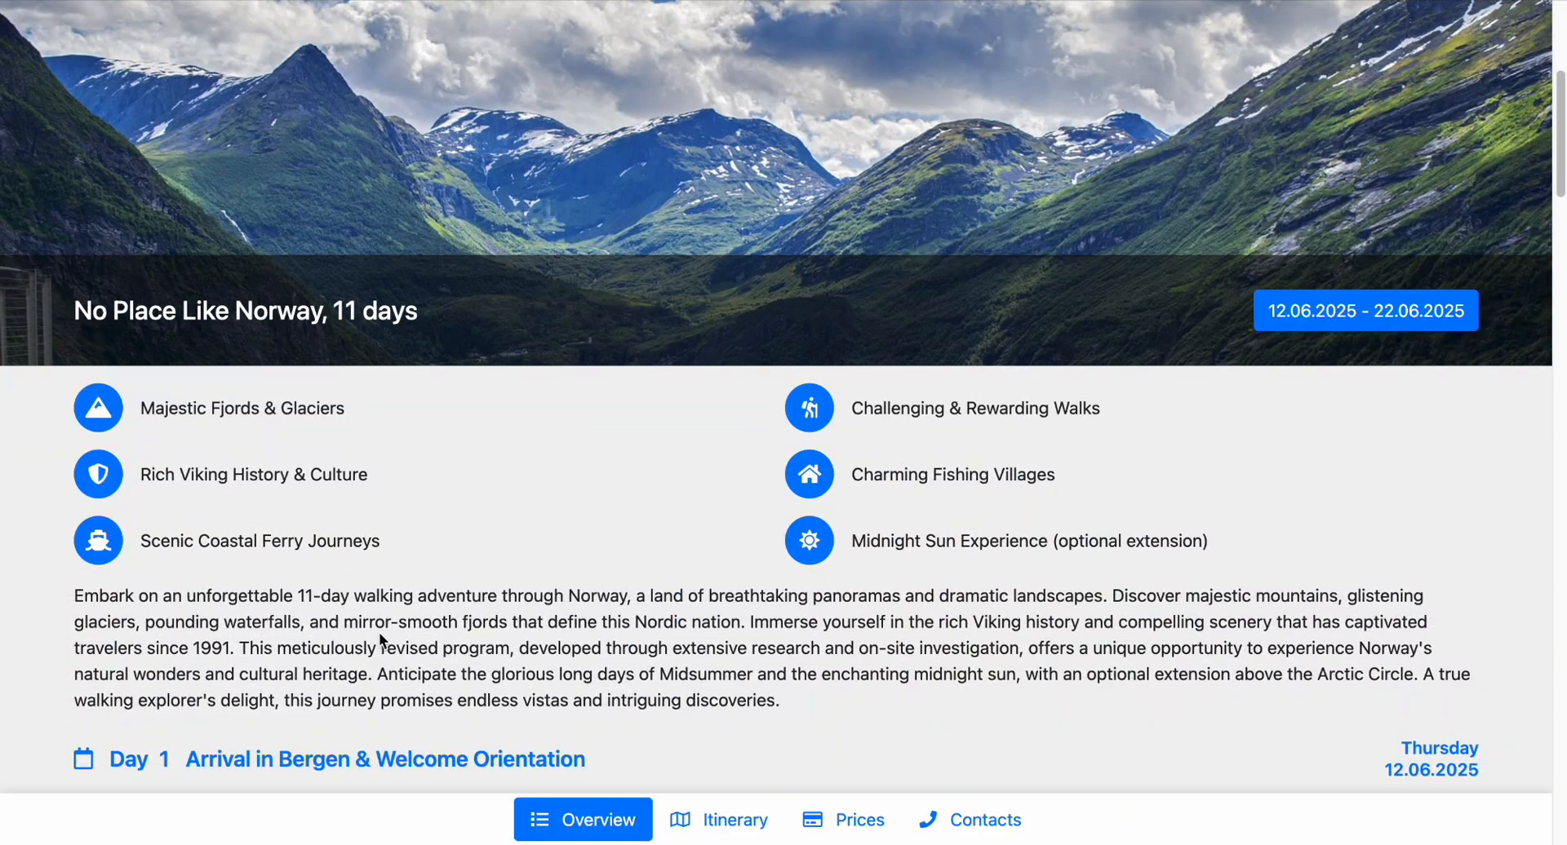
scroll(563, 643, "down", 3)
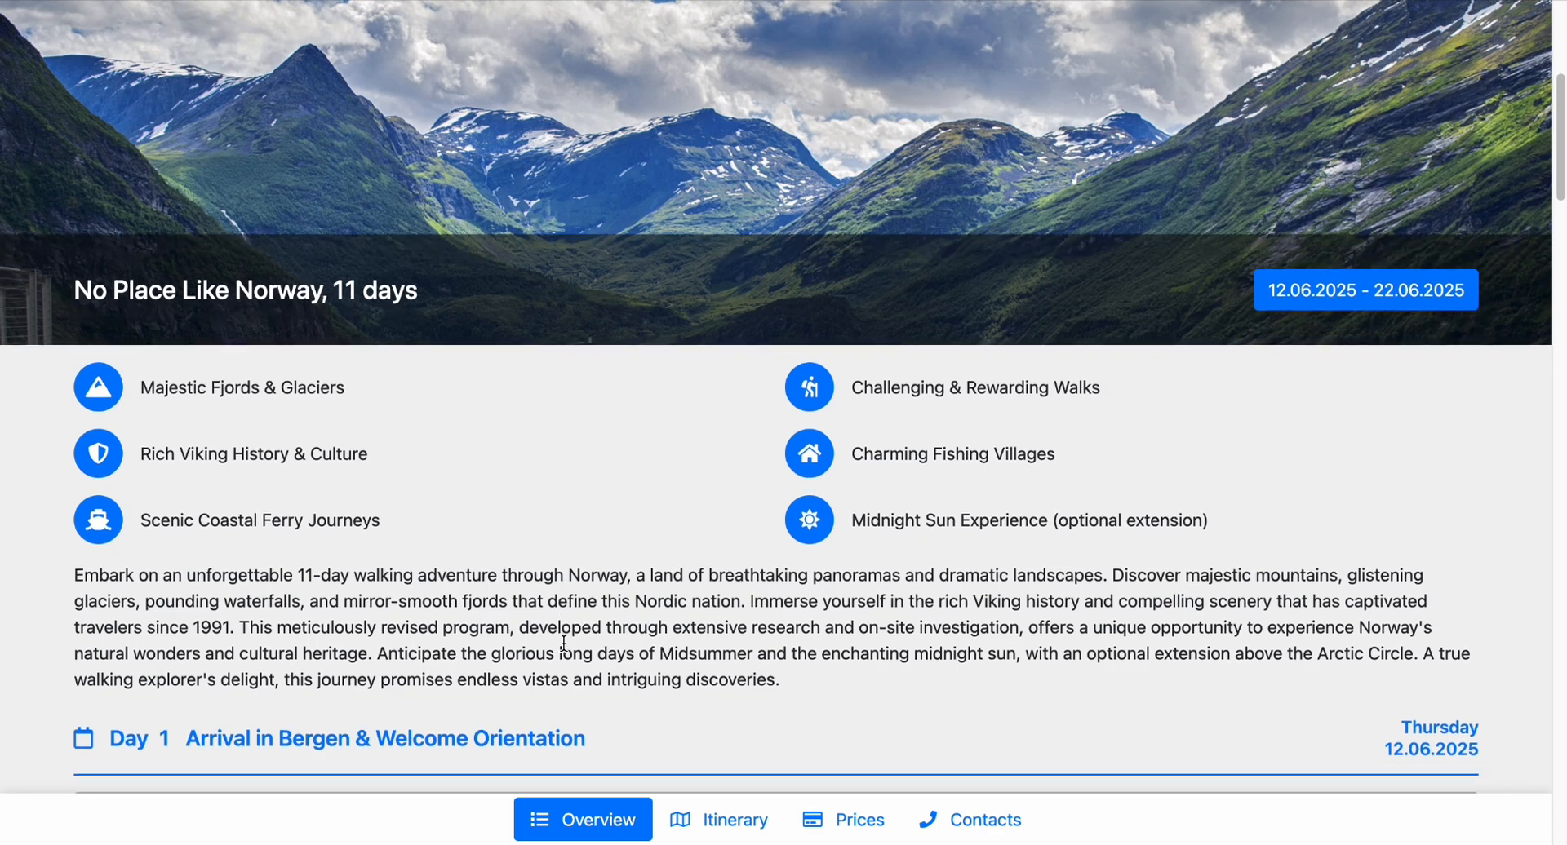
Open the detailed itinerary at Day 1 in Bergen and examine its photo, summary and planned activities.
left_click(532, 648)
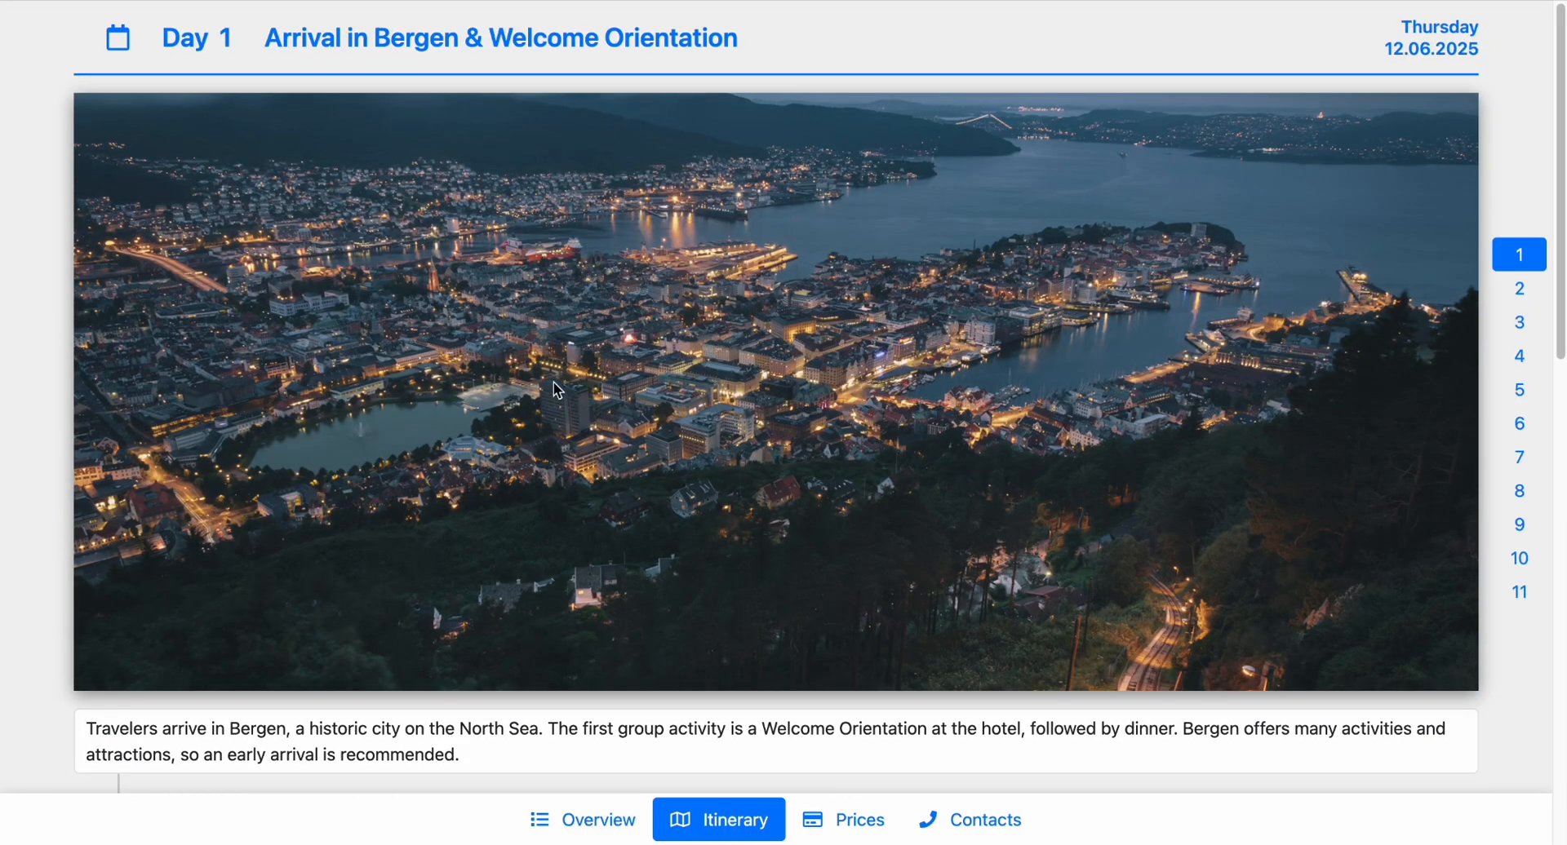
scroll(568, 416, "down", 1)
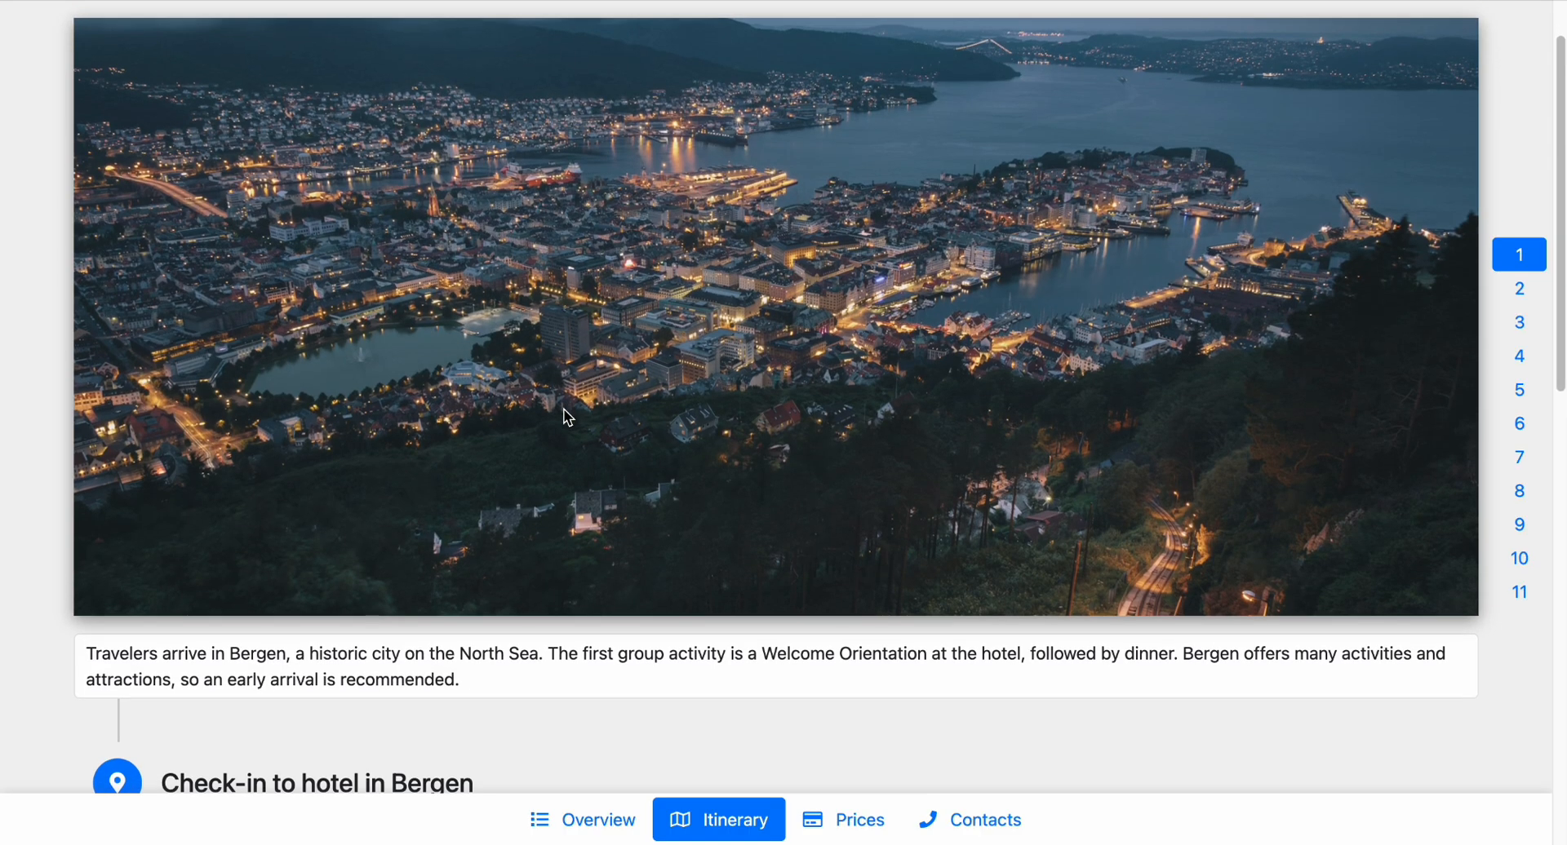
scroll(830, 282, "up", 1)
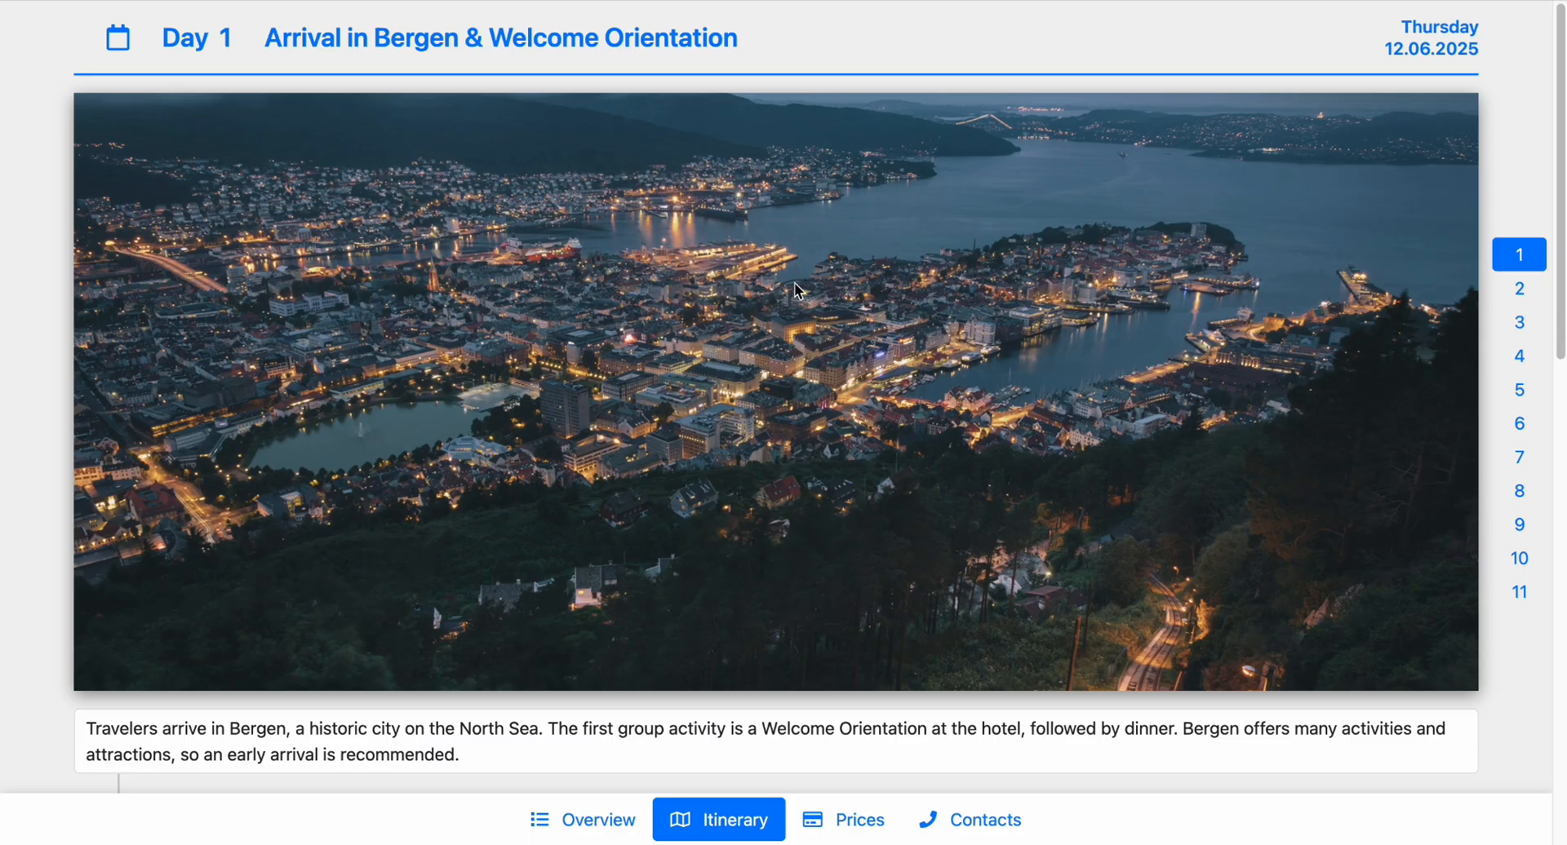
scroll(1036, 465, "down", 2)
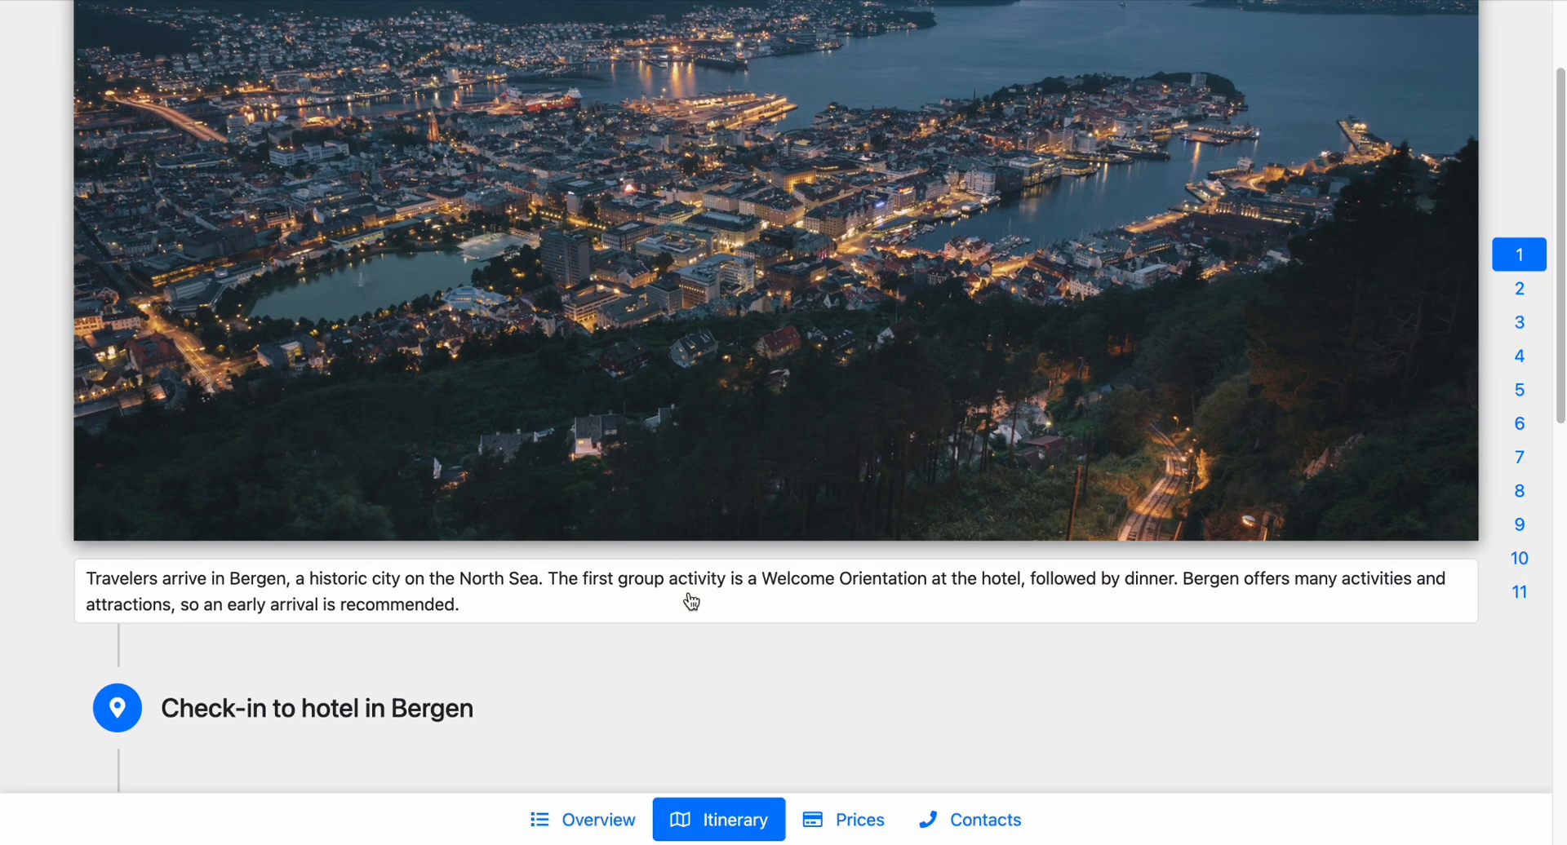
scroll(690, 600, "down", 3)
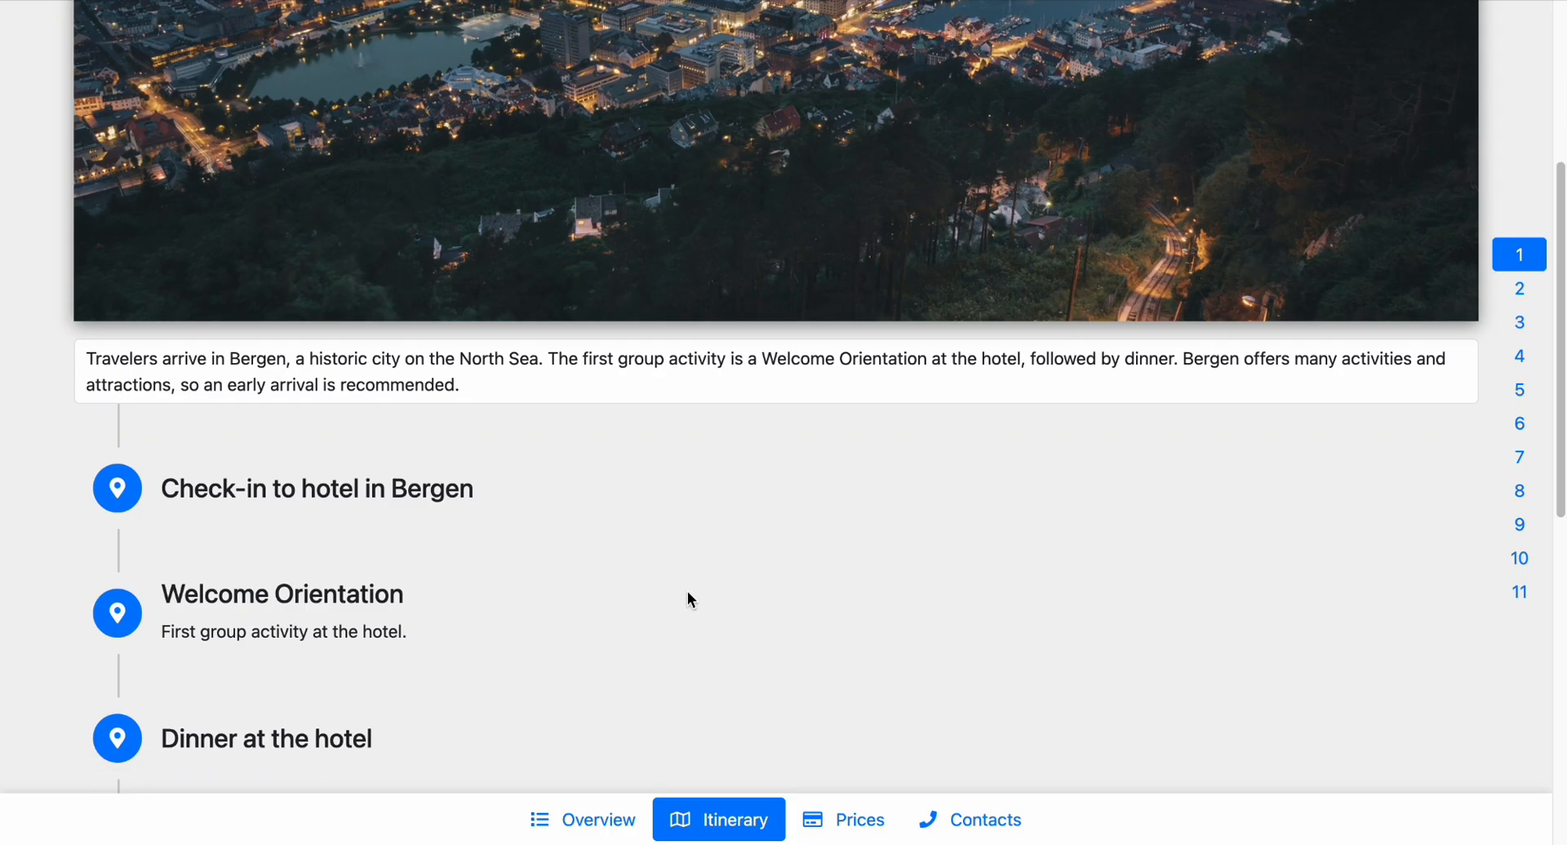
scroll(688, 595, "up", 1)
scroll(687, 600, "up", 2)
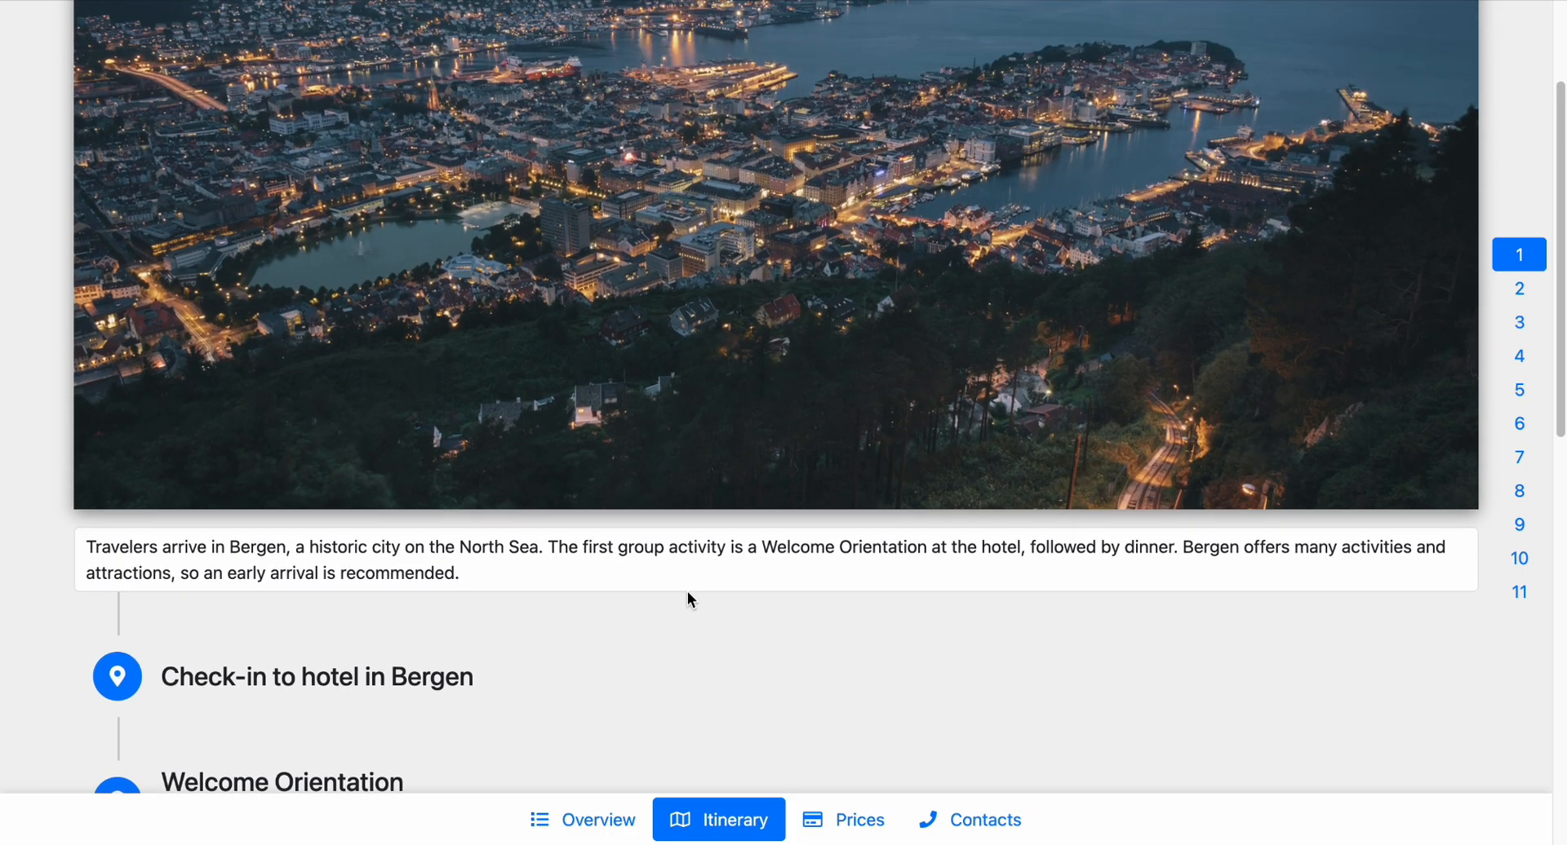
scroll(687, 600, "down", 1)
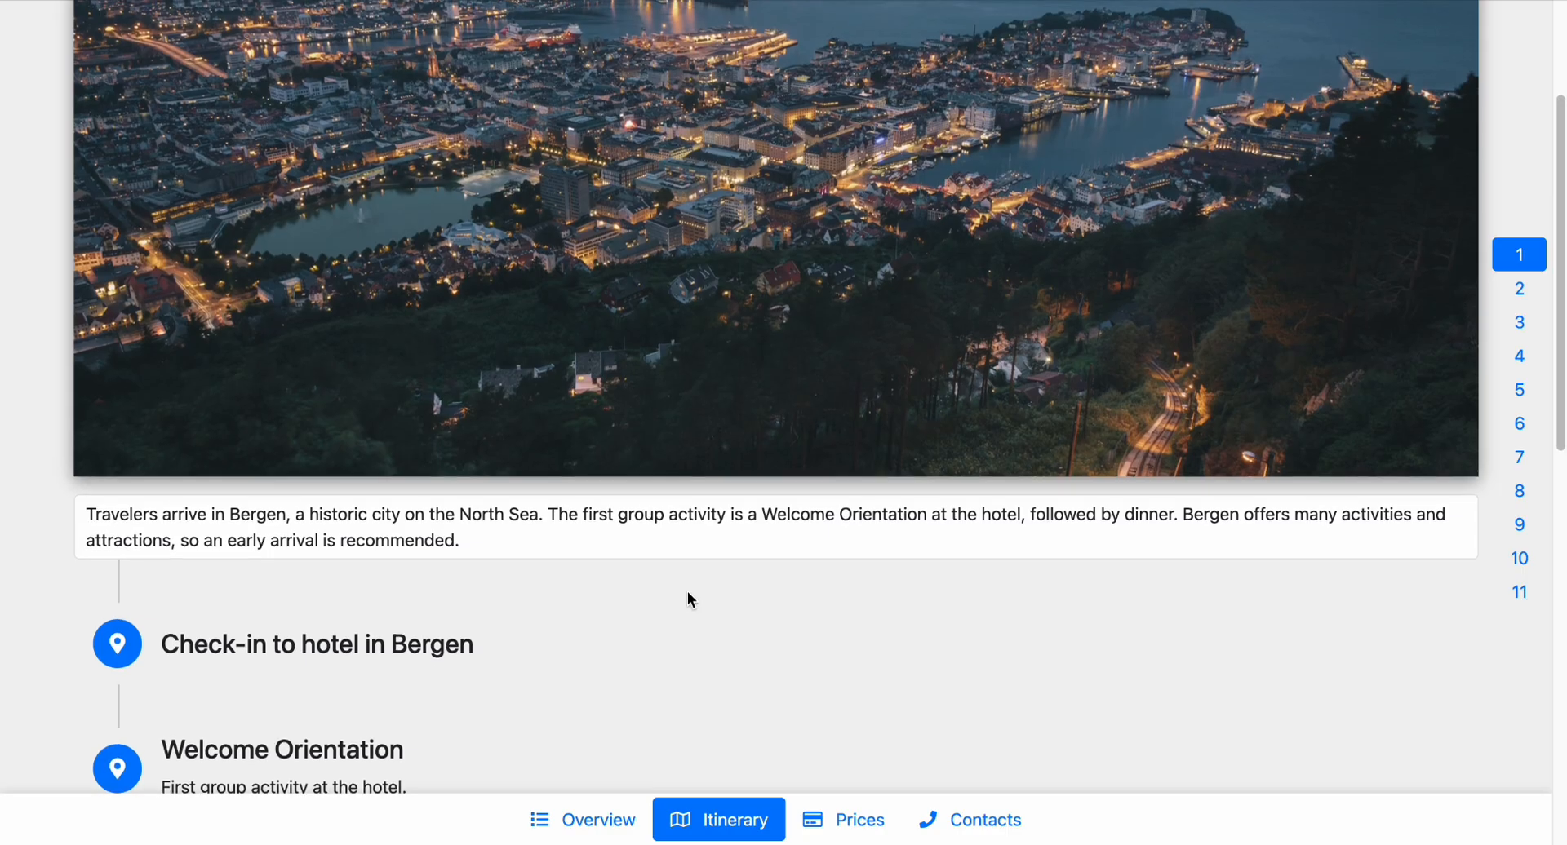
scroll(687, 599, "up", 3)
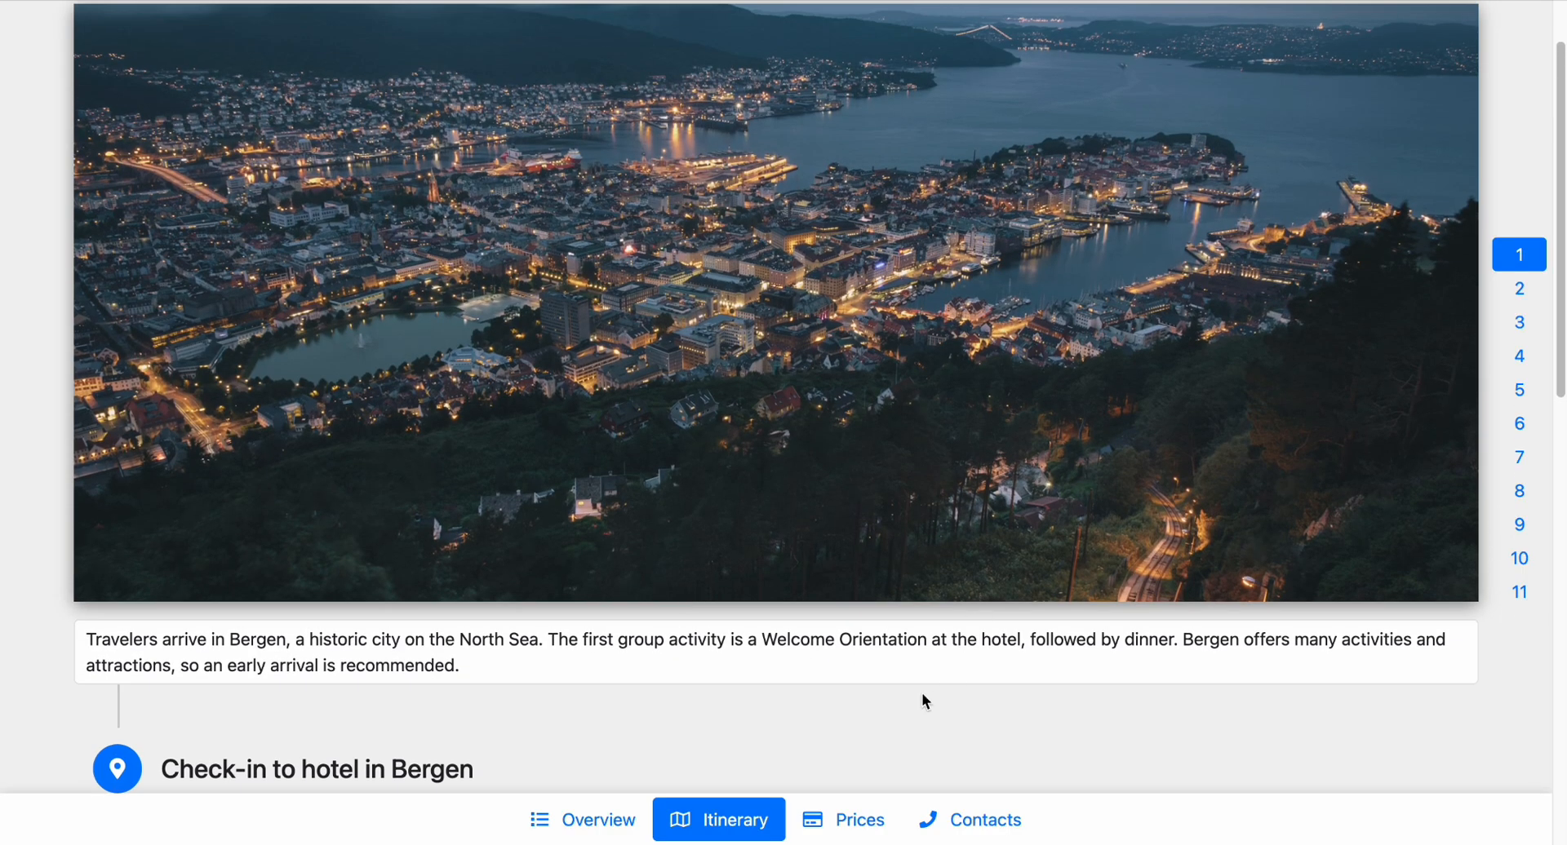
scroll(923, 695, "down", 2)
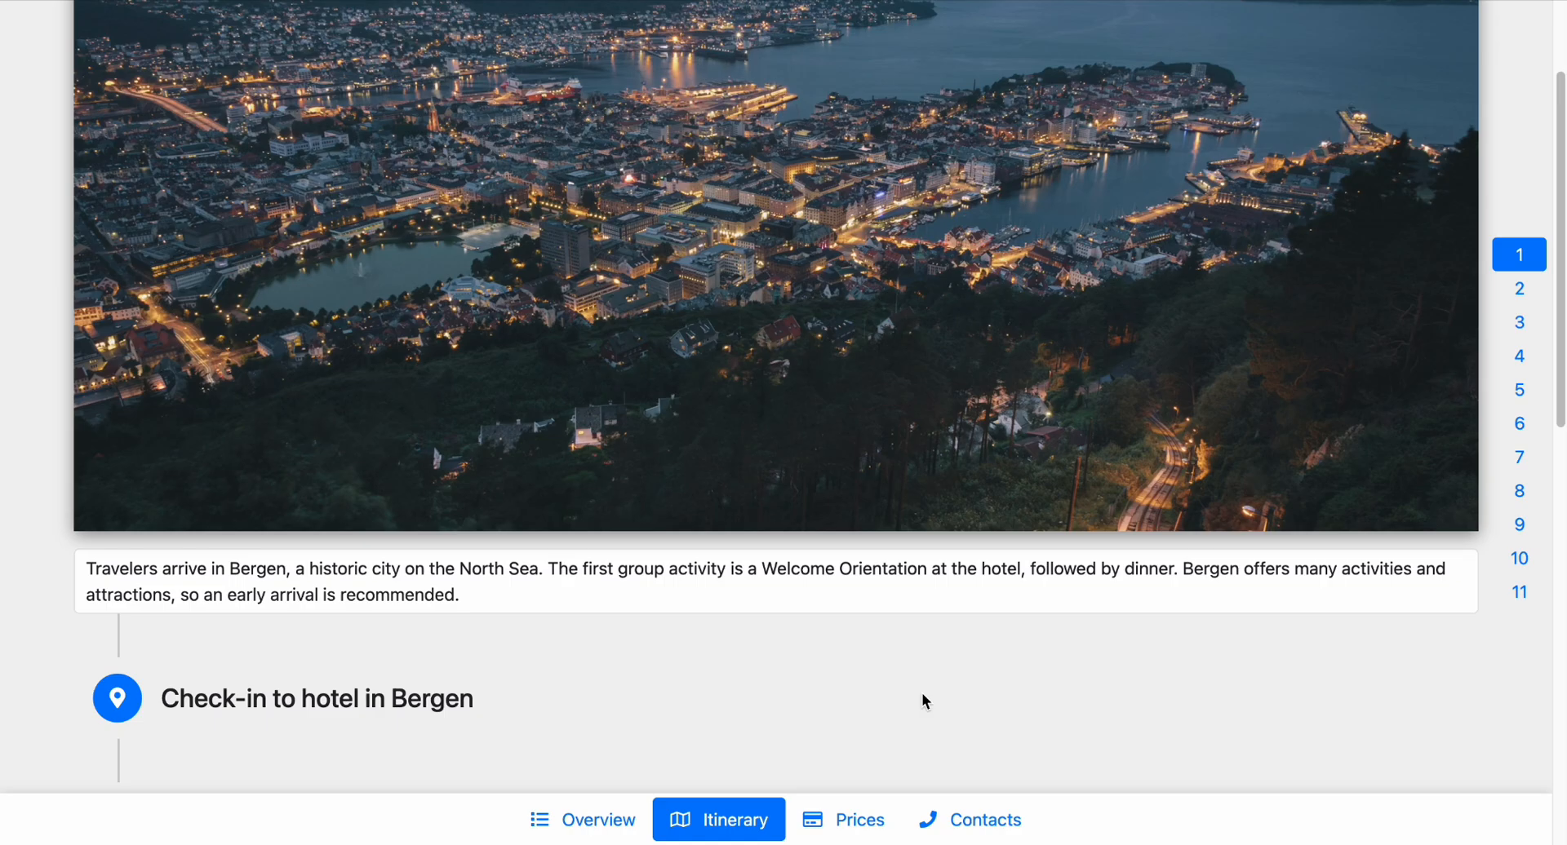
scroll(922, 693, "up", 3)
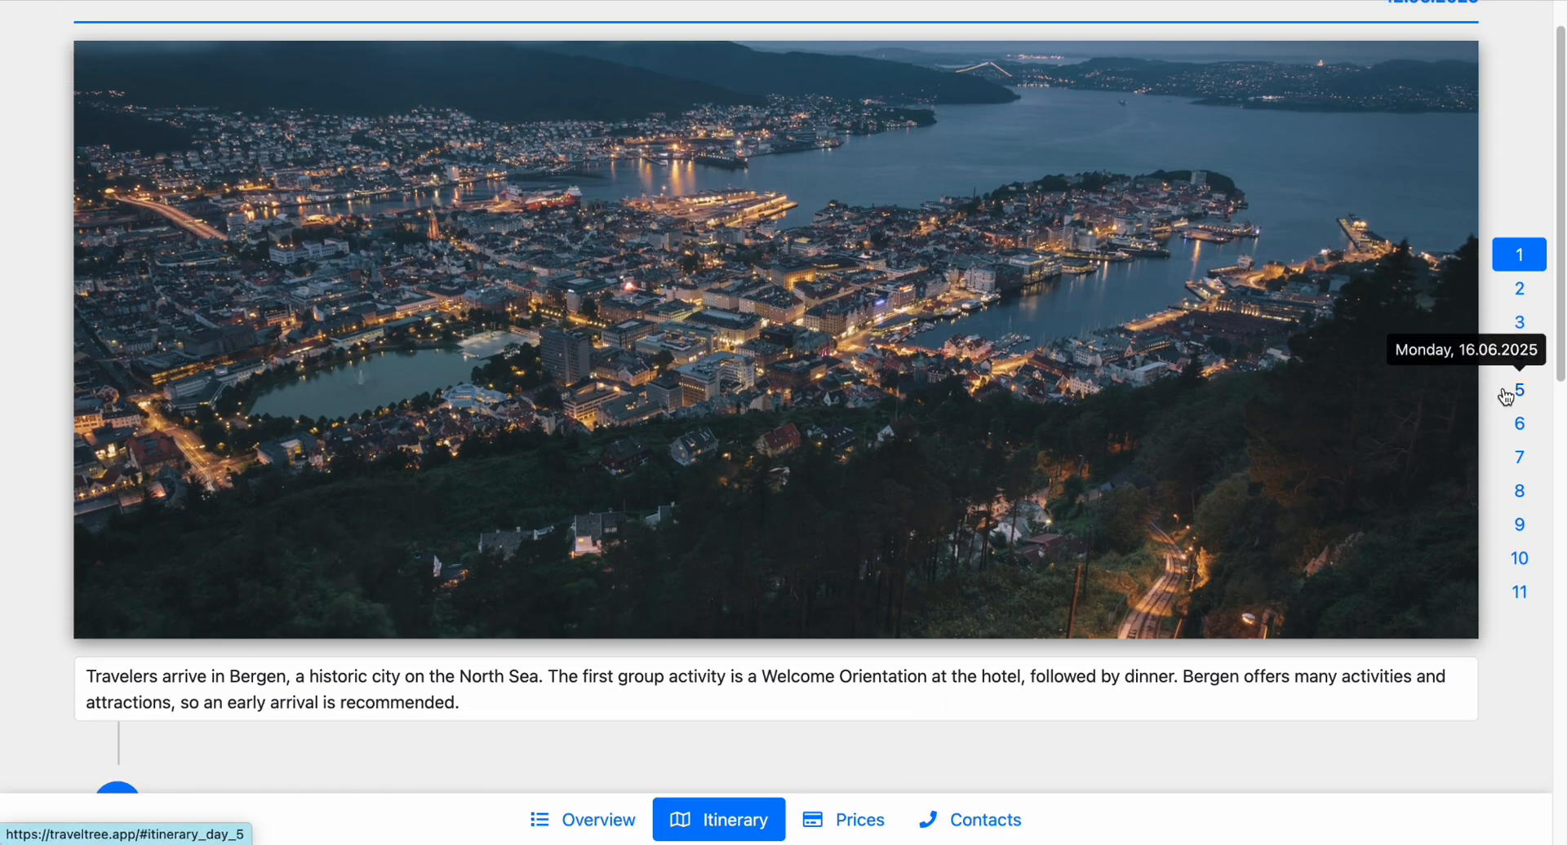
scroll(1505, 397, "up", 1)
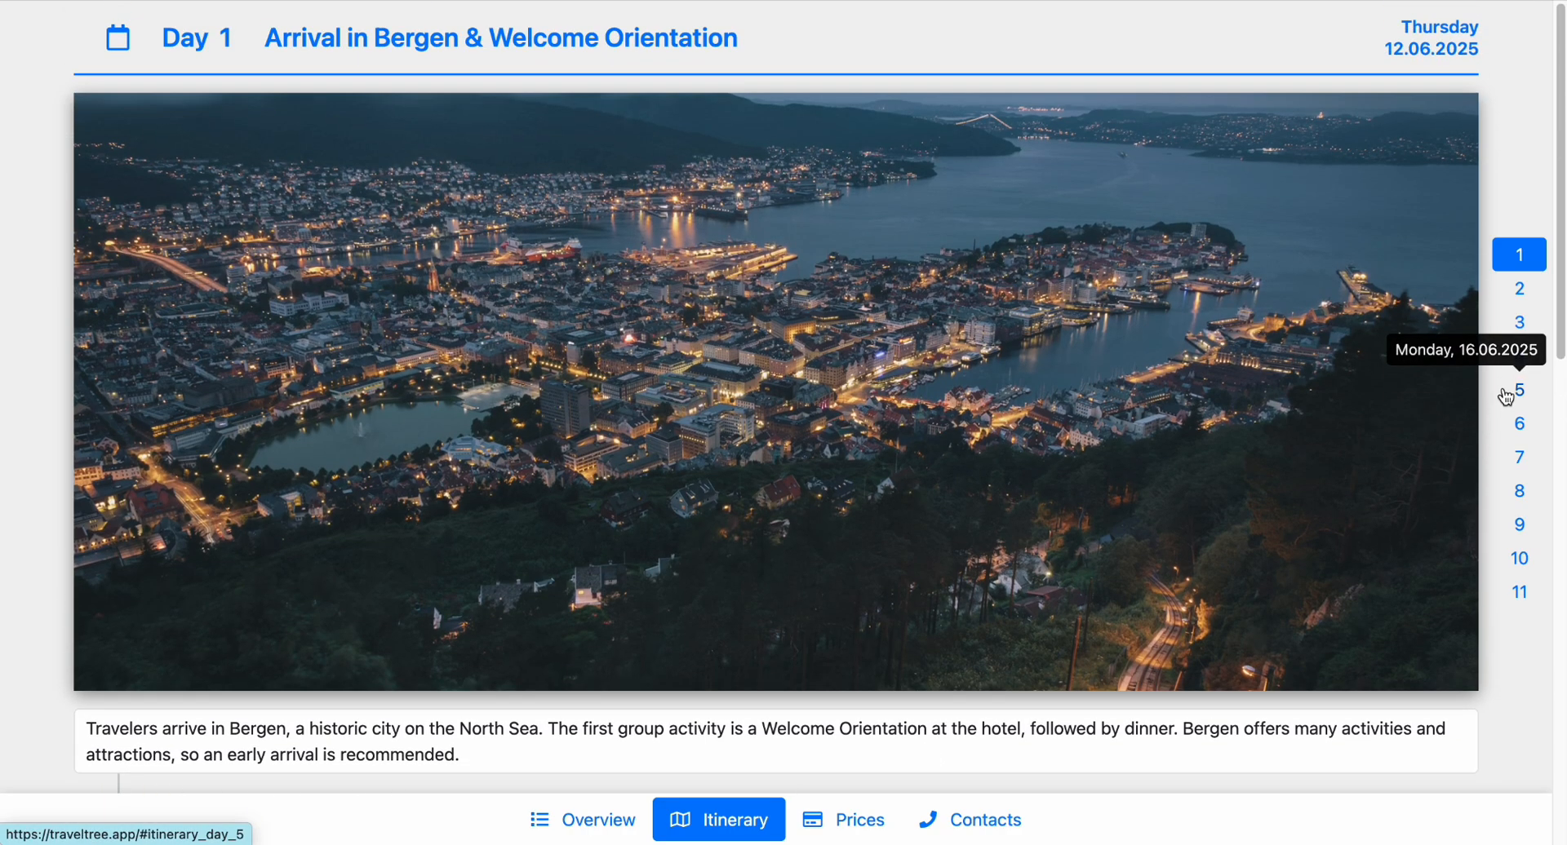
scroll(1506, 398, "down", 1)
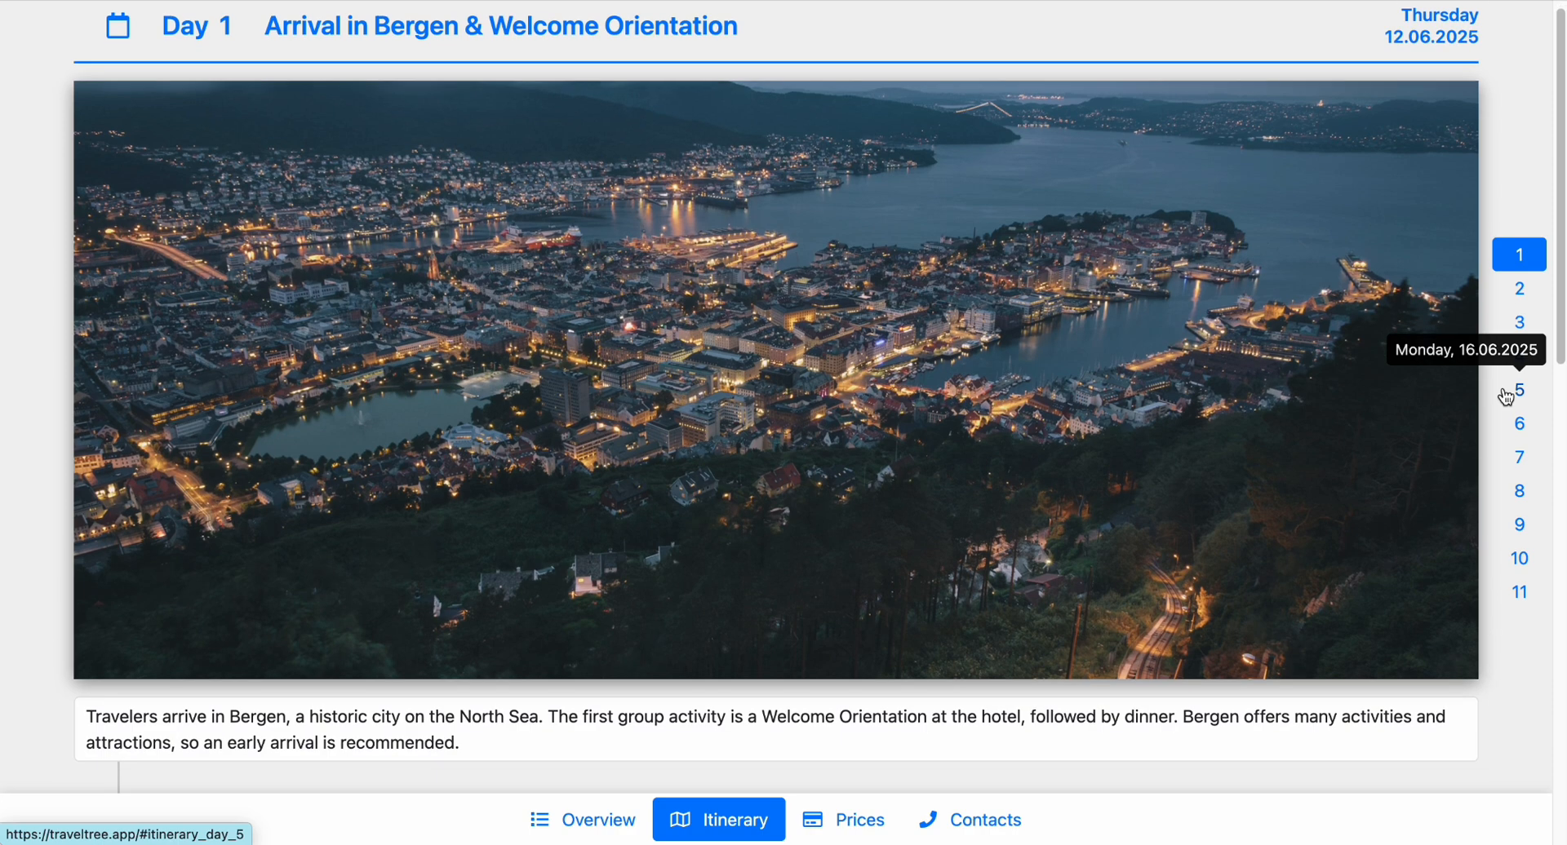
scroll(1506, 397, "down", 10)
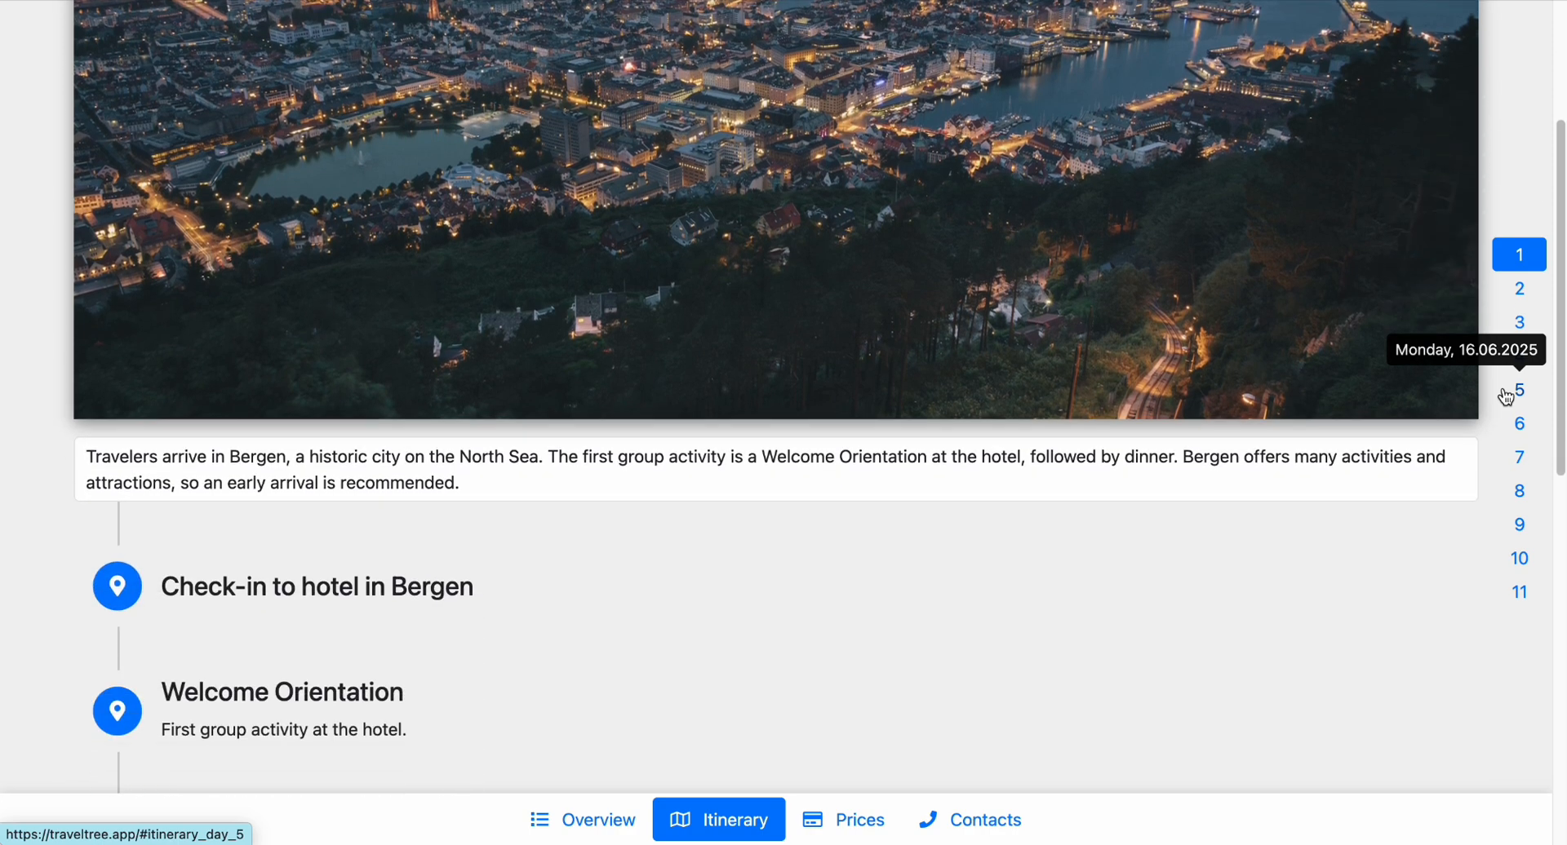
Go to Day 2 of the itinerary and read through its ferry ride, walks and overnight stay.
left_click(1519, 288)
scroll(1422, 461, "down", 18)
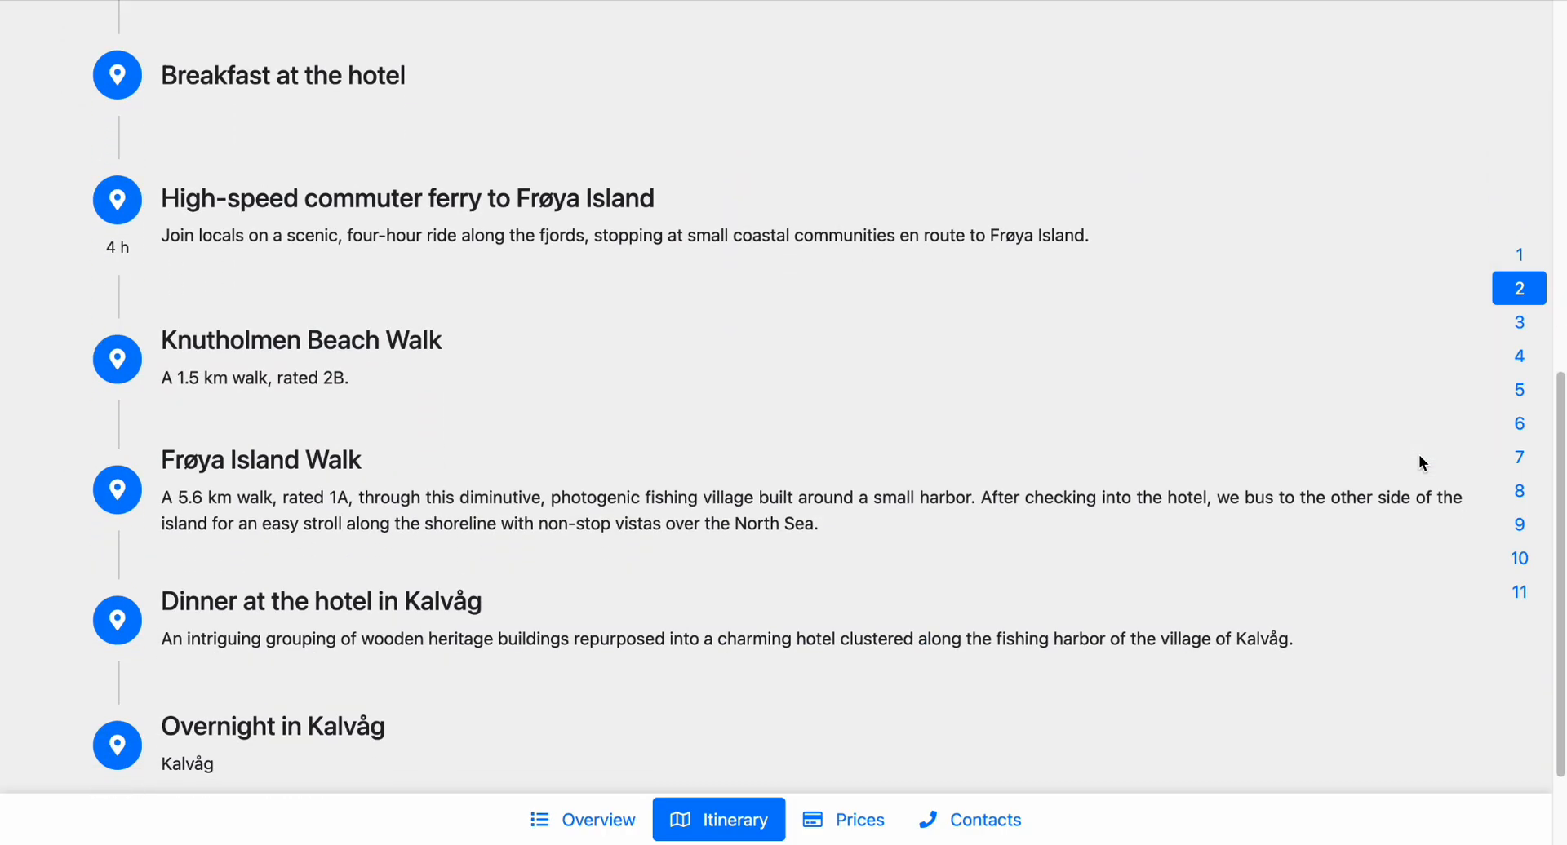
scroll(1041, 289, "up", 4)
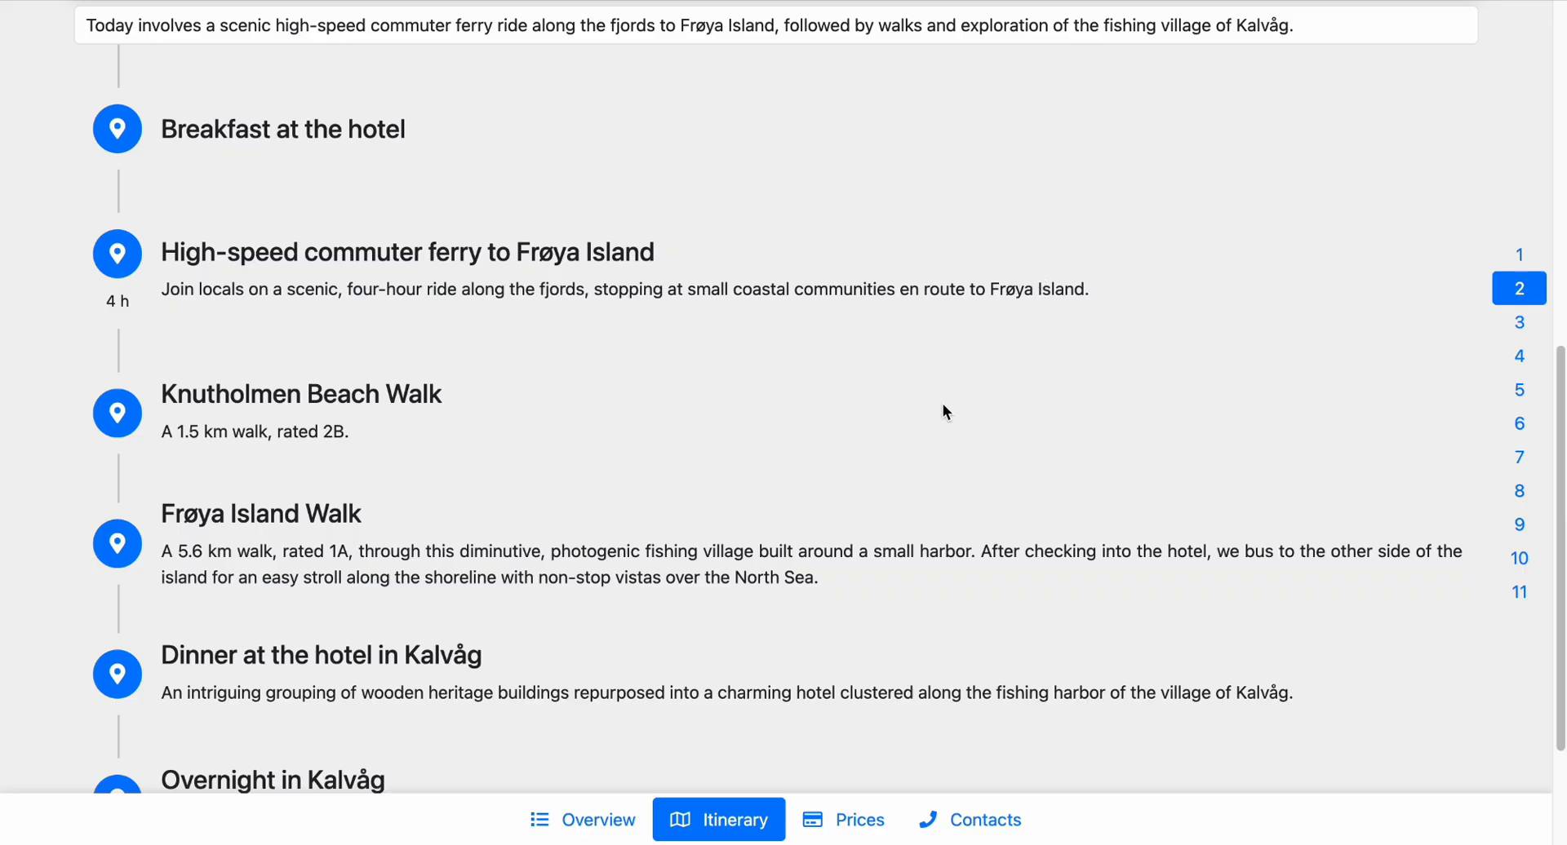
scroll(943, 403, "up", 4)
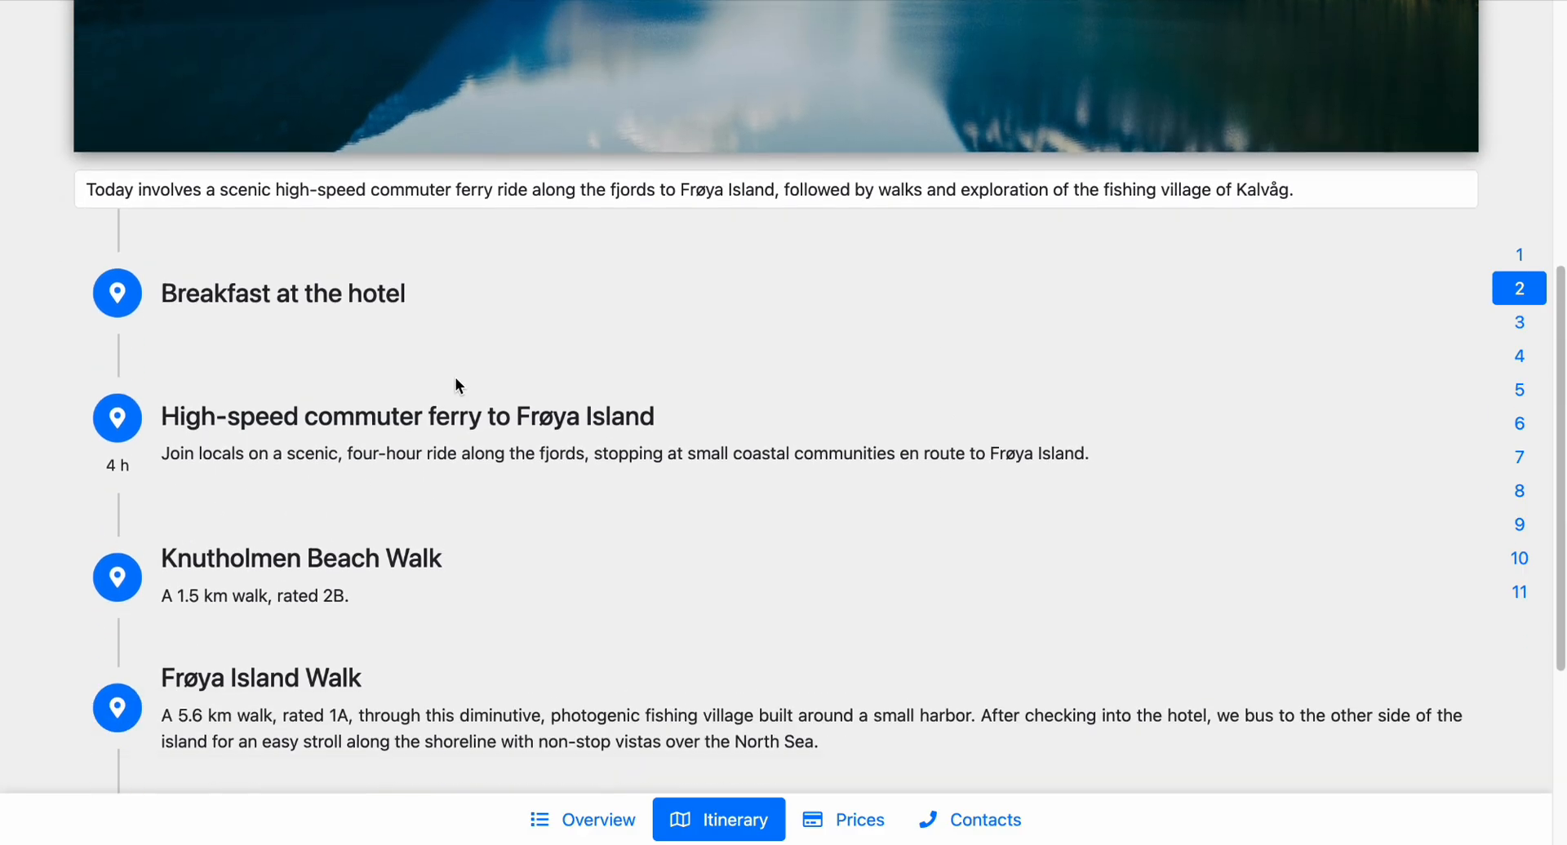
scroll(455, 377, "down", 8)
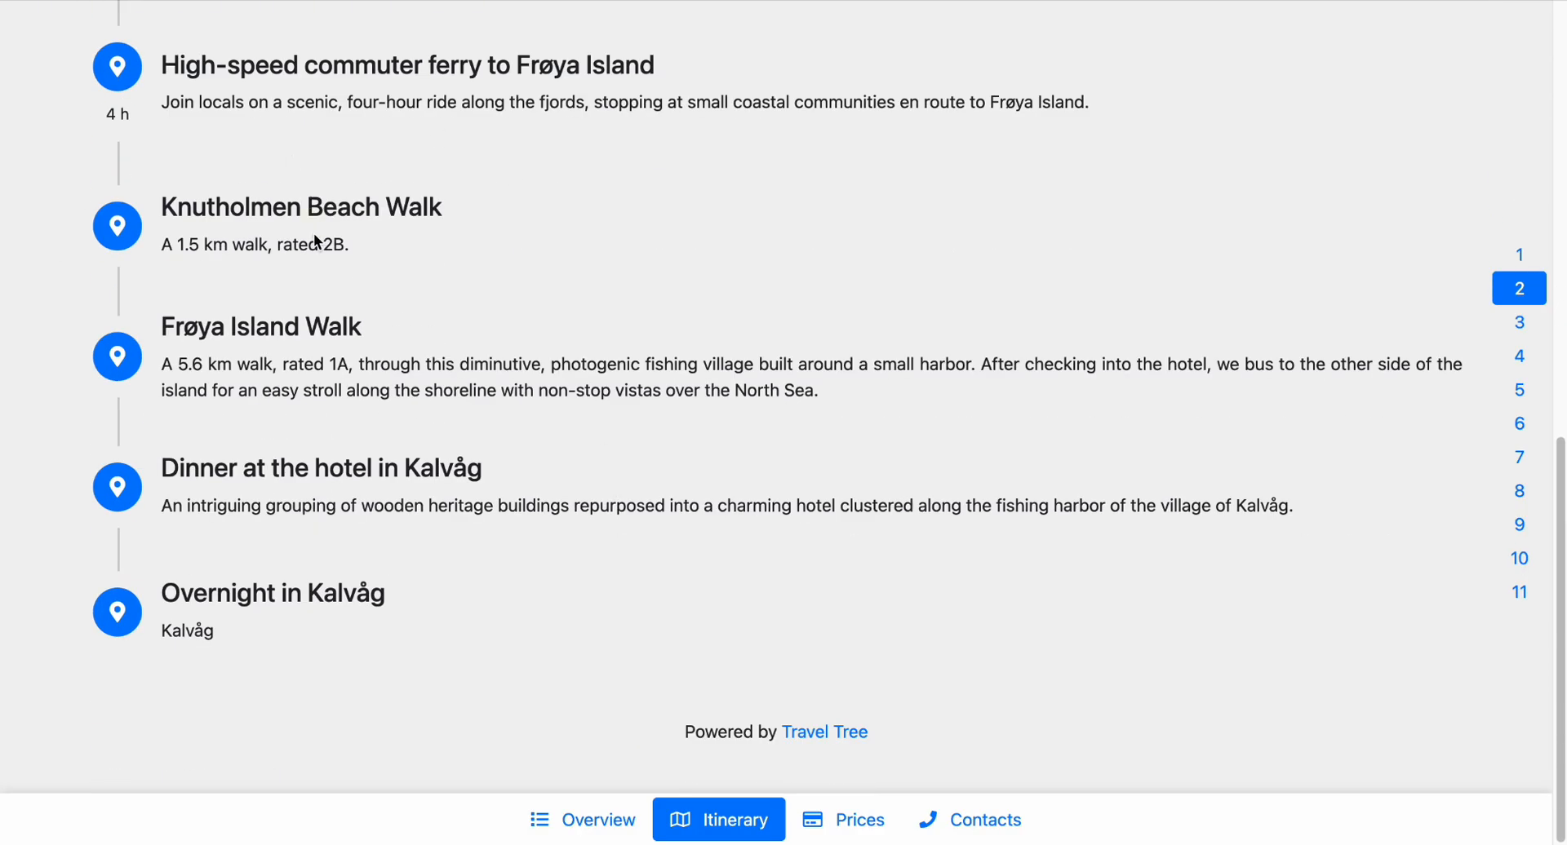
scroll(854, 377, "up", 10)
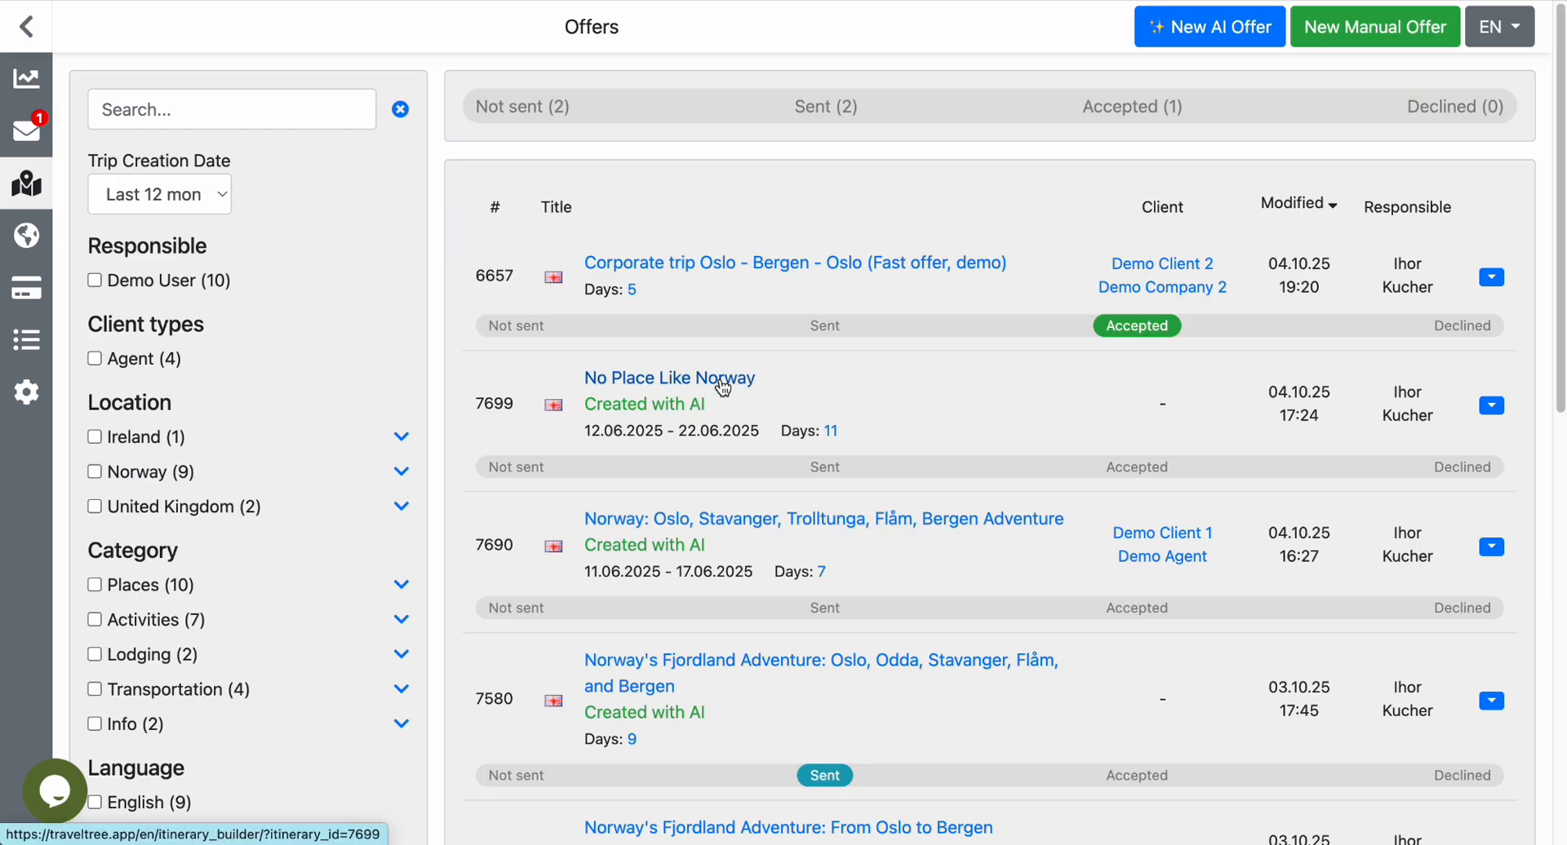
Open the No Place Like Norway offer from the offers list in the itinerary builder.
left_click(722, 383)
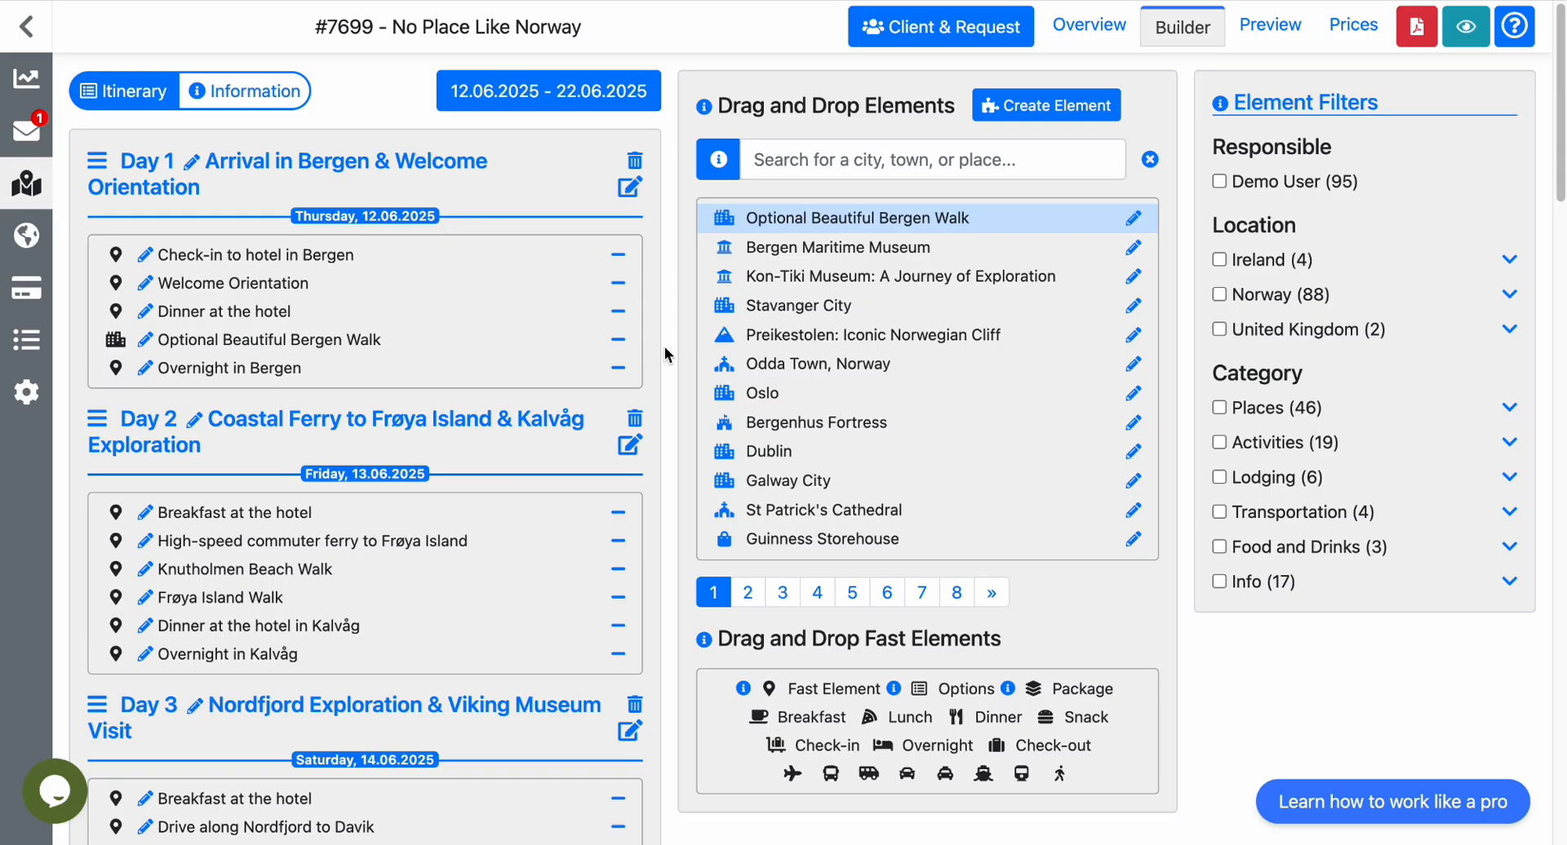
Look through the list of countries with available place content for the itinerary builder, and close it.
mouse_move(20, 351)
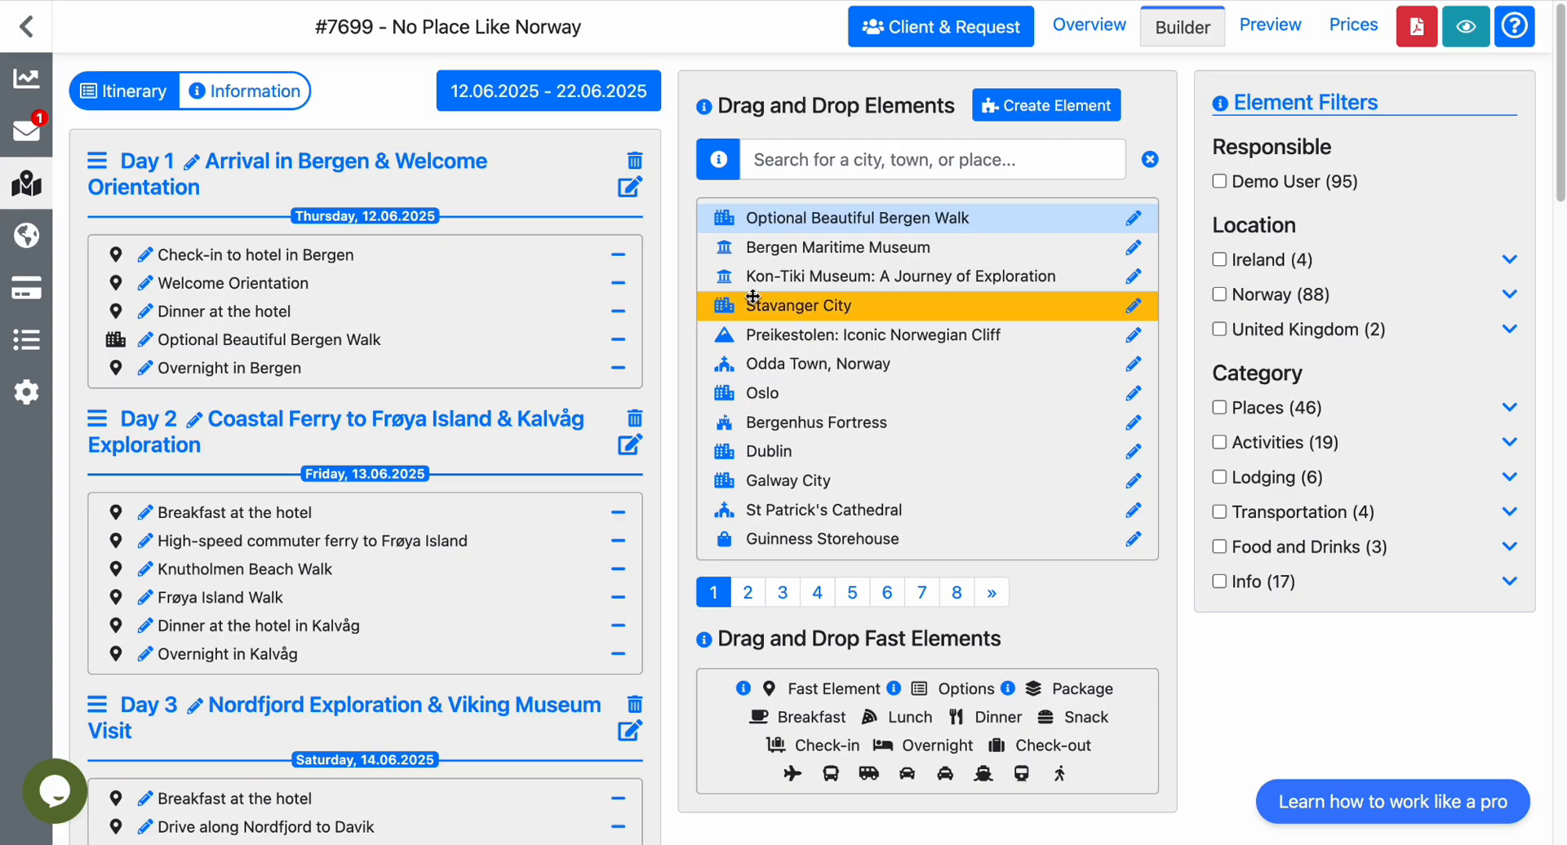
left_click(724, 168)
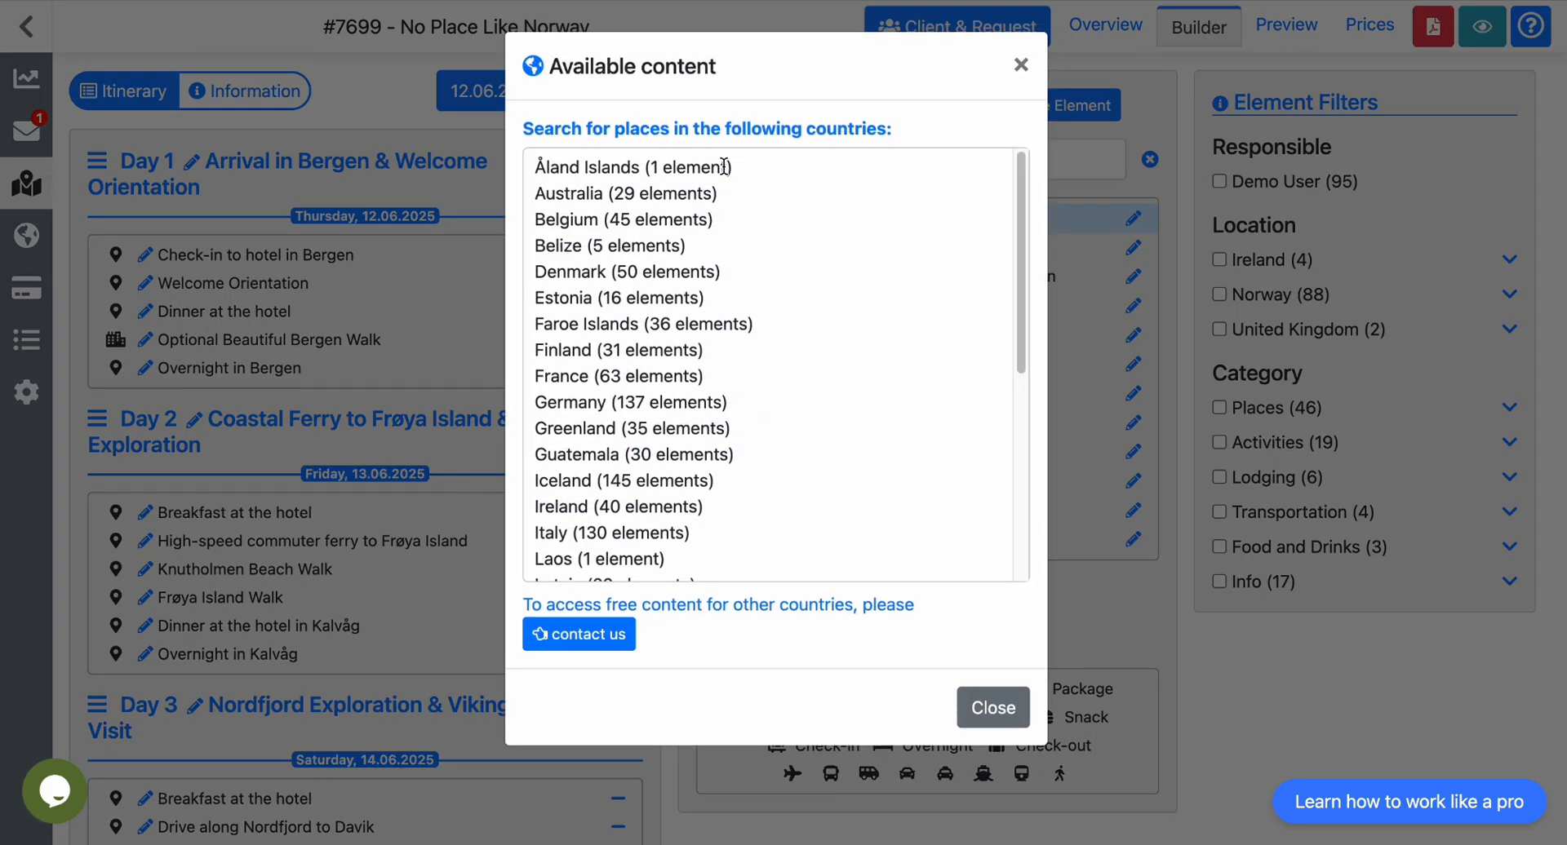
scroll(660, 288, "down", 2)
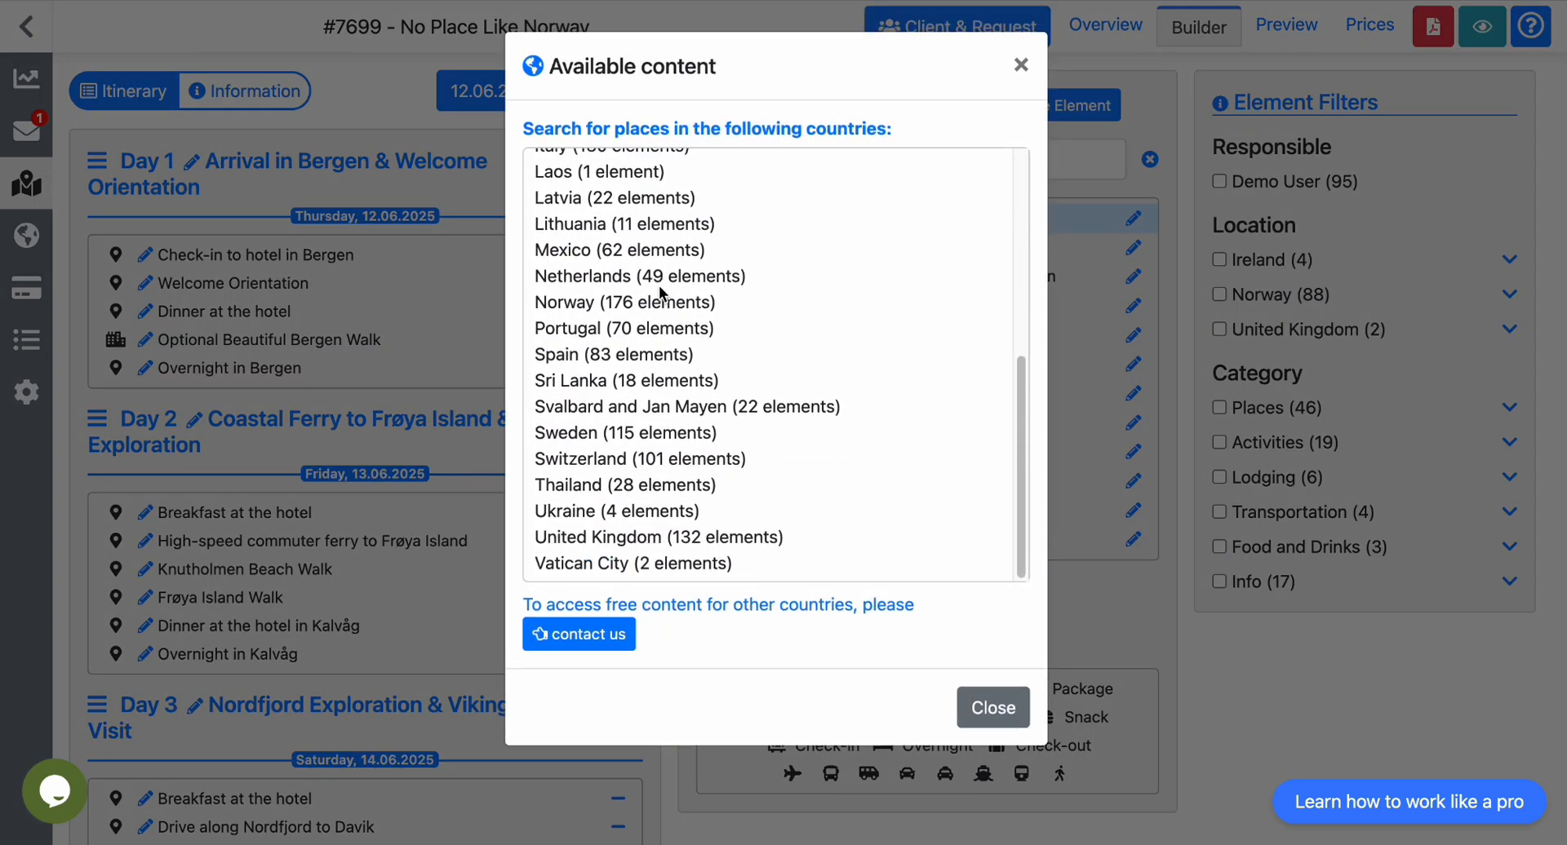
scroll(659, 288, "up", 5)
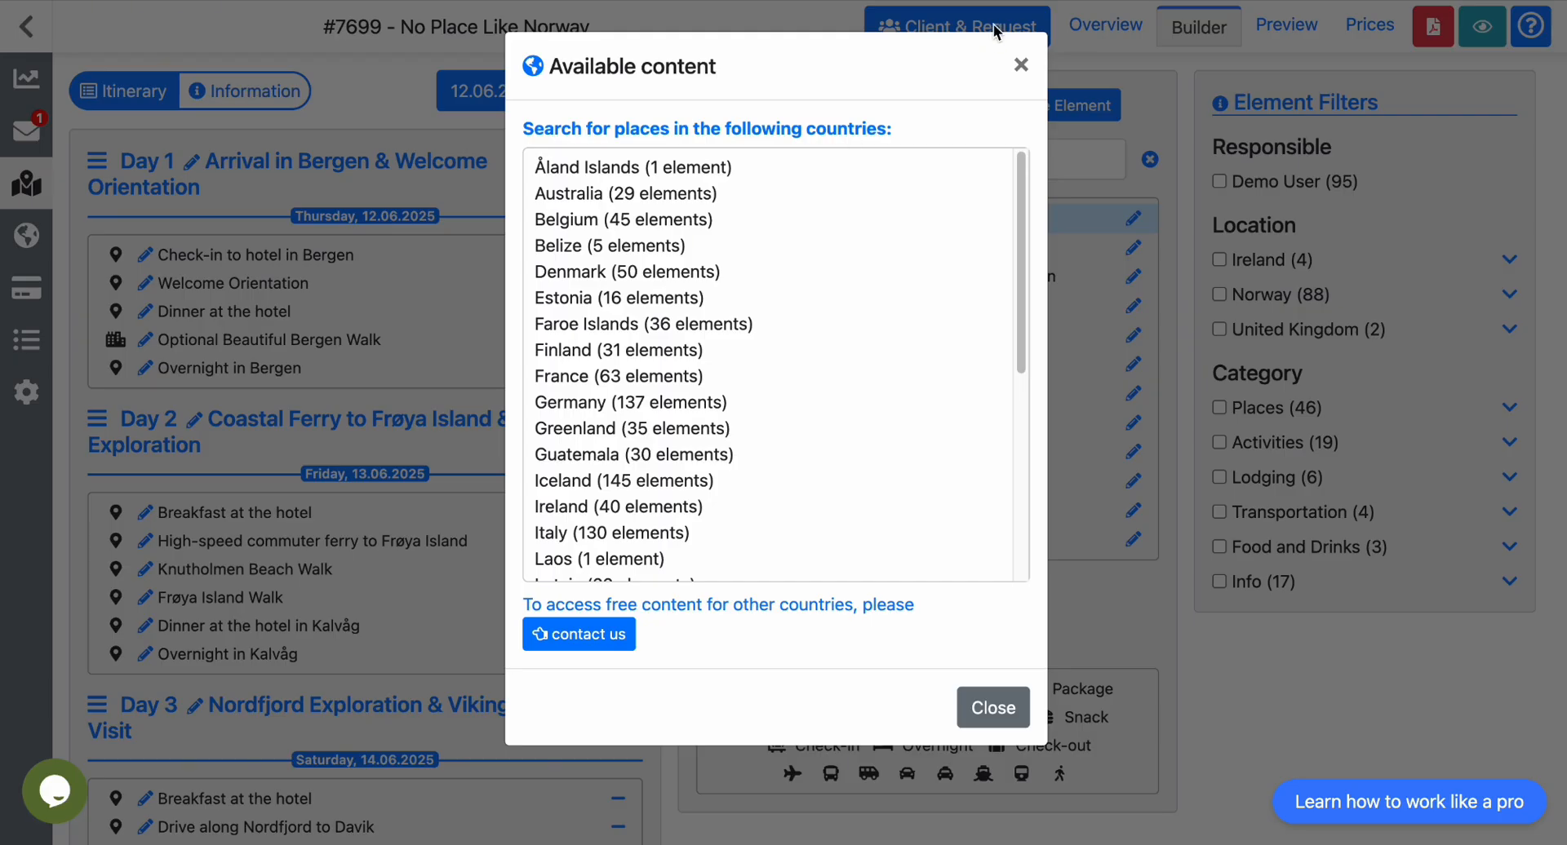
left_click(1020, 65)
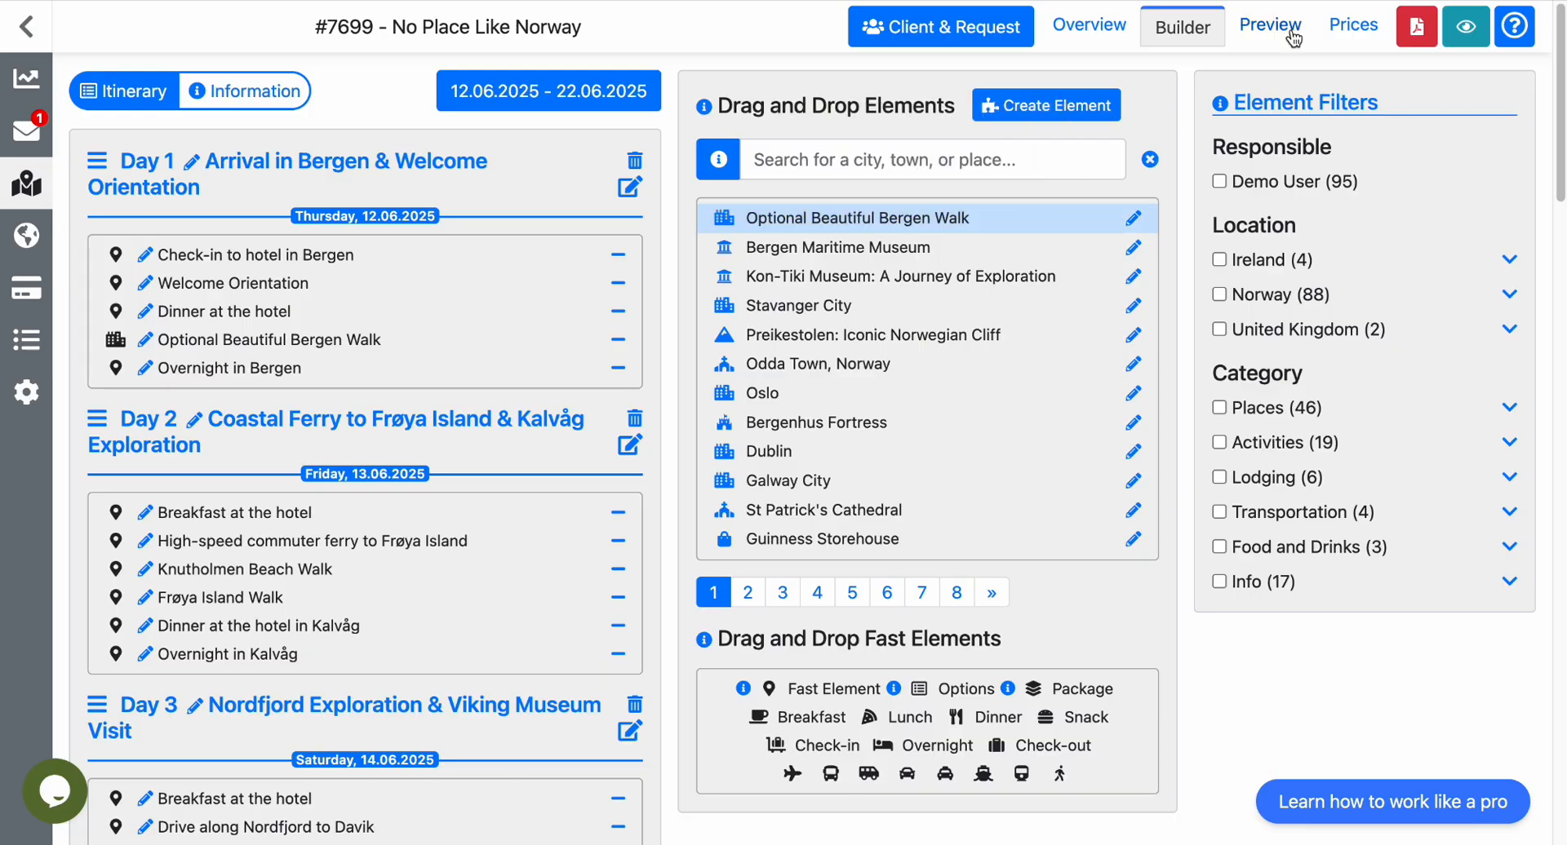
Open the offer's prices and examine the trip prices and the included services.
left_click(1347, 31)
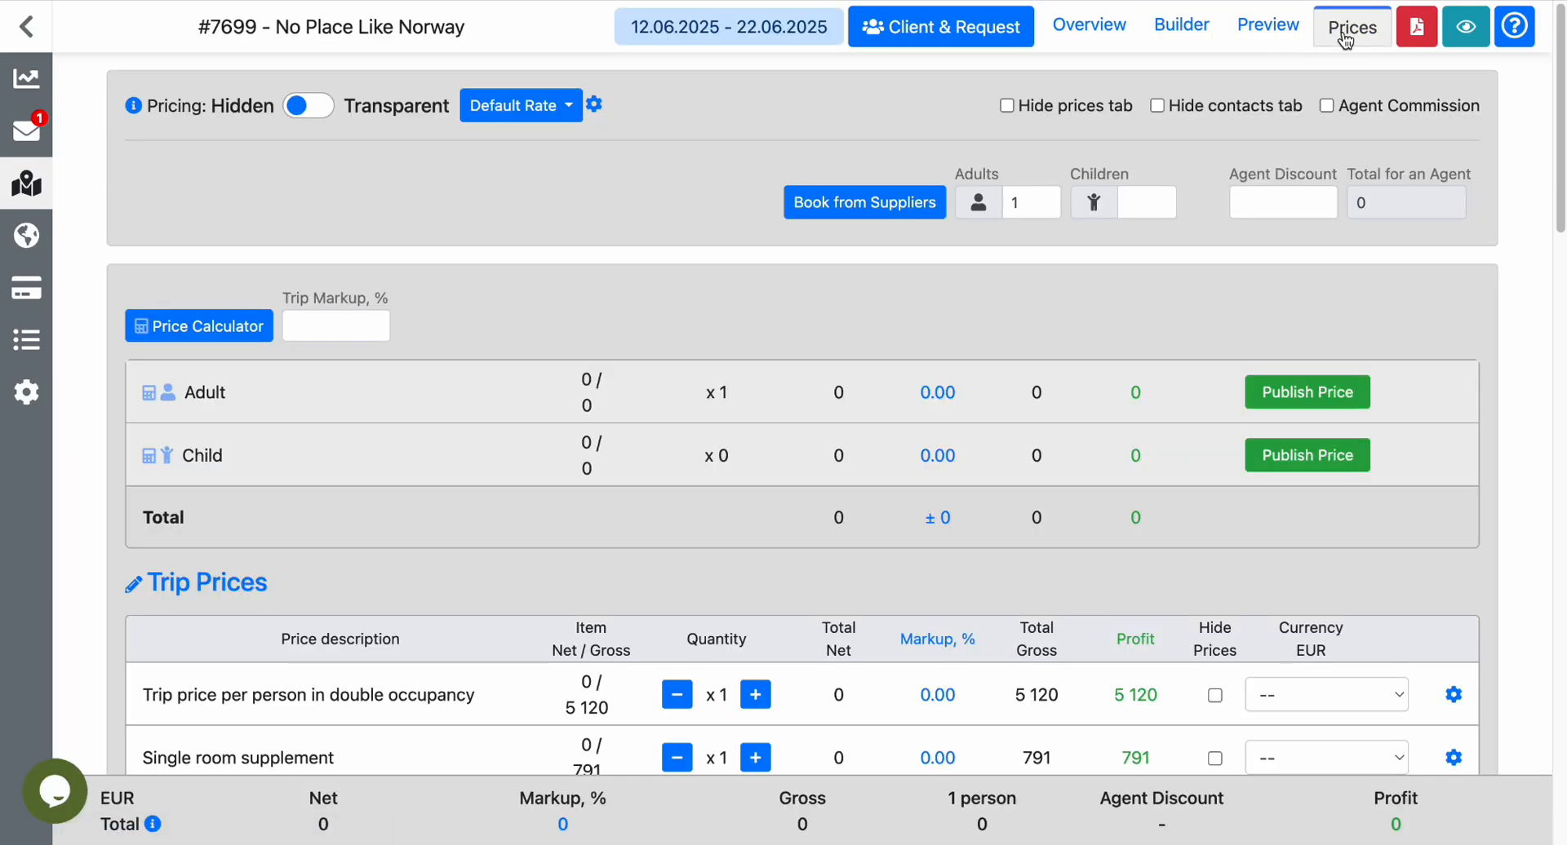
scroll(1491, 326, "down", 3)
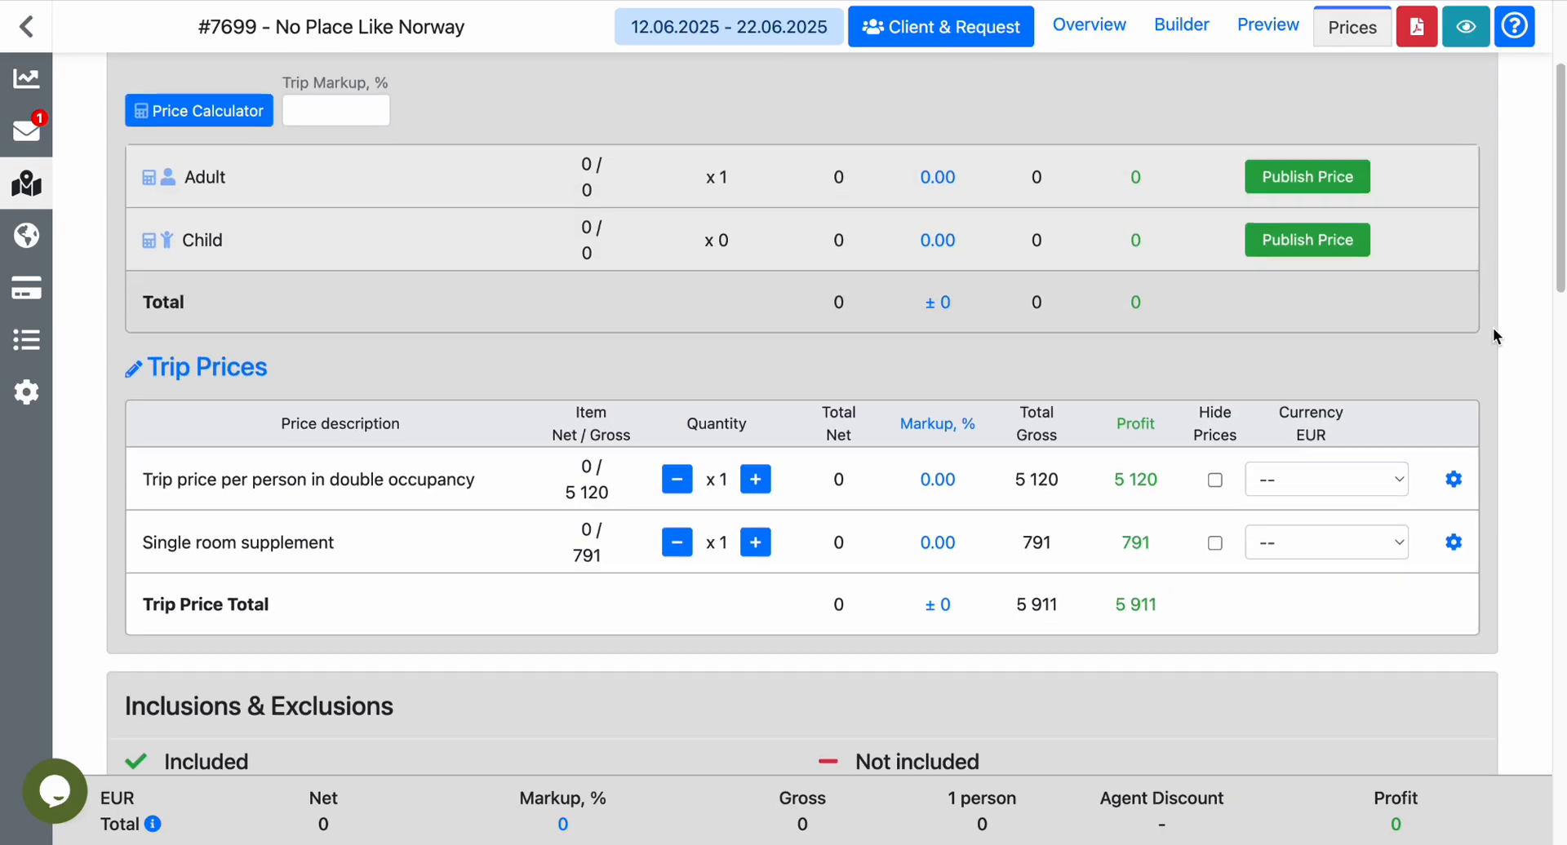
scroll(1492, 327, "down", 3)
scroll(1495, 336, "down", 2)
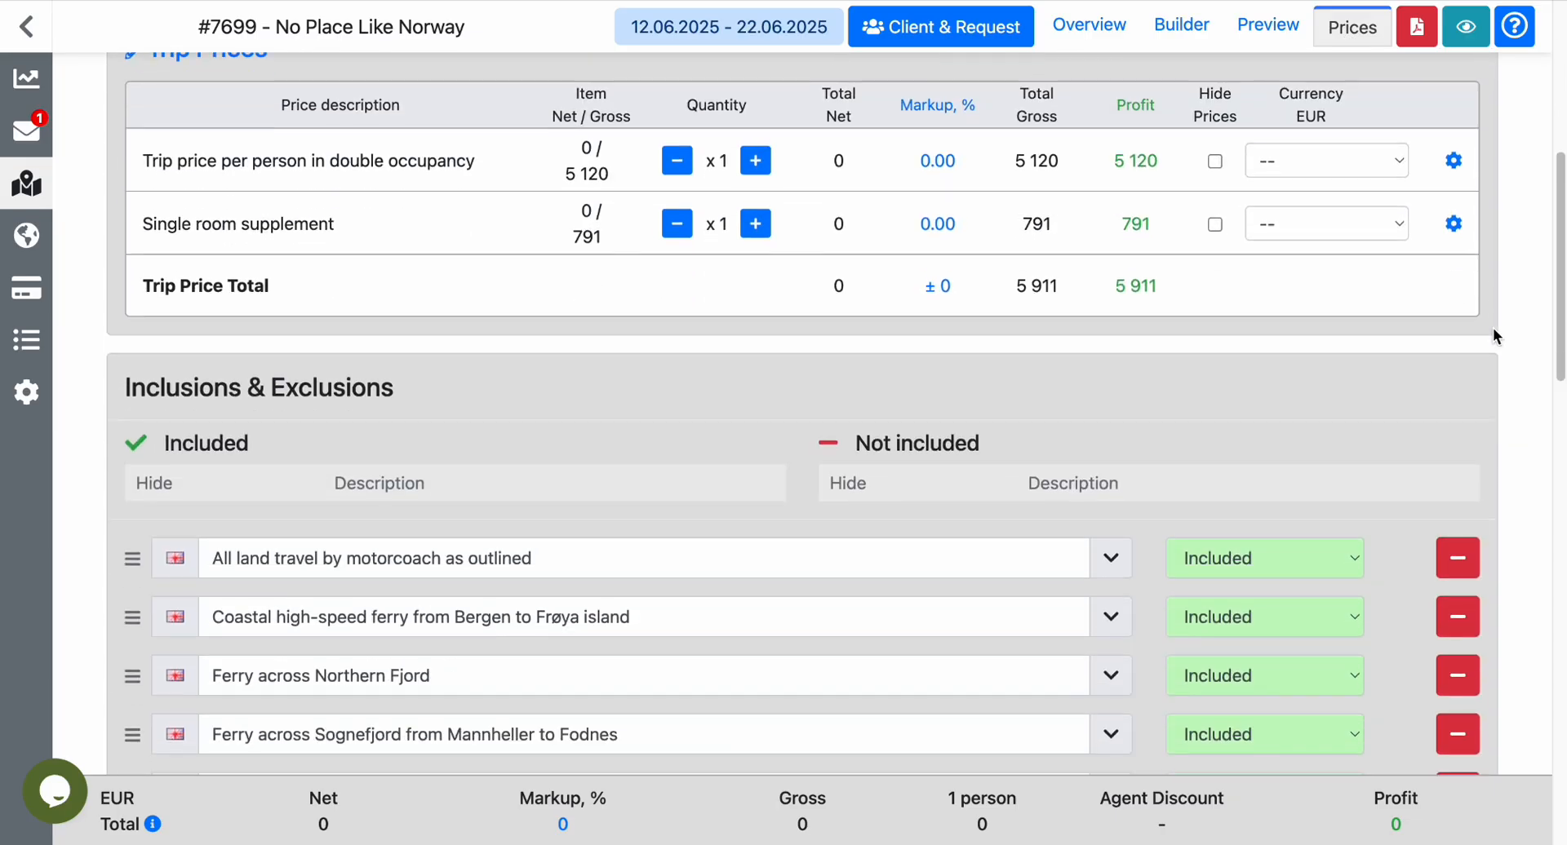
scroll(1495, 336, "down", 3)
scroll(1494, 330, "down", 3)
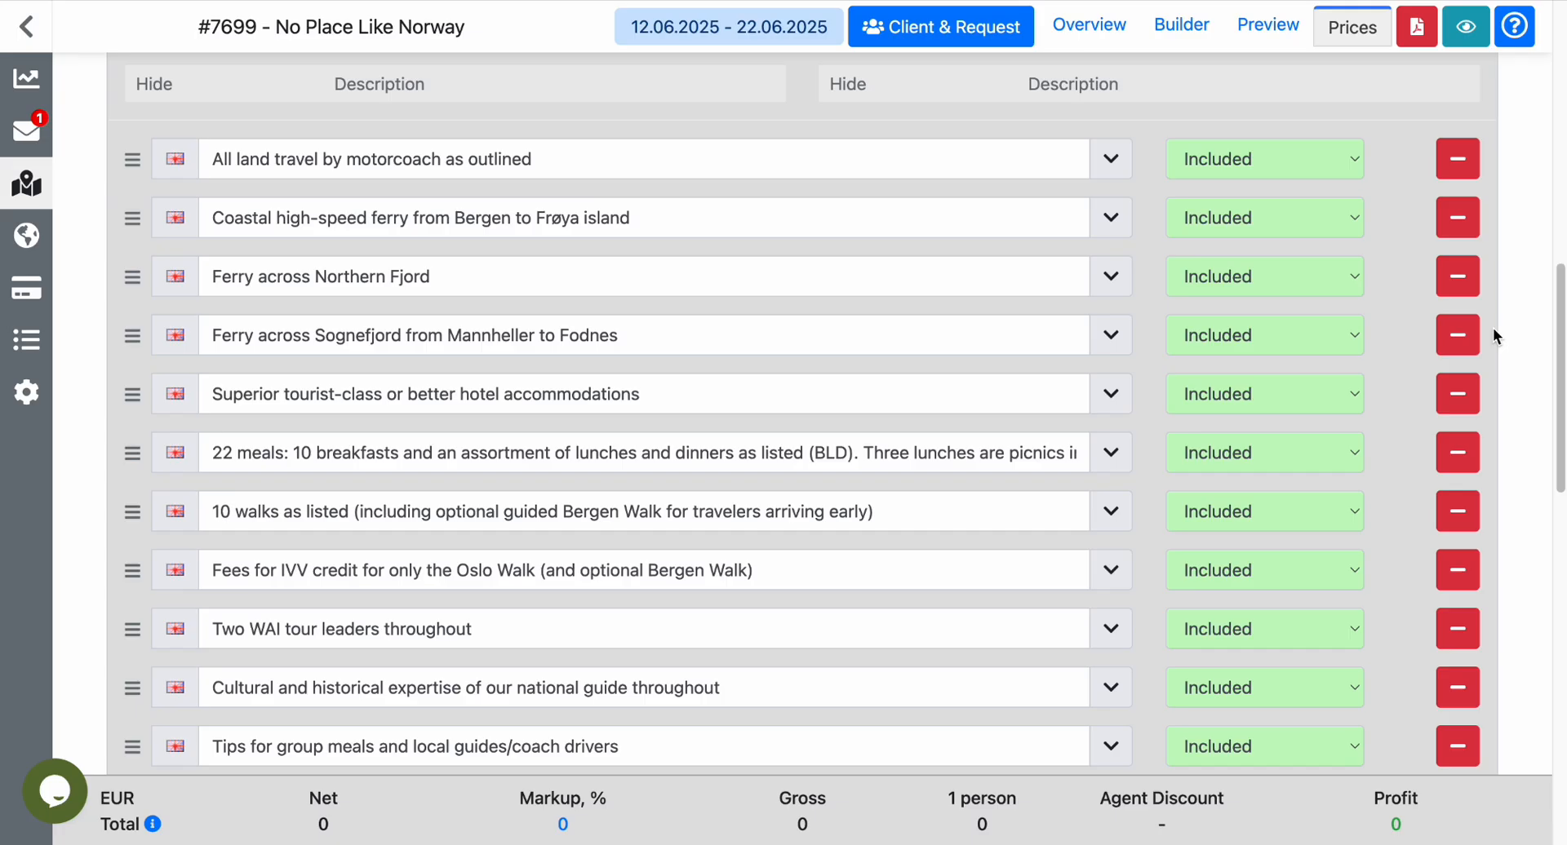
scroll(1494, 334, "down", 1)
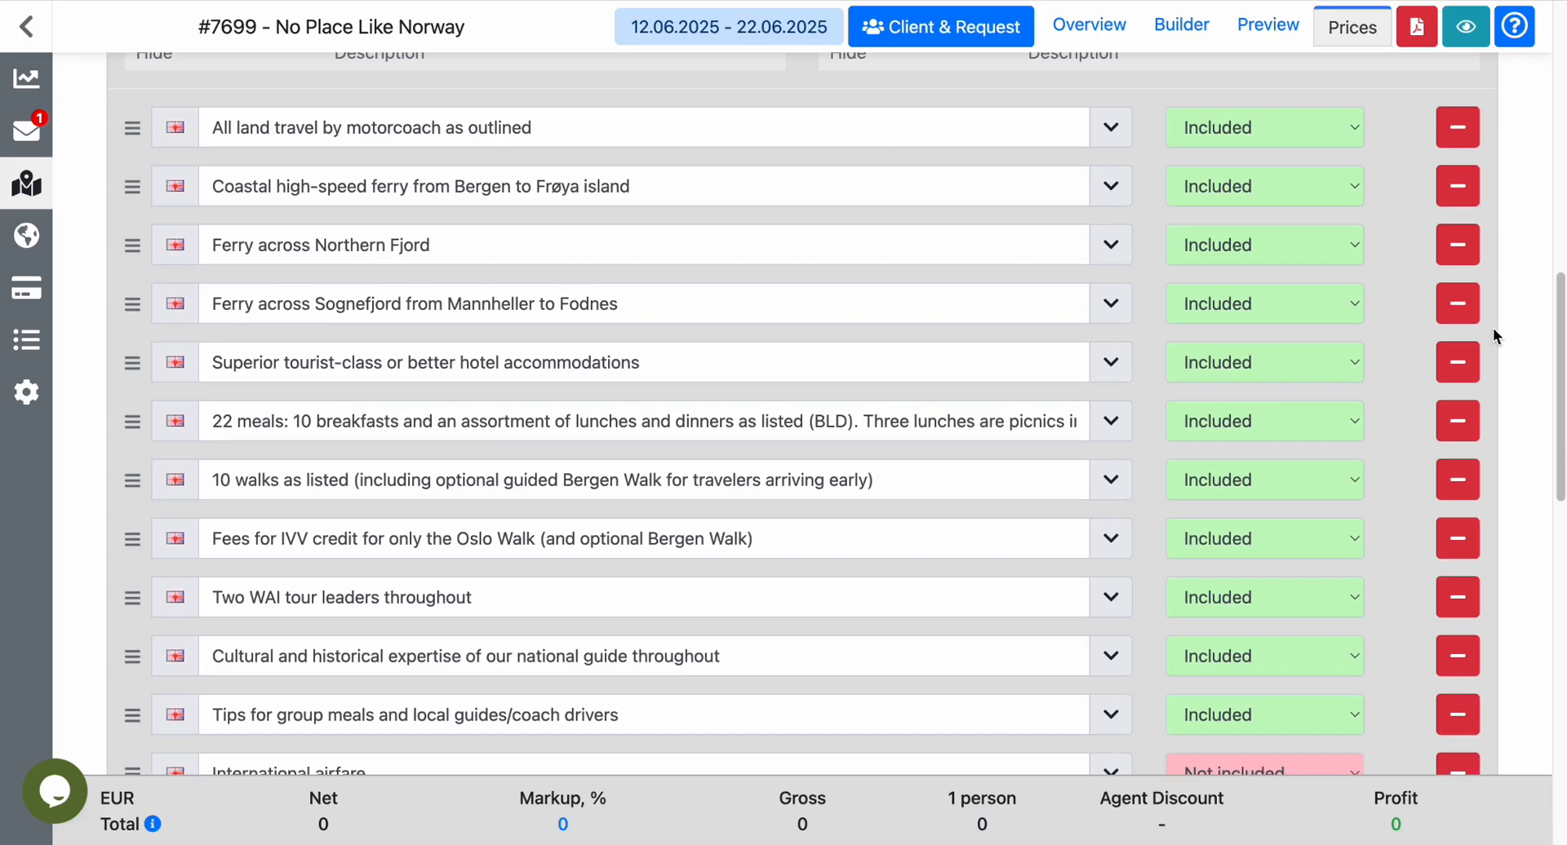
Examine the itinerary prices for the optional walks on Day 1 and Day 6.
scroll(1493, 335, "down", 15)
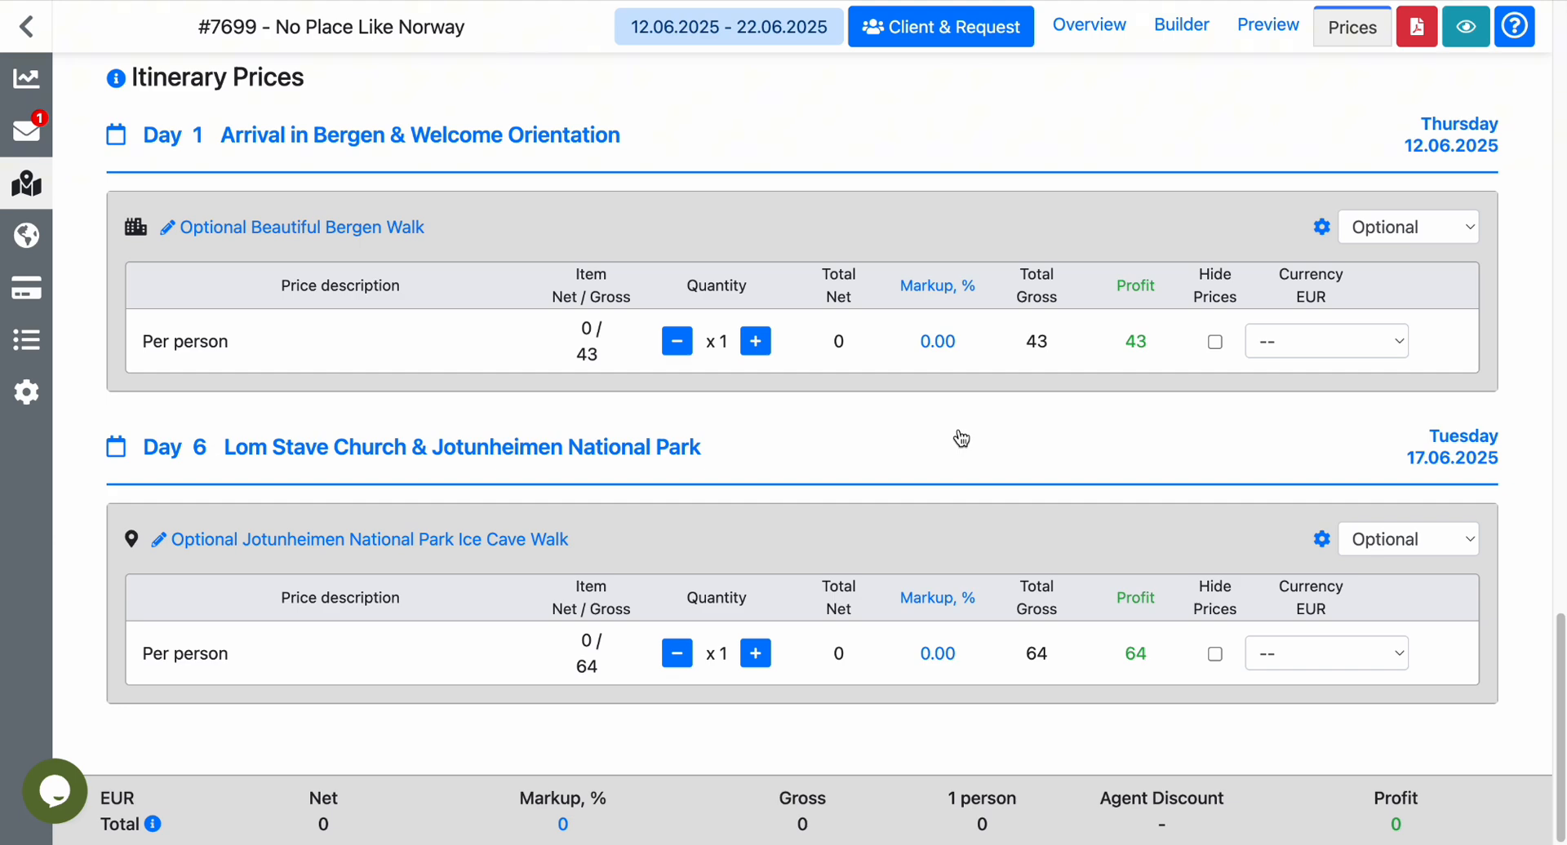
scroll(961, 439, "up", 8)
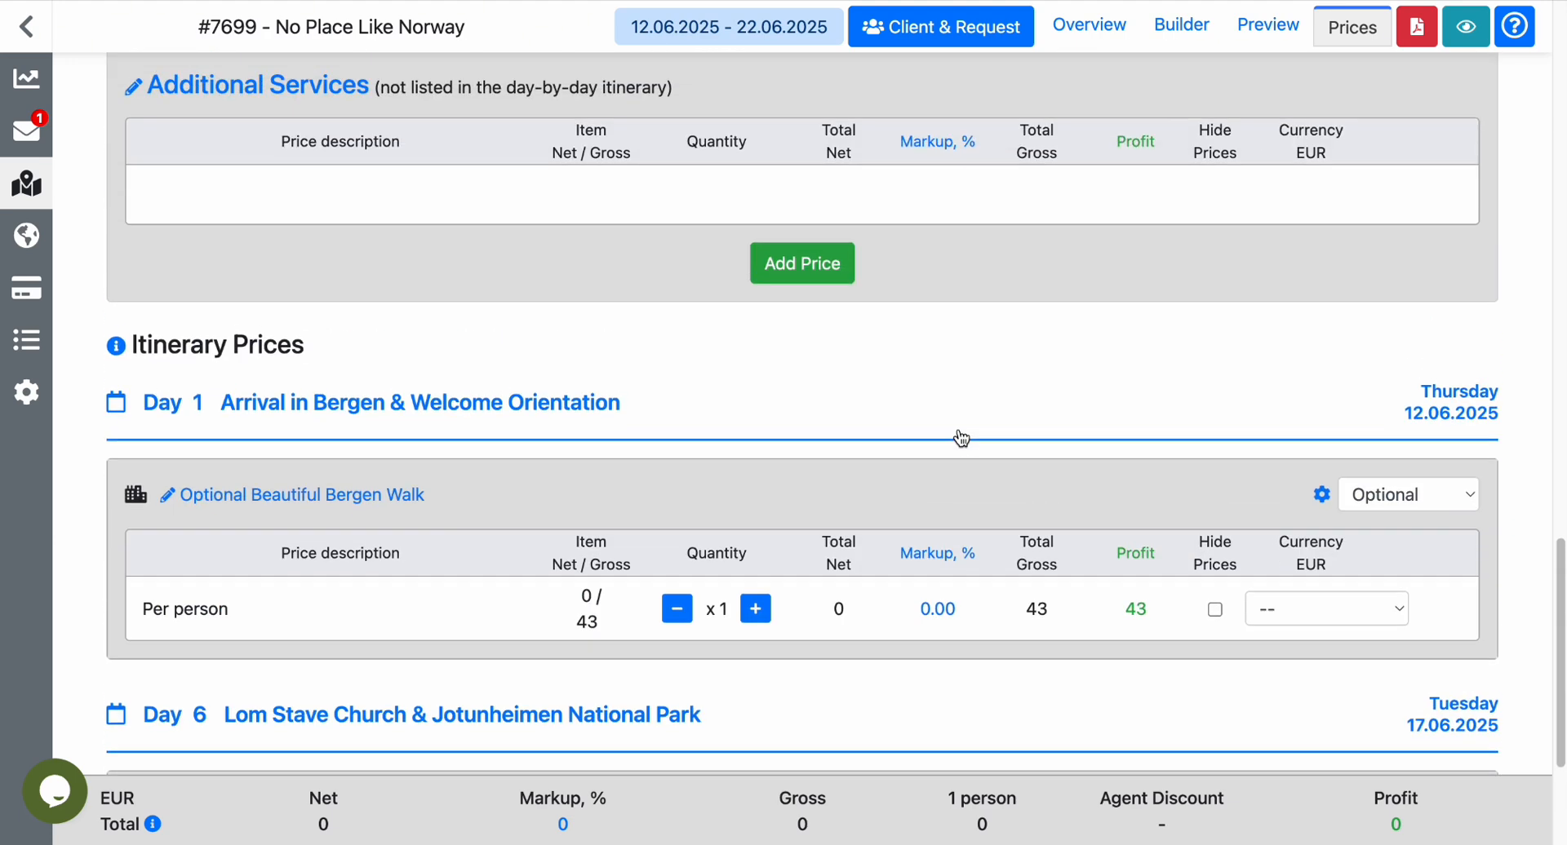
scroll(961, 439, "up", 4)
scroll(961, 439, "down", 12)
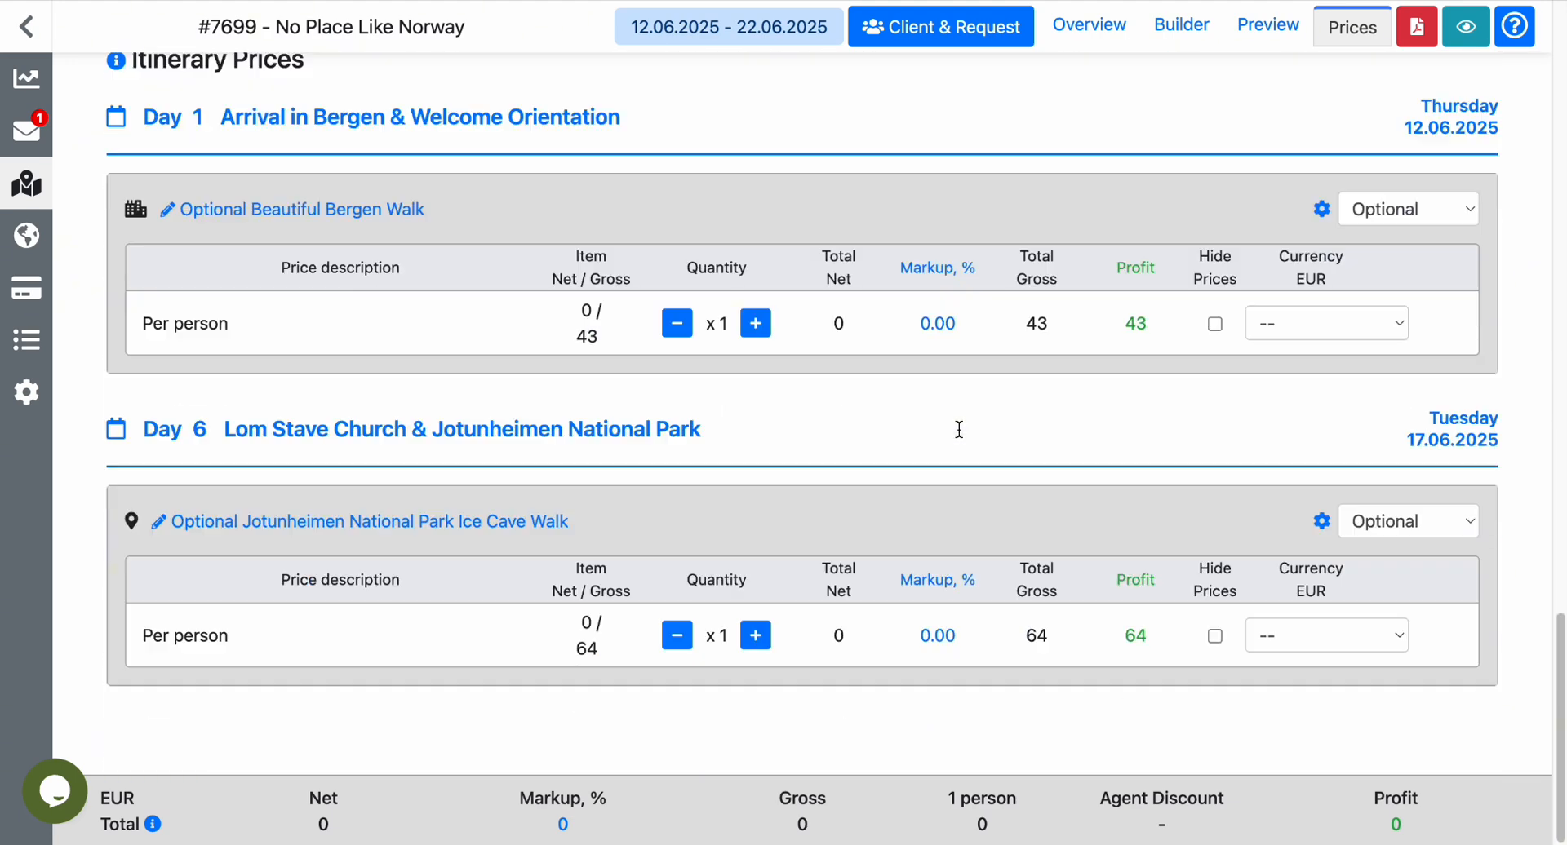
scroll(961, 439, "up", 1)
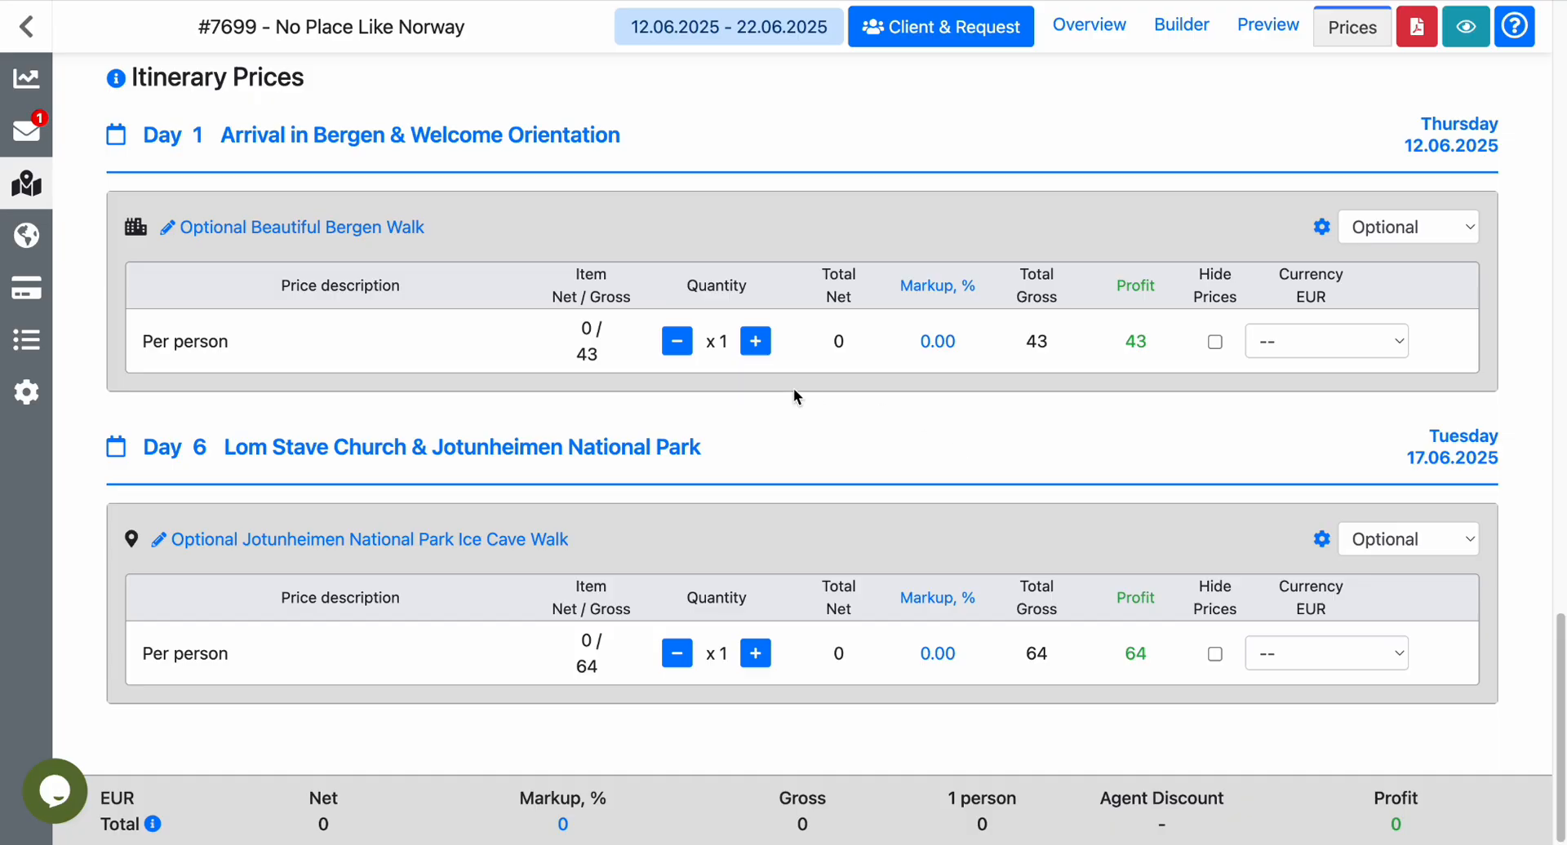
scroll(793, 388, "up", 2)
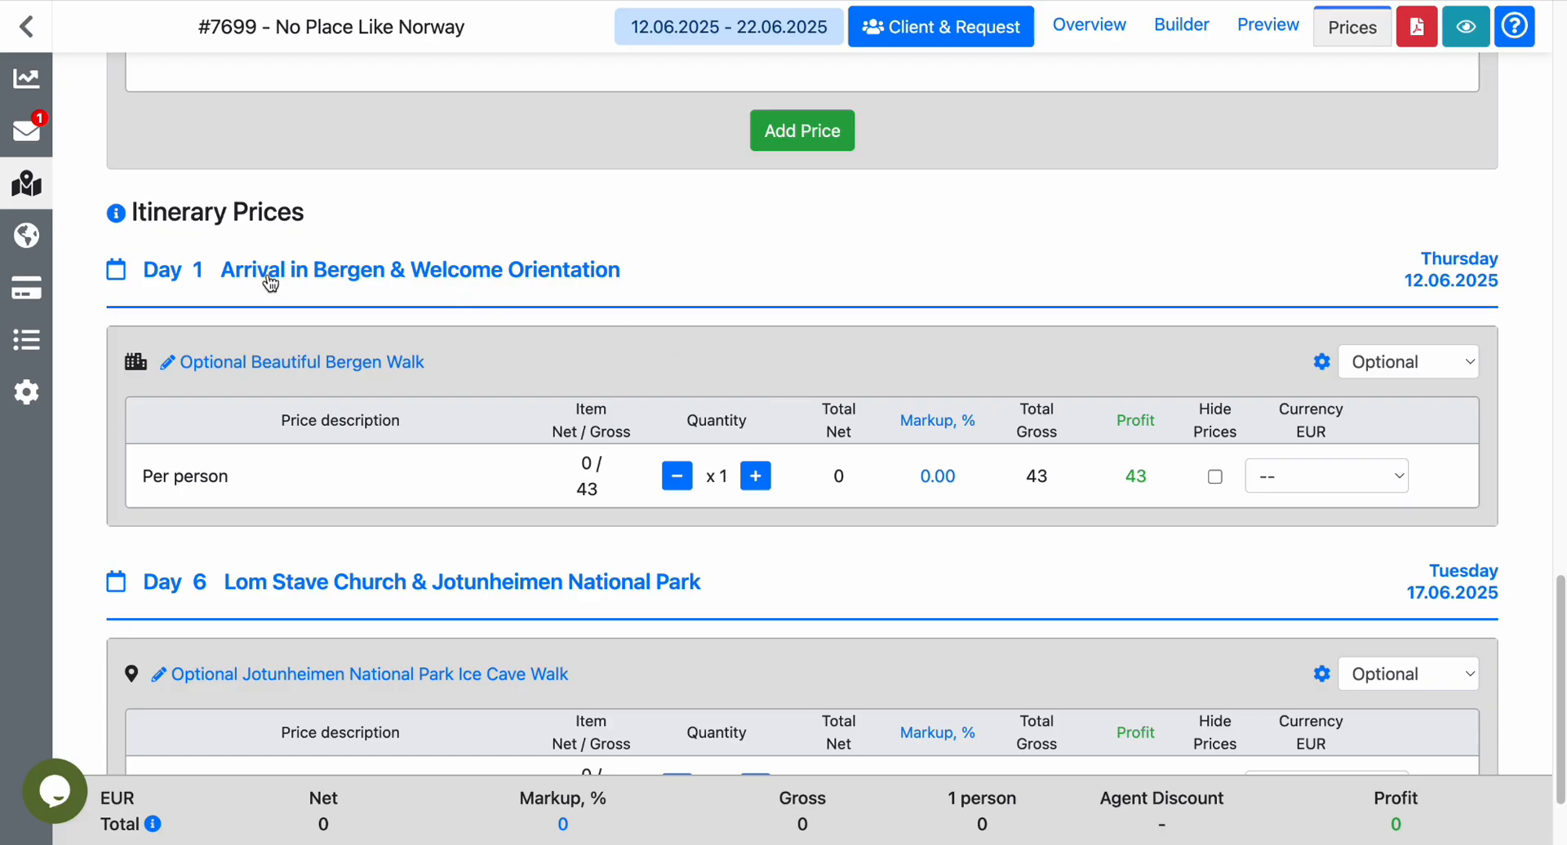
scroll(404, 527, "down", 2)
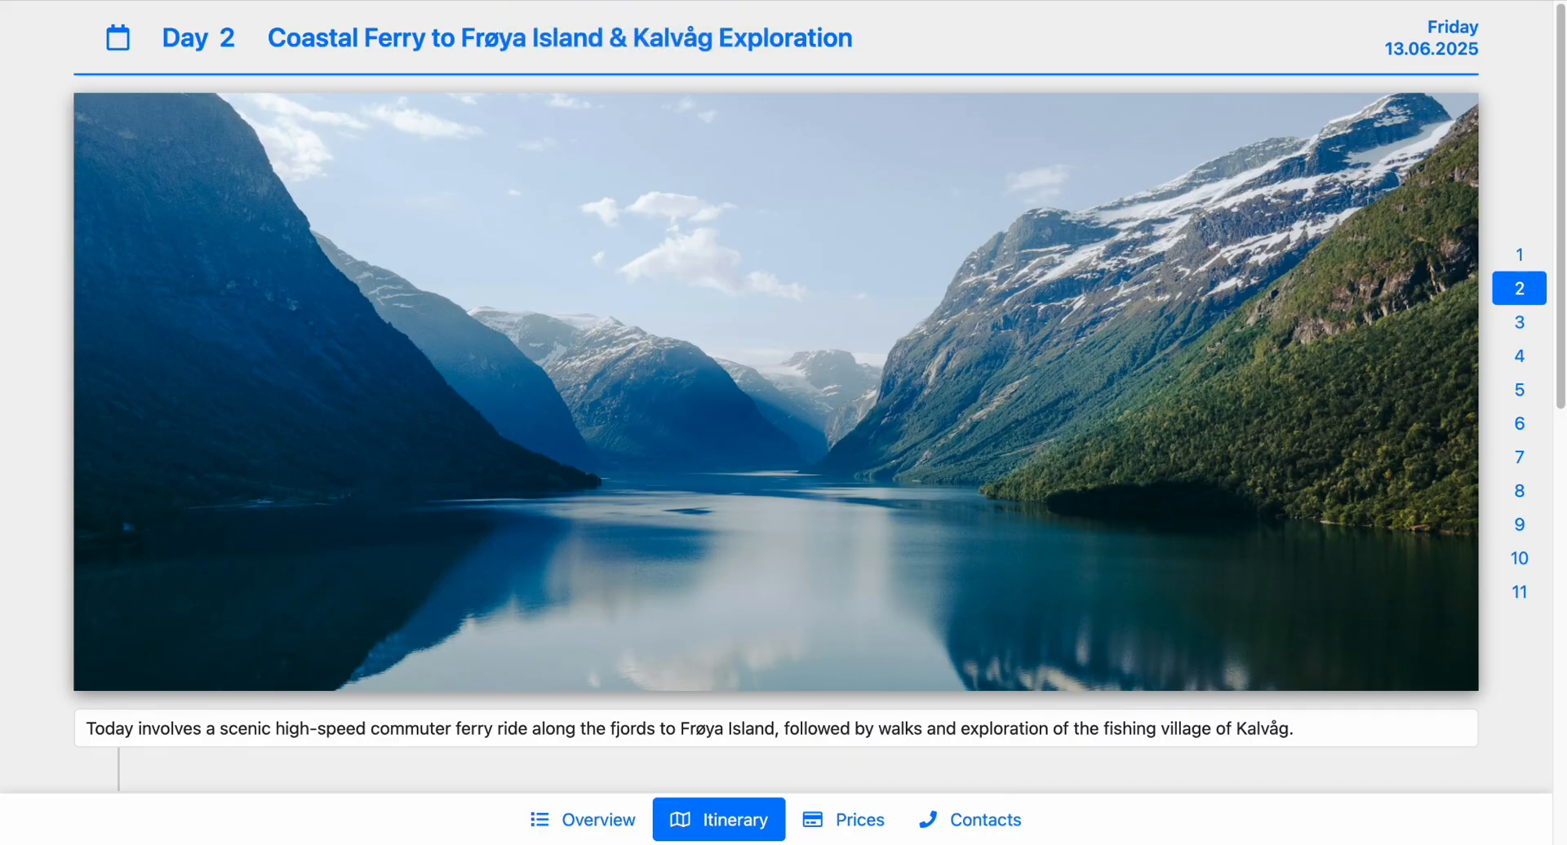
Check how the optional walk prices are shown on Day 1 and Day 6 of the client-facing itinerary.
left_click(1519, 253)
scroll(1213, 391, "down", 10)
scroll(1216, 400, "up", 2)
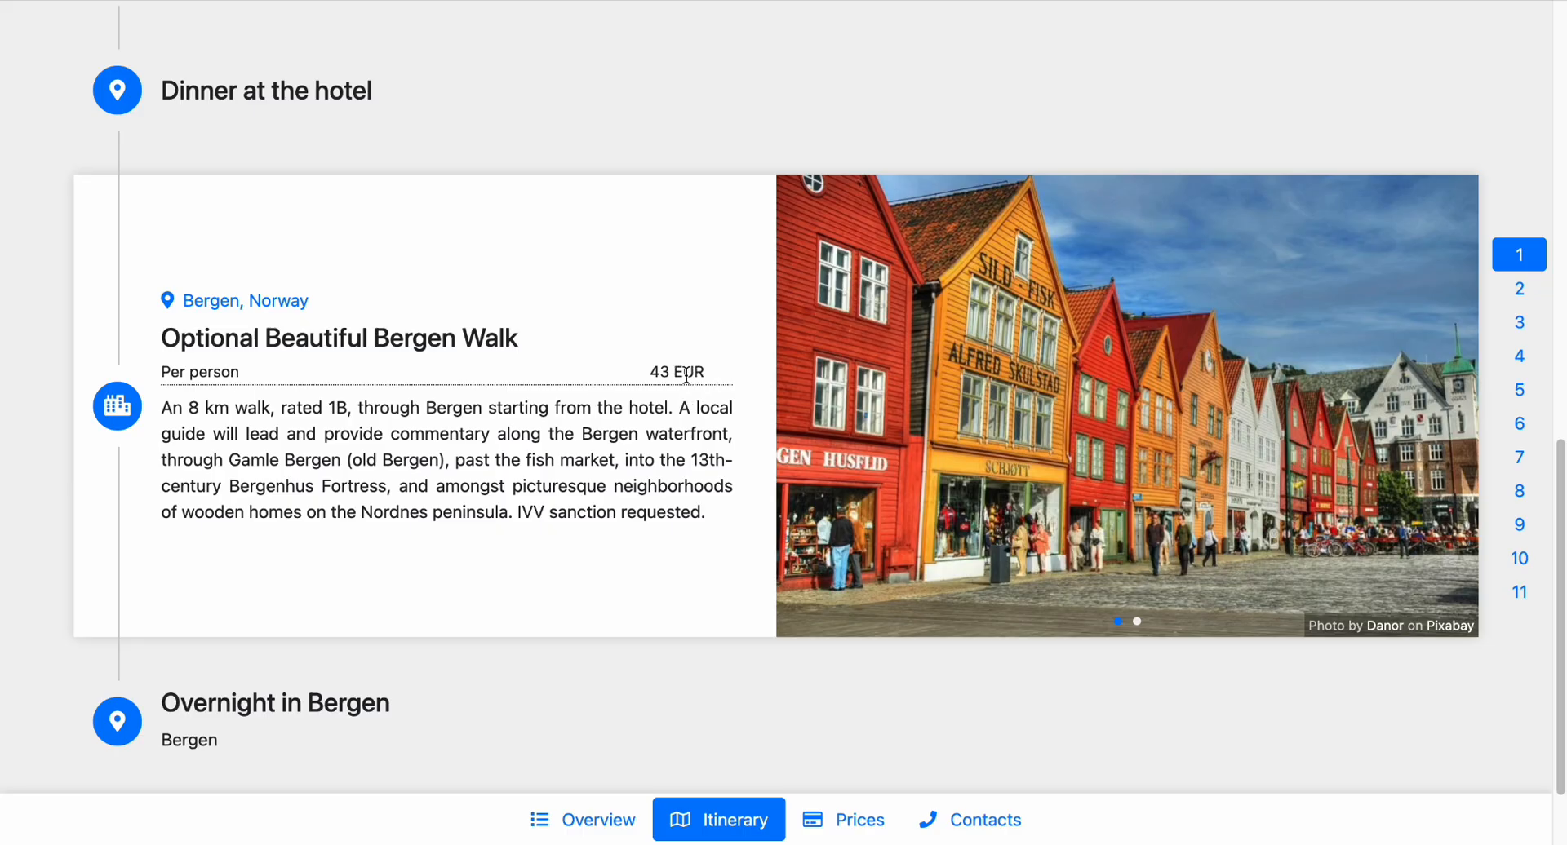
left_click(1519, 424)
scroll(898, 514, "up", 1)
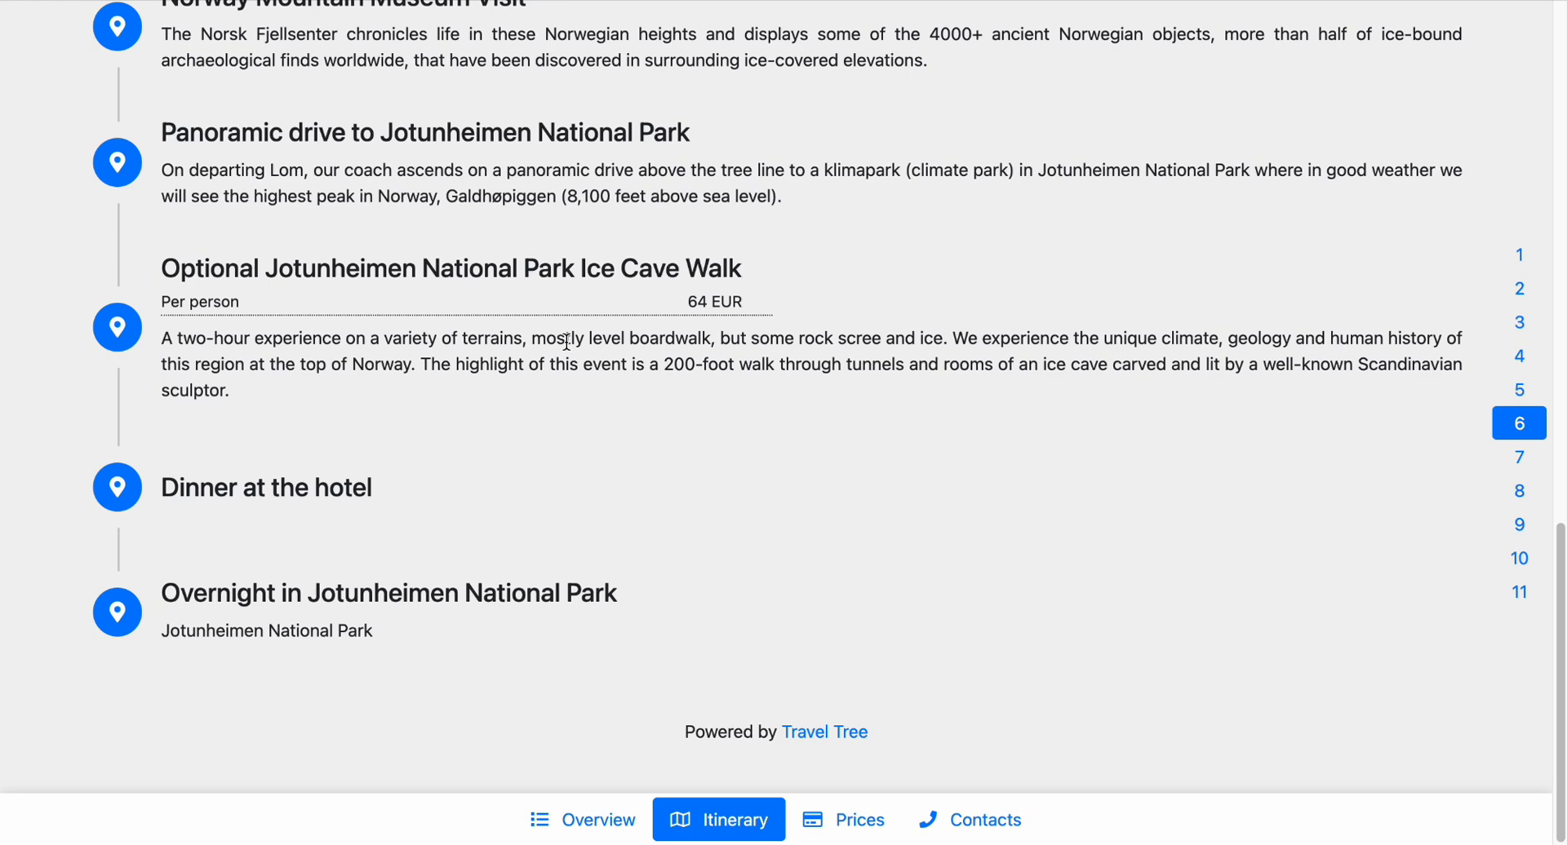
View the client-facing prices page and examine how it presents included and optional services.
left_click(843, 819)
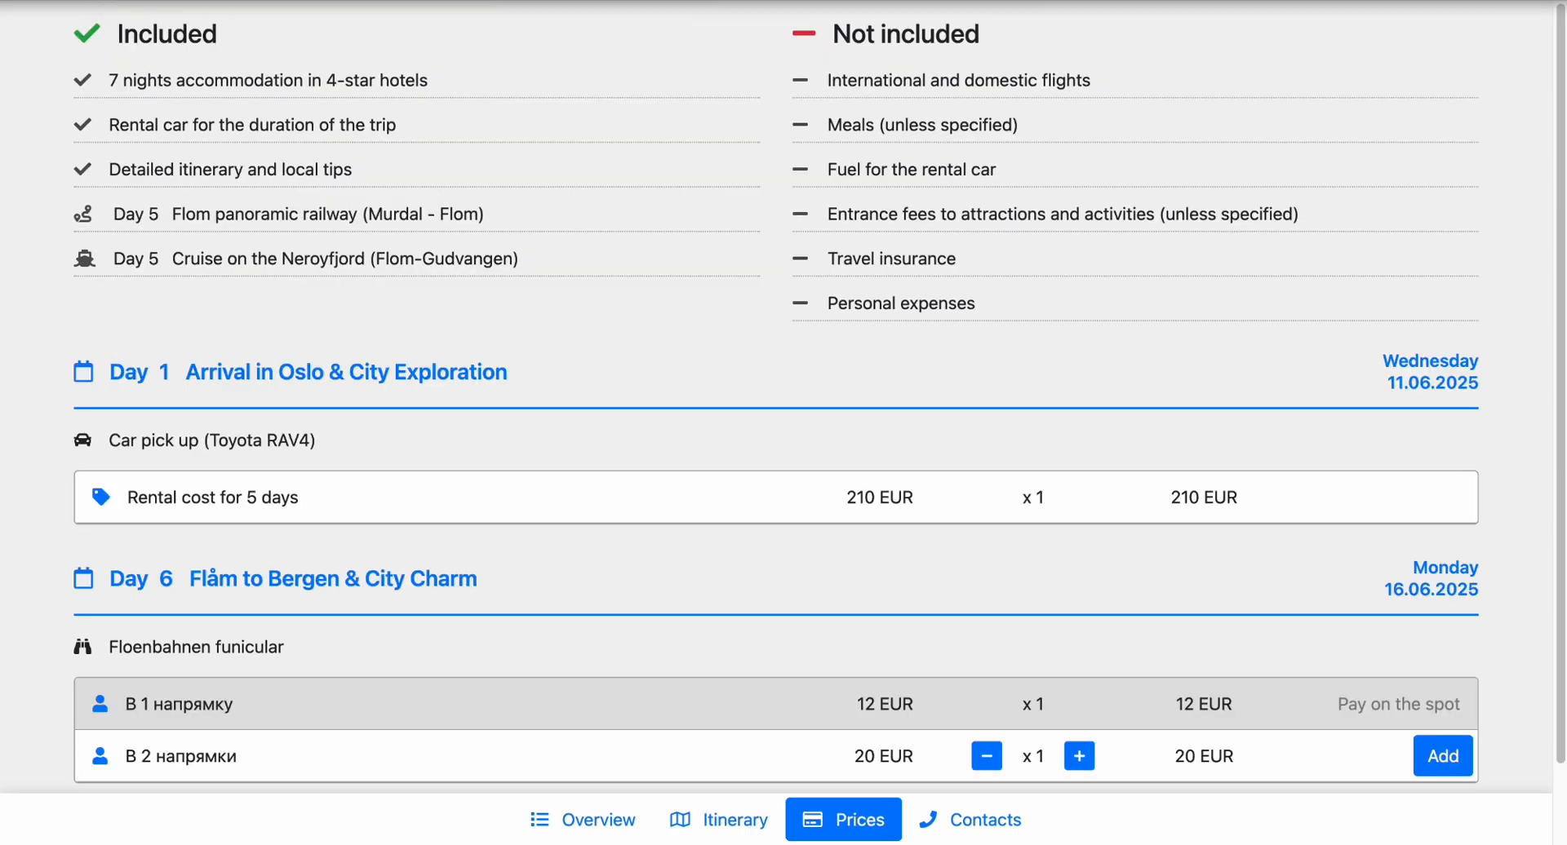
left_click(718, 819)
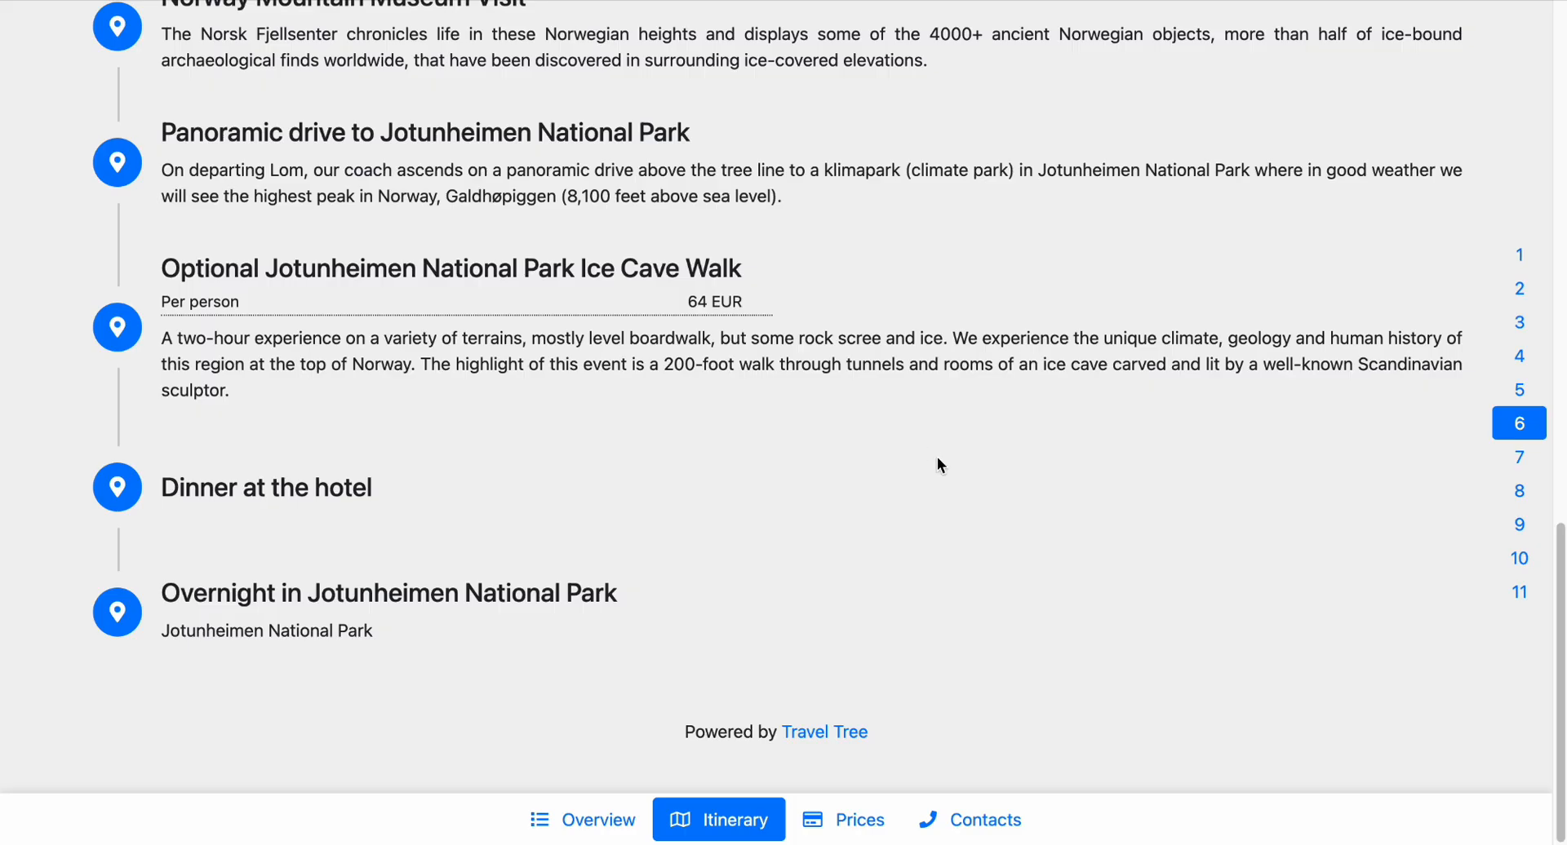
left_click(861, 814)
scroll(898, 520, "down", 6)
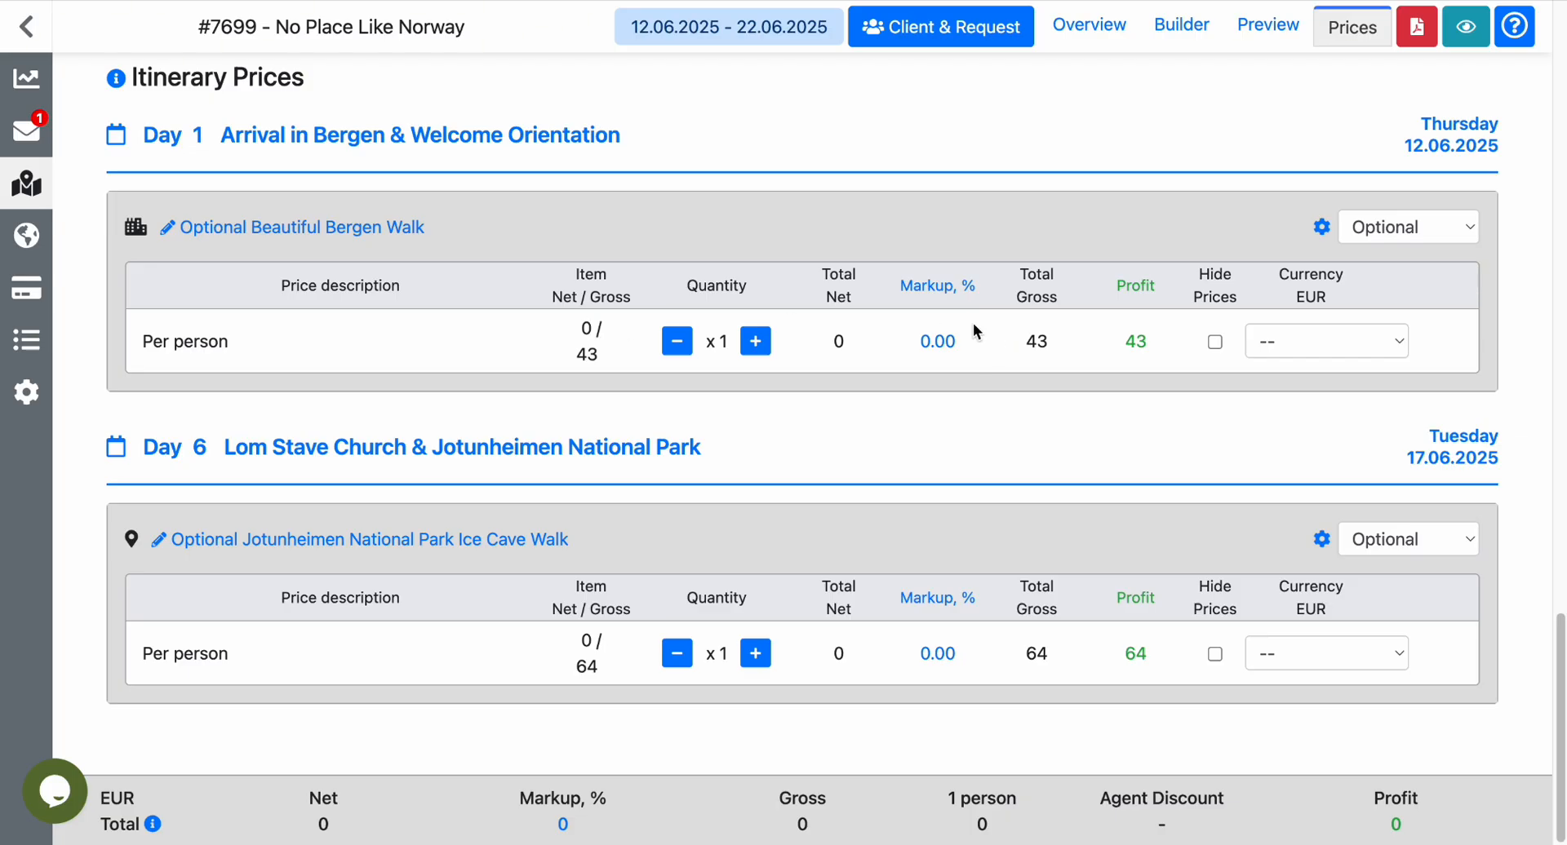
Set the markup of the Optional Beautiful Bergen Walk's per-person price to 10% and save it.
left_click(392, 231)
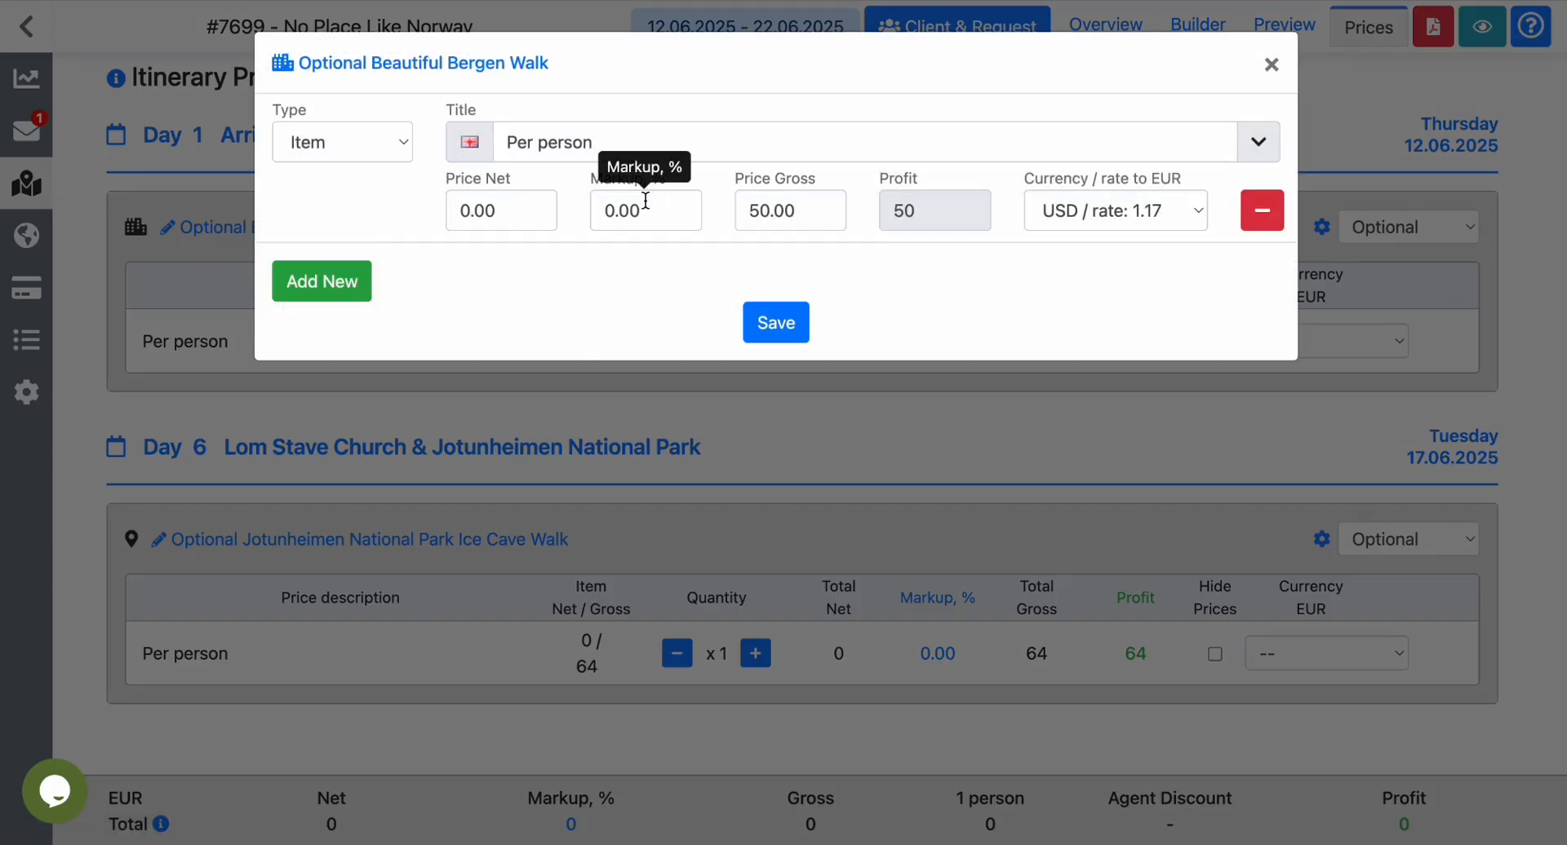
left_click_drag(647, 210, 571, 209)
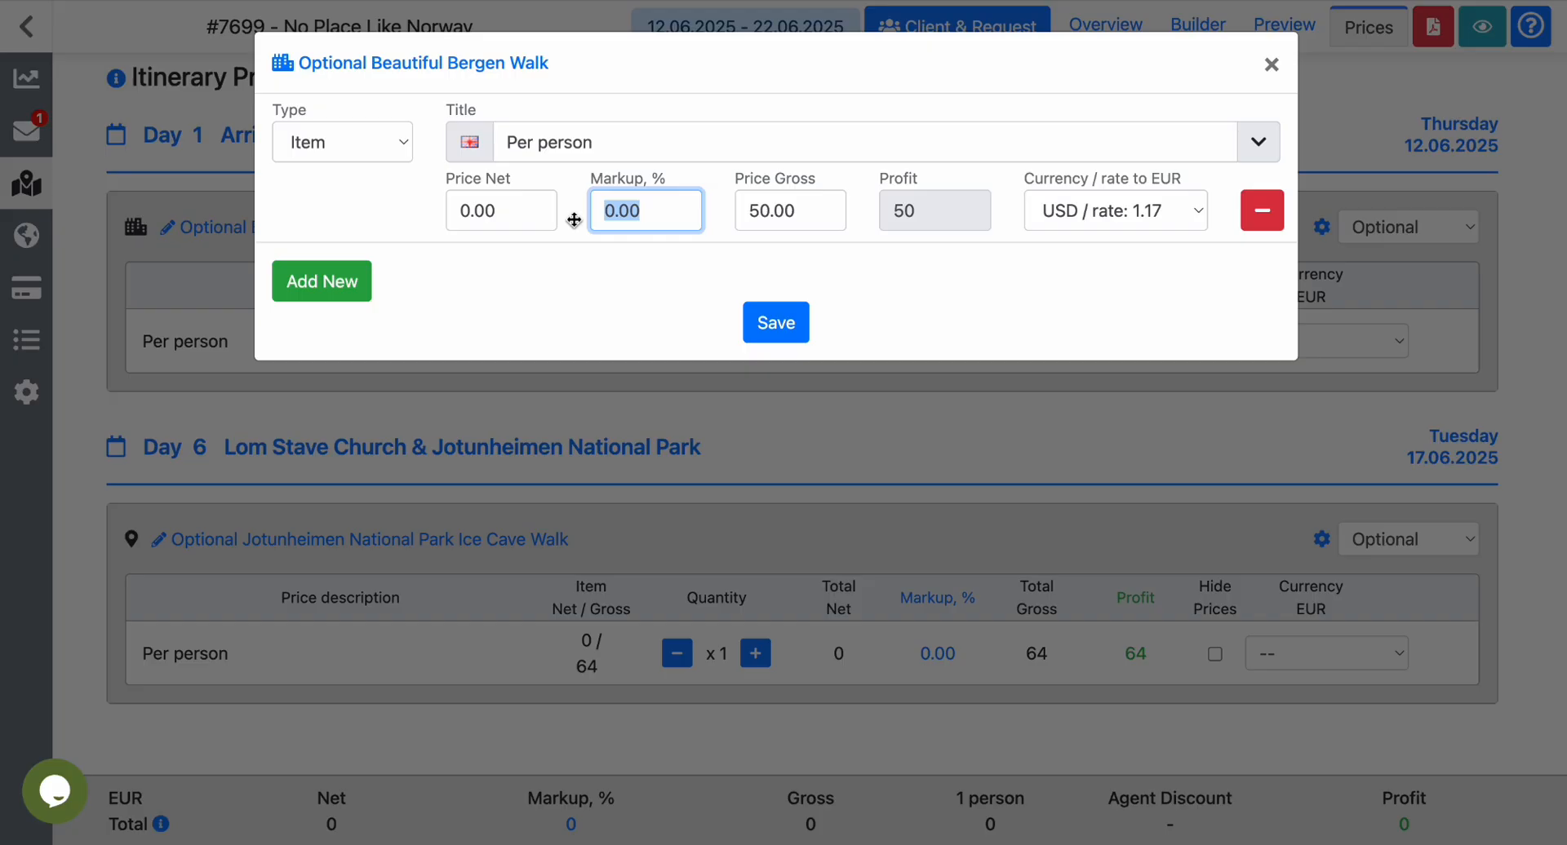
type("10")
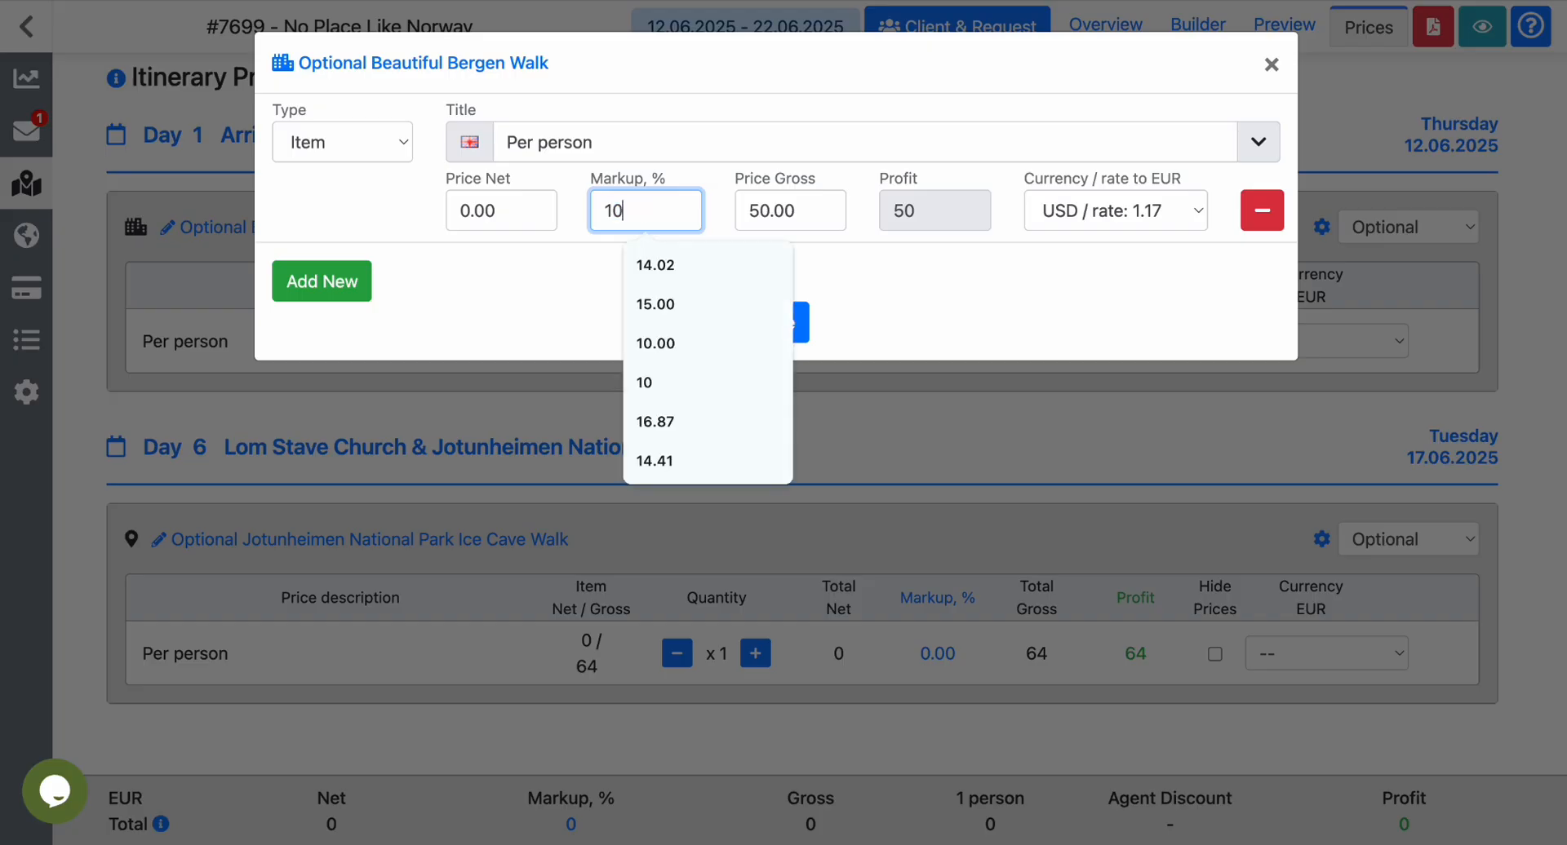
left_click(557, 271)
left_click(770, 322)
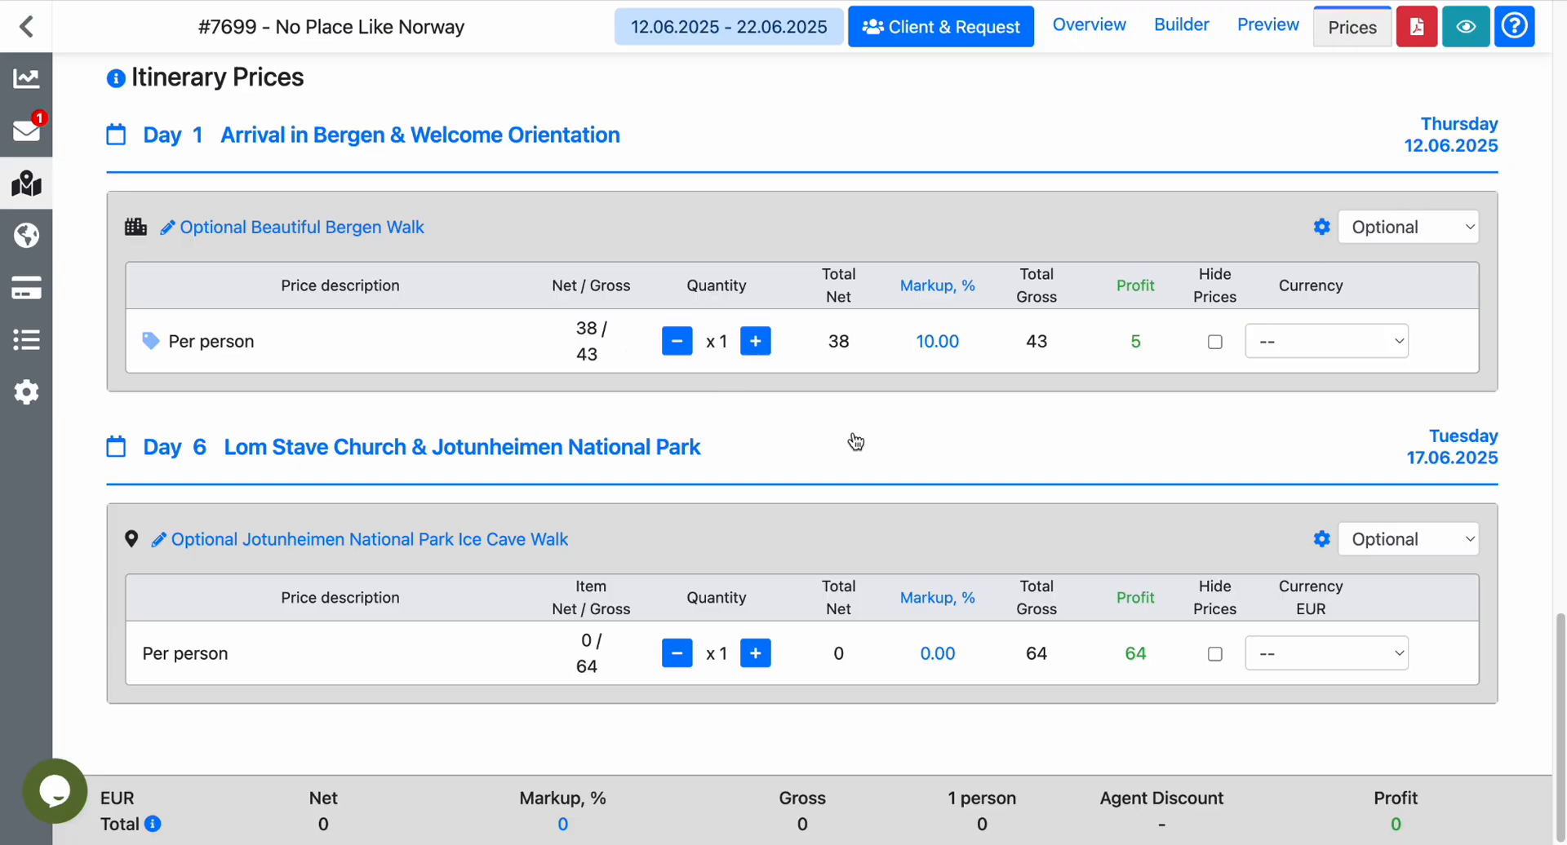
Review the inclusions and exclusions list and read the explanation of Hidden and Transparent pricing.
scroll(853, 442, "up", 3)
scroll(855, 441, "up", 5)
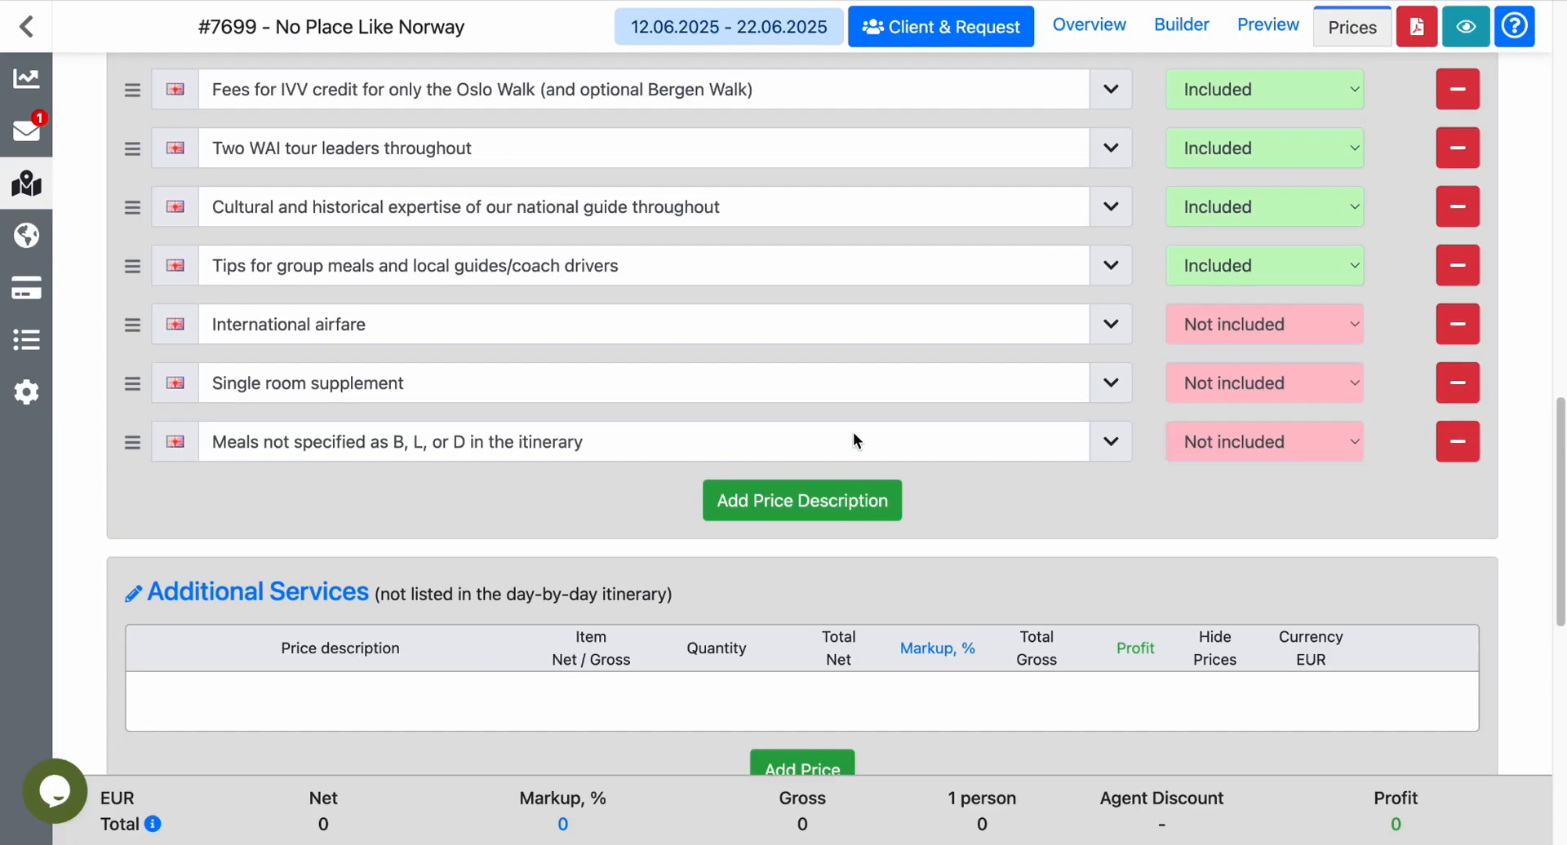
scroll(853, 433, "up", 5)
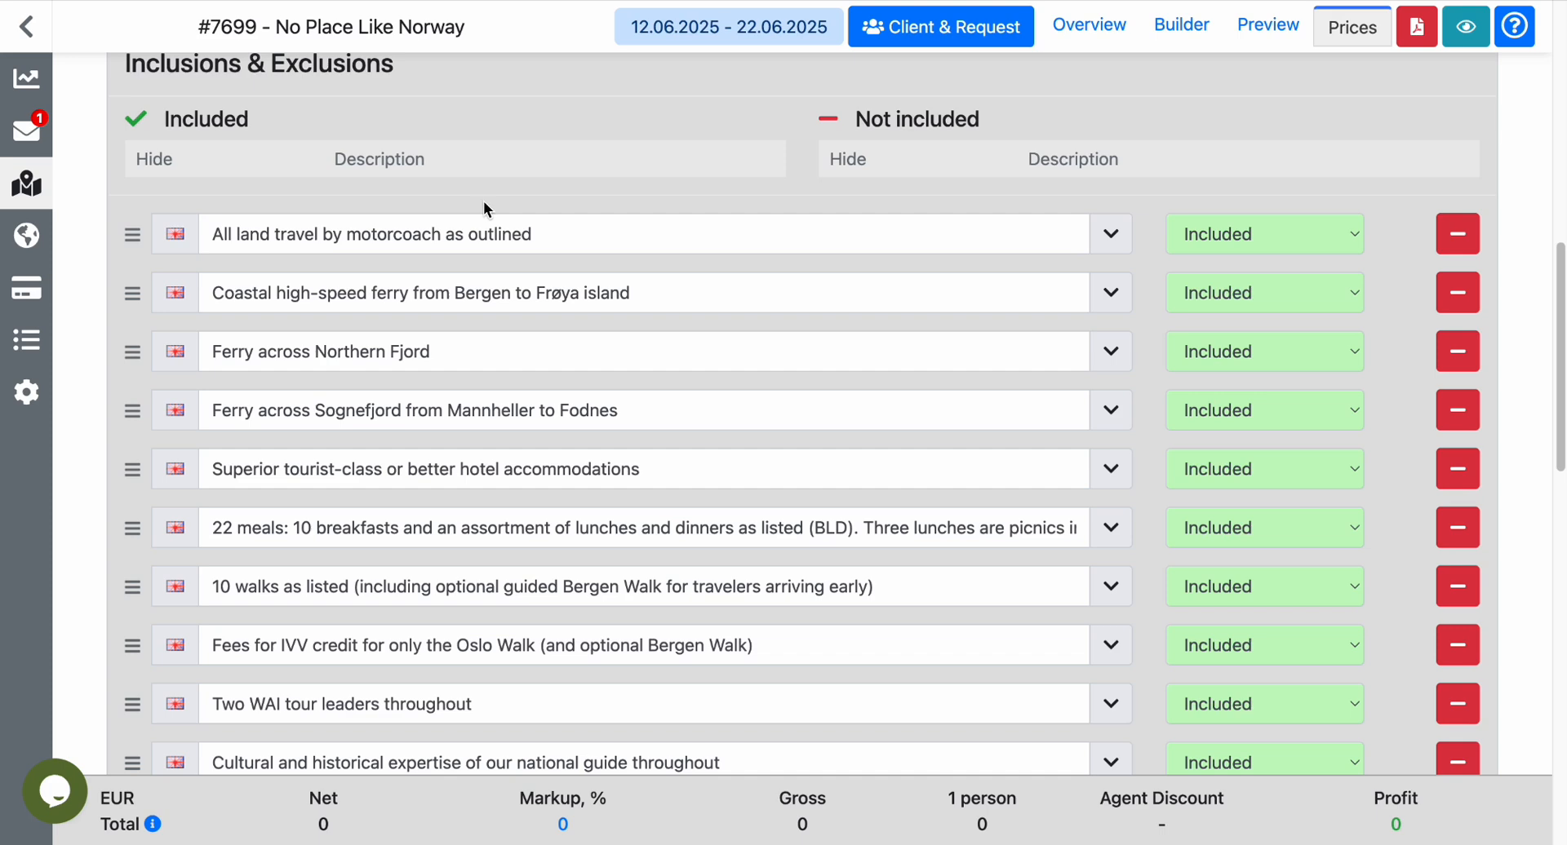
scroll(640, 538, "down", 3)
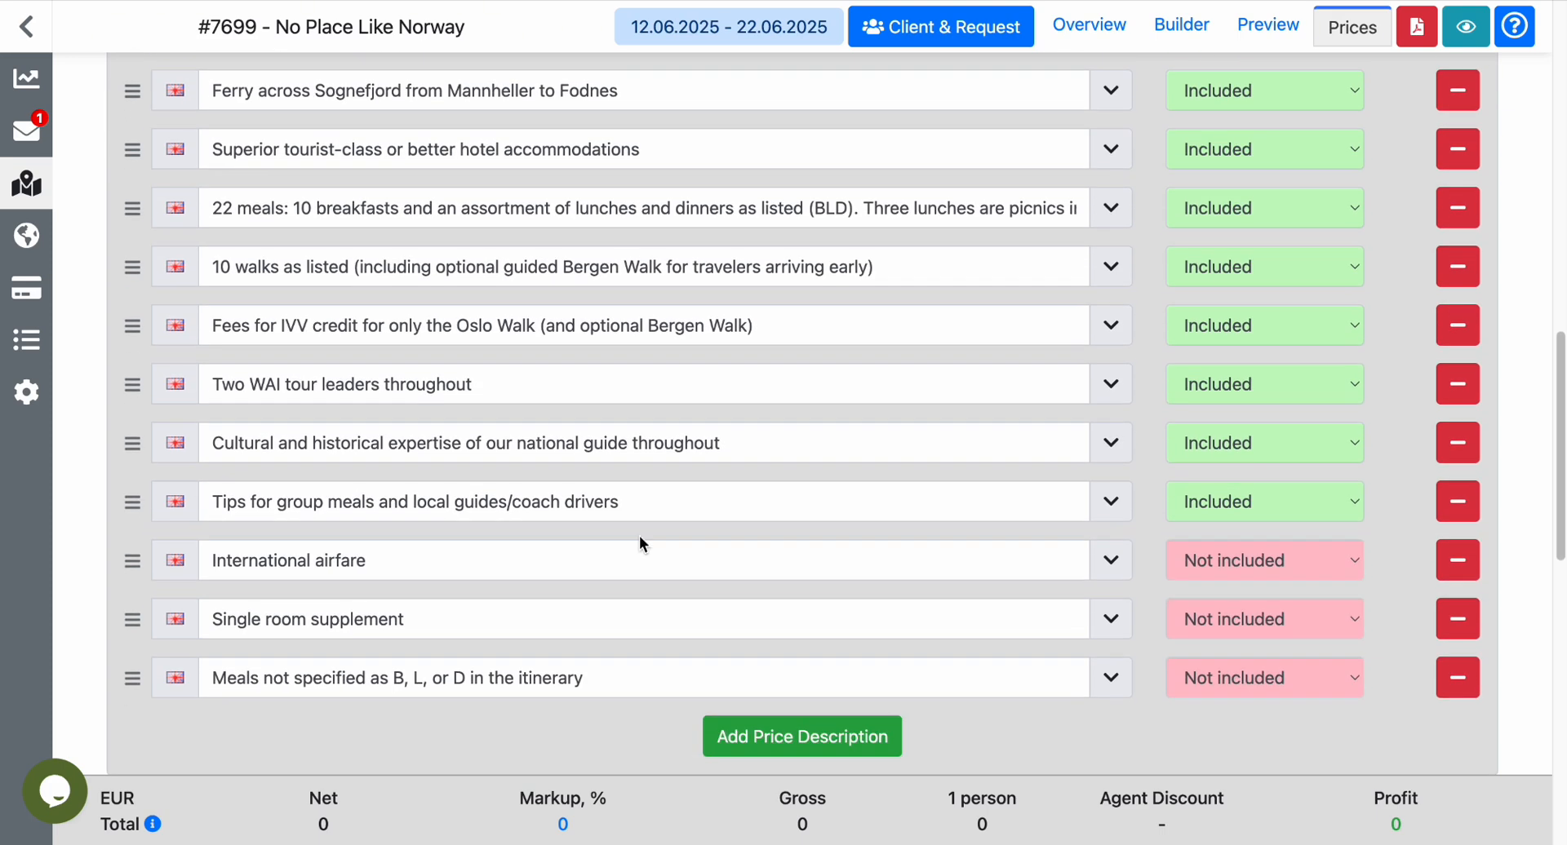
scroll(689, 698, "up", 7)
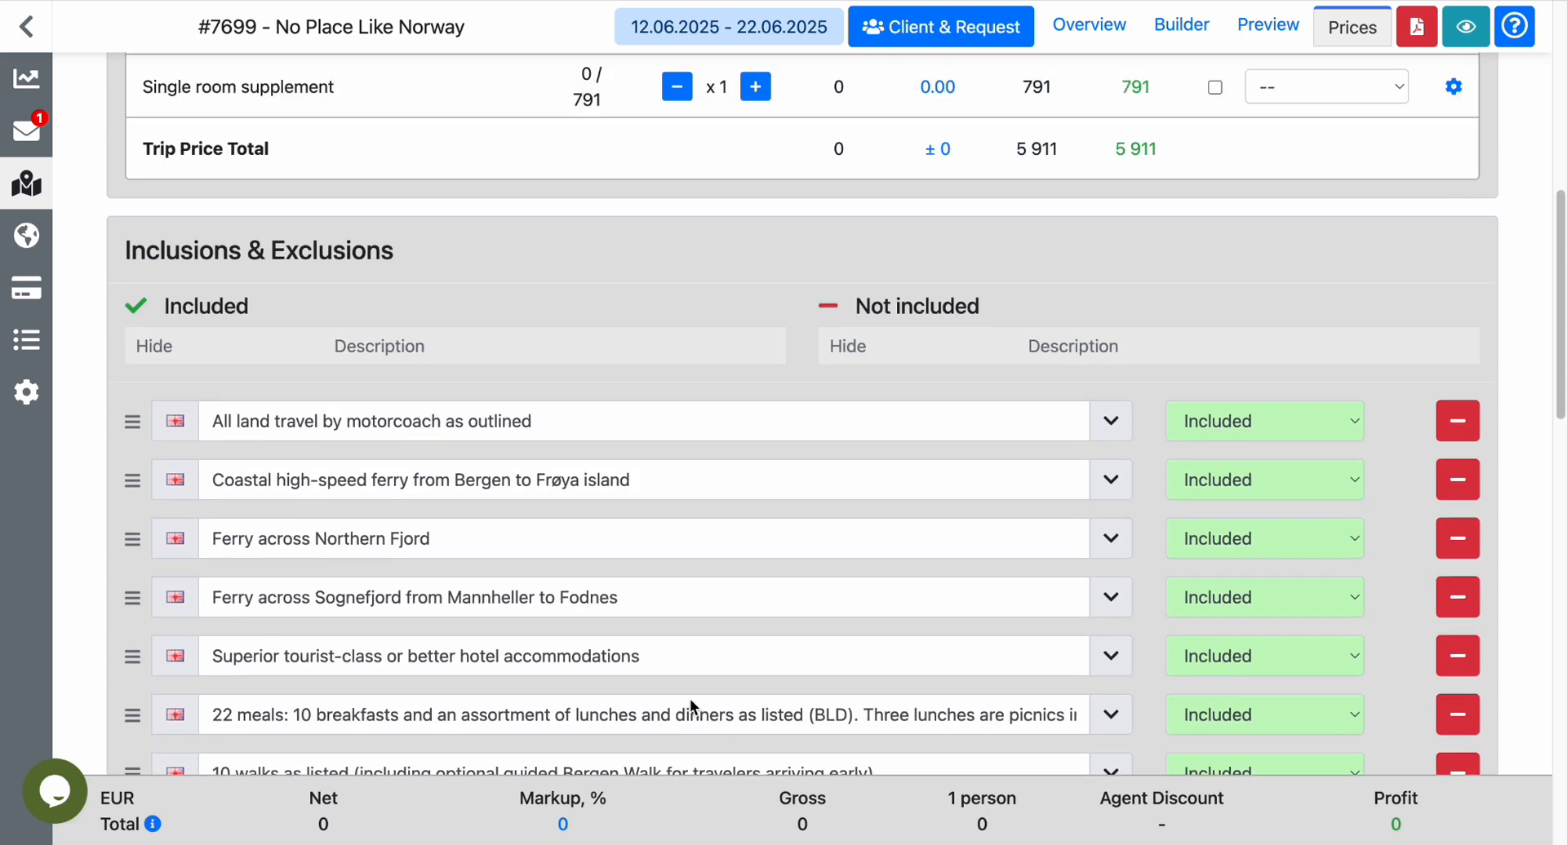
scroll(690, 699, "up", 4)
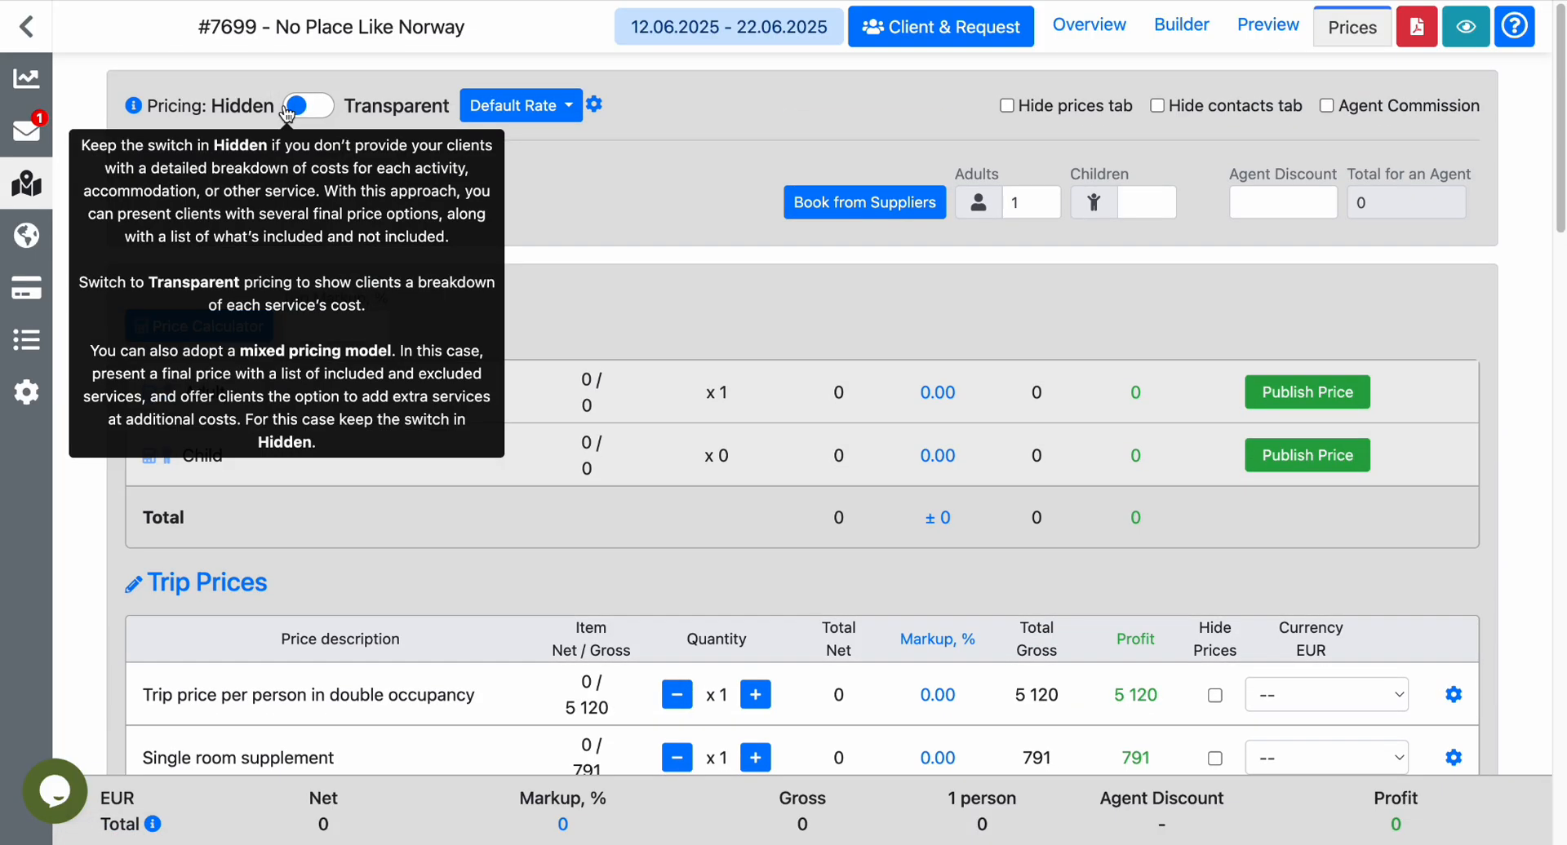
Compare the trip prices and inclusions in the price editor with the client-facing prices page.
scroll(661, 191, "down", 2)
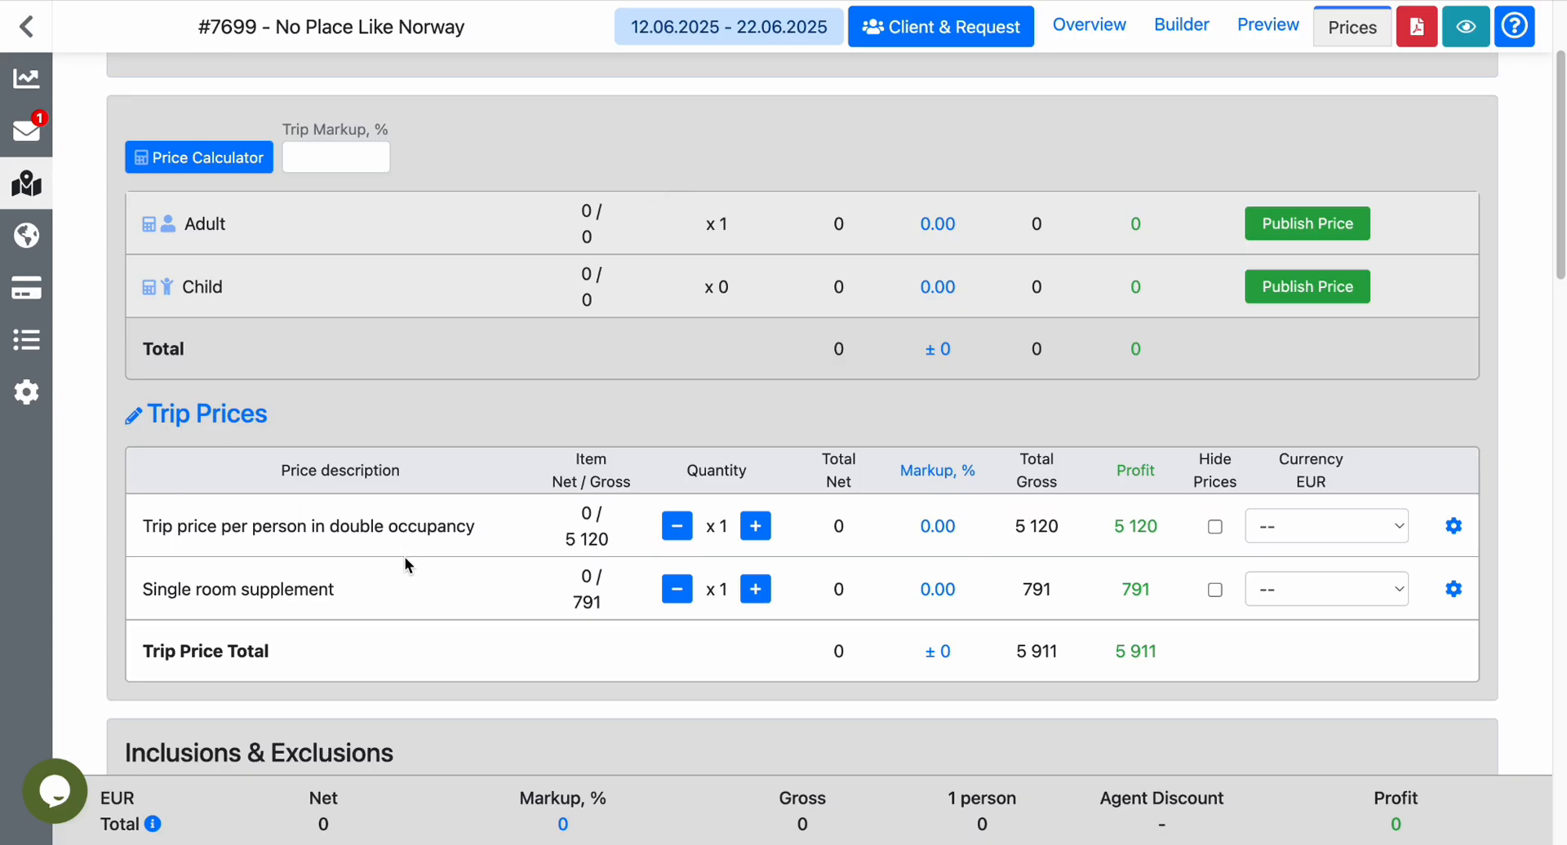
scroll(404, 556, "down", 1)
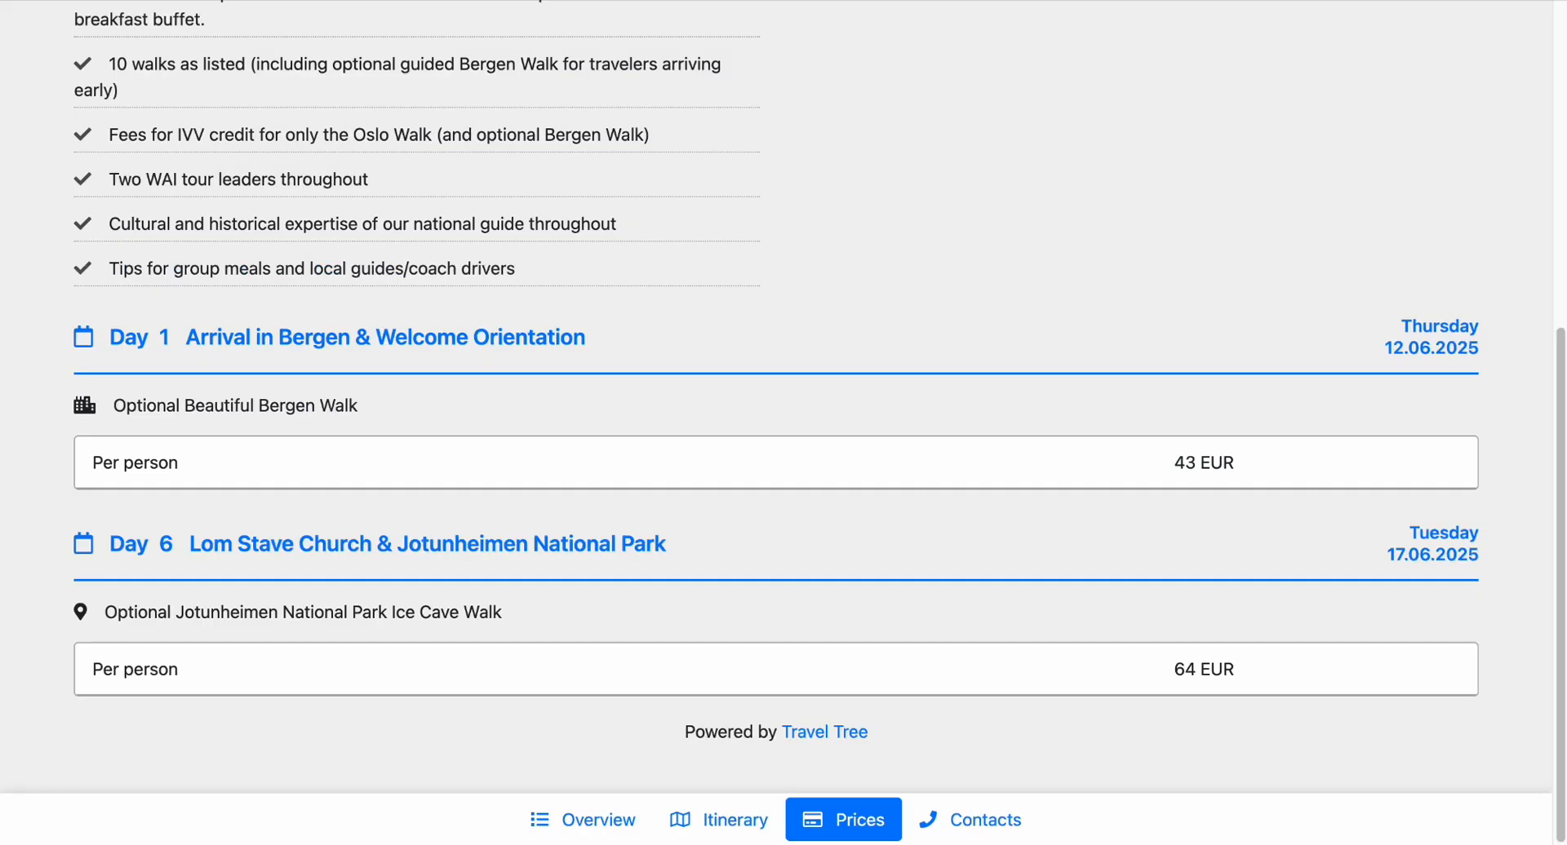
scroll(560, 295, "up", 6)
scroll(560, 296, "down", 1)
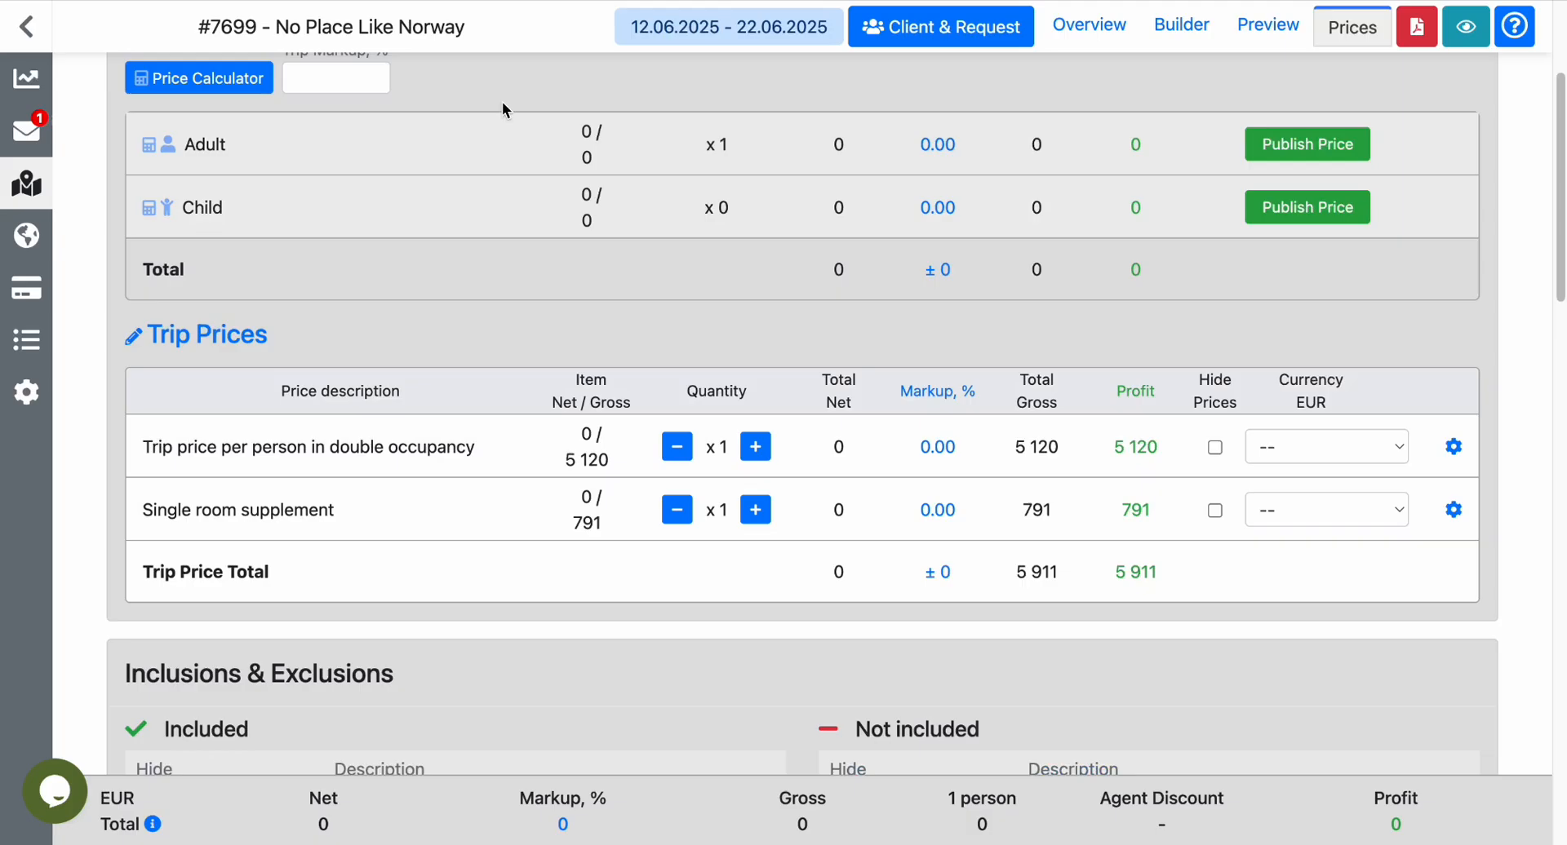
scroll(539, 217, "down", 4)
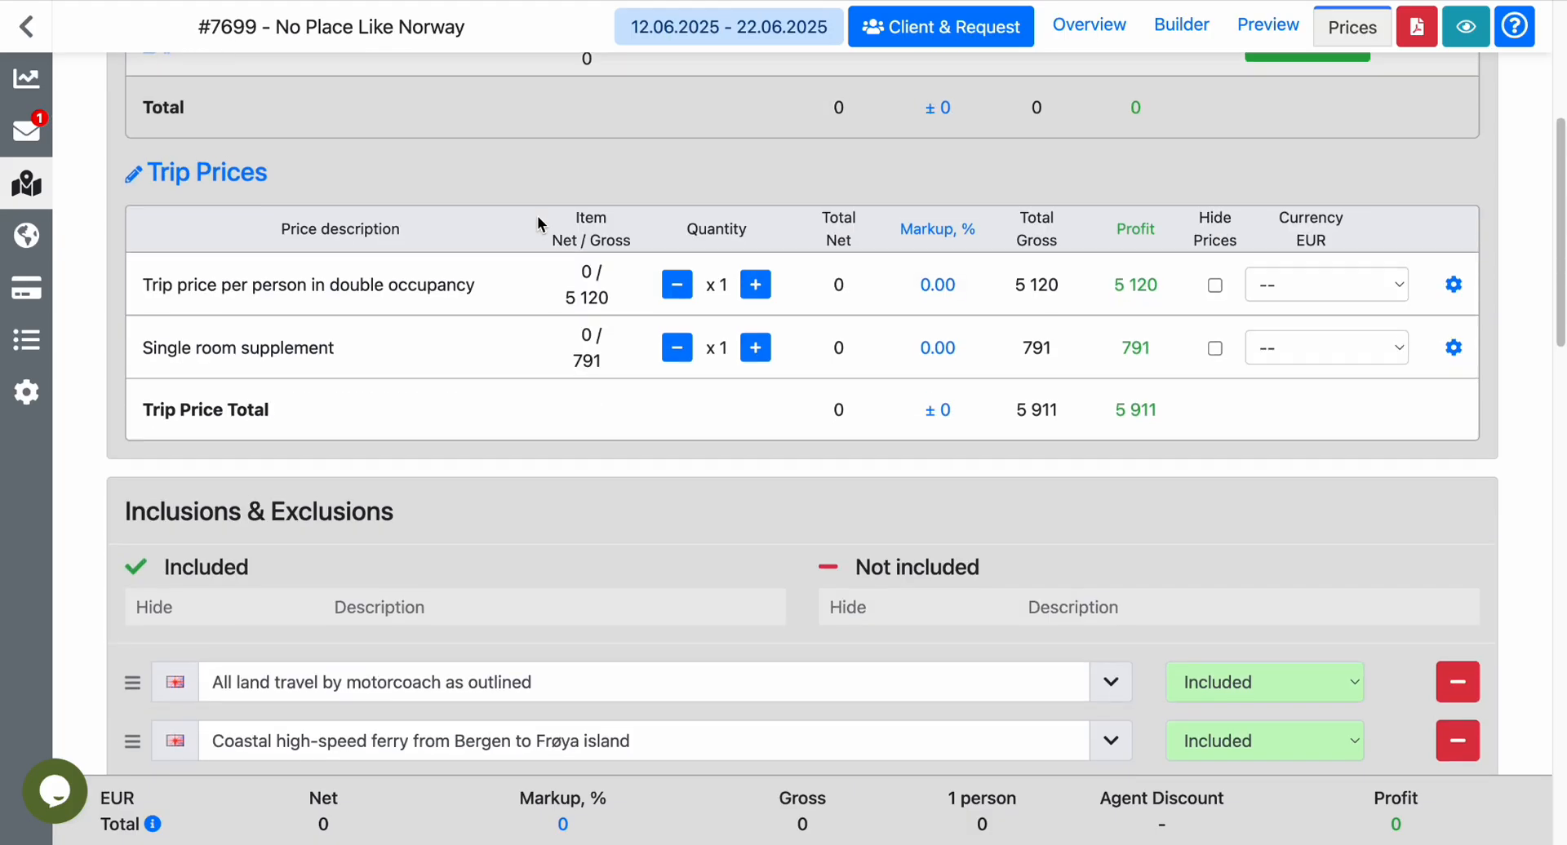
scroll(537, 223, "down", 1)
scroll(537, 221, "down", 2)
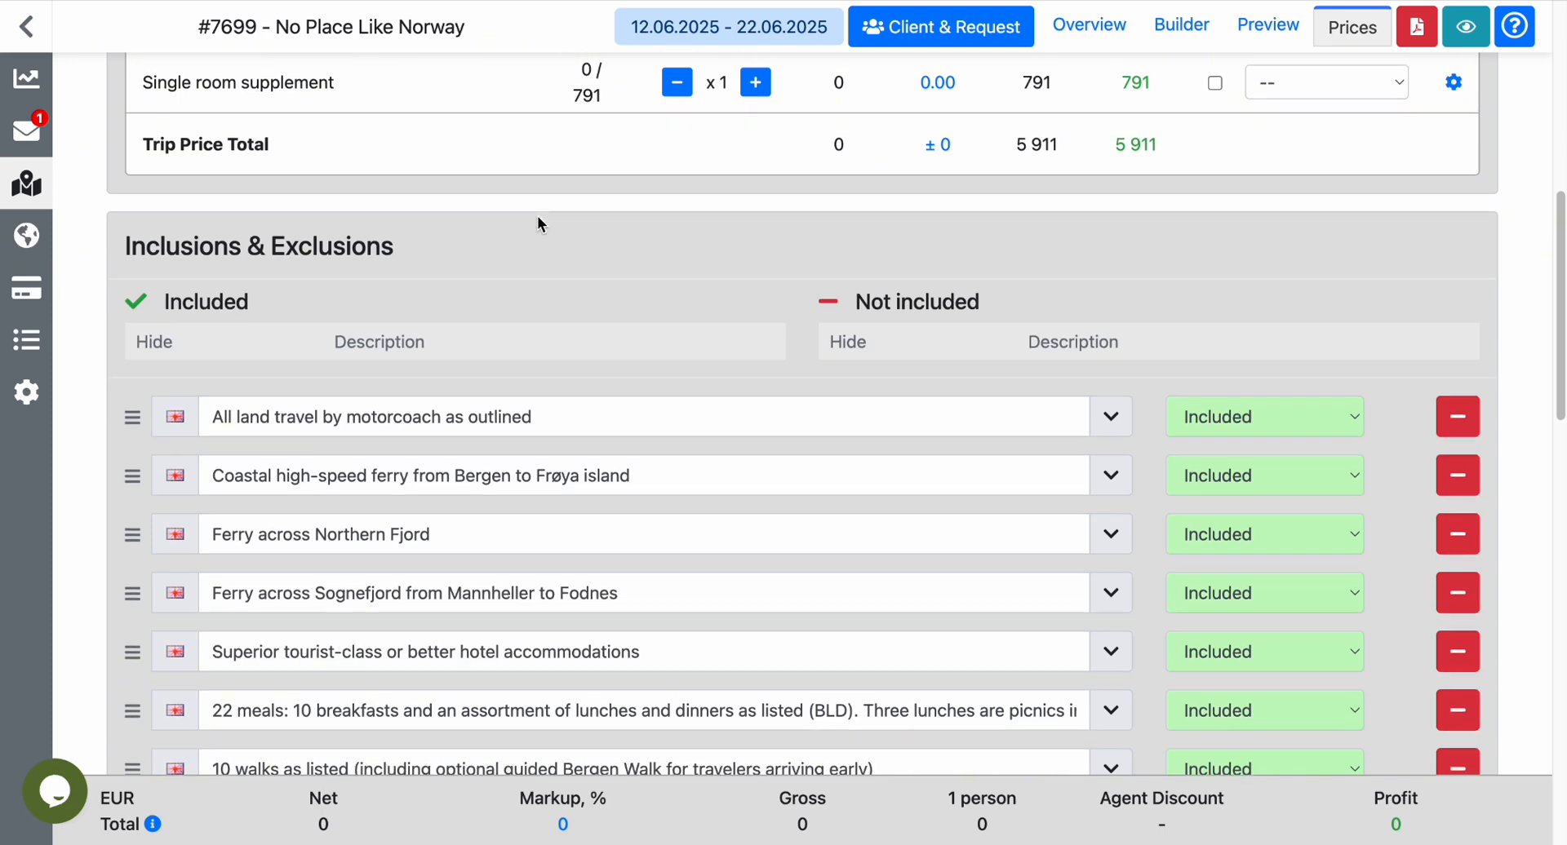
View the client, request and supplier assignment options for the itinerary, leaving them unchanged.
scroll(537, 220, "up", 6)
scroll(537, 220, "up", 10)
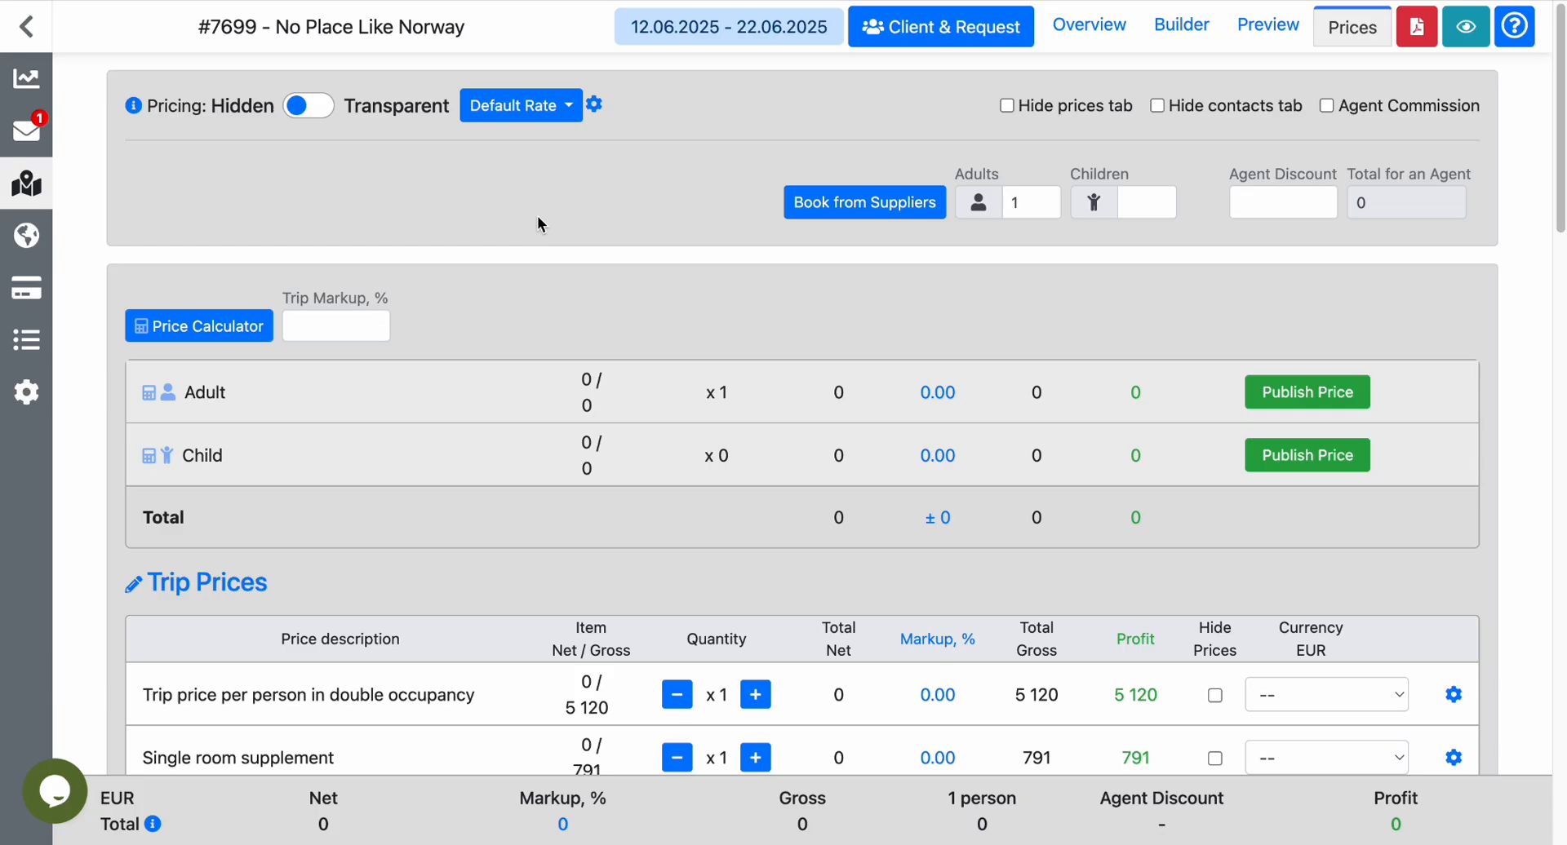
left_click(965, 31)
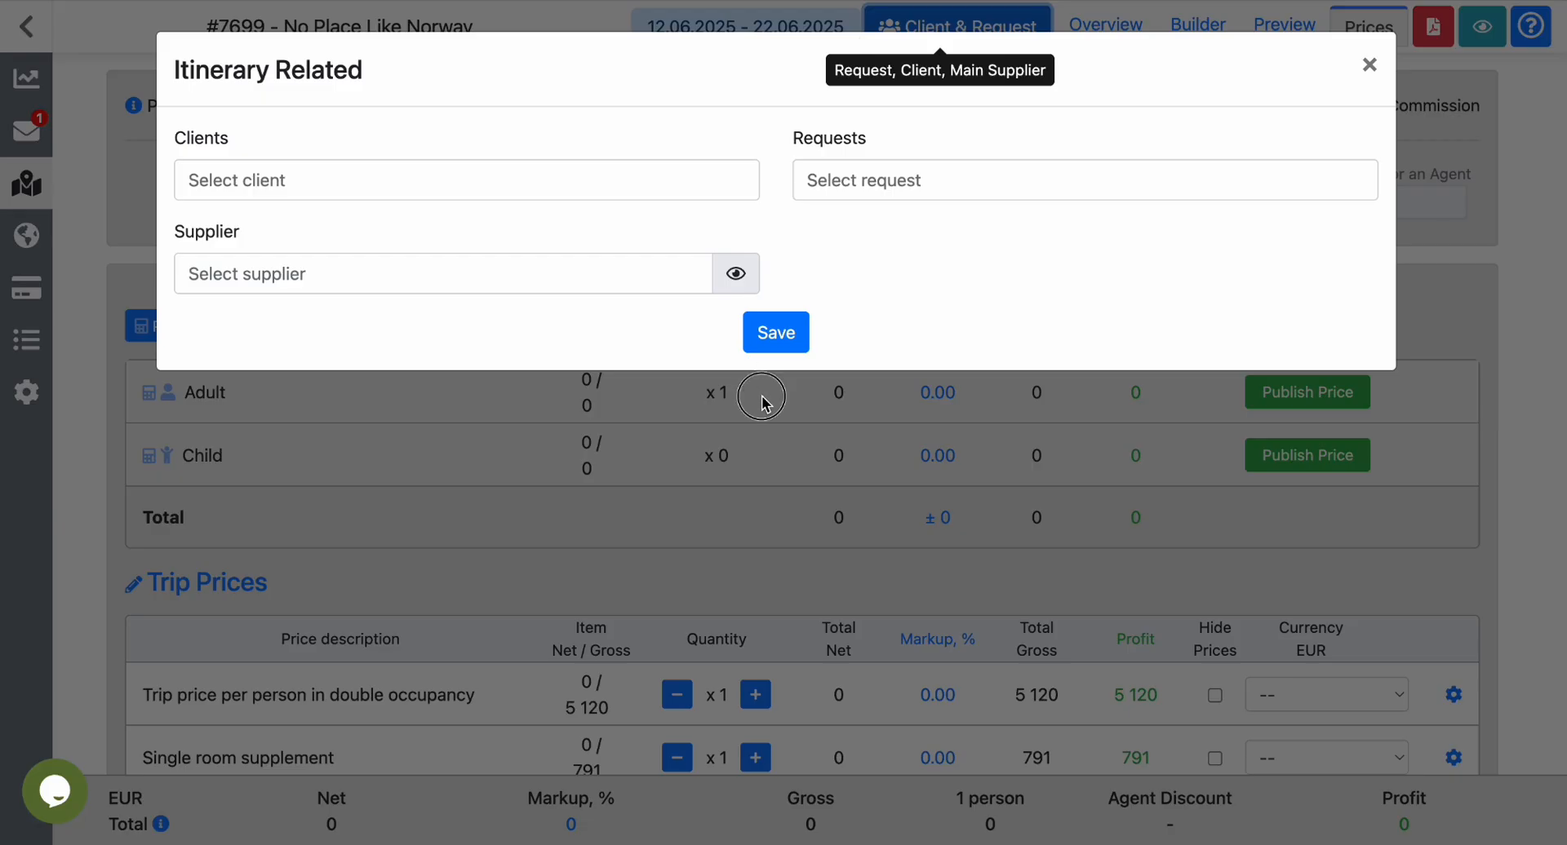
left_click(763, 399)
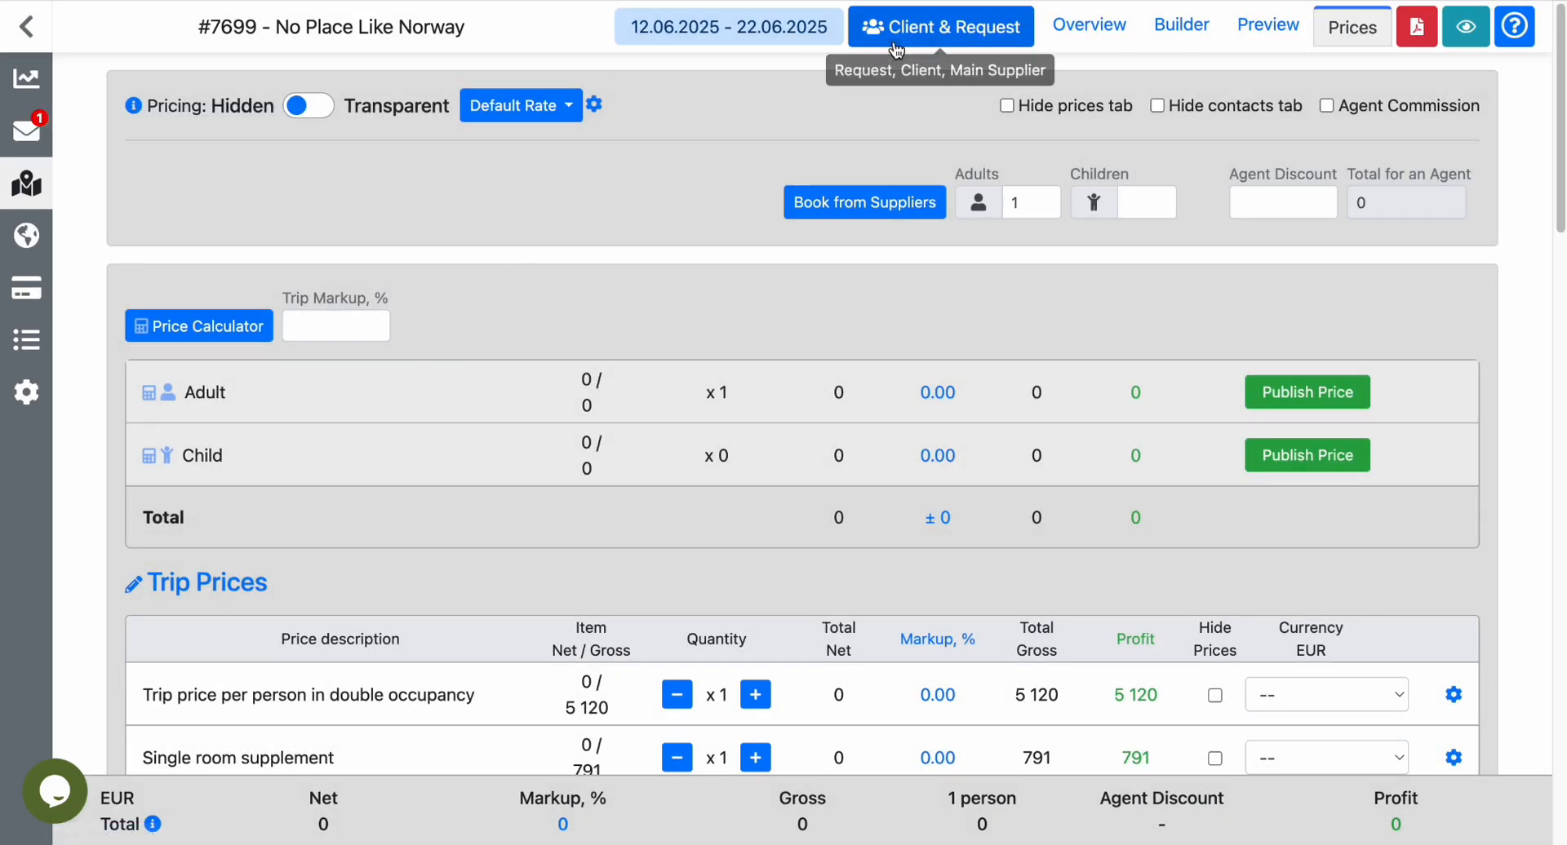
Preview Day 2, Coastal Ferry to Frøya Island & Kalvåg Exploration, from the builder and review its elements.
left_click(1176, 31)
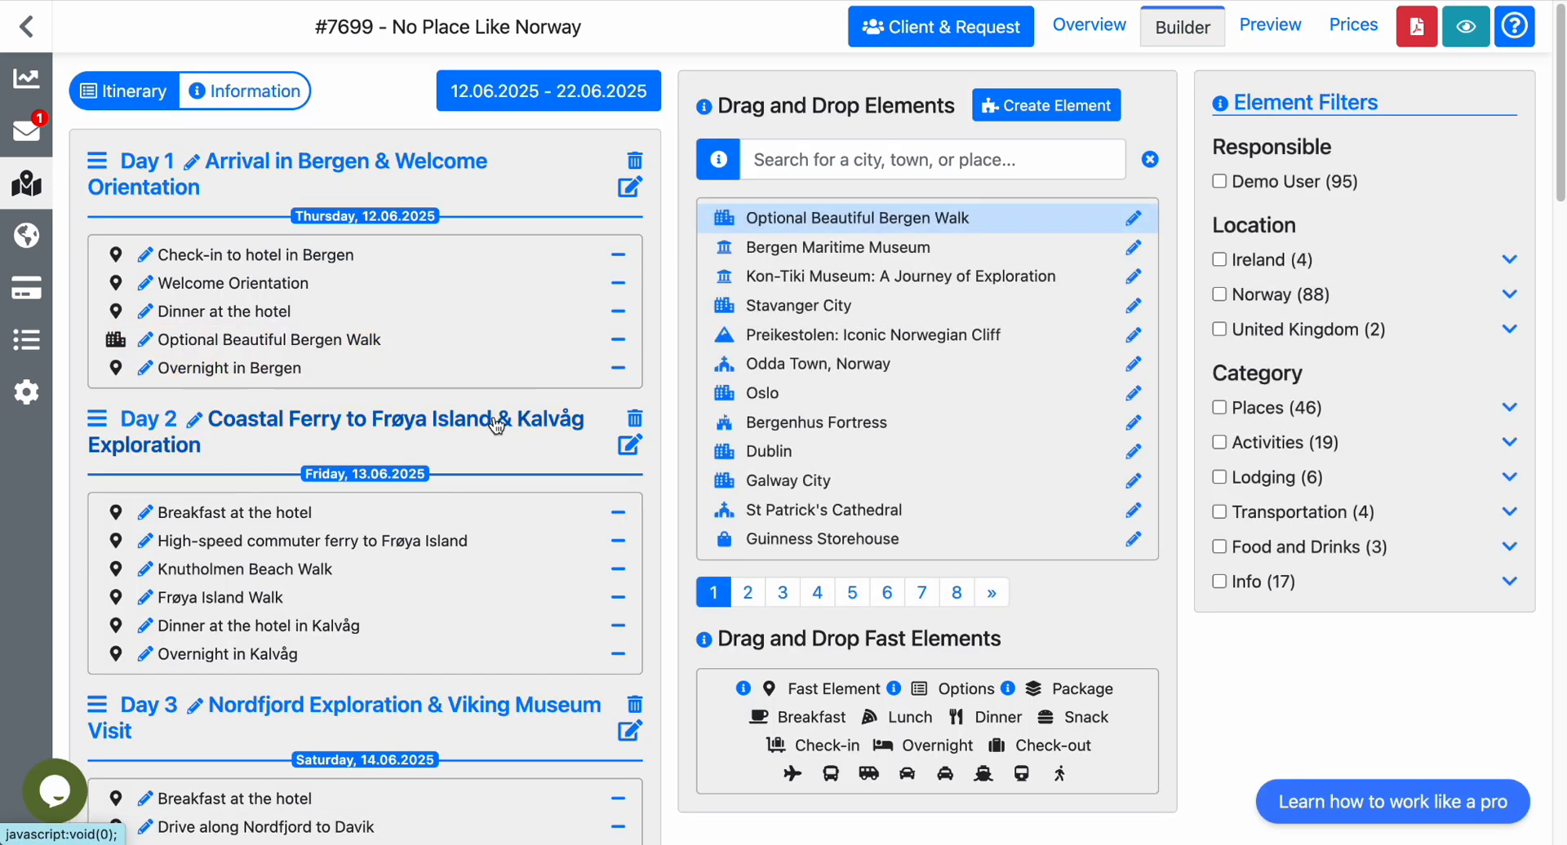
left_click(494, 420)
scroll(493, 417, "down", 8)
scroll(496, 424, "down", 3)
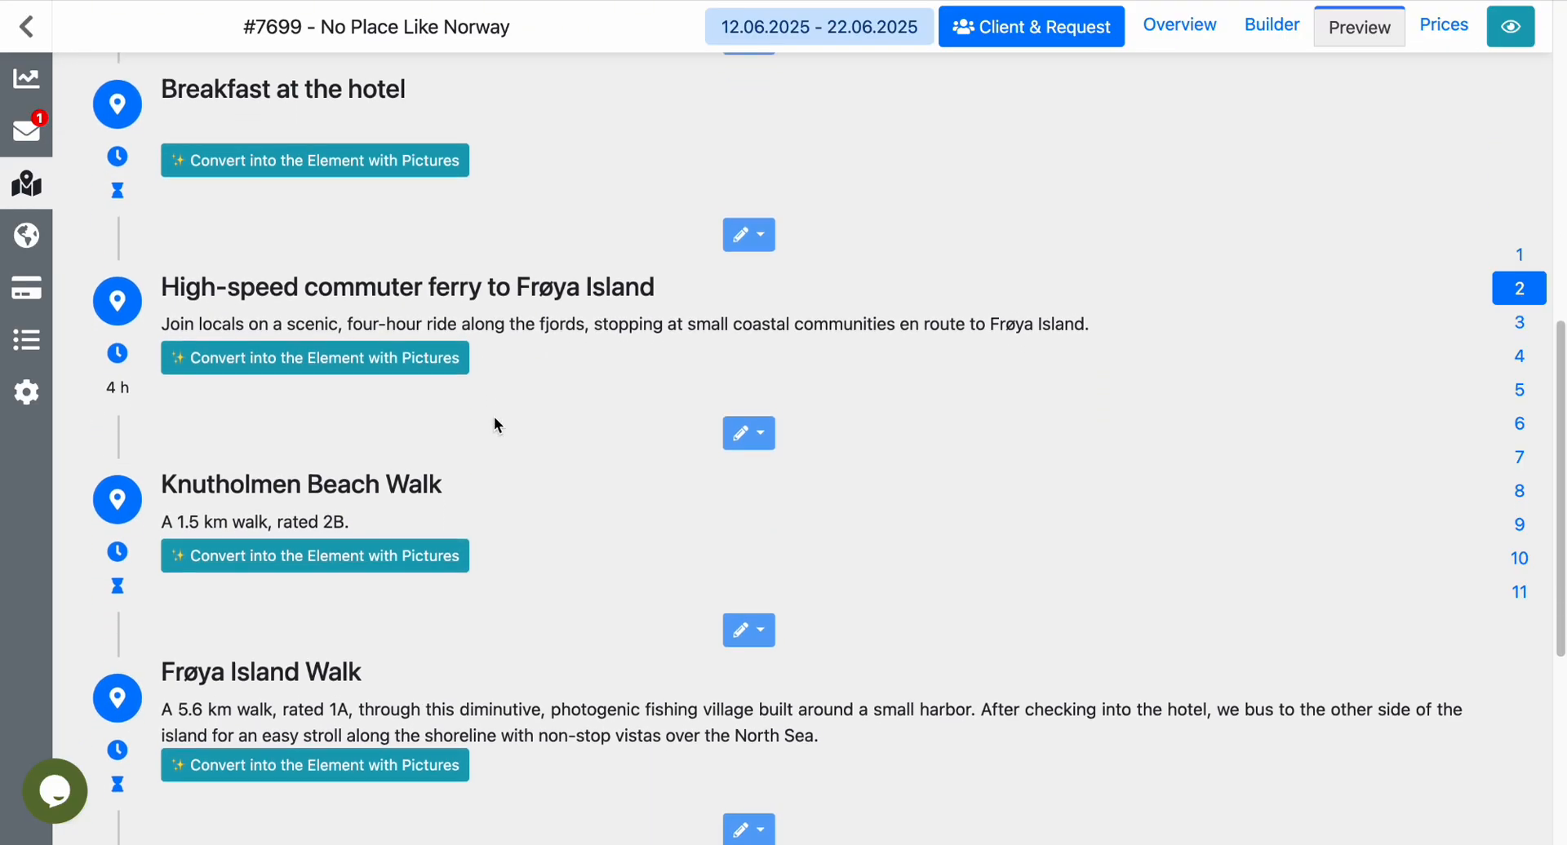
scroll(495, 421, "down", 6)
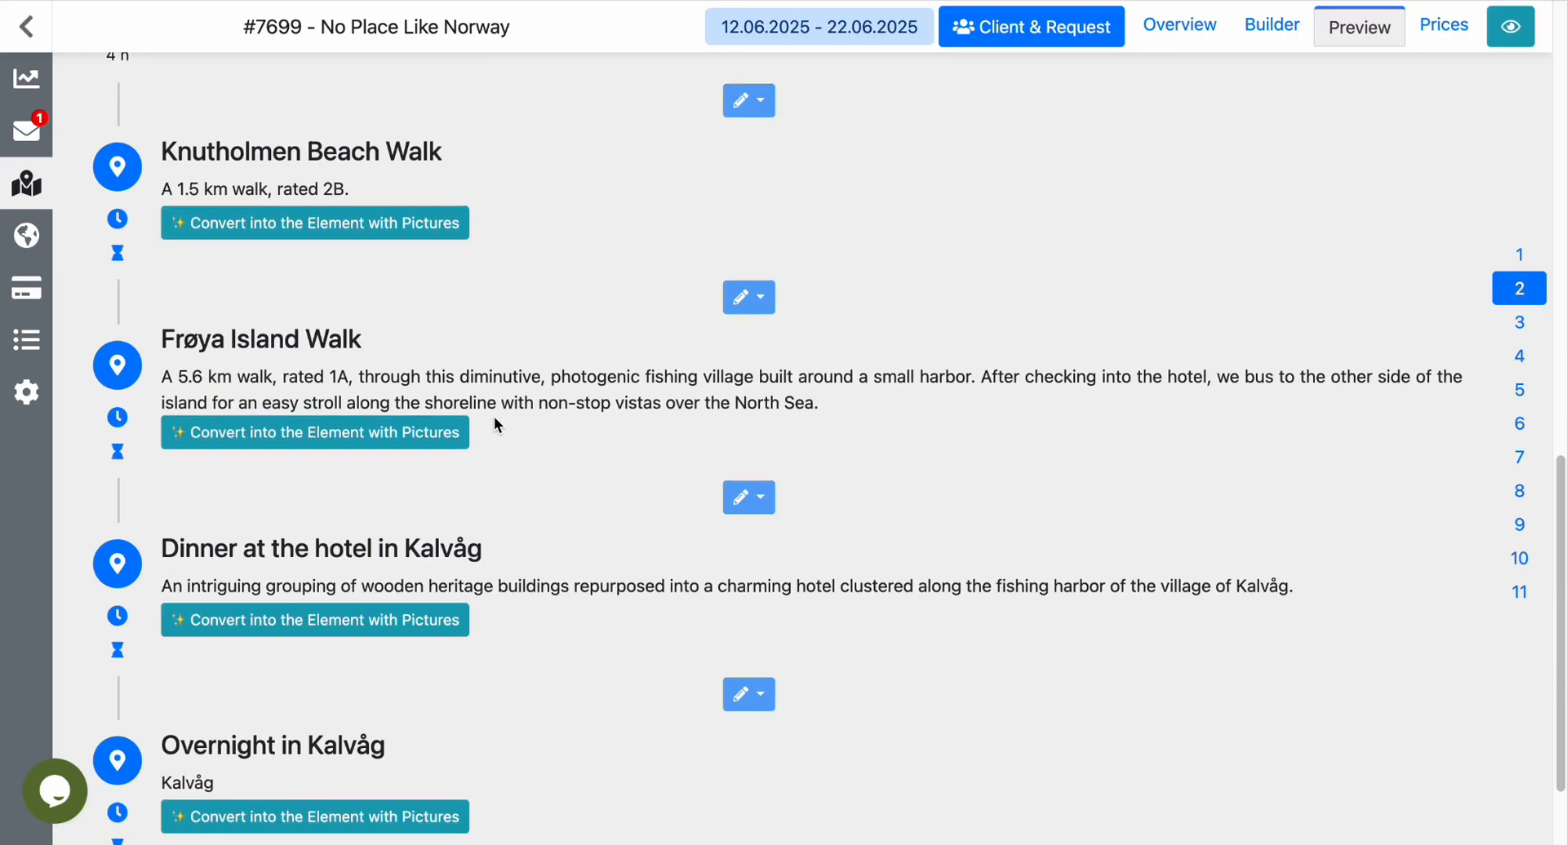
scroll(494, 422, "up", 7)
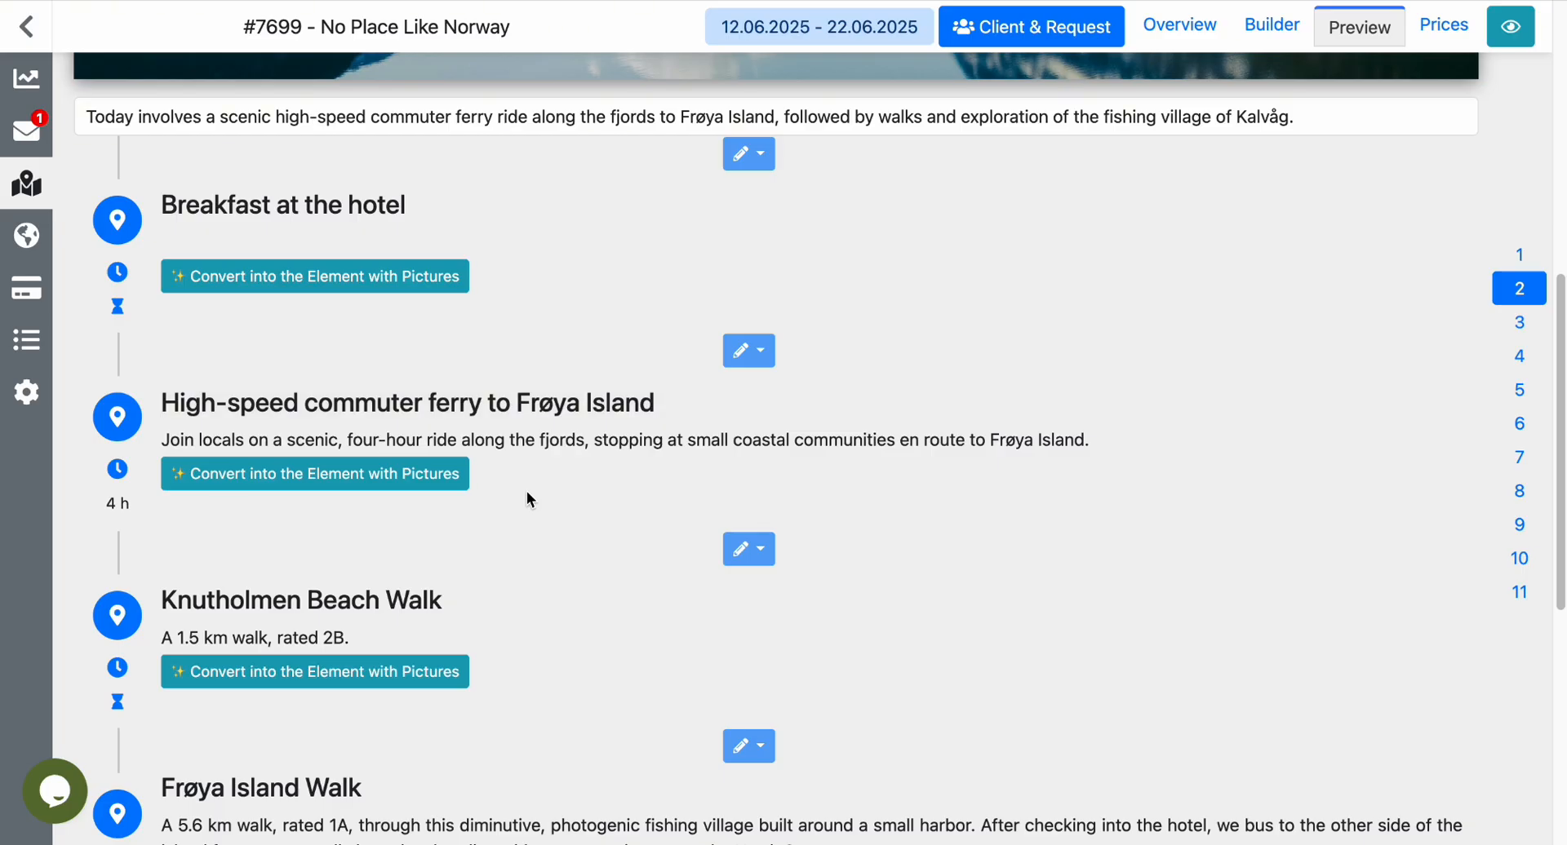
scroll(527, 494, "down", 2)
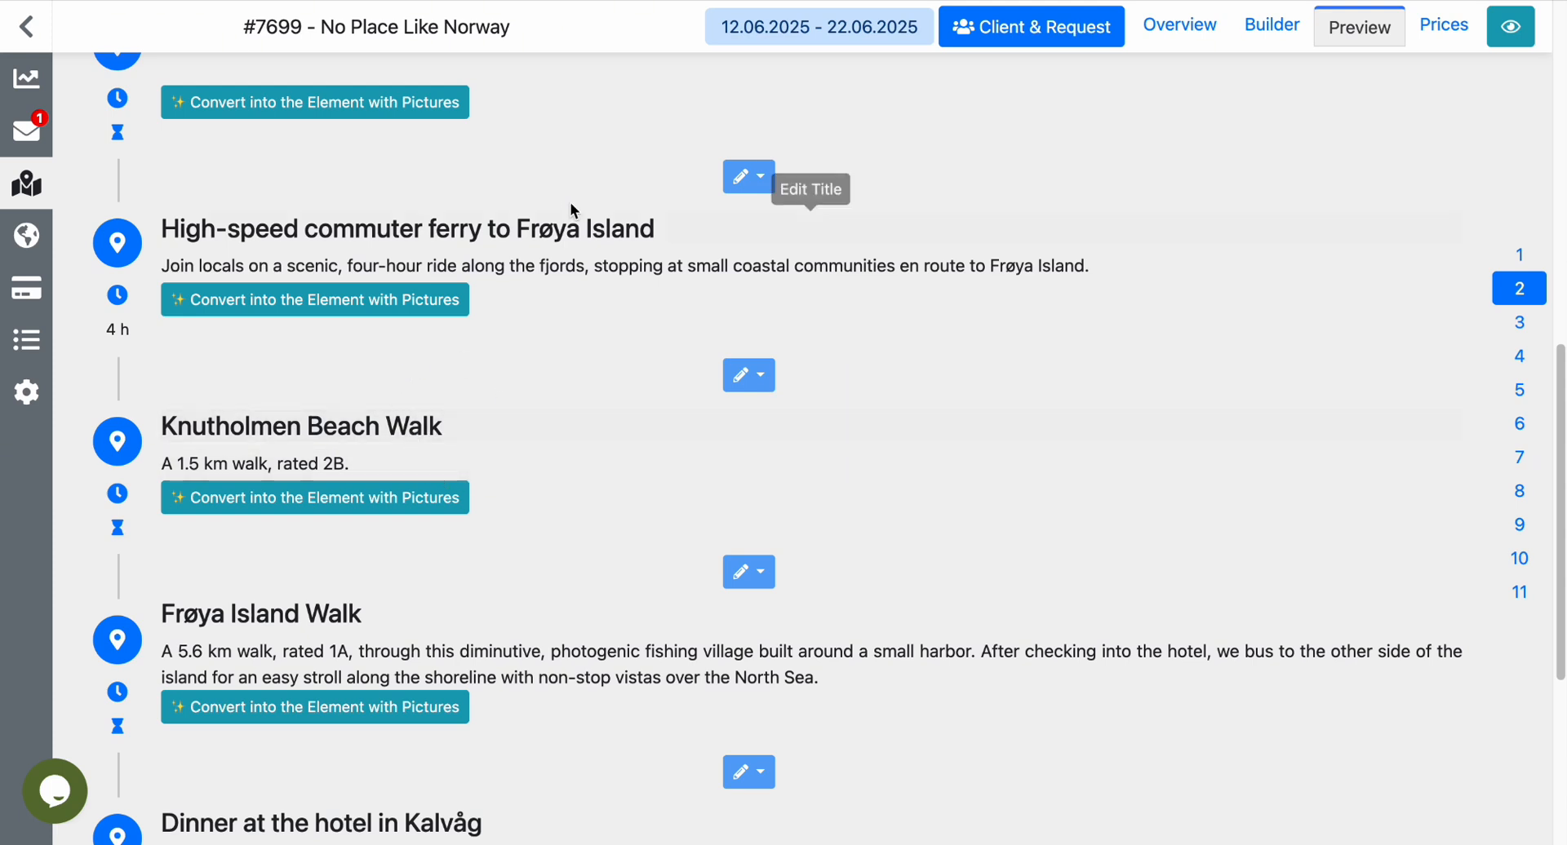
scroll(570, 320, "down", 2)
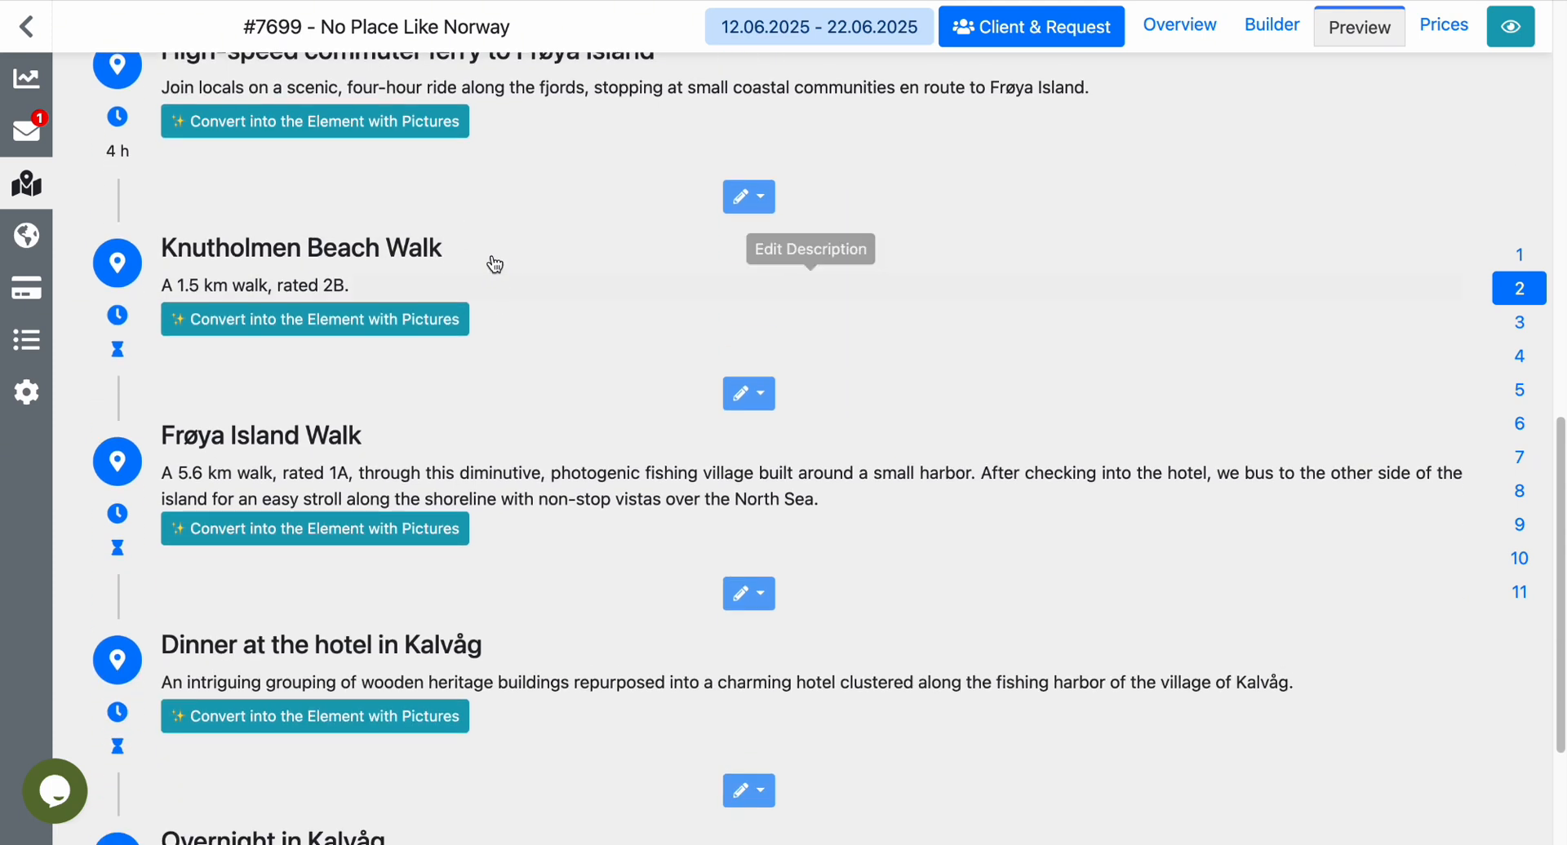
Copy Nordfjord from the title of Day 3's Ferry across Nordfjord and start converting that entry into an element with pictures.
left_click(1520, 322)
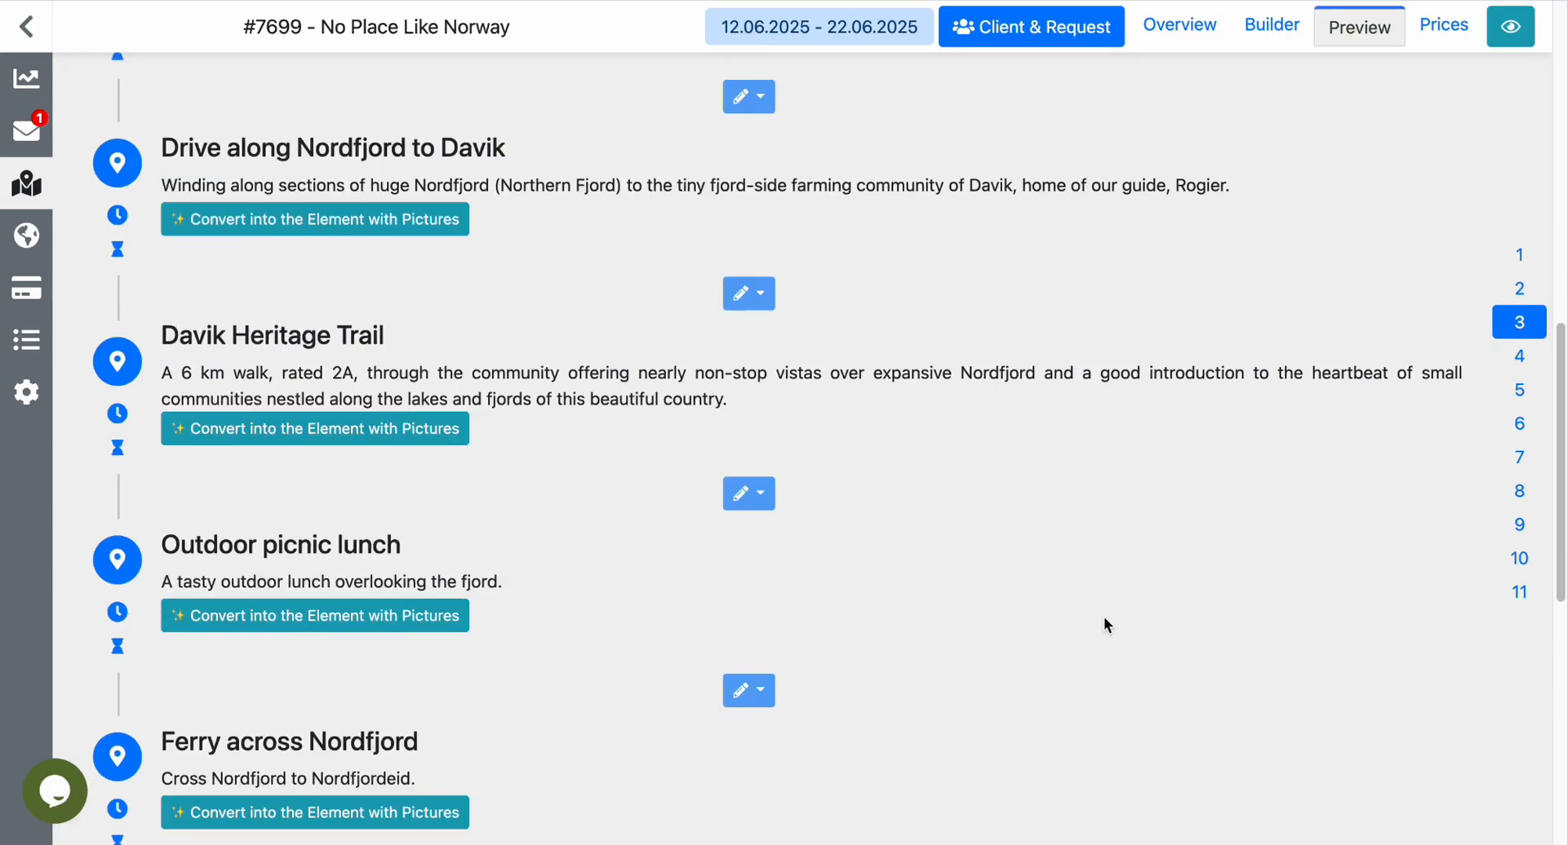
scroll(1105, 620, "up", 2)
scroll(1104, 621, "down", 9)
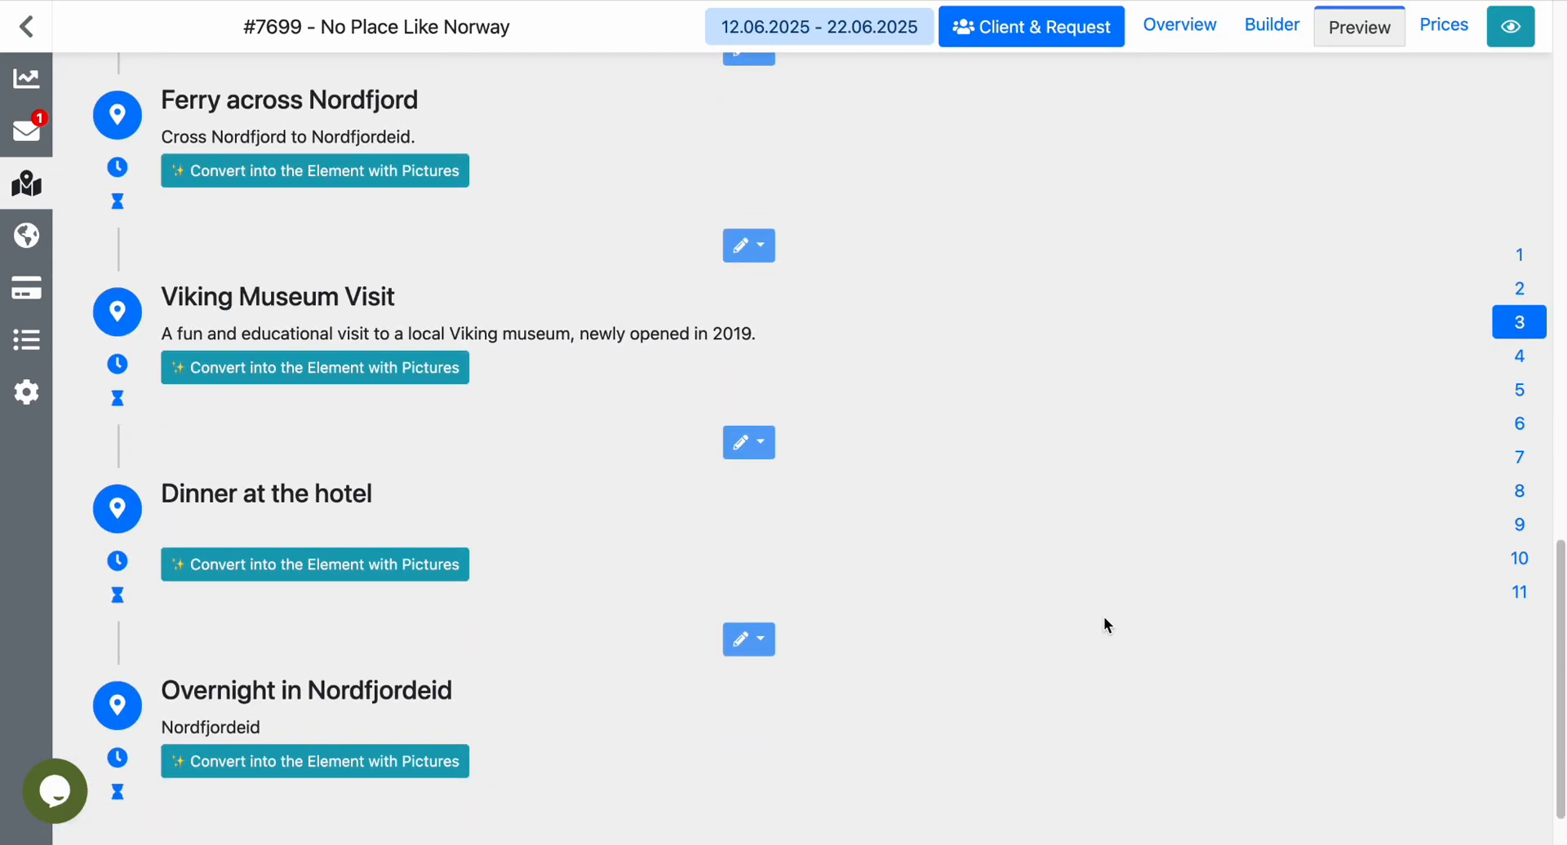
scroll(1104, 625, "up", 2)
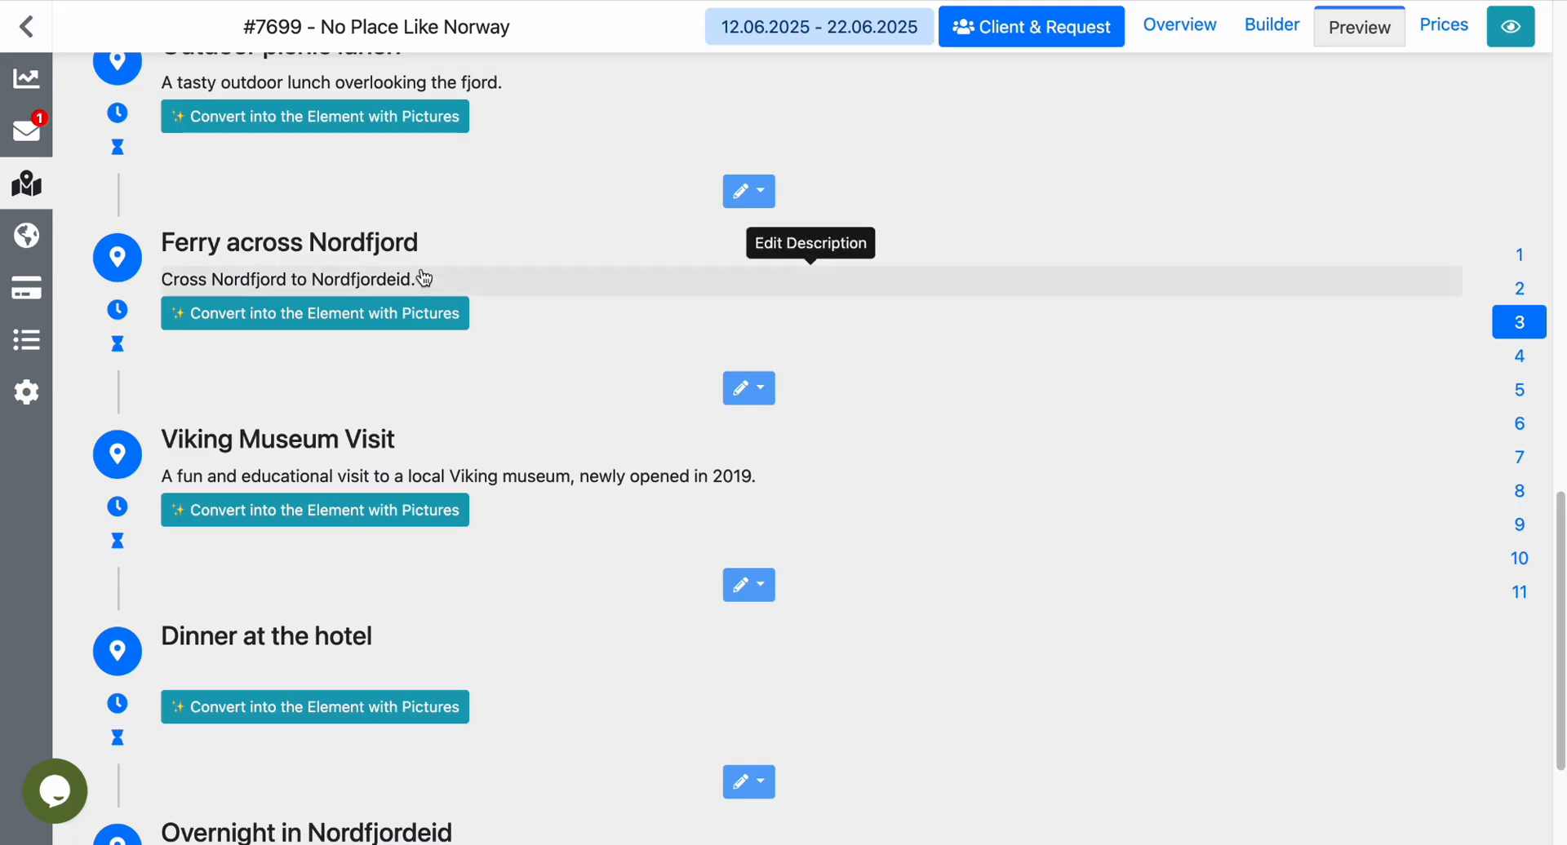
left_click(426, 250)
double_click(385, 243)
key("ctrl+c")
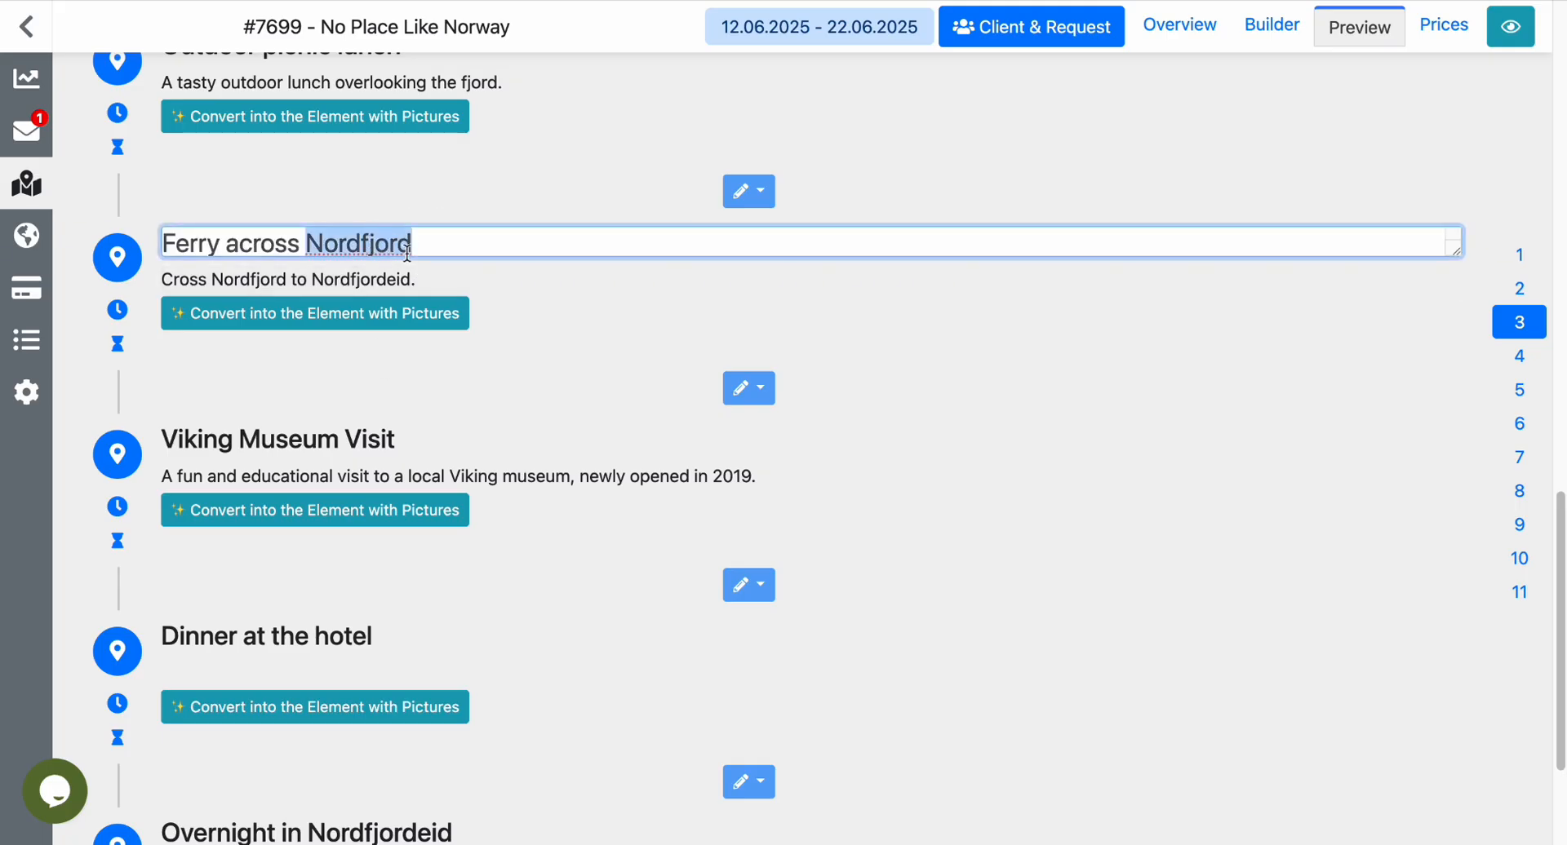
left_click(426, 323)
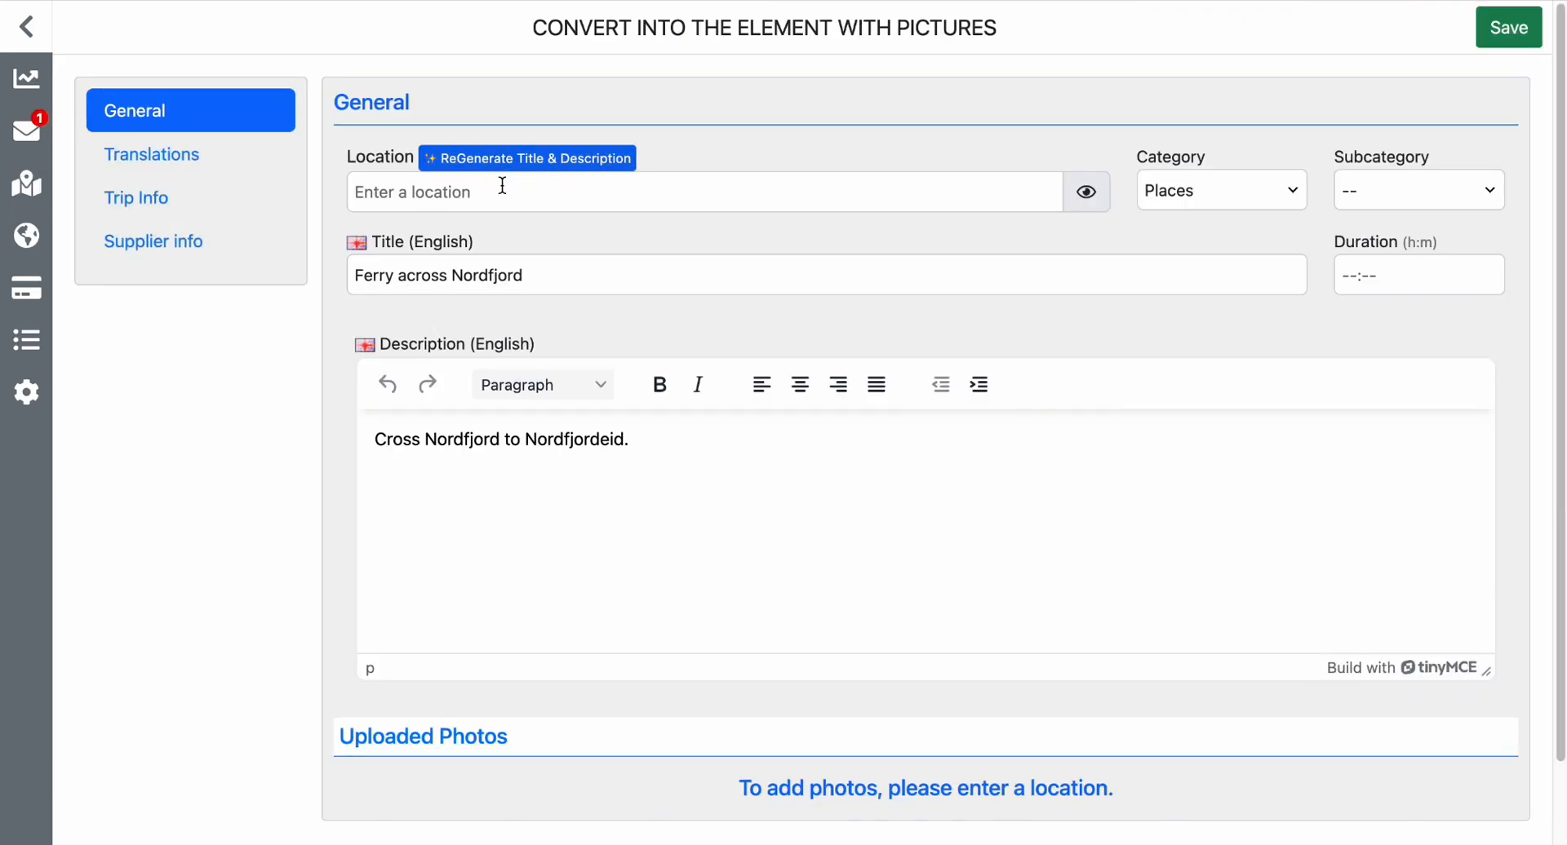
Set the element's location to Nordfjord, Norway, using the copied place name and the matching location suggestion.
left_click(502, 187)
key("ctrl+v")
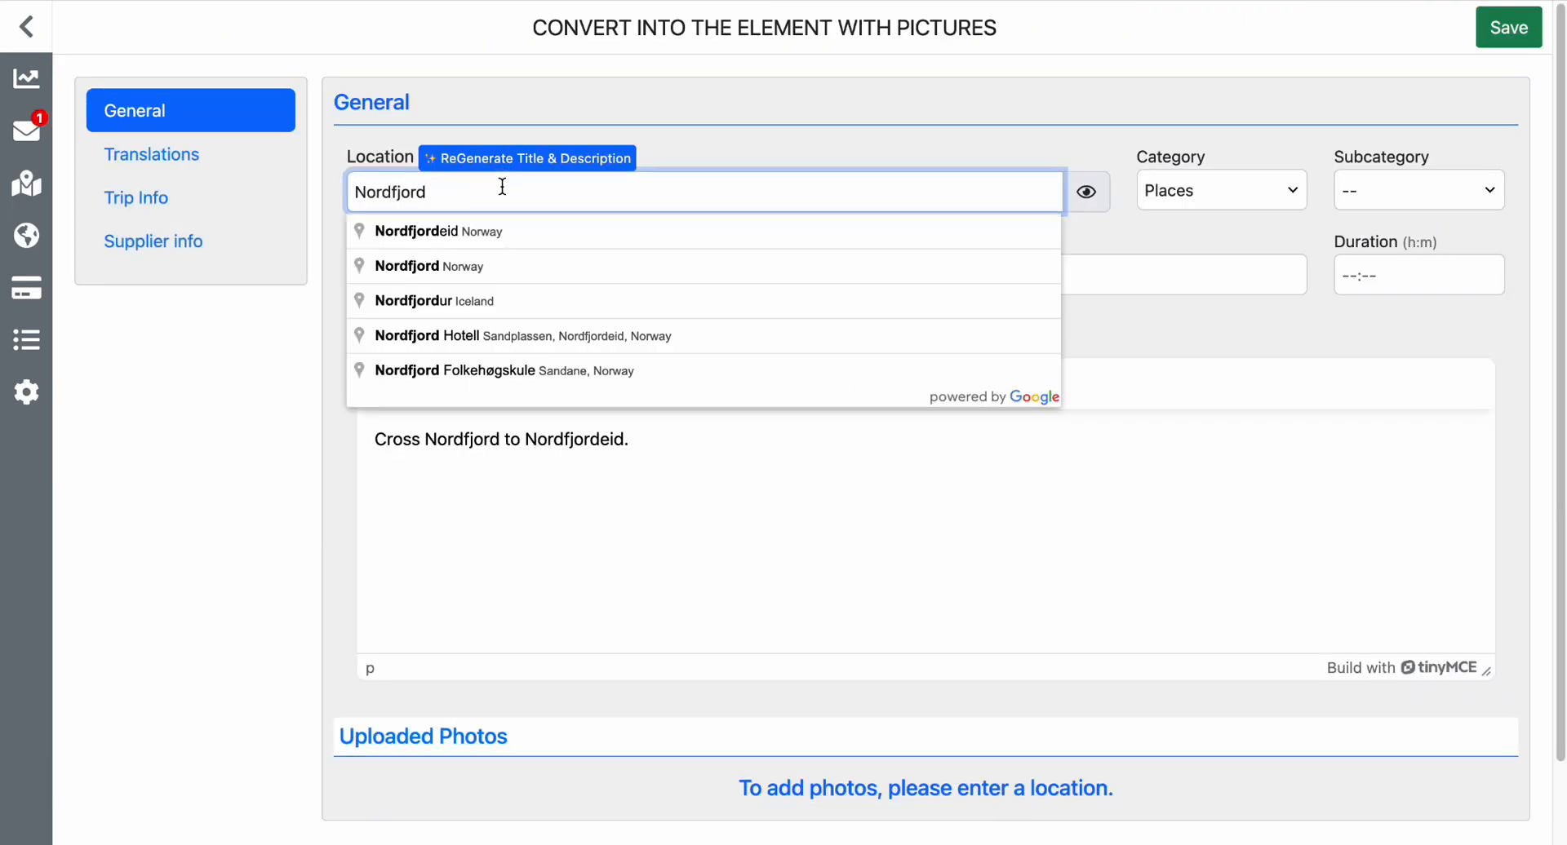
left_click(472, 264)
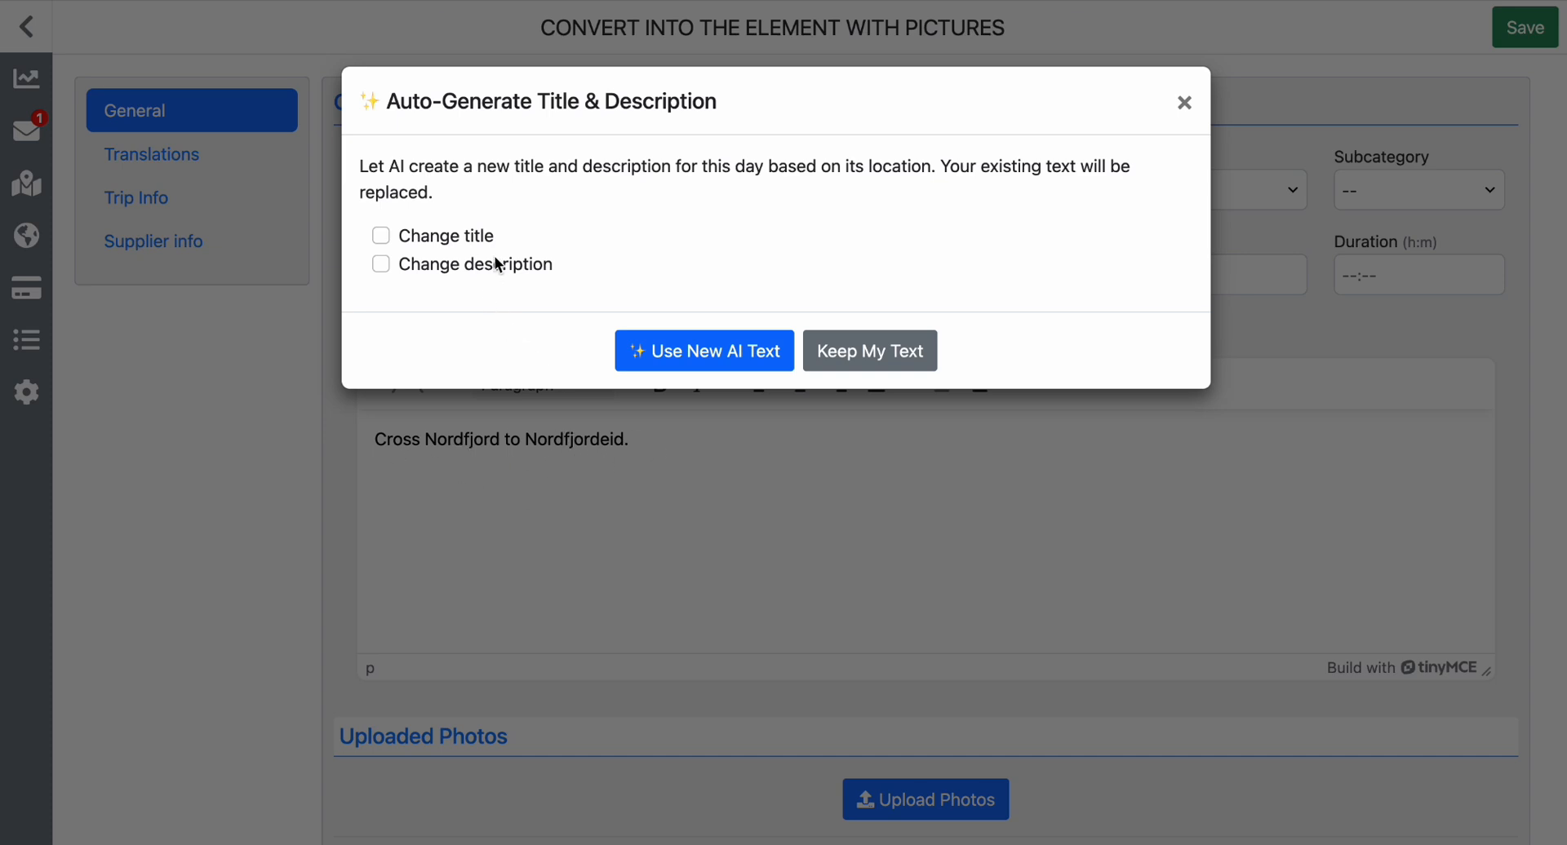
Replace only the element's description with new AI text, keep the existing title, and read the generated description.
left_click(382, 265)
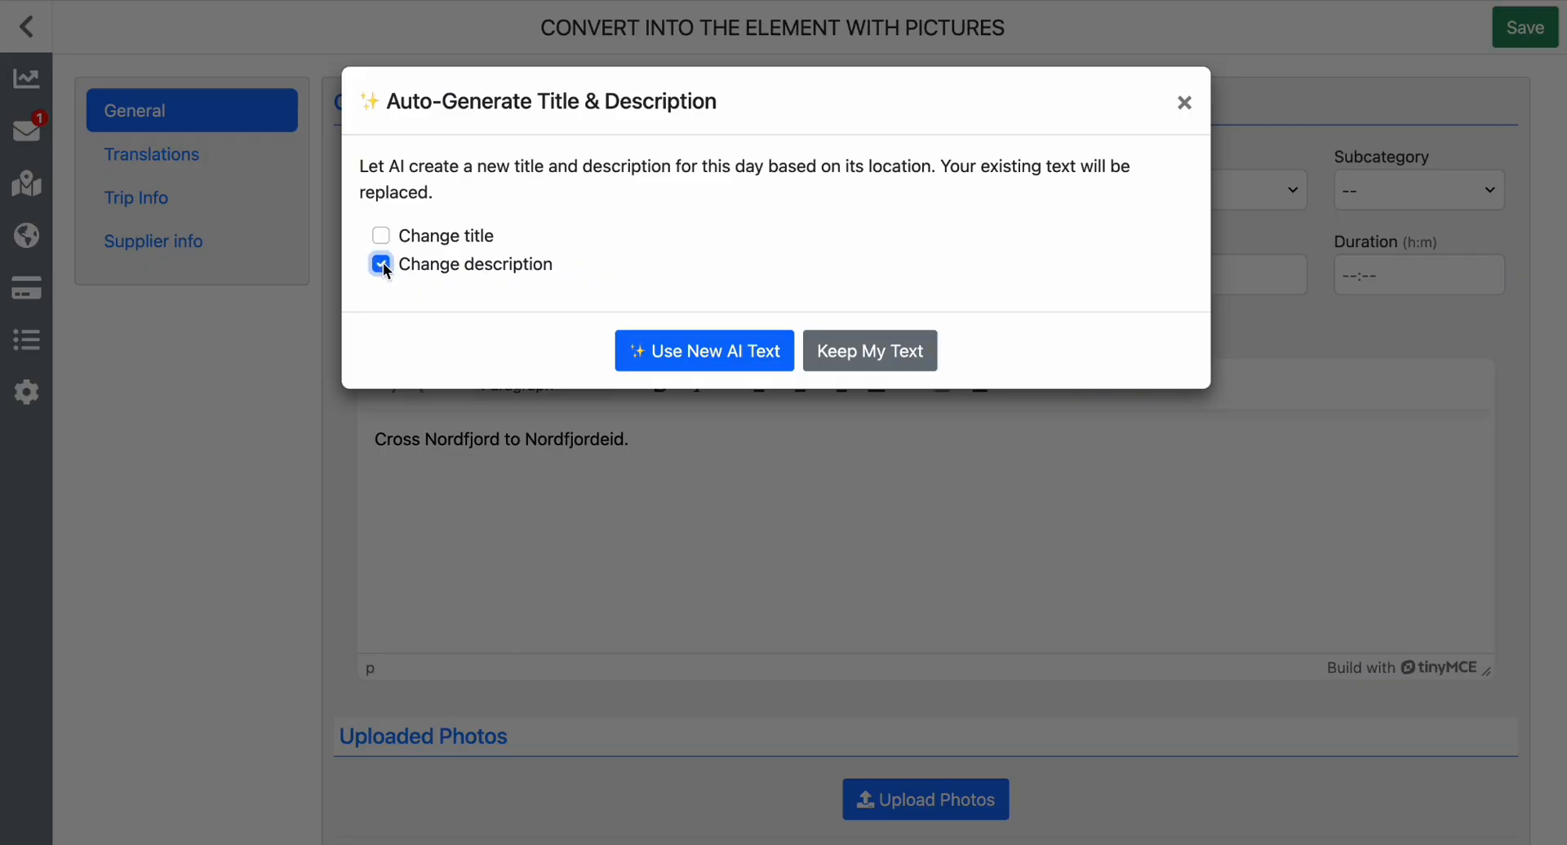
left_click(706, 370)
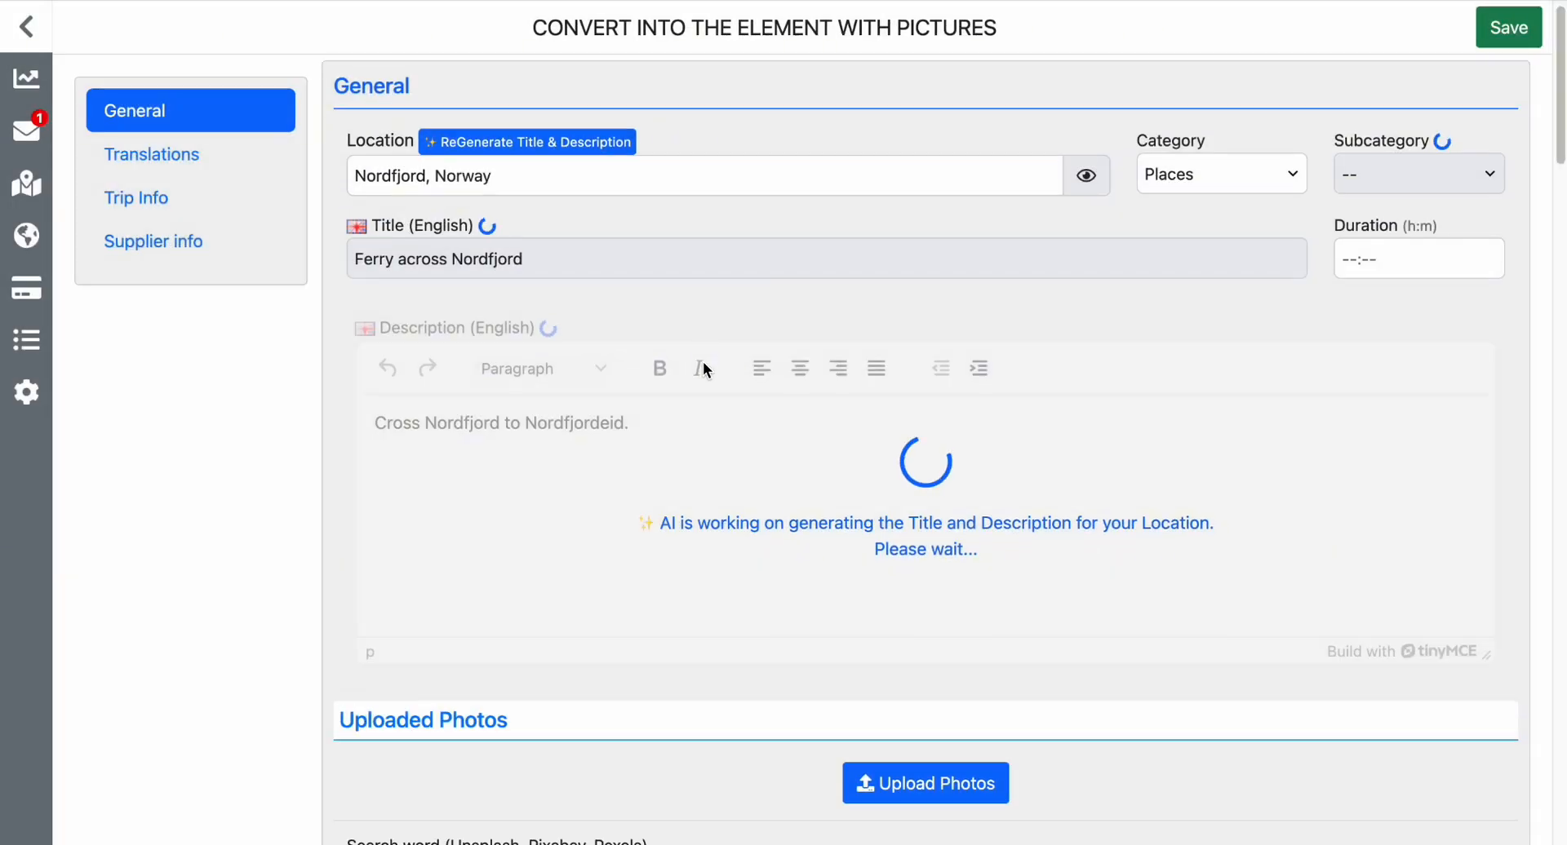
scroll(702, 361, "down", 2)
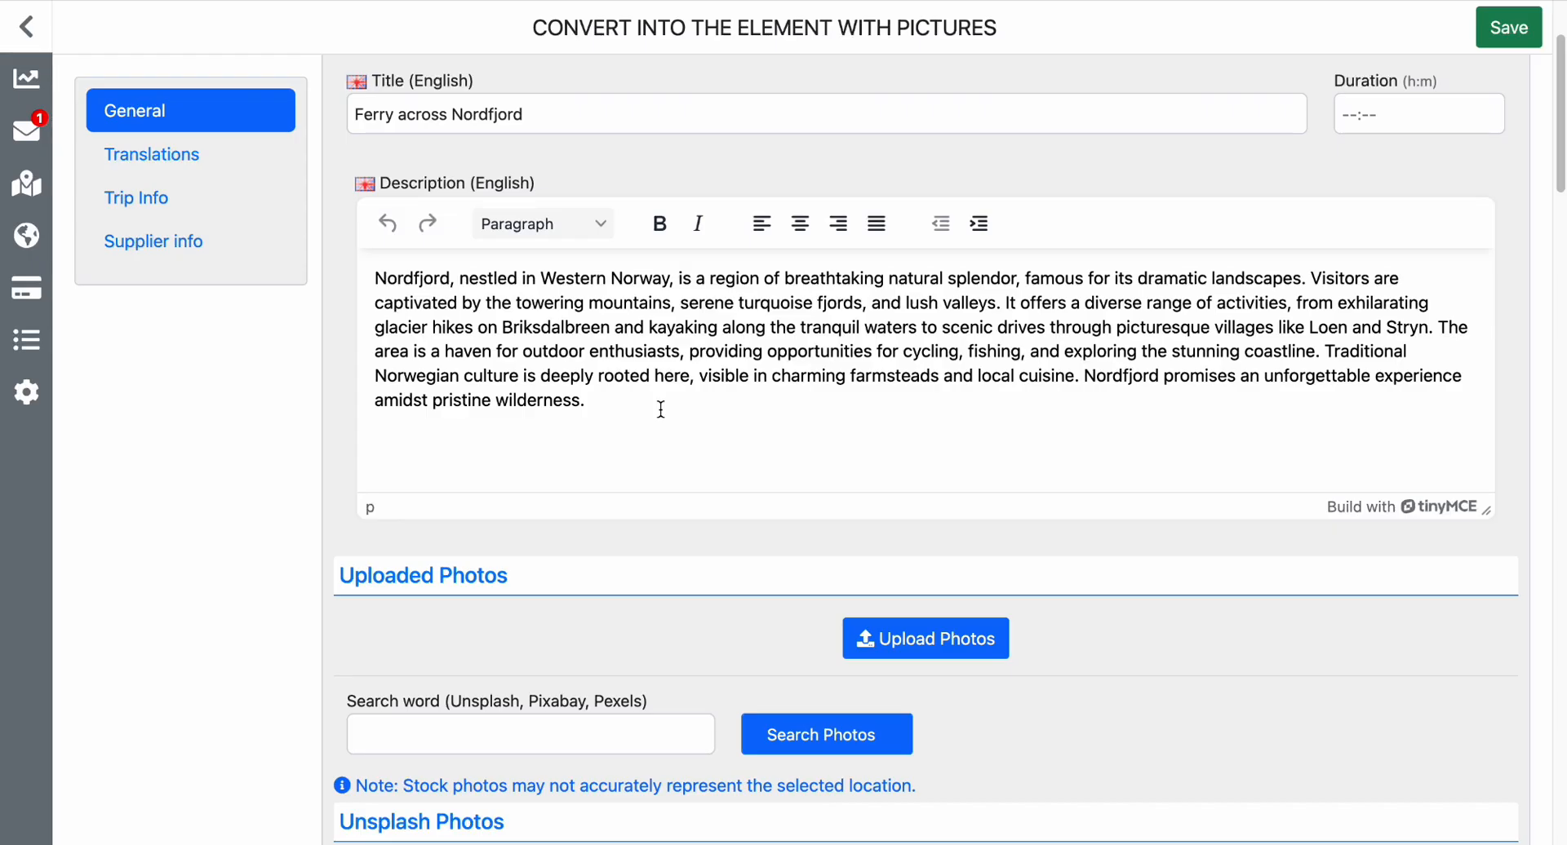
scroll(661, 409, "up", 3)
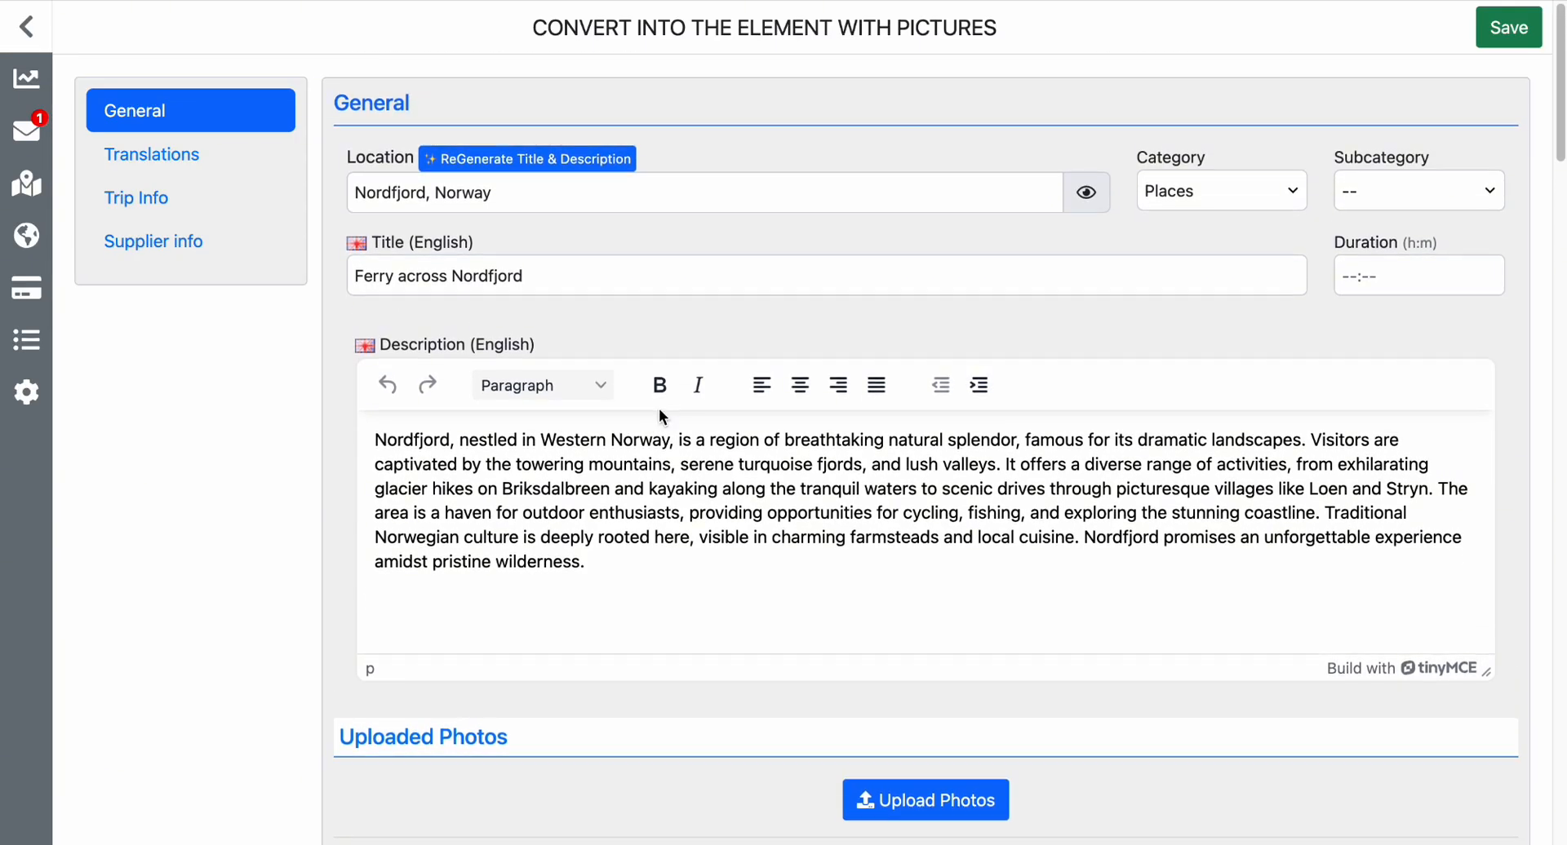
Select the Unsplash photo described as a body of water with mountains in the background for the element.
scroll(659, 408, "down", 5)
scroll(659, 408, "down", 8)
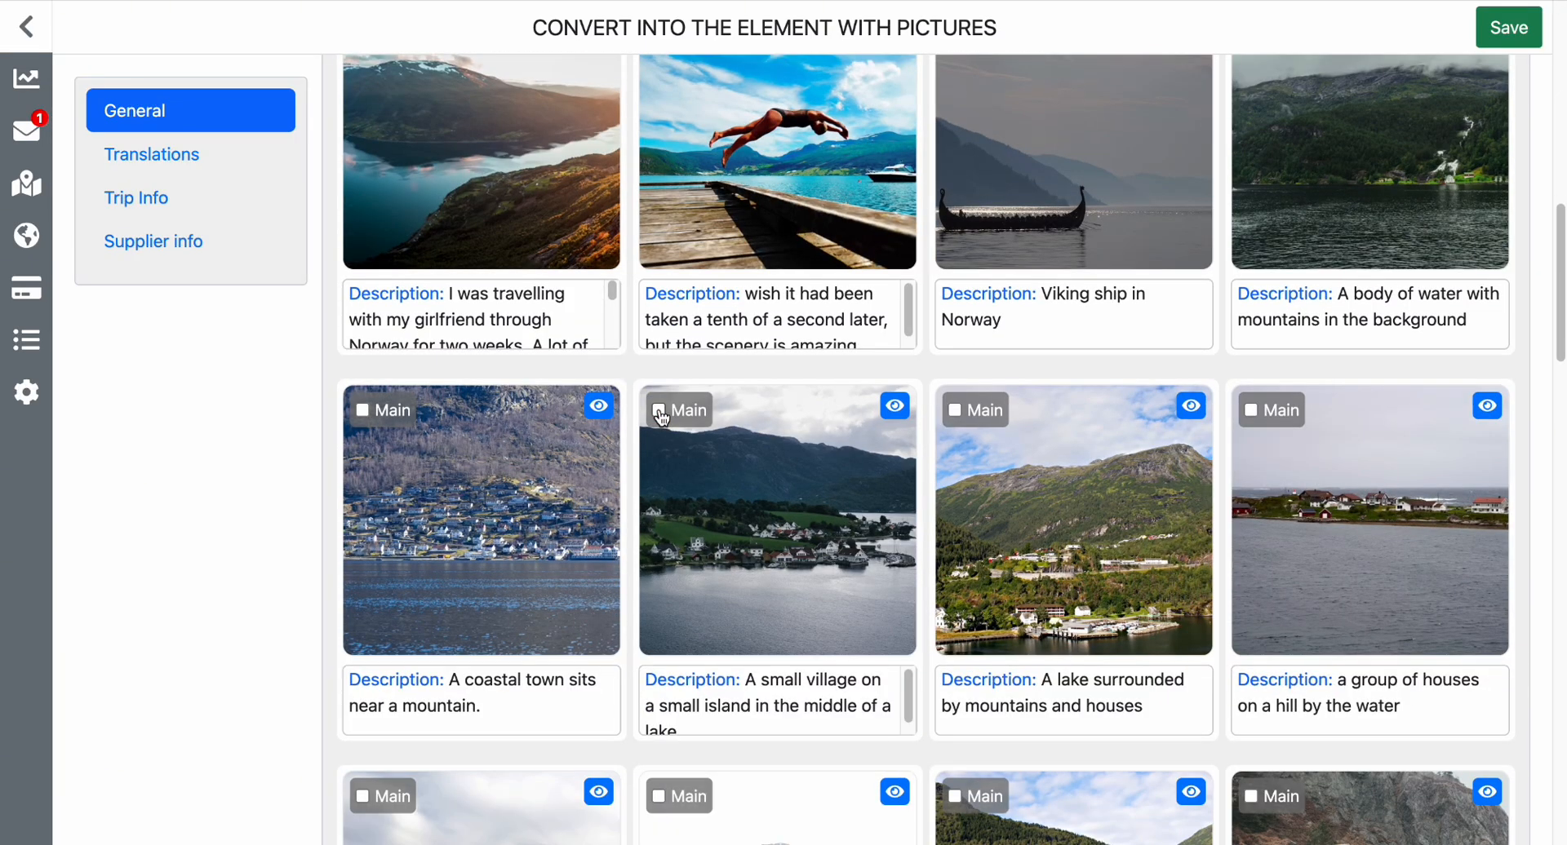
left_click(1331, 189)
Browse the suggested Unsplash, Pixabay and Pexels photos and examine how well they suit the Nordfjord ferry element.
scroll(1331, 189, "down", 3)
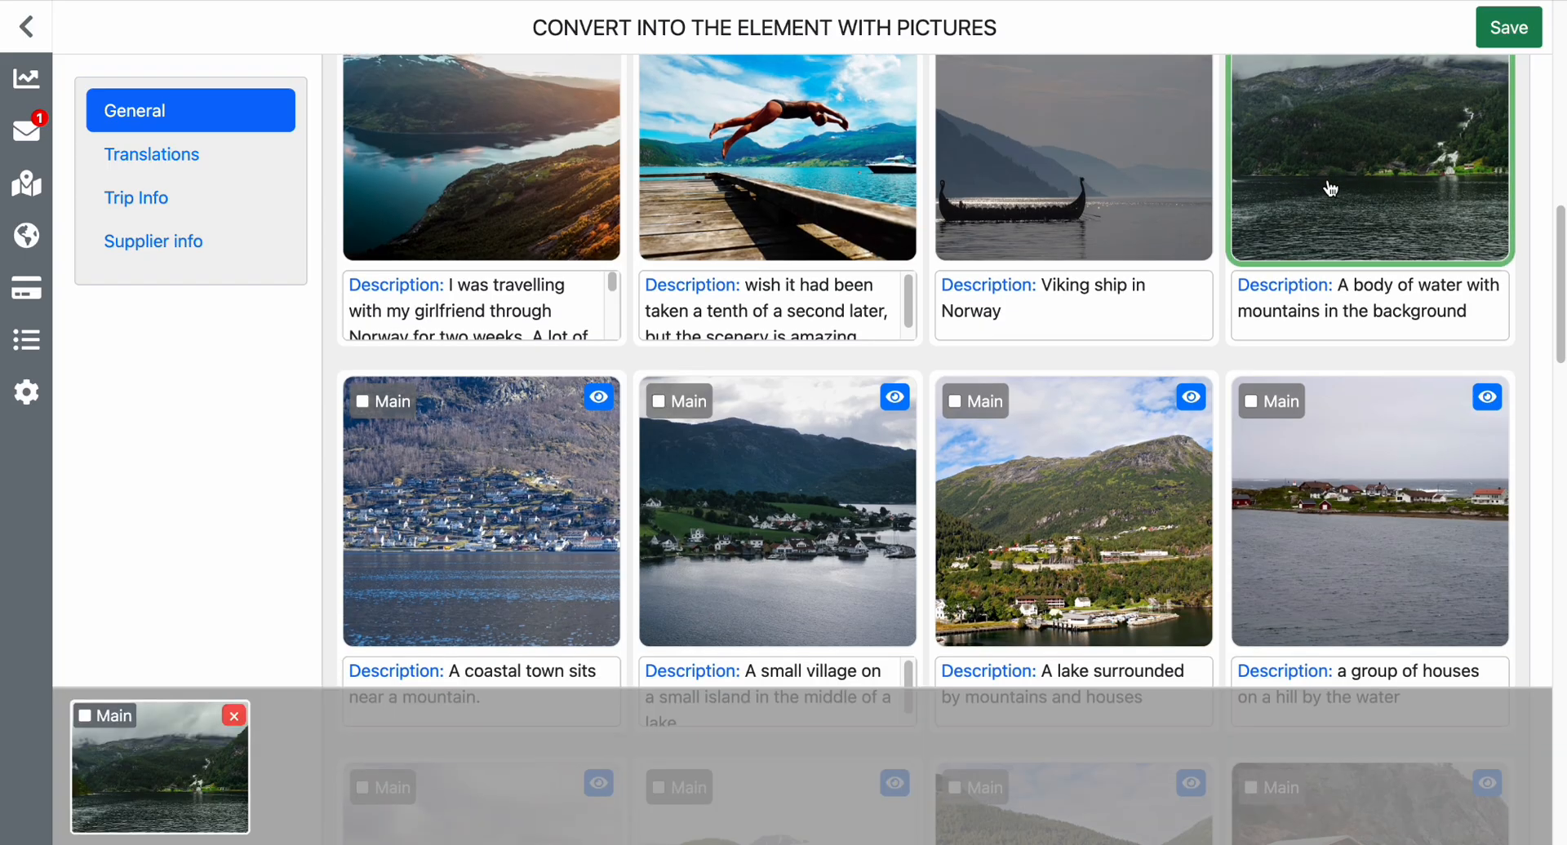
scroll(1330, 189, "down", 6)
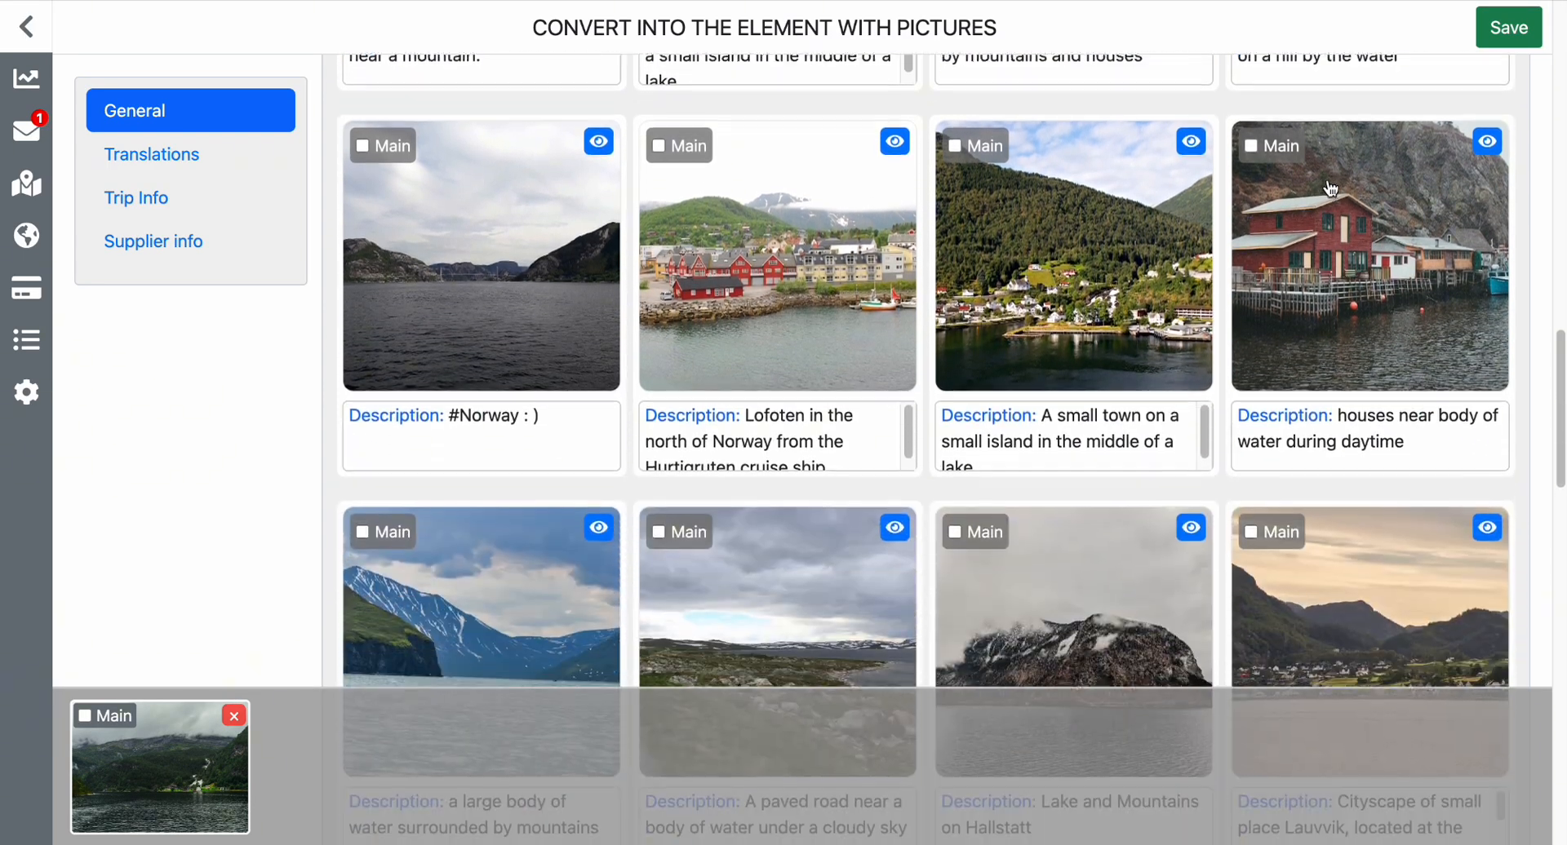
scroll(1330, 189, "down", 5)
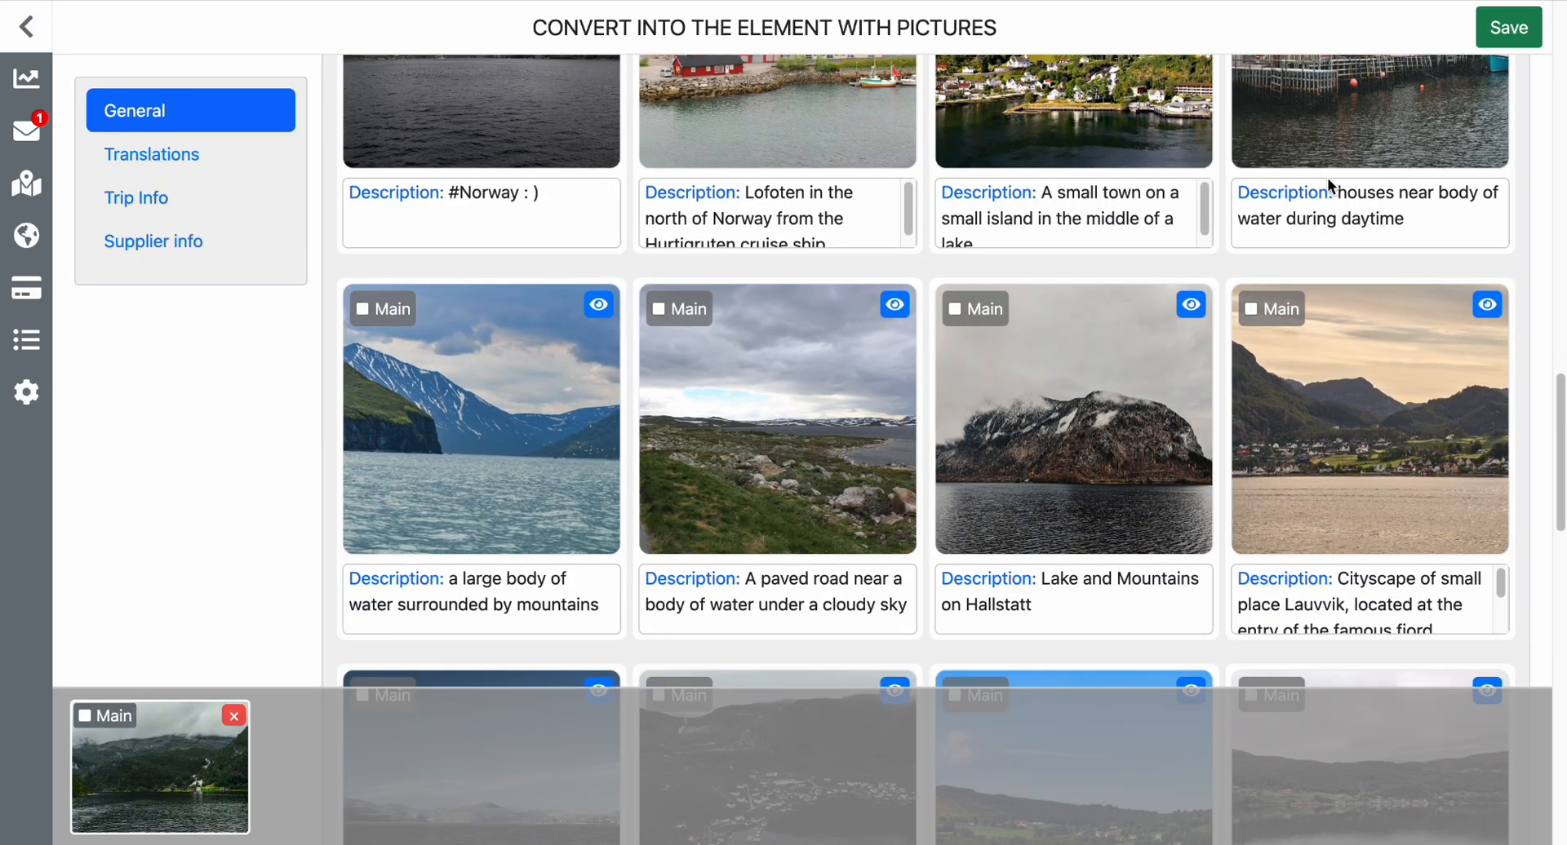
scroll(1329, 185, "down", 2)
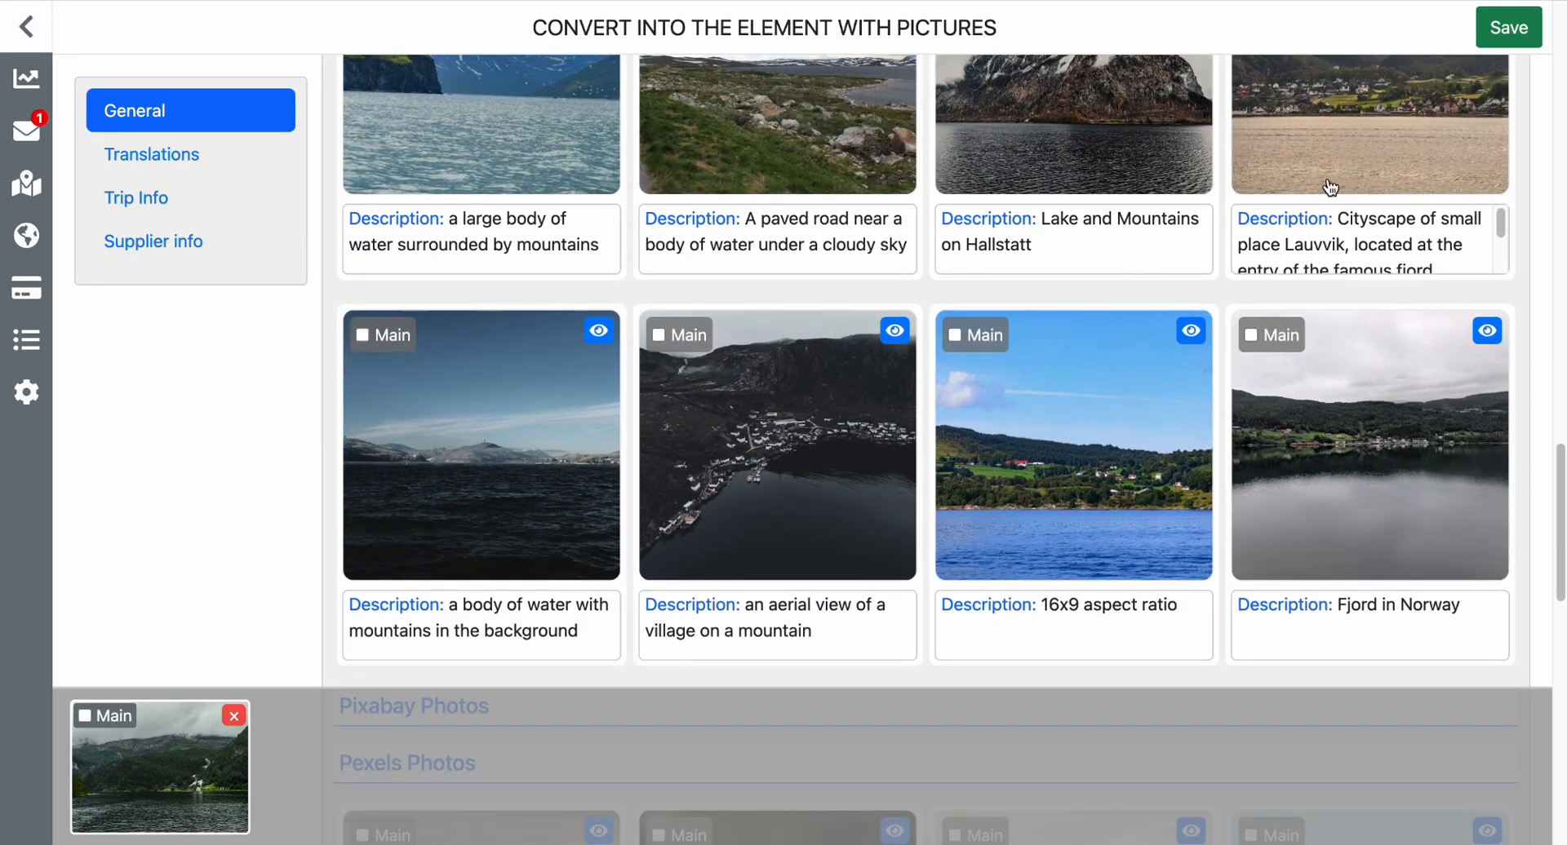
scroll(1330, 188, "down", 7)
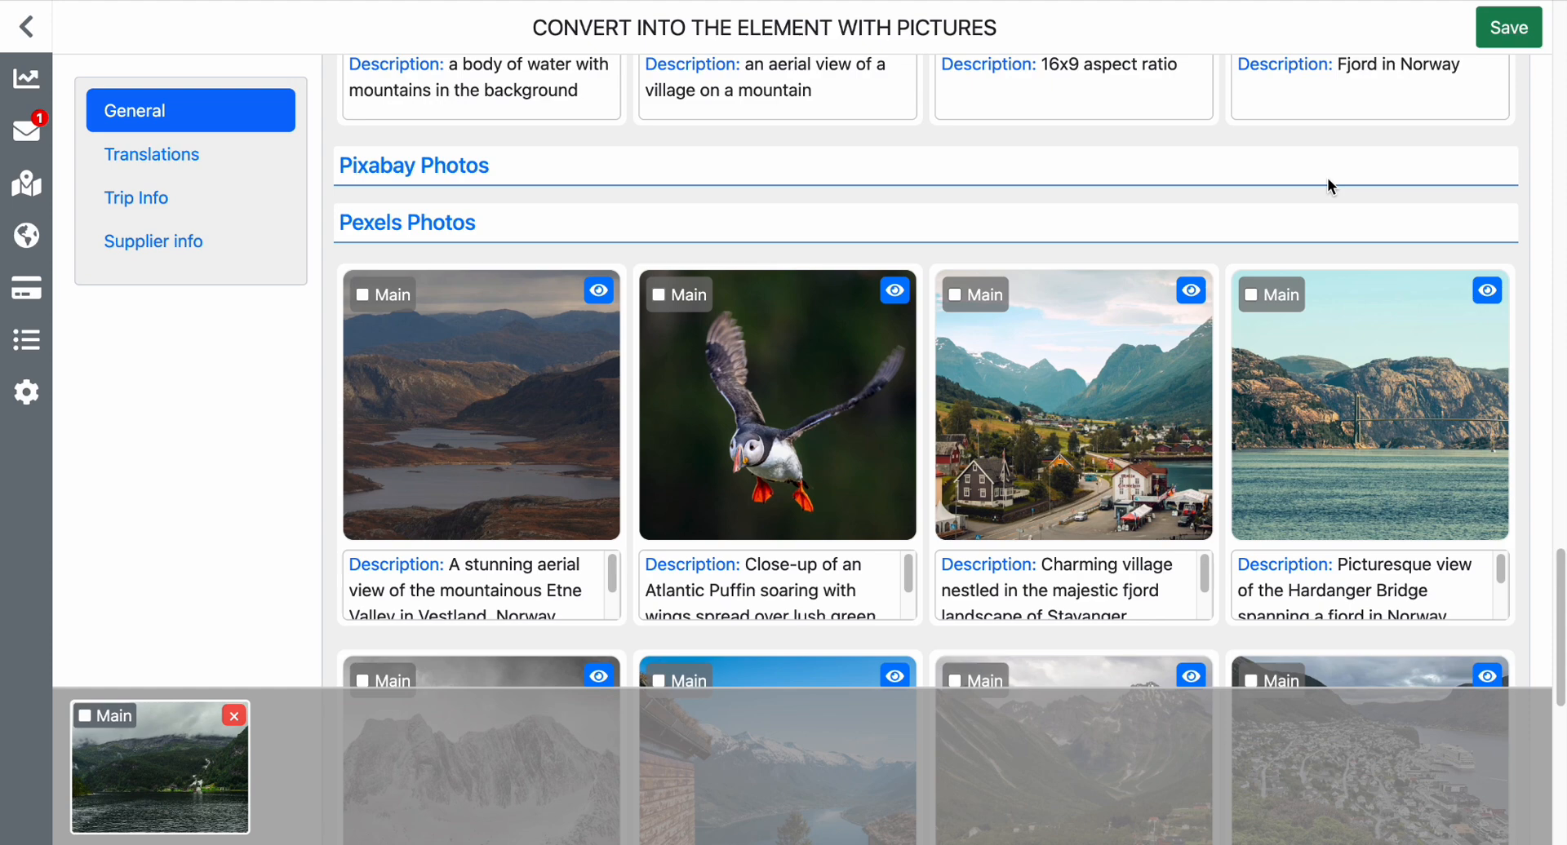
scroll(1327, 178, "down", 1)
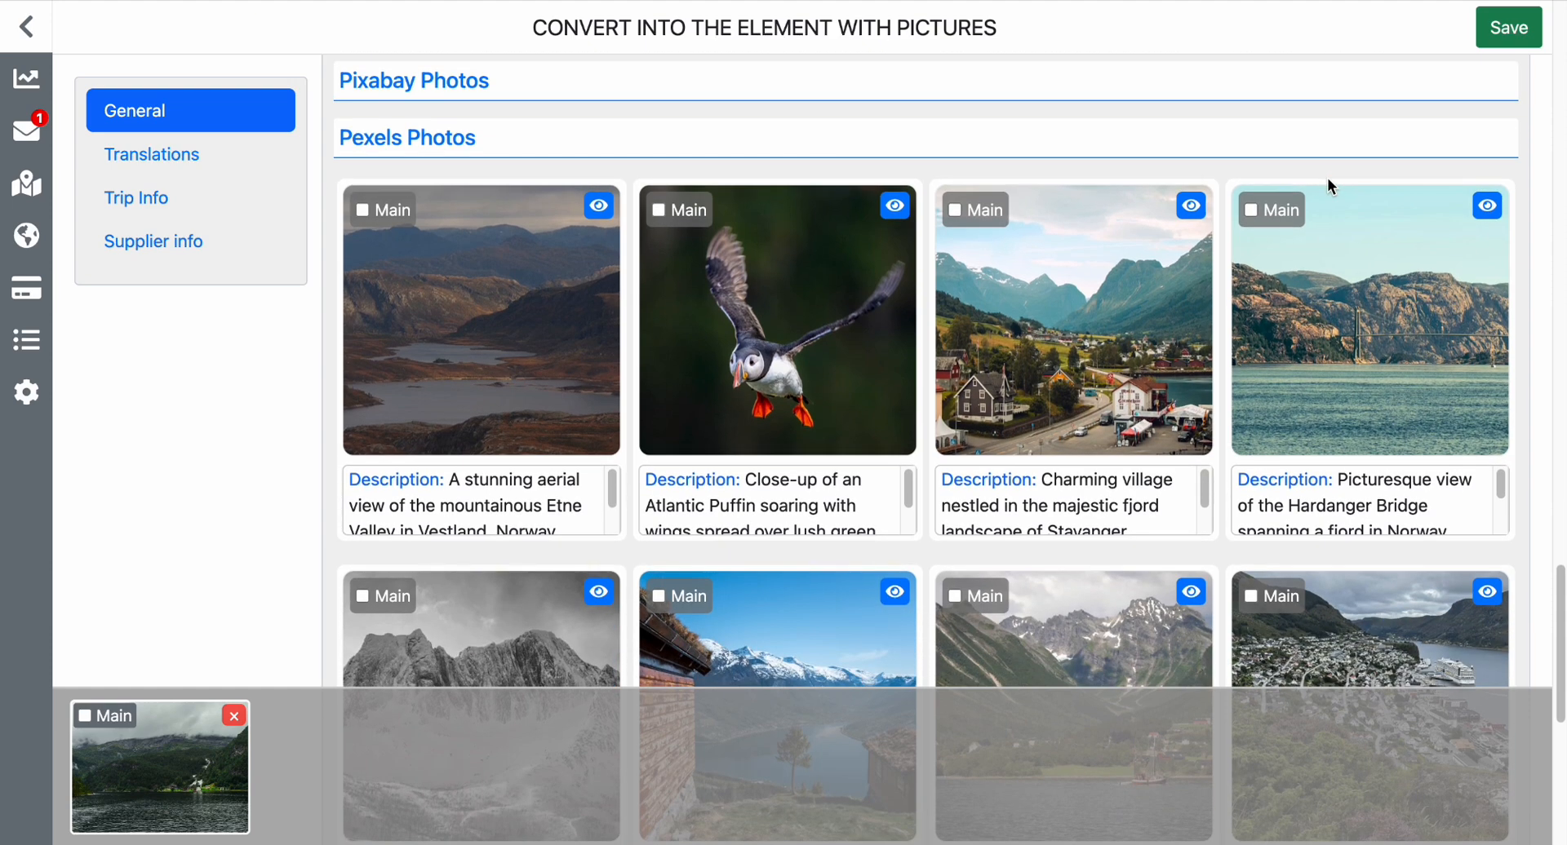
scroll(1327, 178, "down", 6)
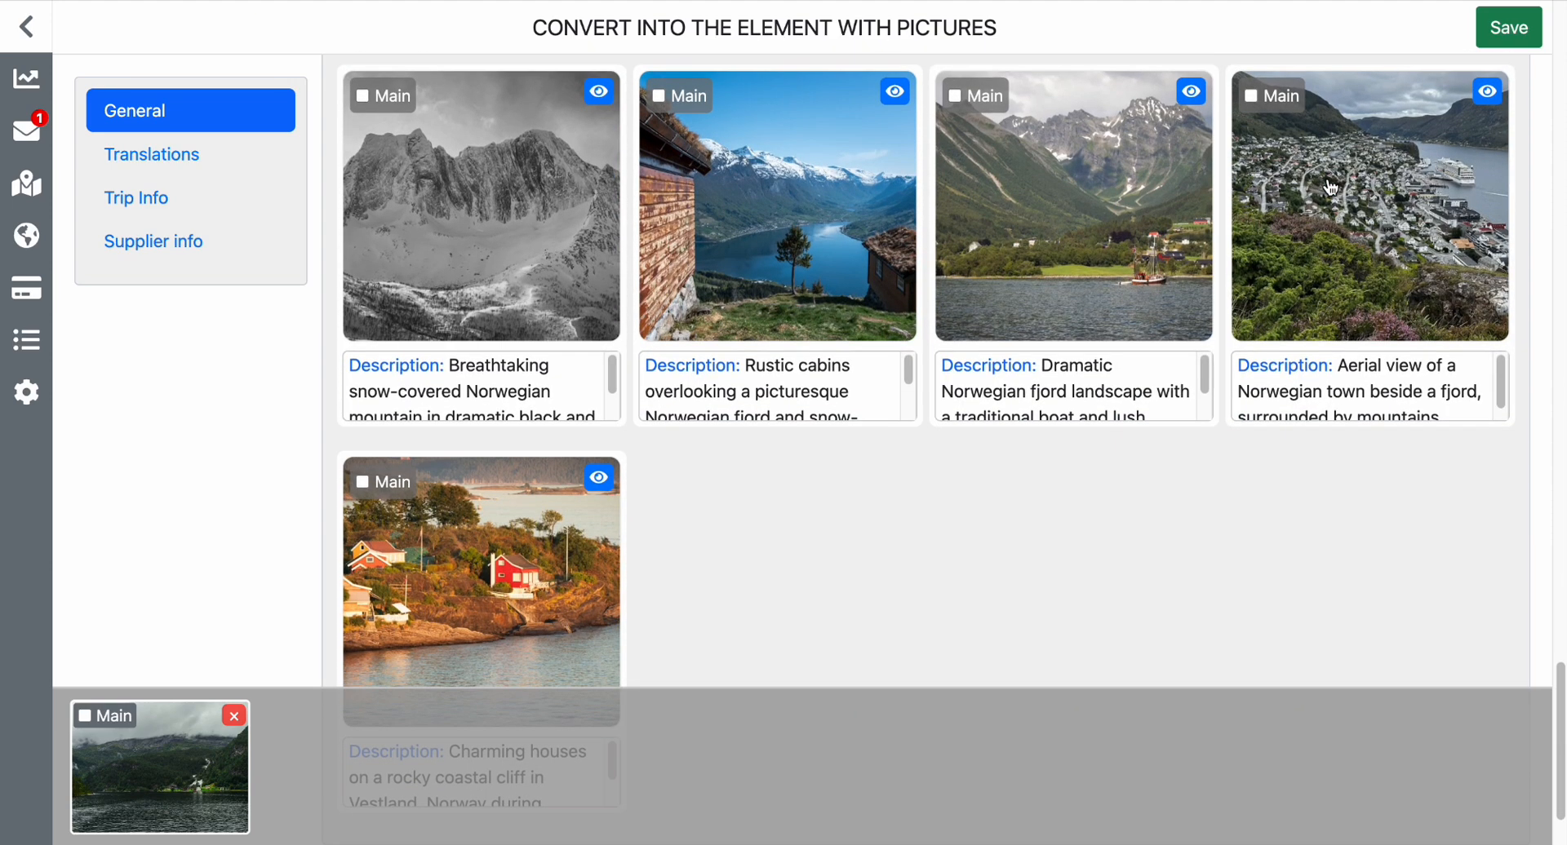
scroll(1330, 188, "down", 2)
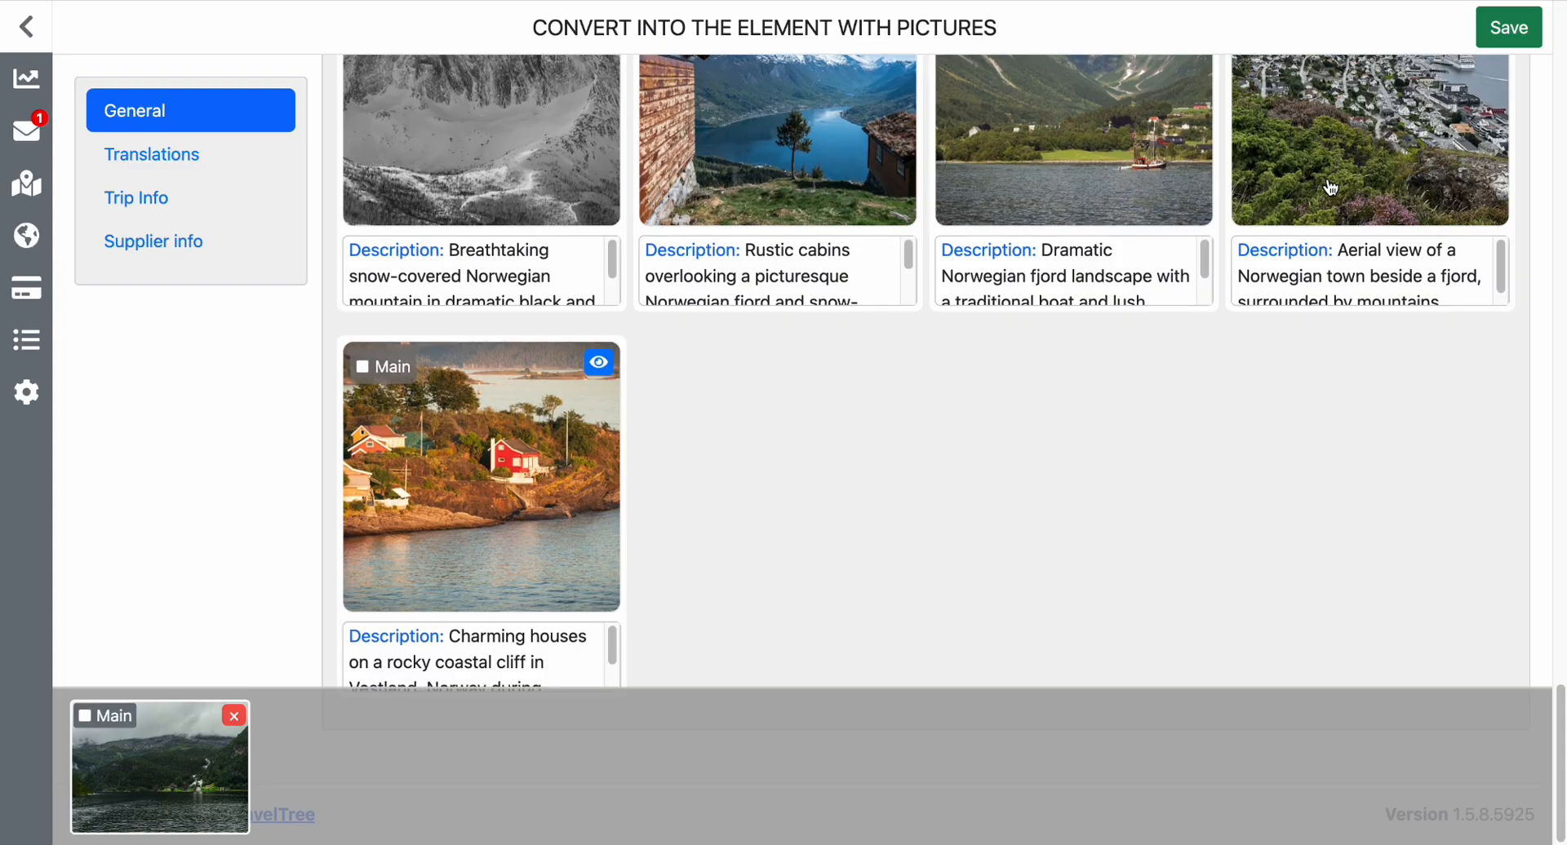
scroll(1330, 188, "up", 20)
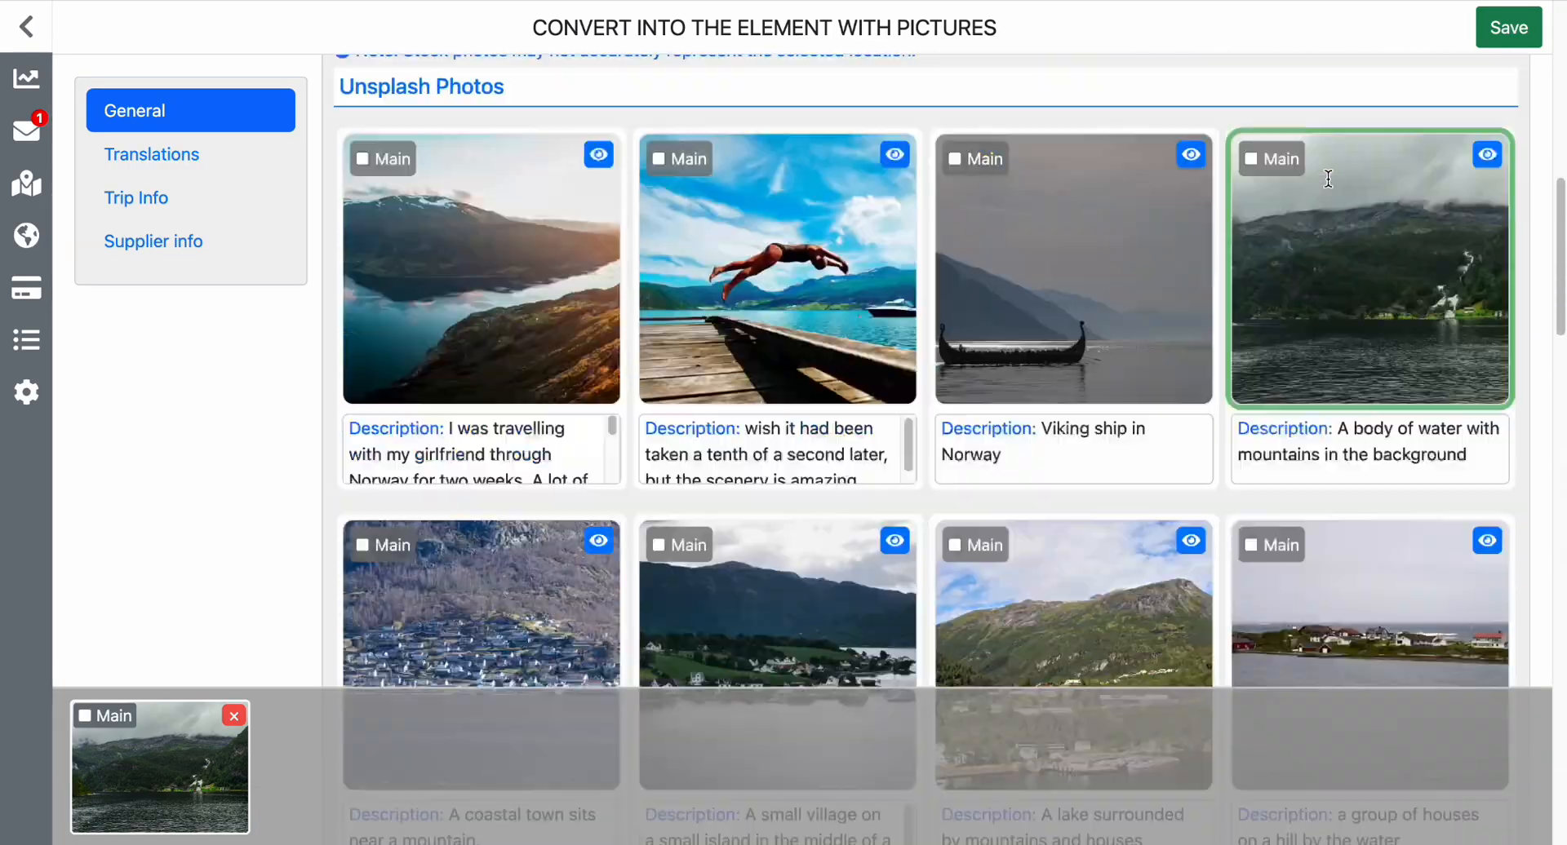
scroll(1327, 186, "down", 10)
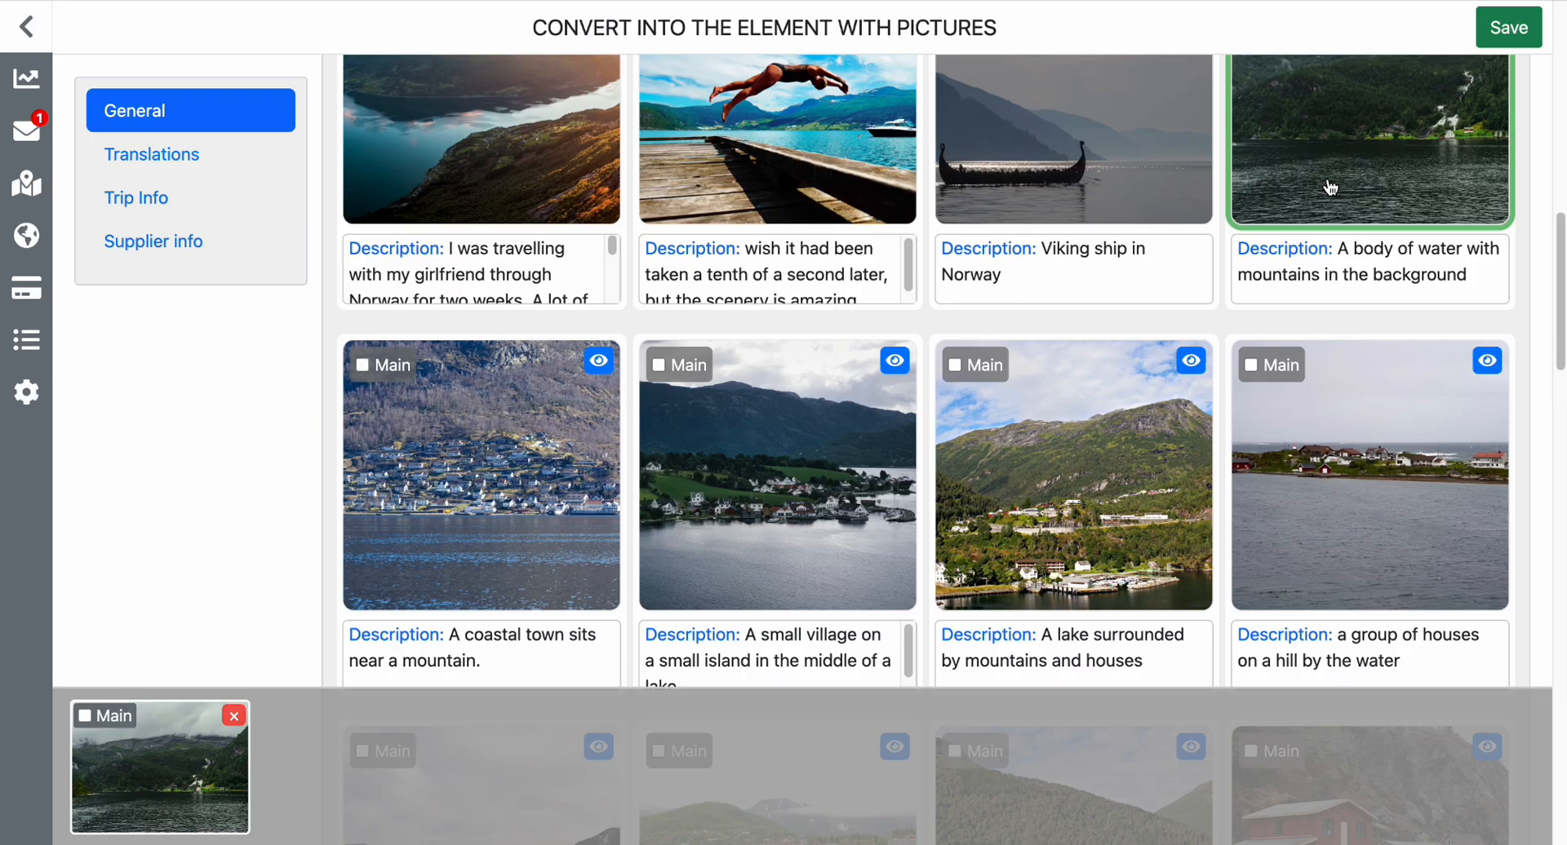
scroll(1330, 188, "down", 1)
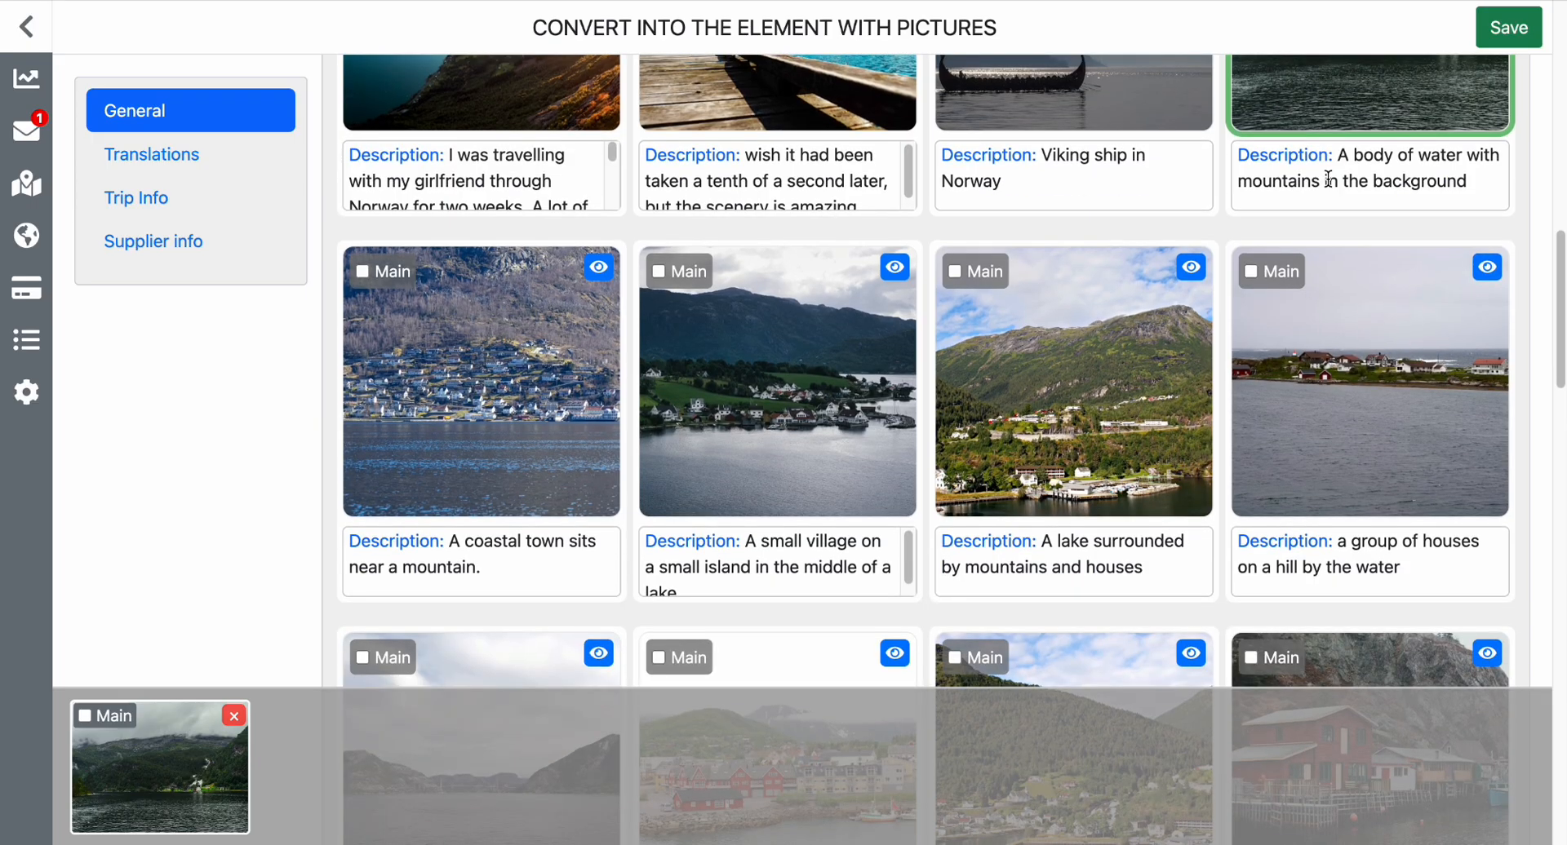
scroll(1347, 263, "up", 3)
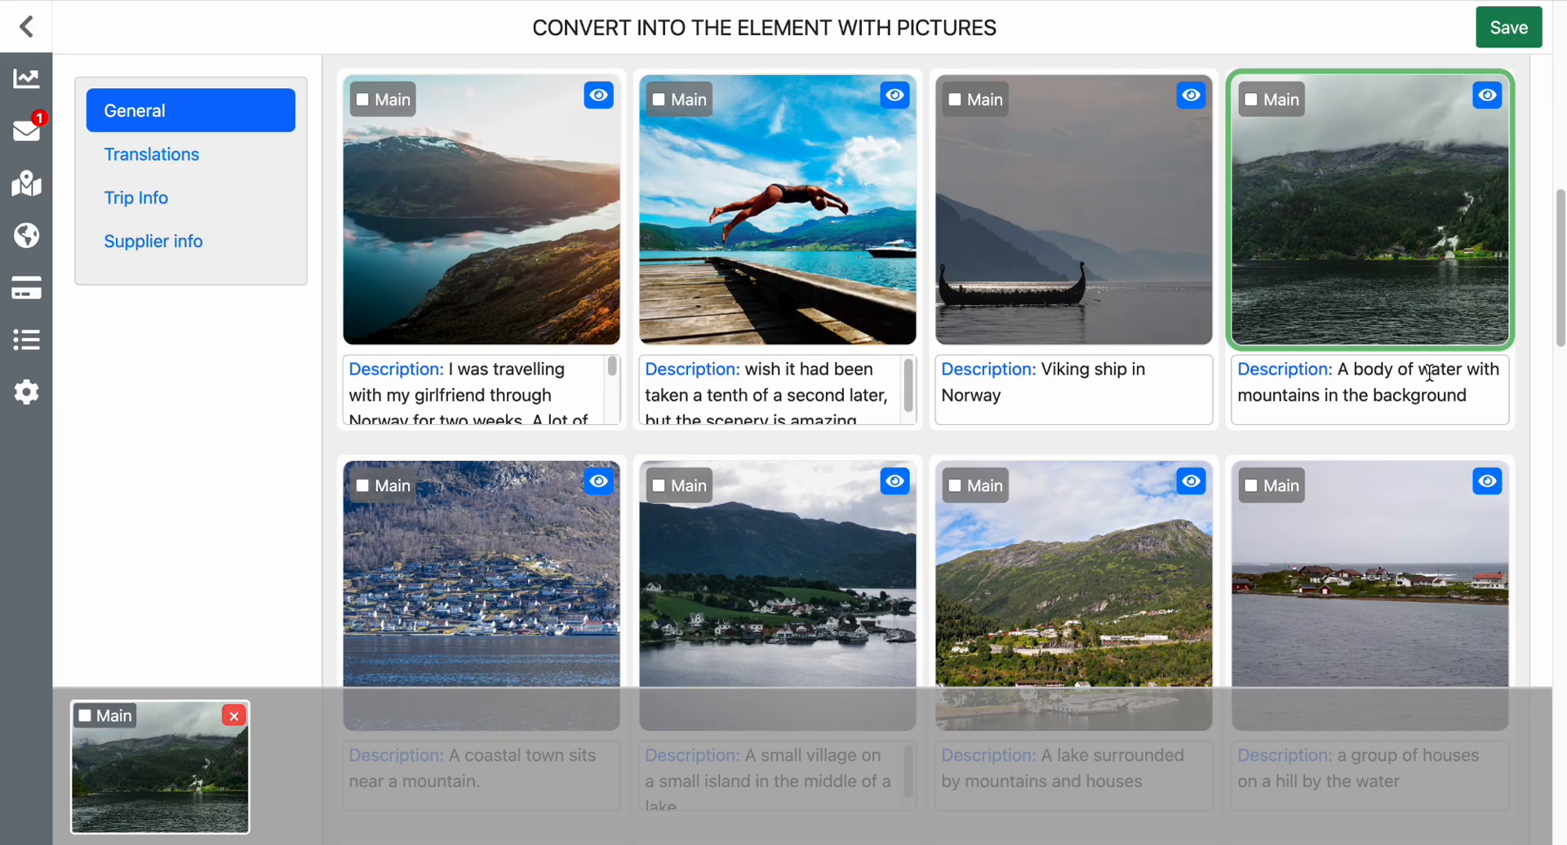
Read the full description of the first Unsplash photo to check which location it shows.
scroll(572, 385, "down", 3)
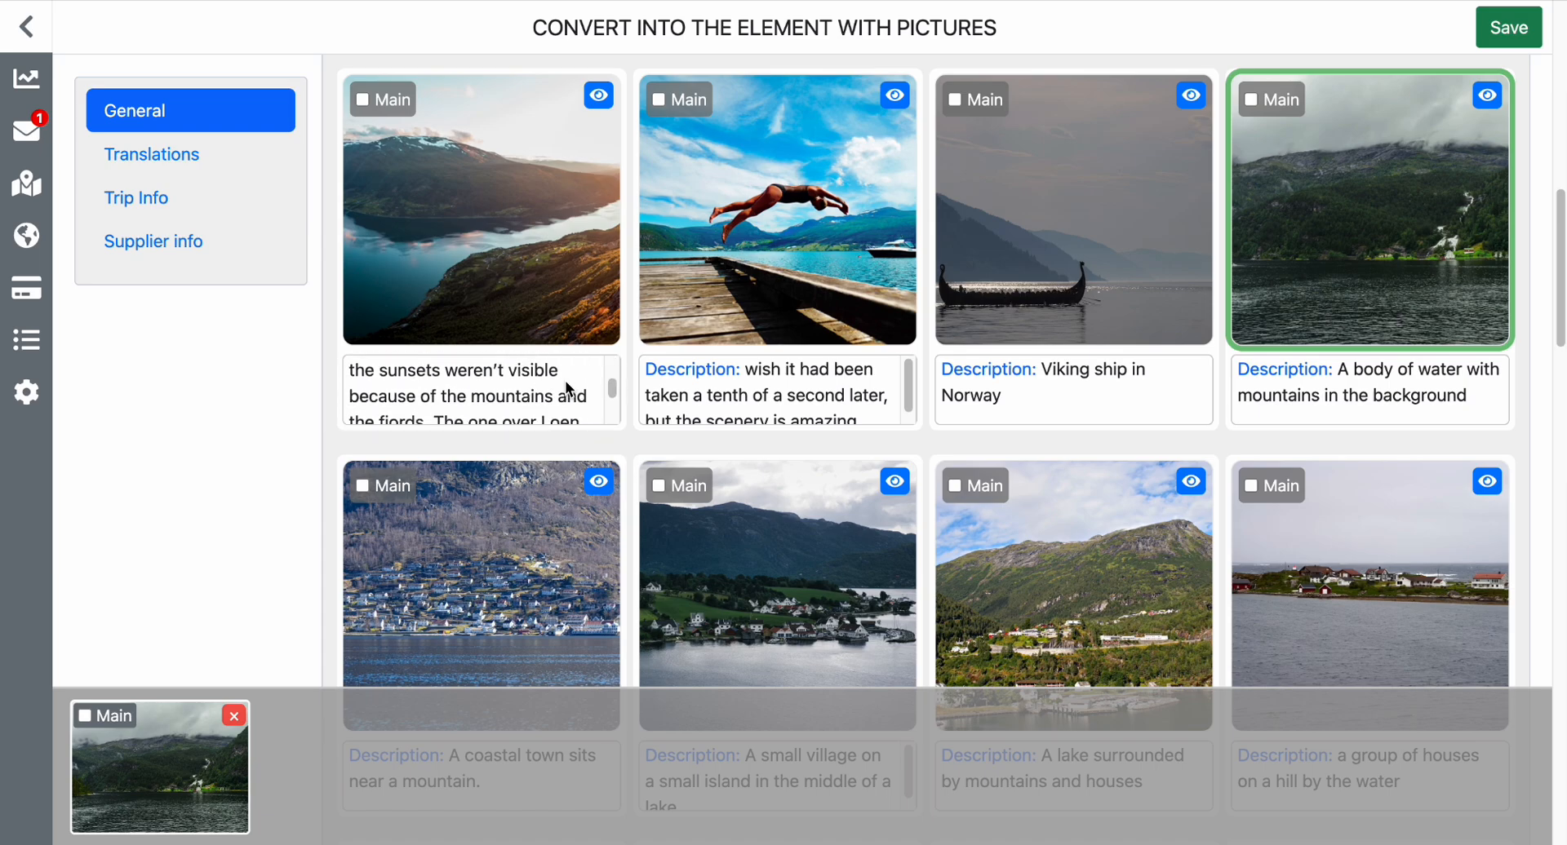
scroll(569, 389, "up", 2)
scroll(569, 389, "up", 1)
scroll(566, 385, "down", 4)
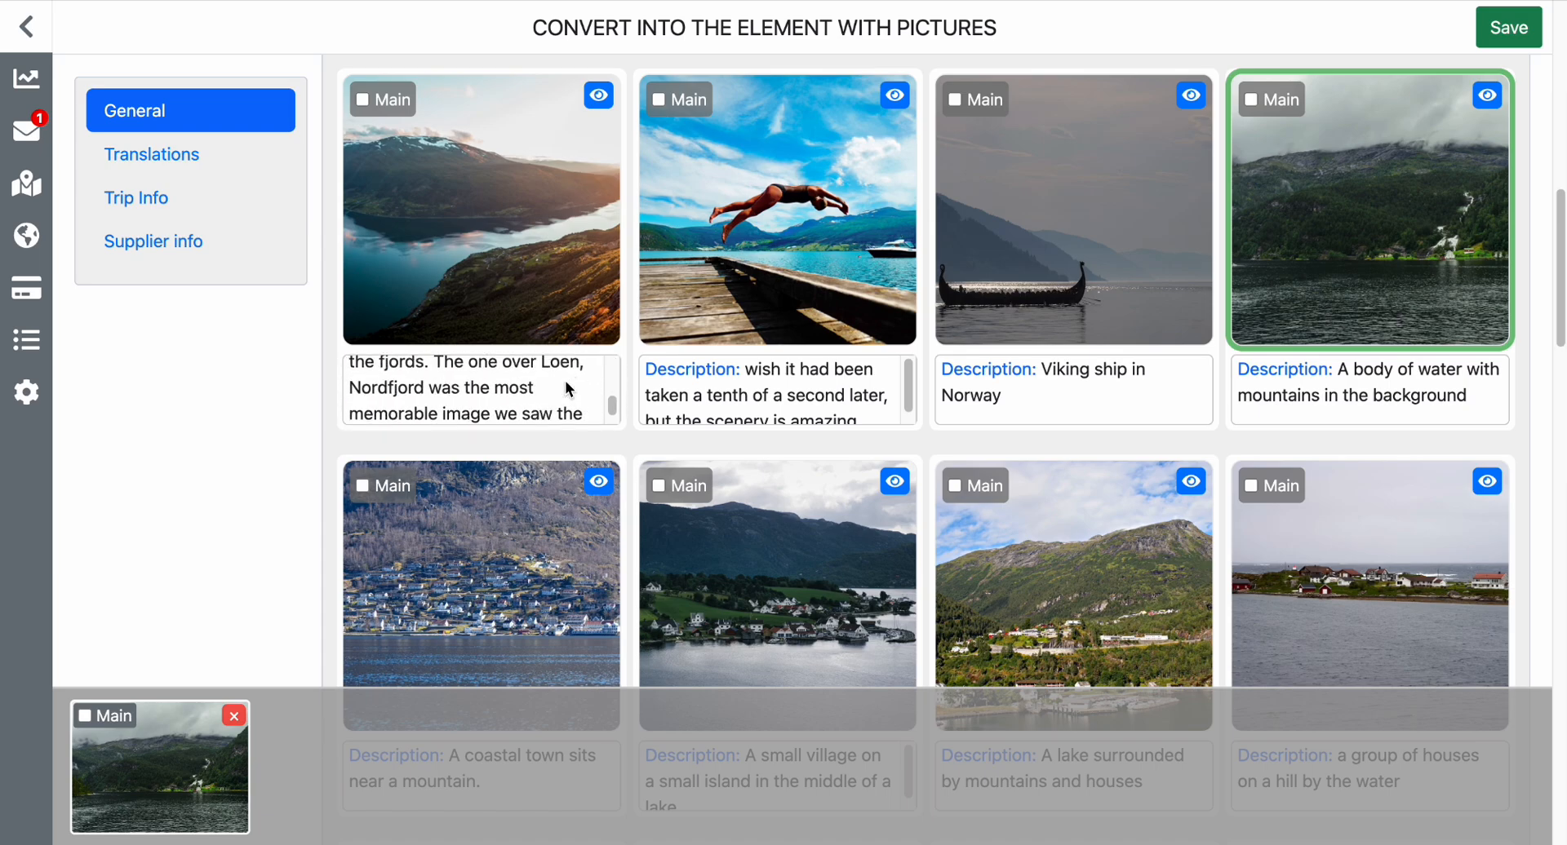
Add the first Unsplash photo as the element's main picture and deselect the photo of a body of water with mountains.
scroll(564, 381, "up", 1)
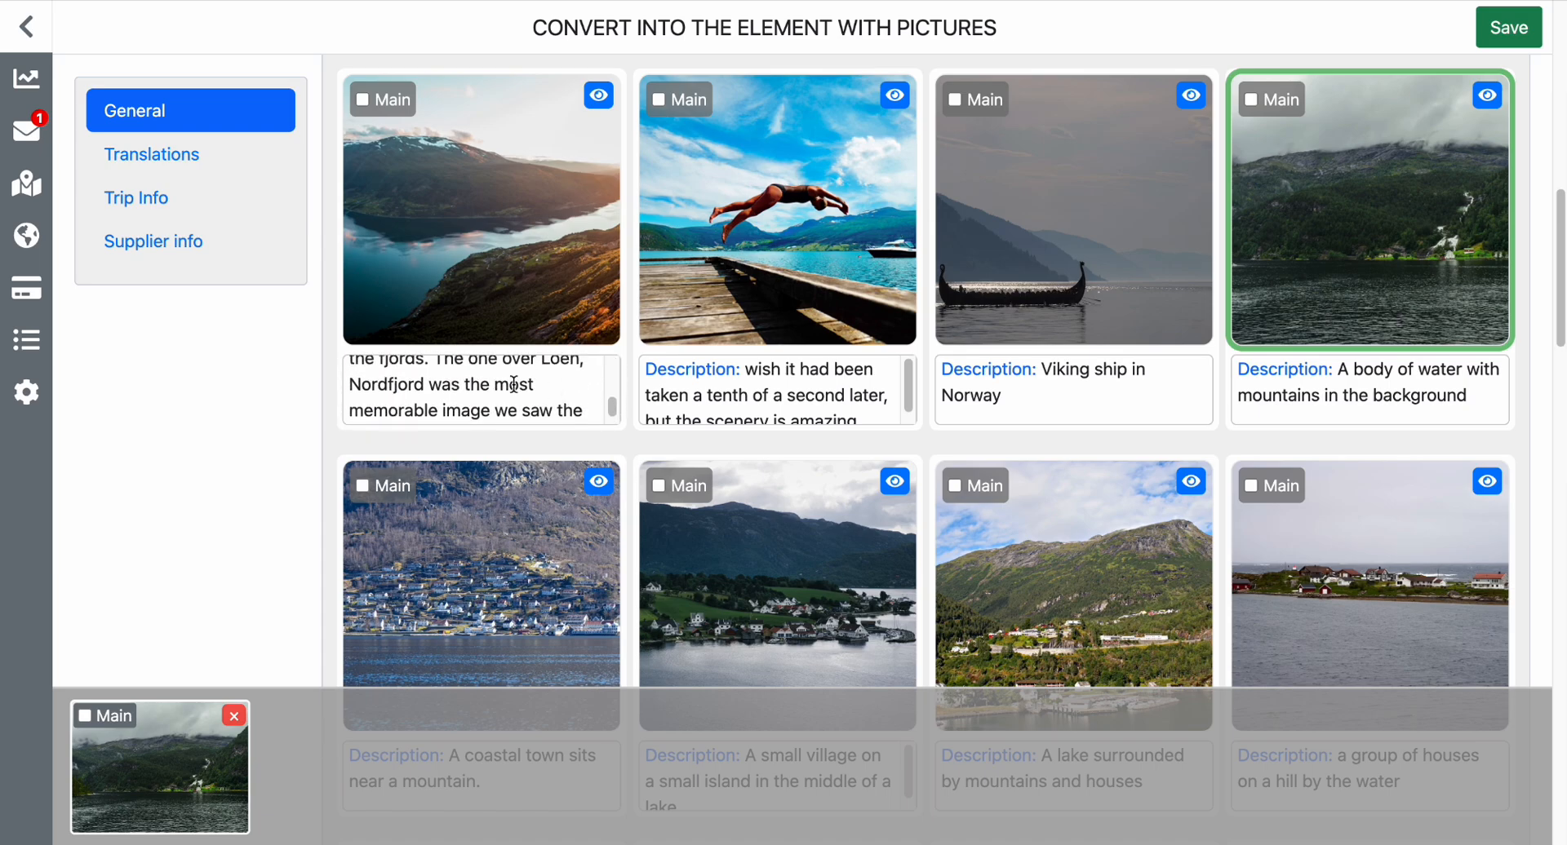
left_click(454, 182)
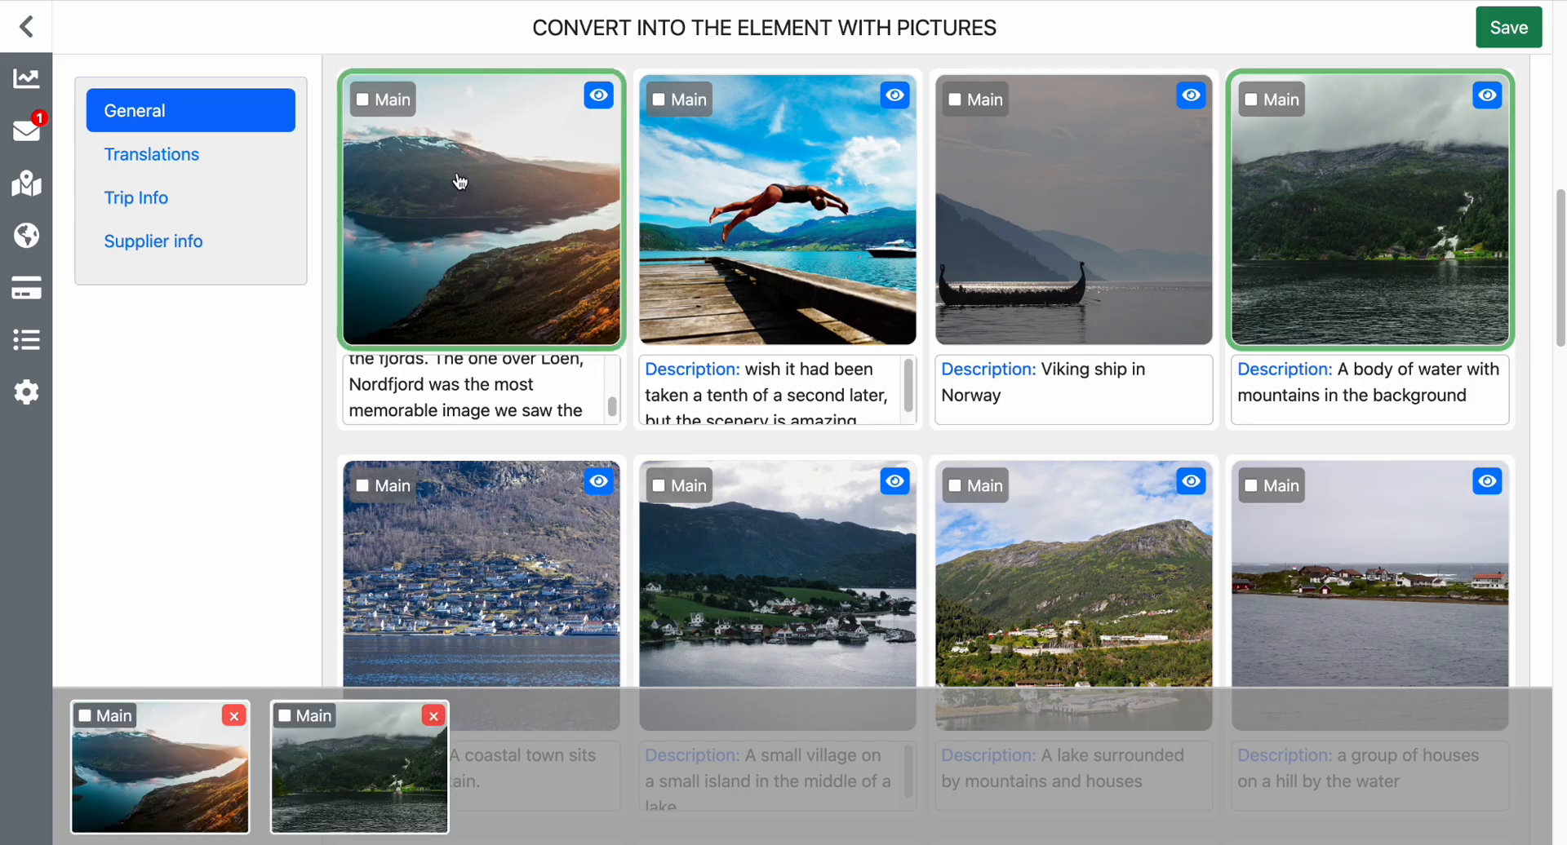
left_click(387, 107)
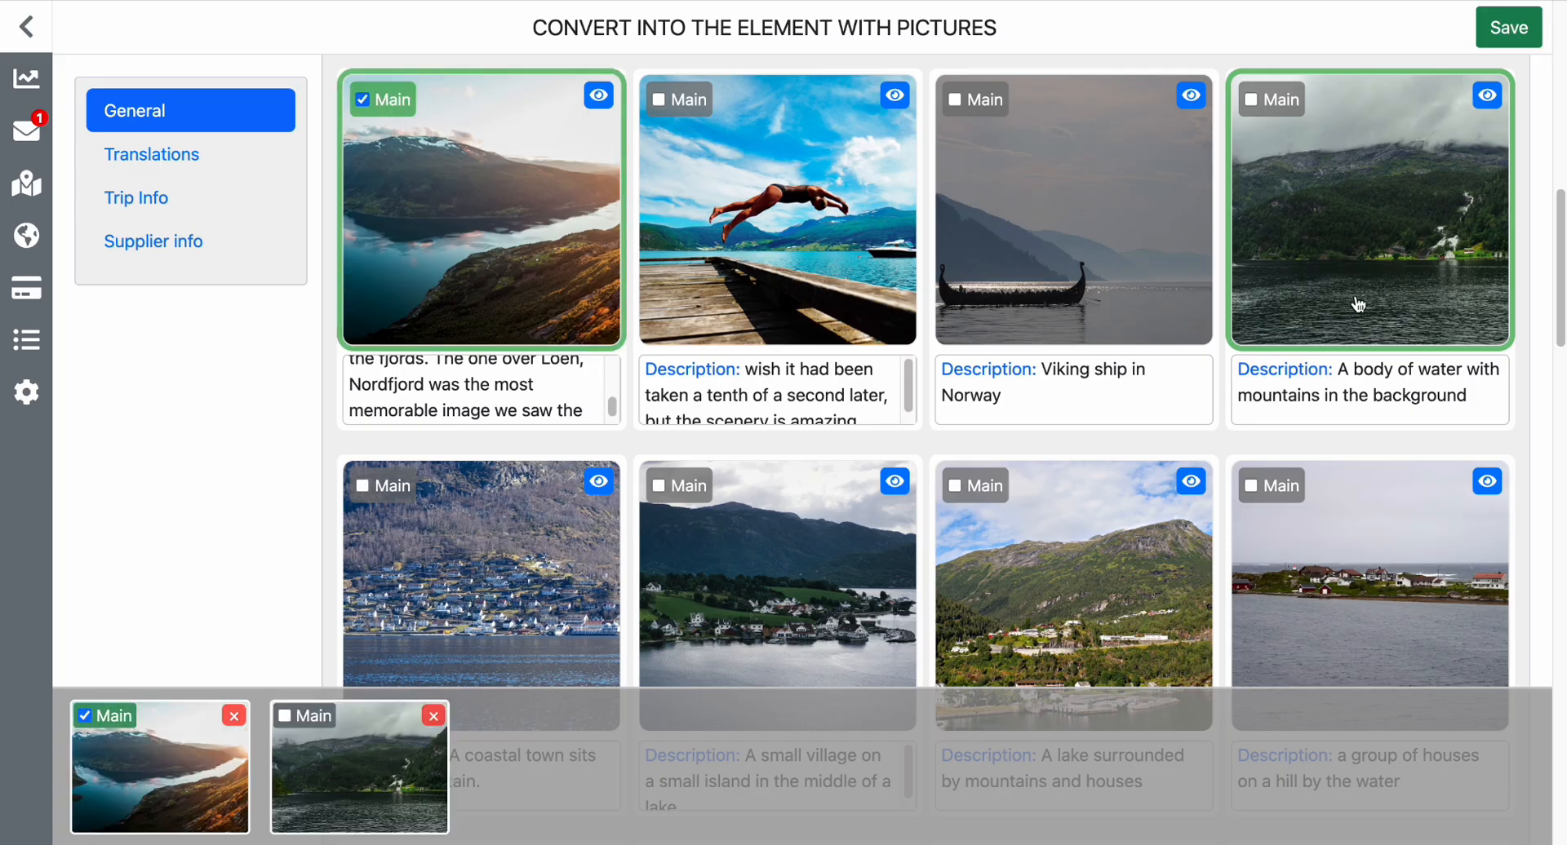
left_click(1383, 159)
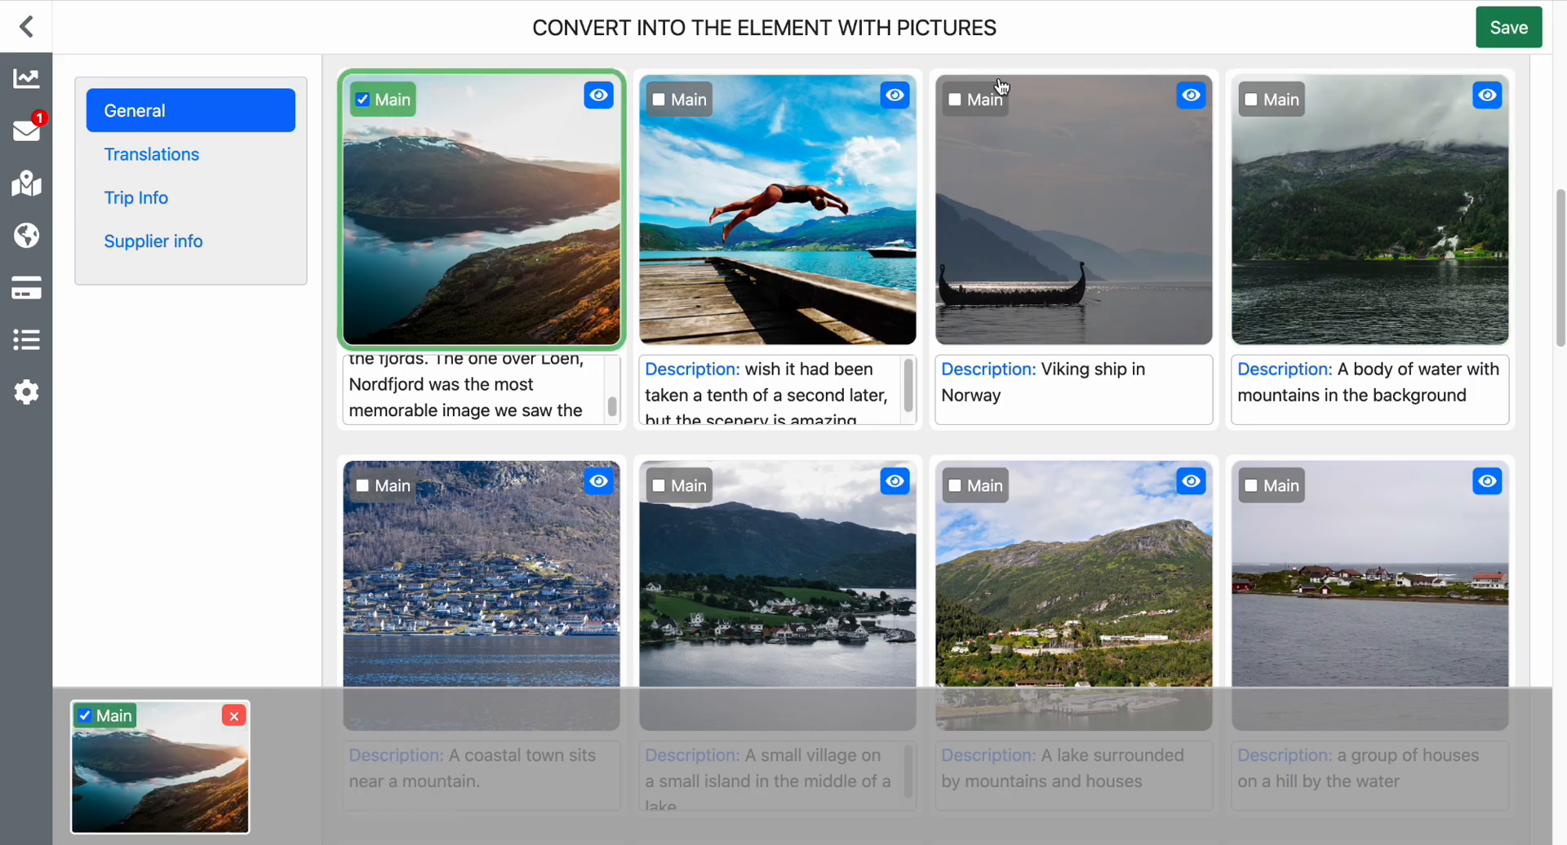
Enlarge the Unsplash body-of-water photo and run a Google Lens image search on it to identify its location.
scroll(1085, 355, "down", 2)
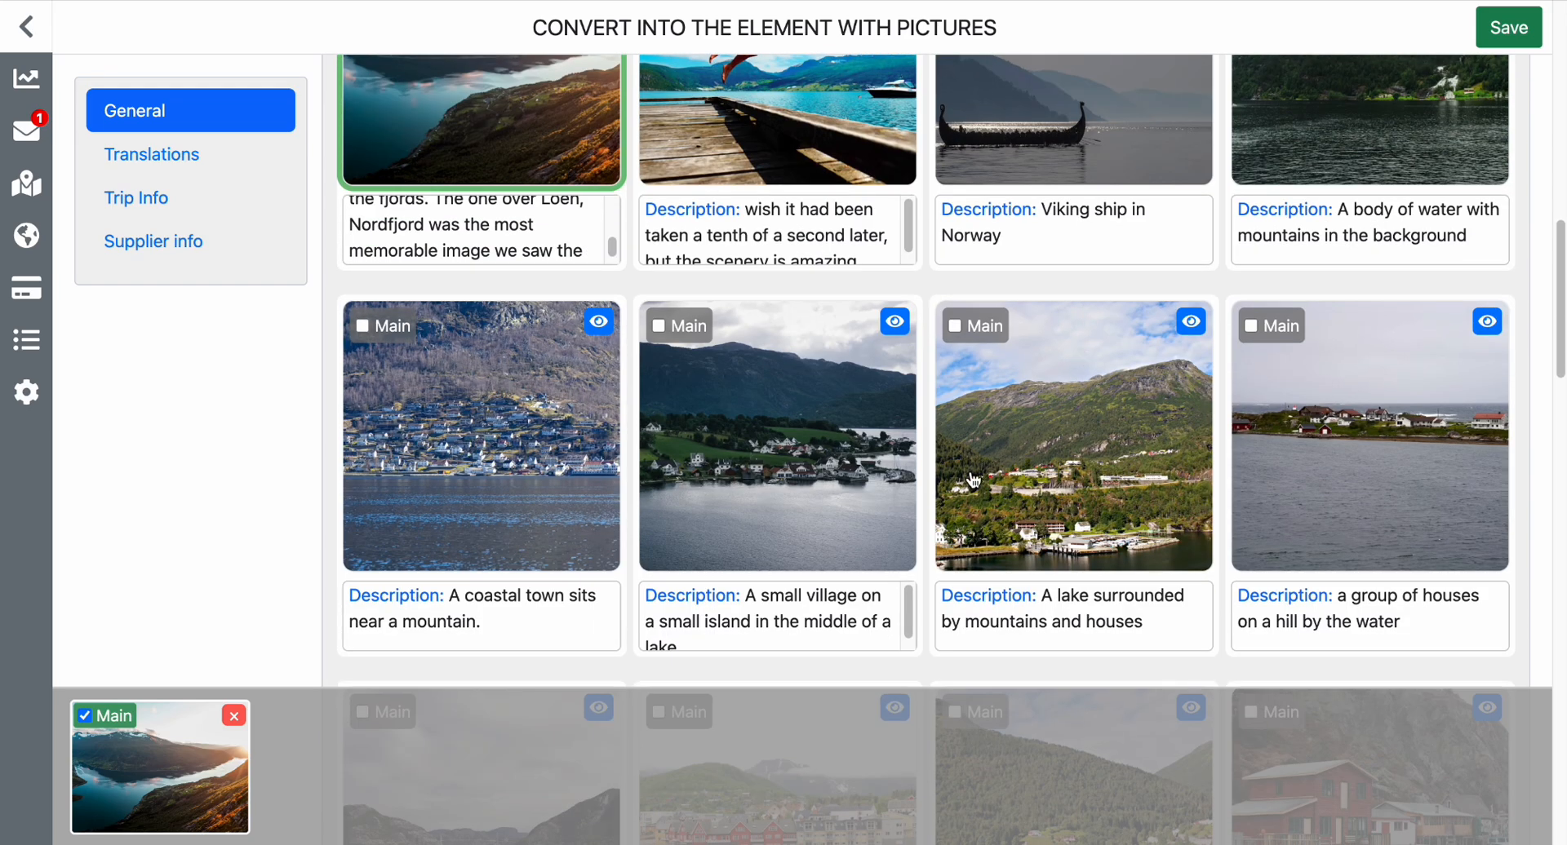
scroll(973, 481, "down", 2)
scroll(955, 436, "up", 4)
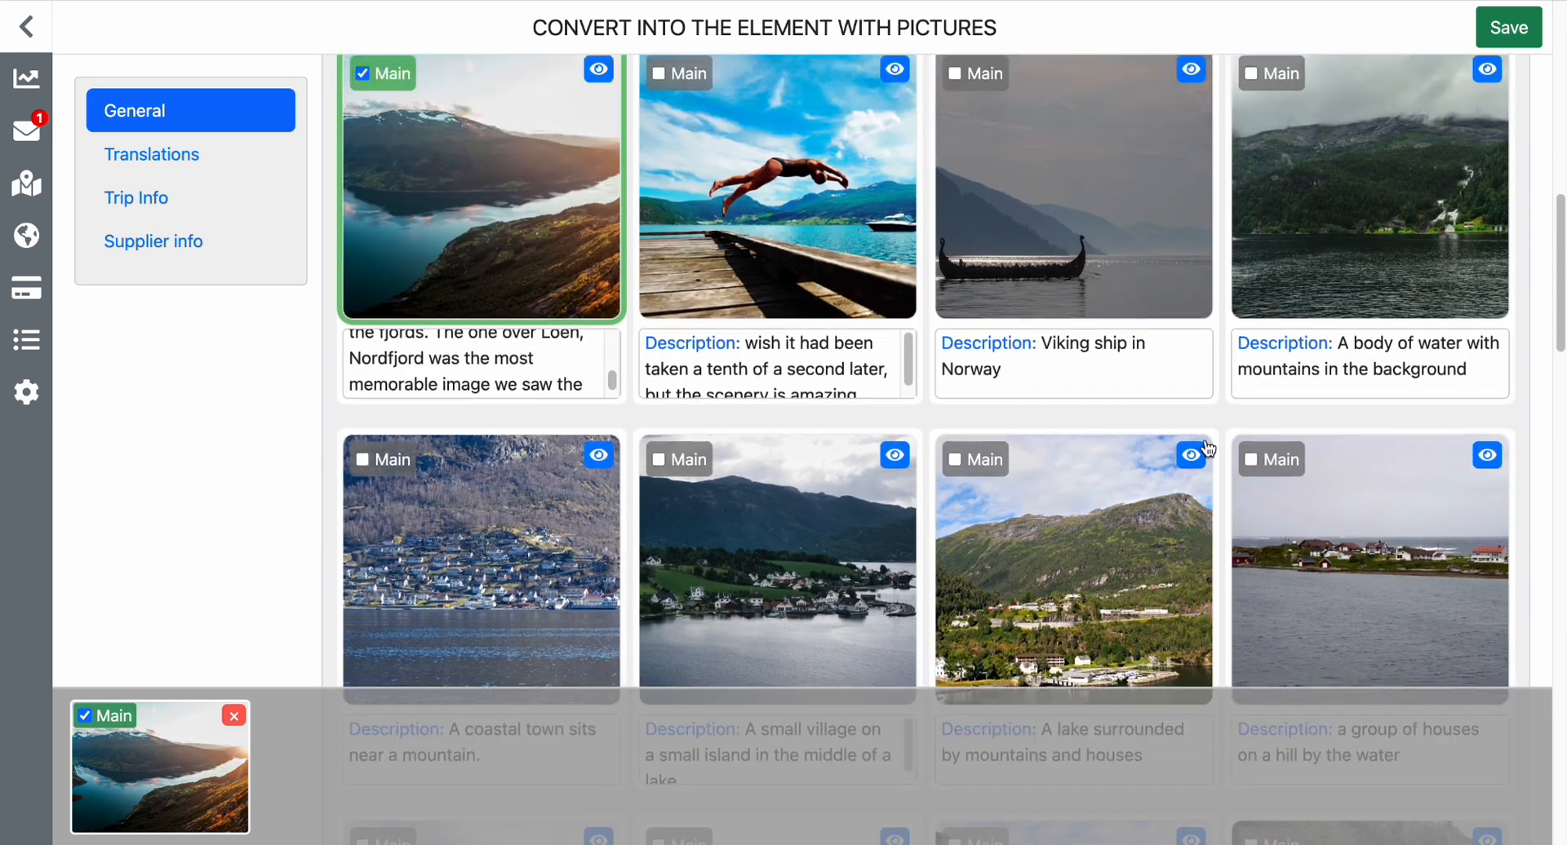
scroll(1208, 449, "up", 1)
left_click(1487, 153)
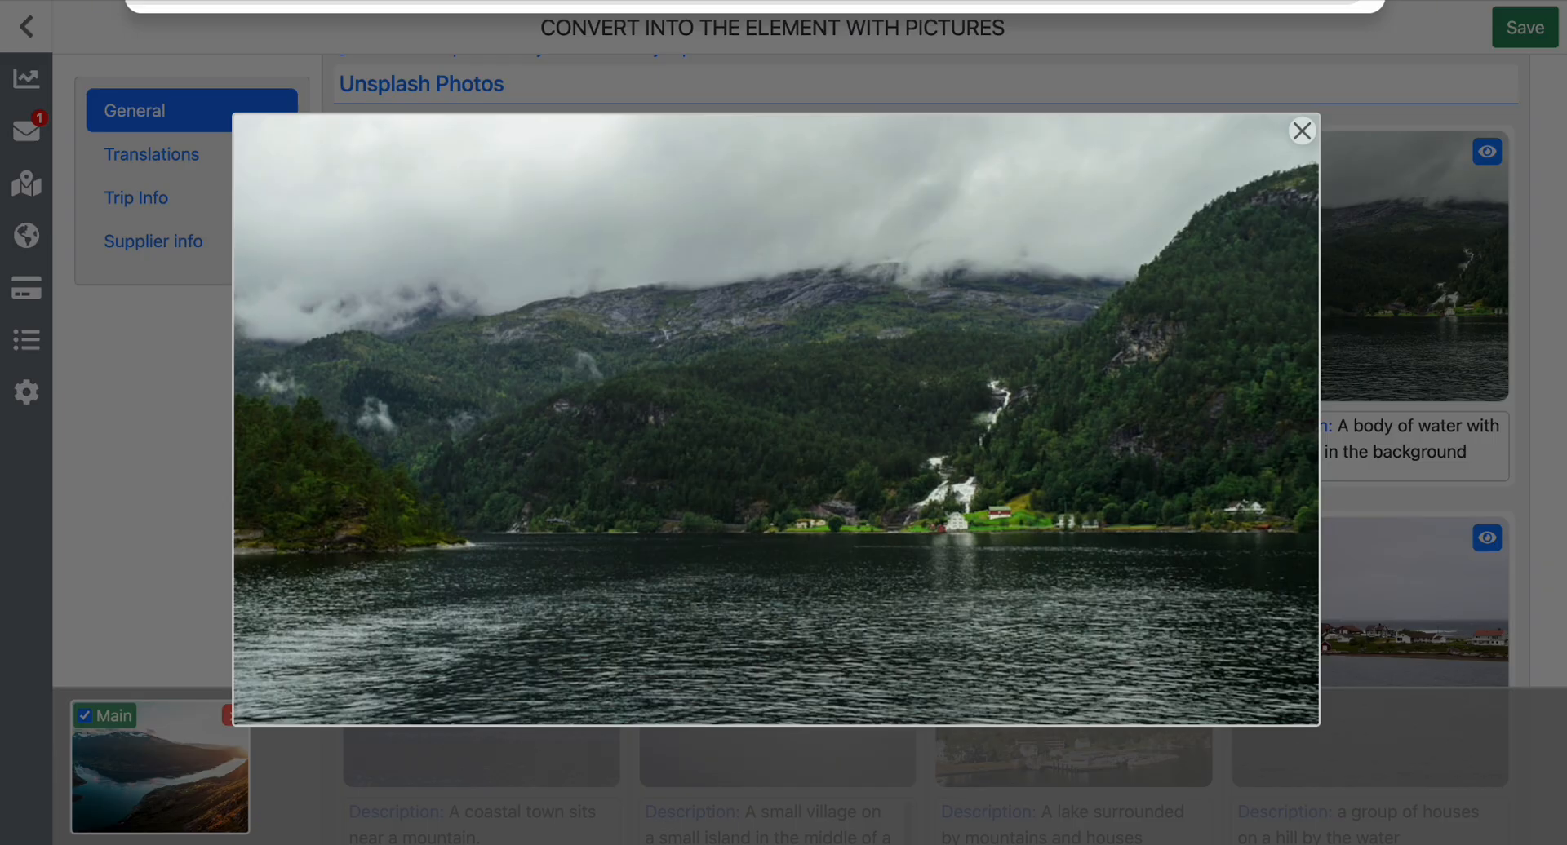
left_click(548, 3)
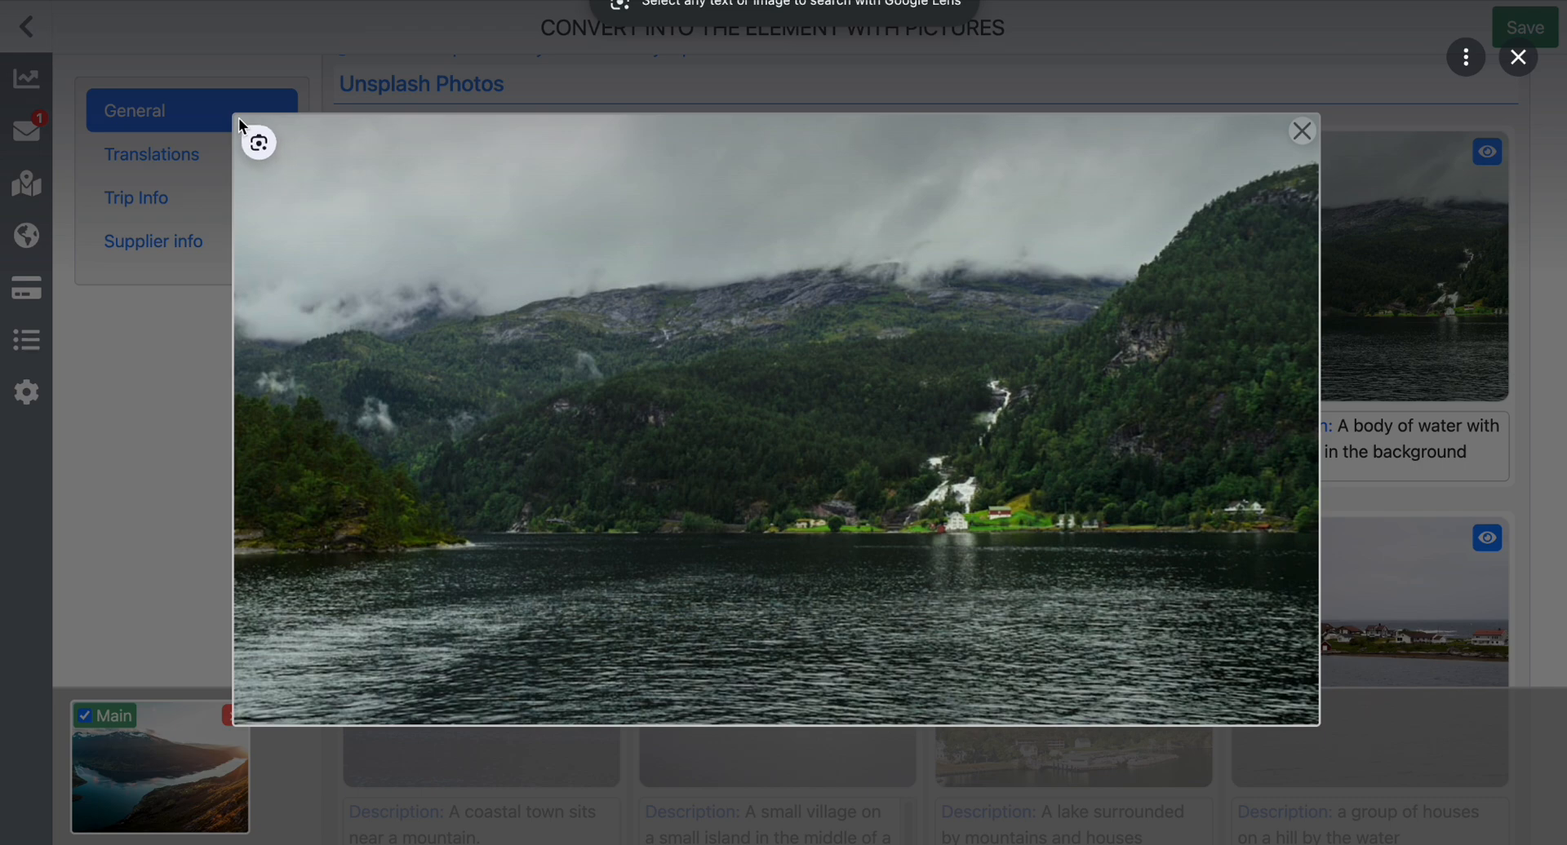
left_click_drag(239, 117, 1319, 716)
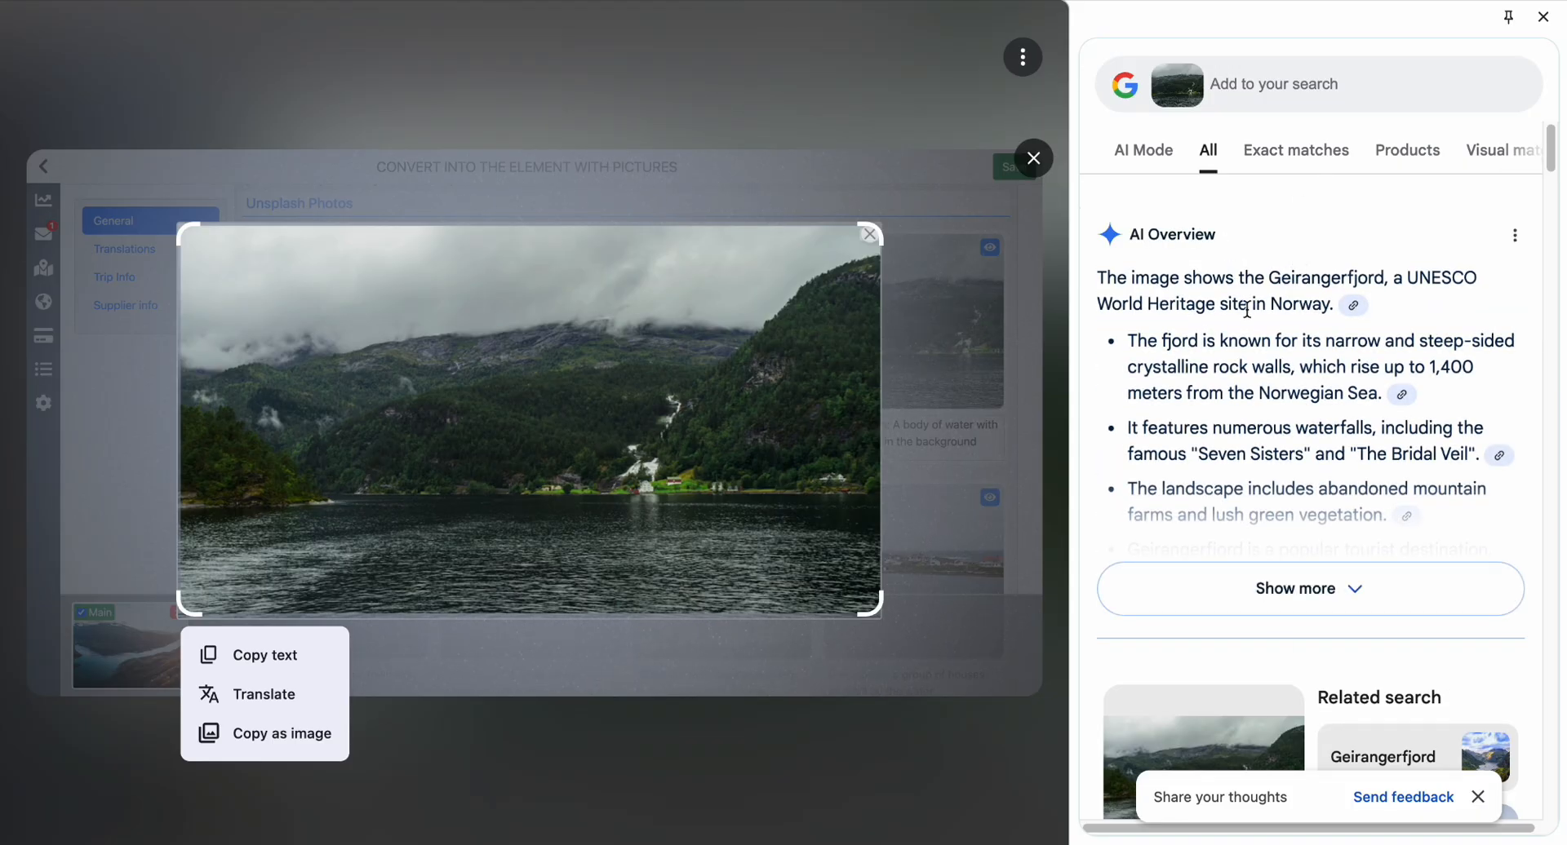
scroll(1247, 311, "down", 1)
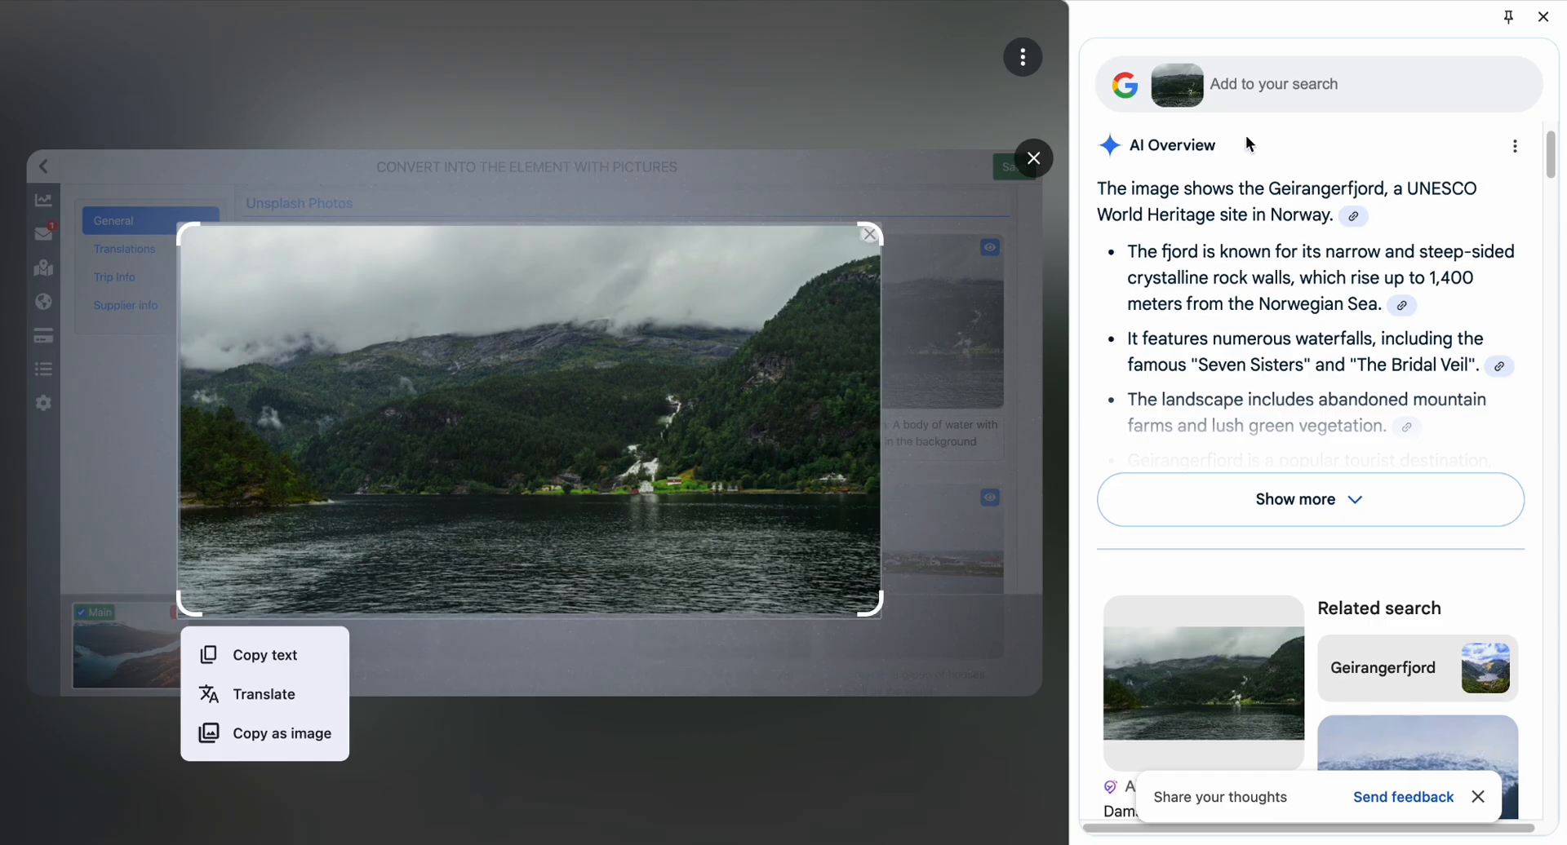
left_click(1034, 159)
left_click(1038, 51)
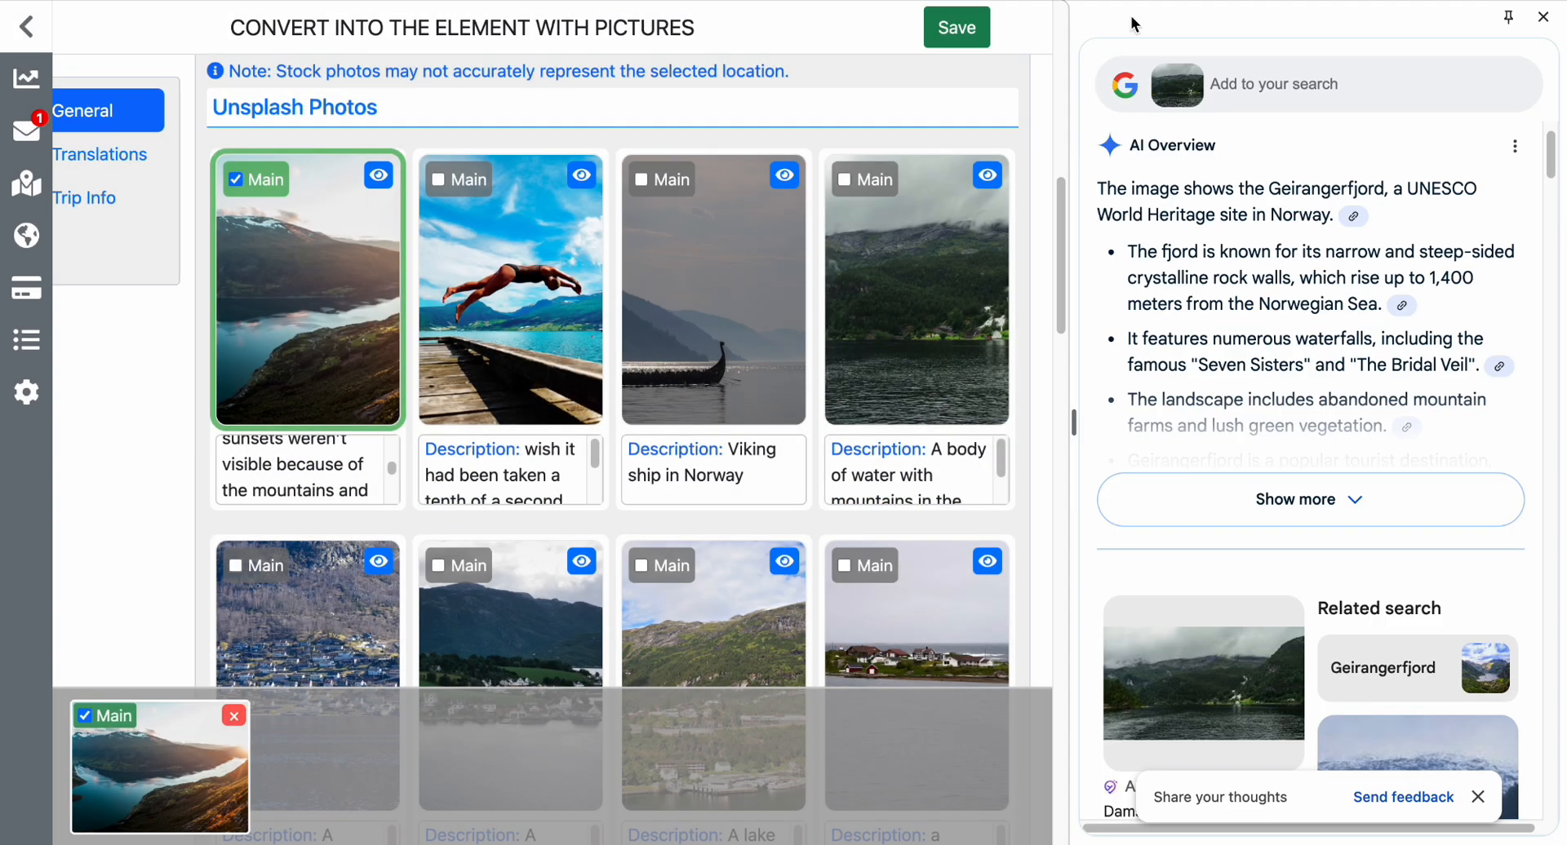
left_click(1543, 17)
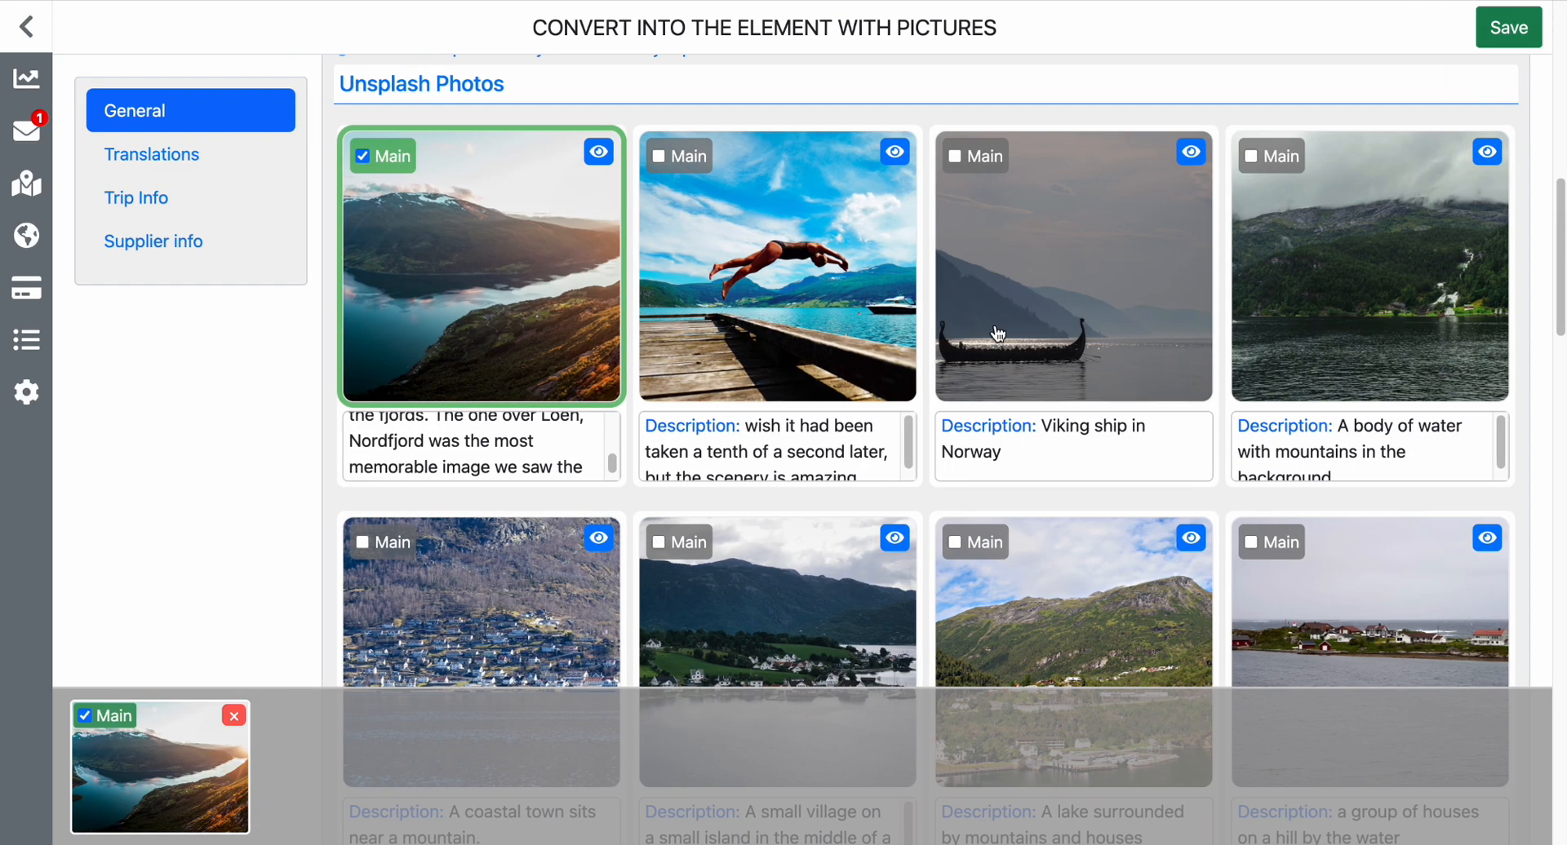
Review the element's Supplier info, Trip Info and Translations sections, and return to the General section.
scroll(996, 436, "up", 2)
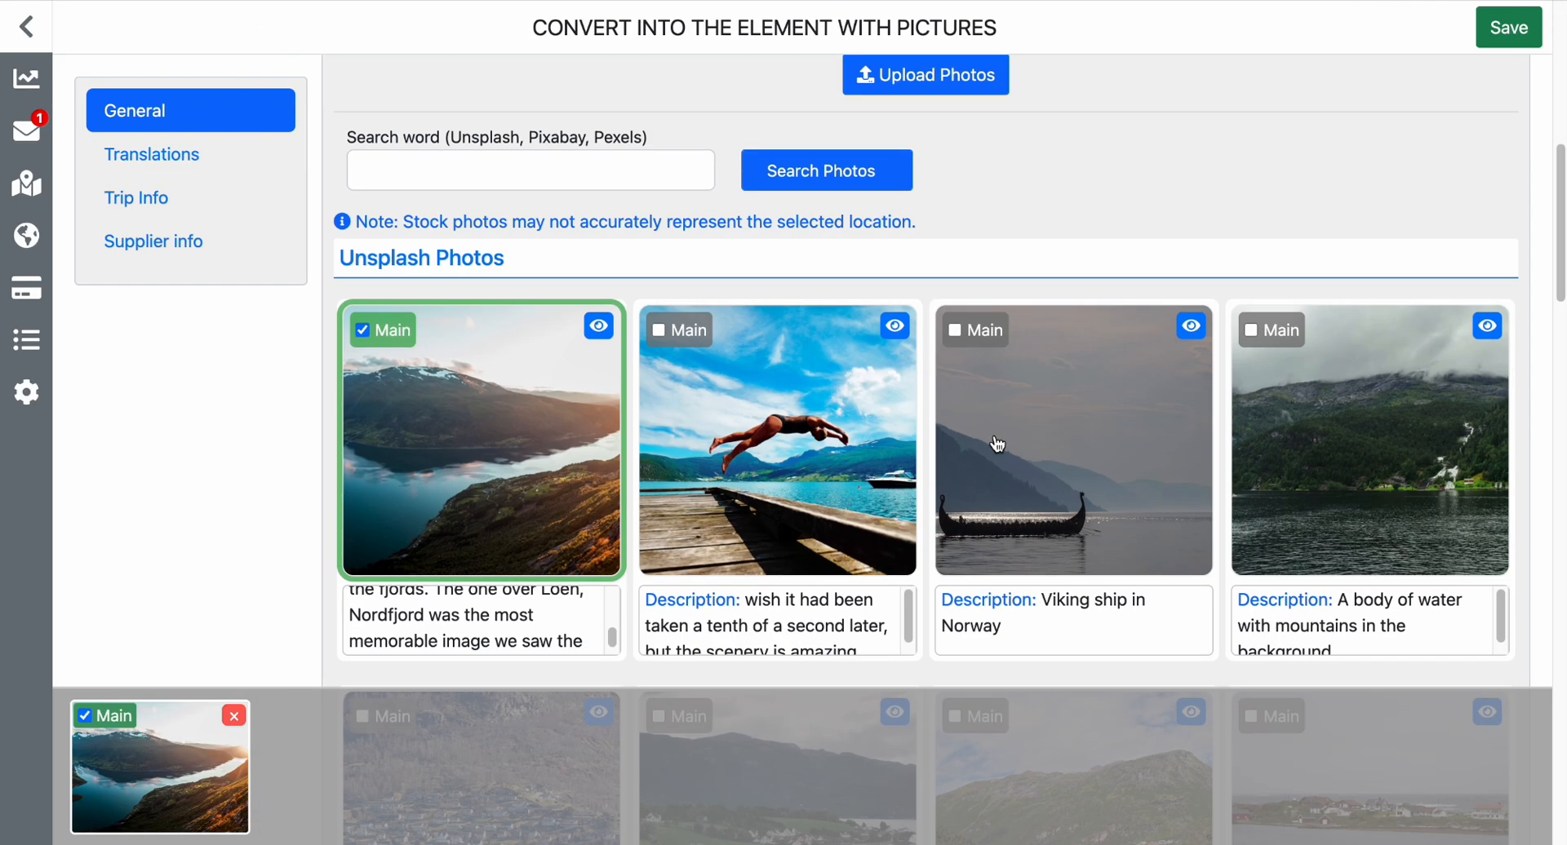
scroll(989, 196, "up", 2)
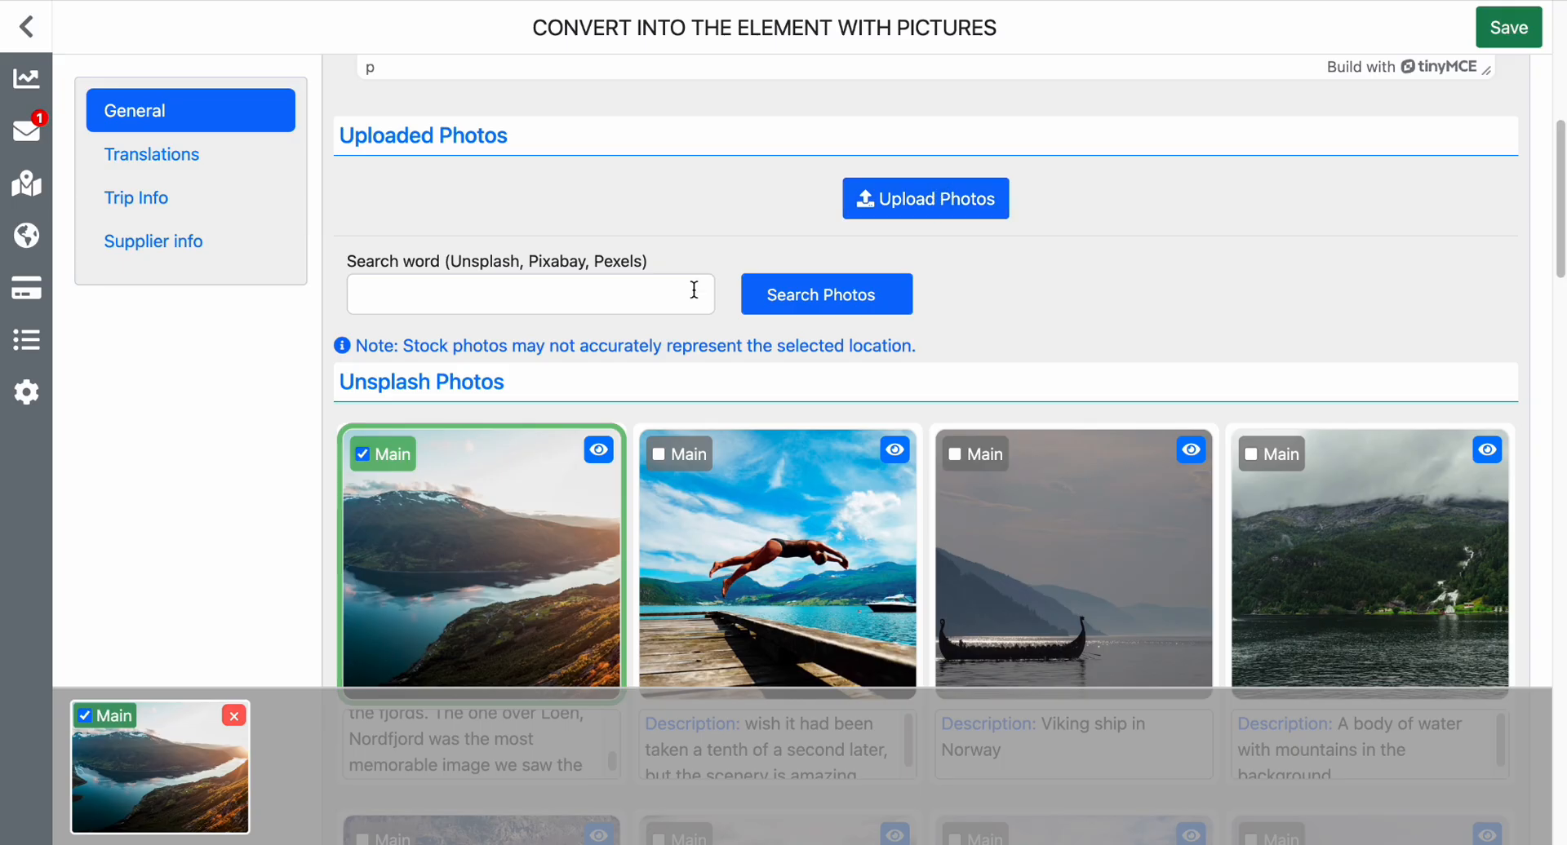
scroll(693, 292, "up", 1)
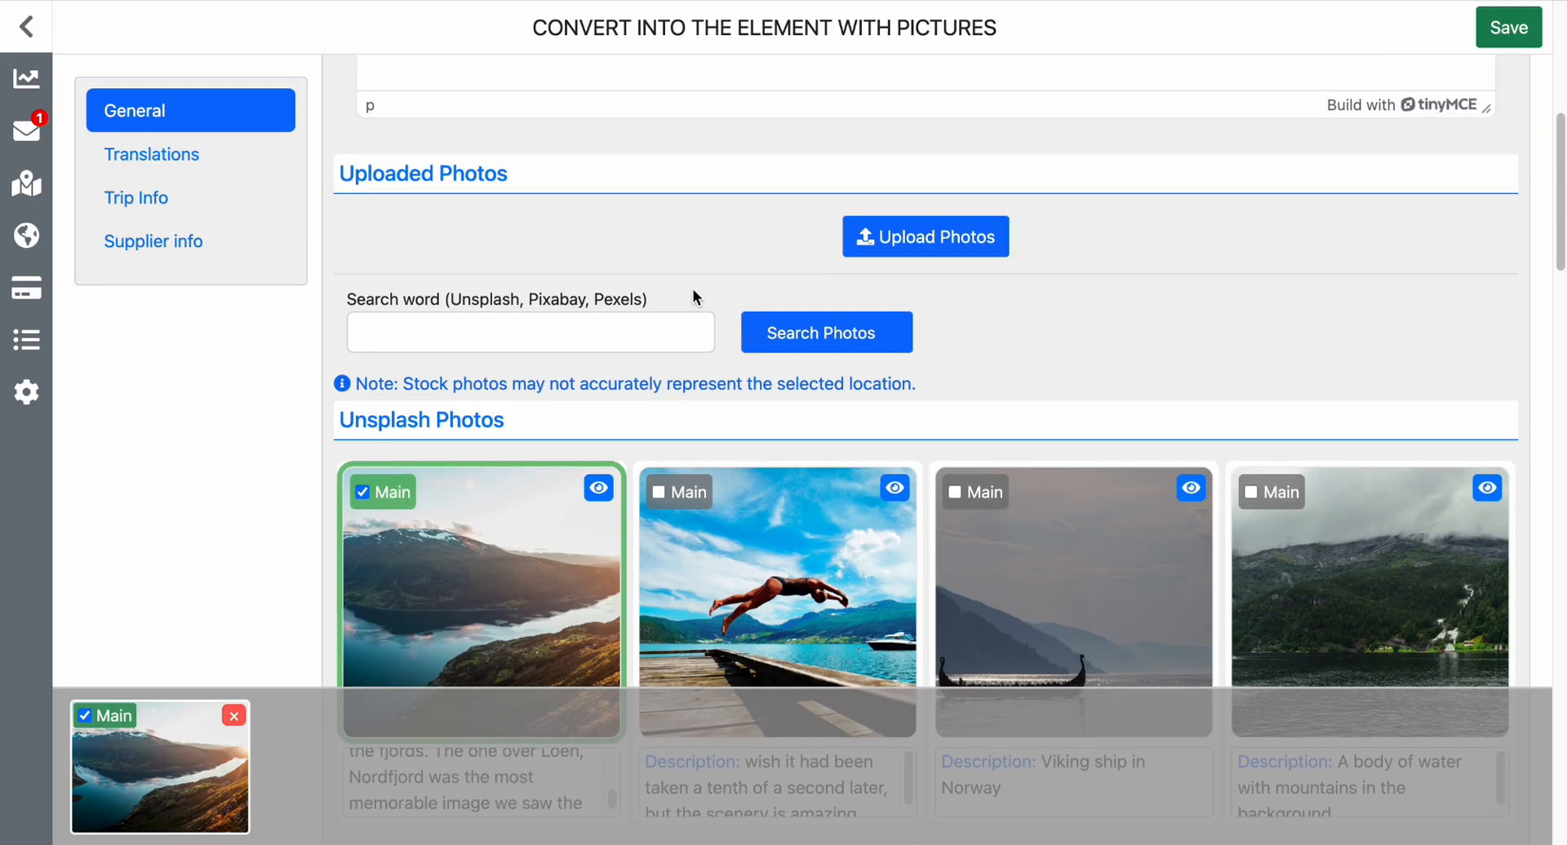
left_click(166, 254)
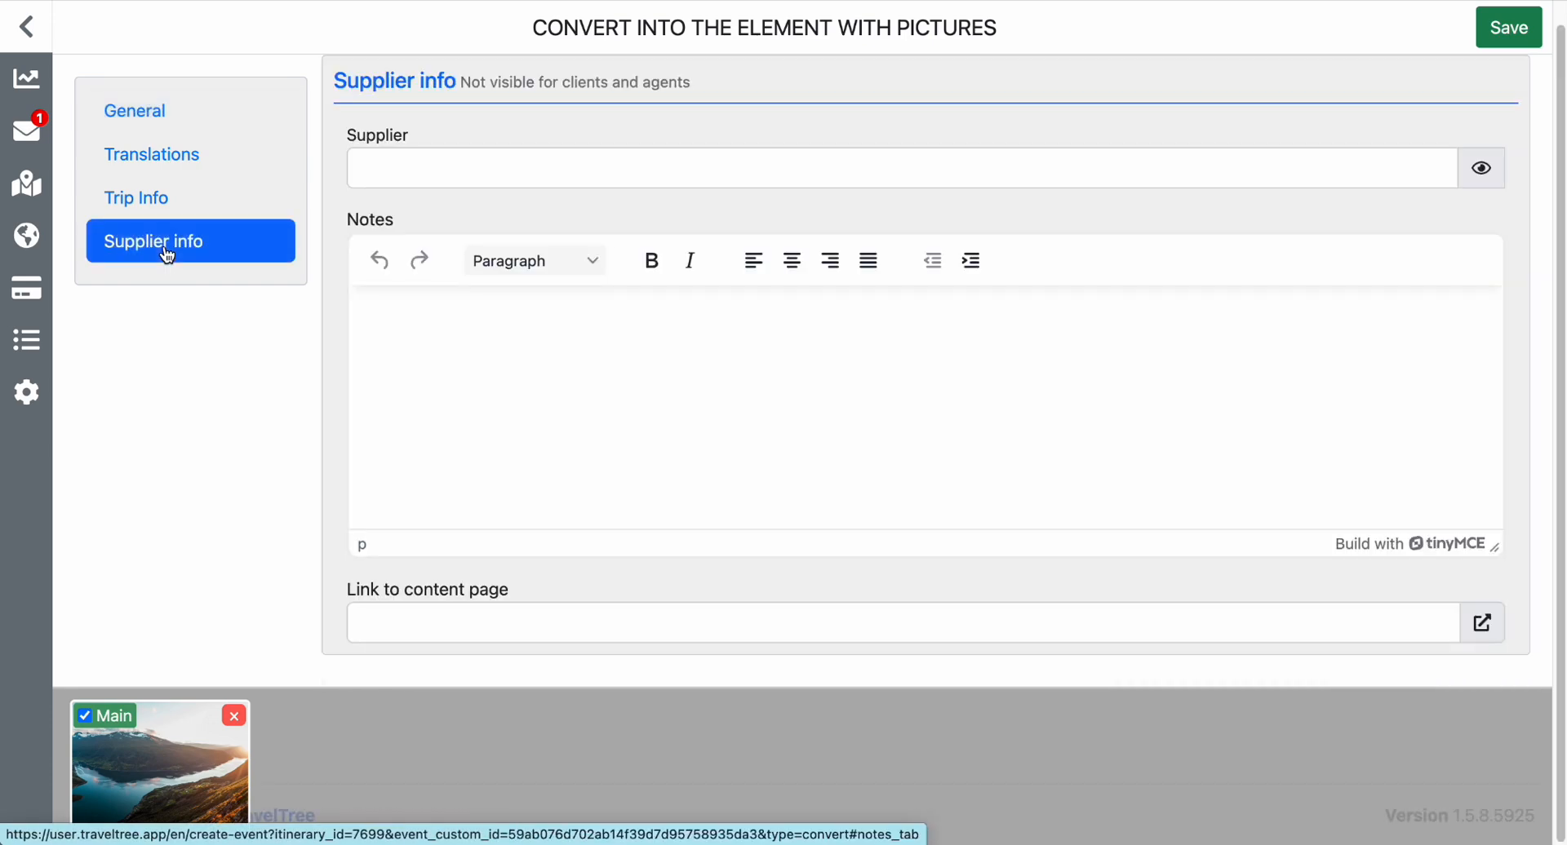
left_click(167, 204)
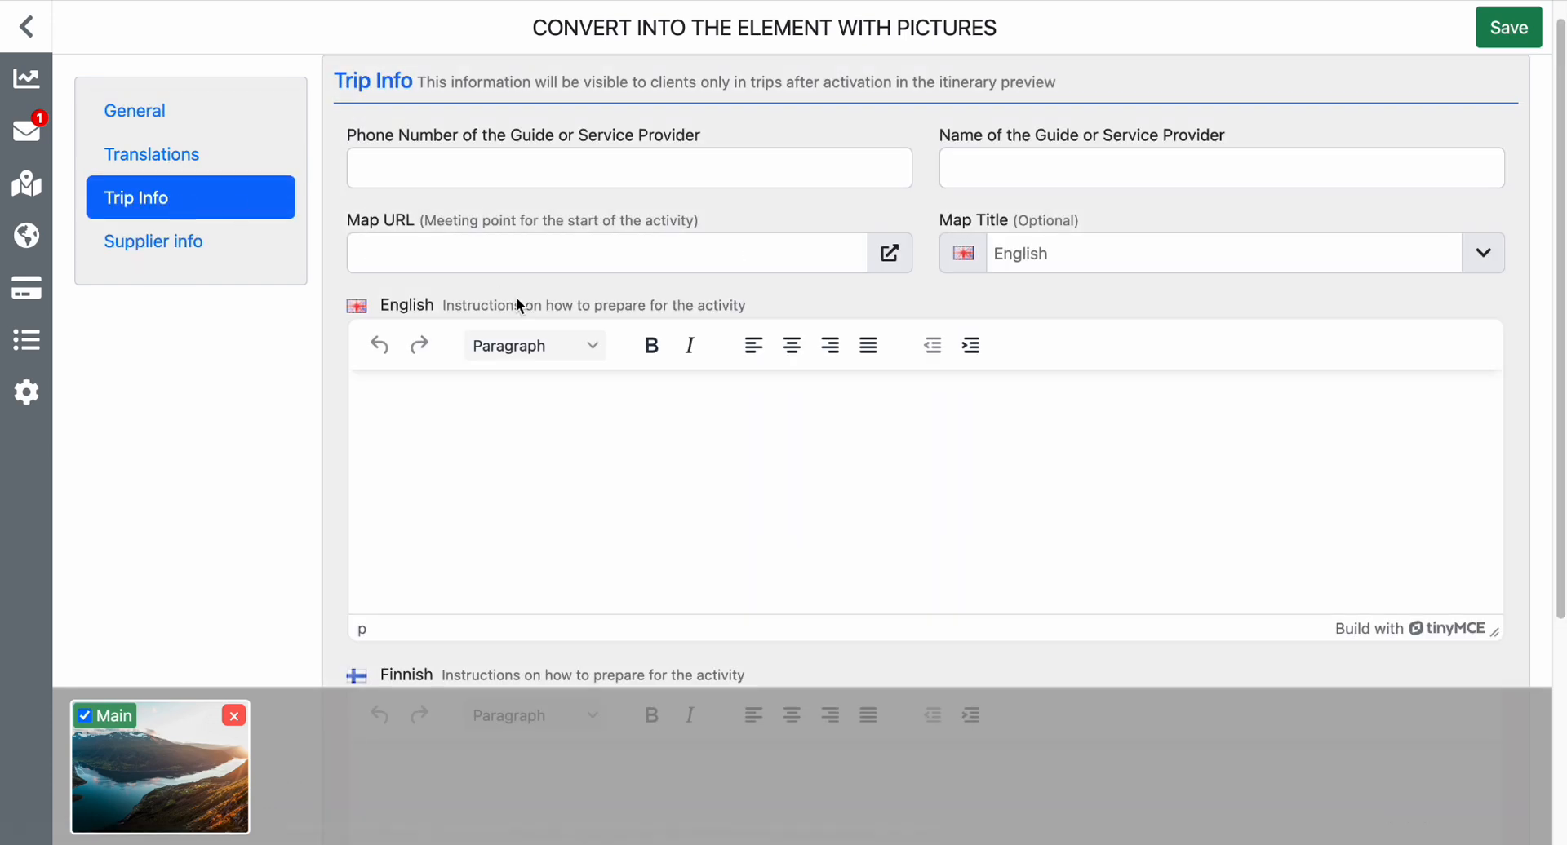
scroll(519, 304, "down", 3)
scroll(519, 304, "up", 3)
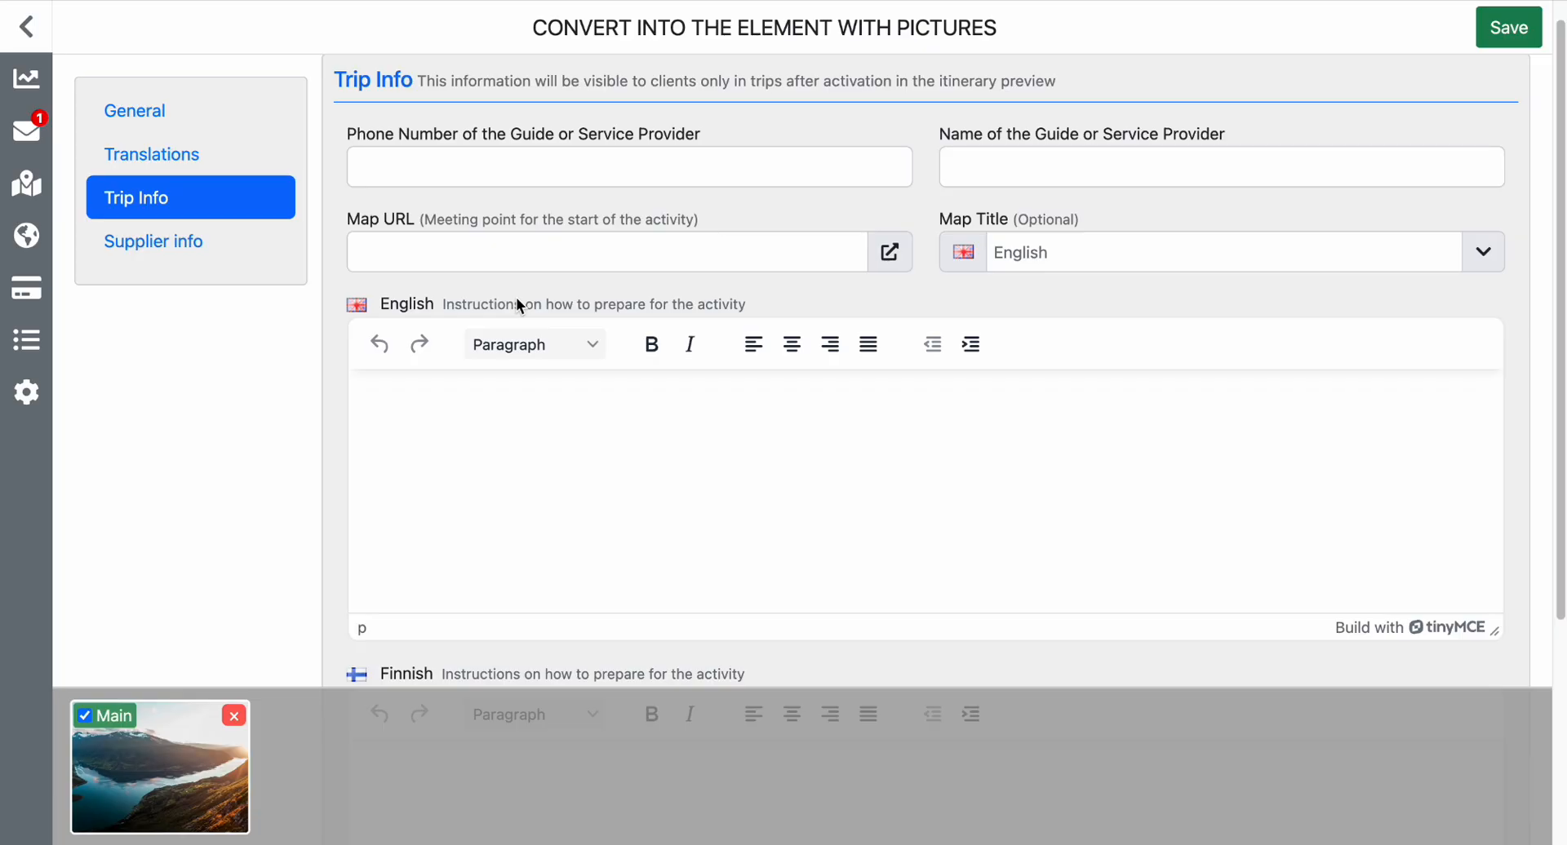
left_click(223, 175)
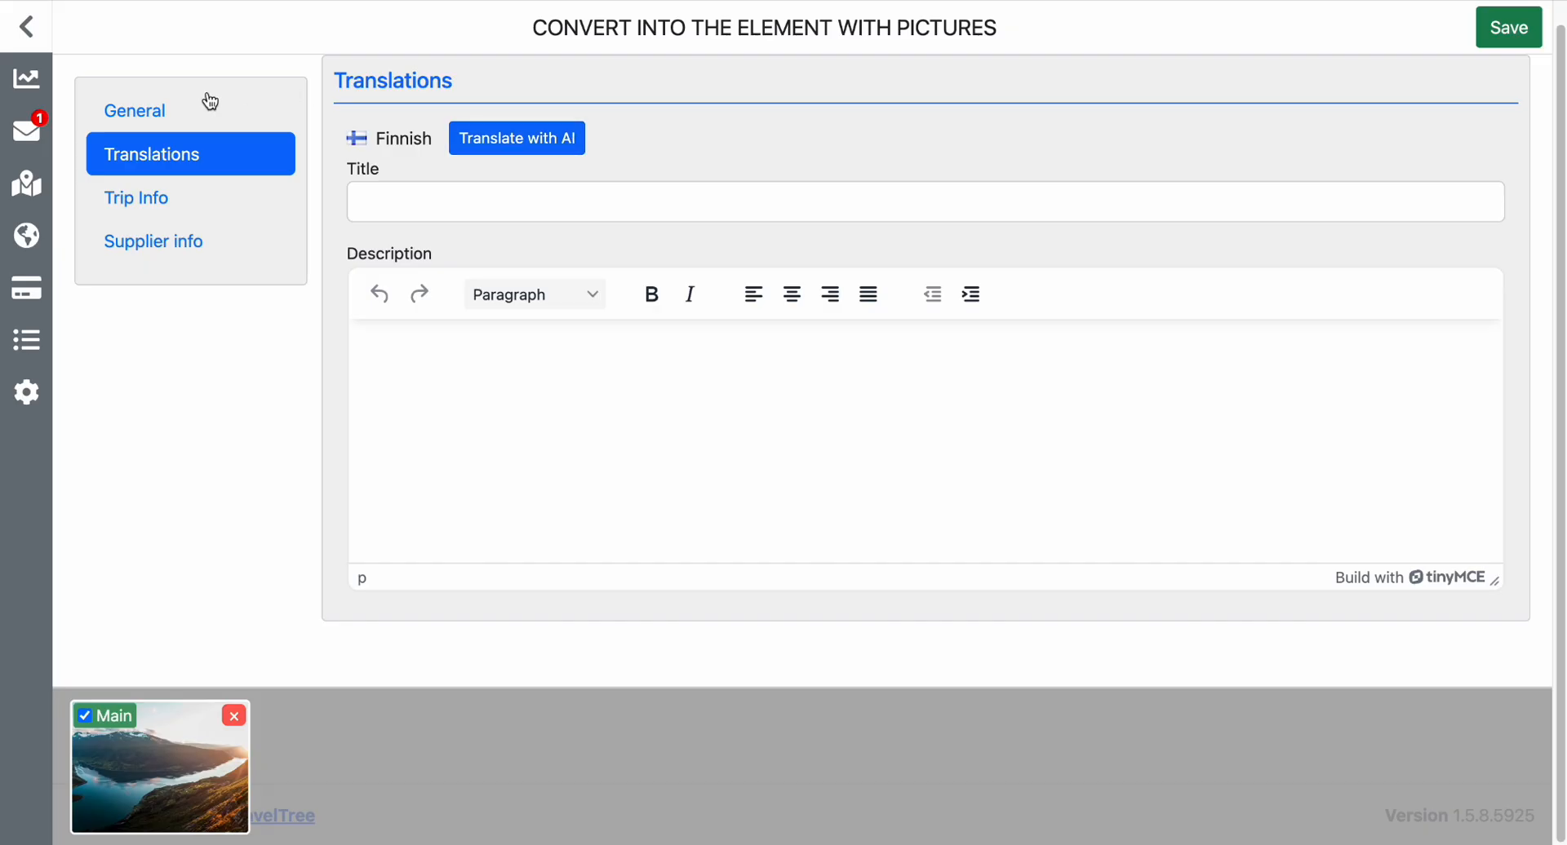
left_click(200, 118)
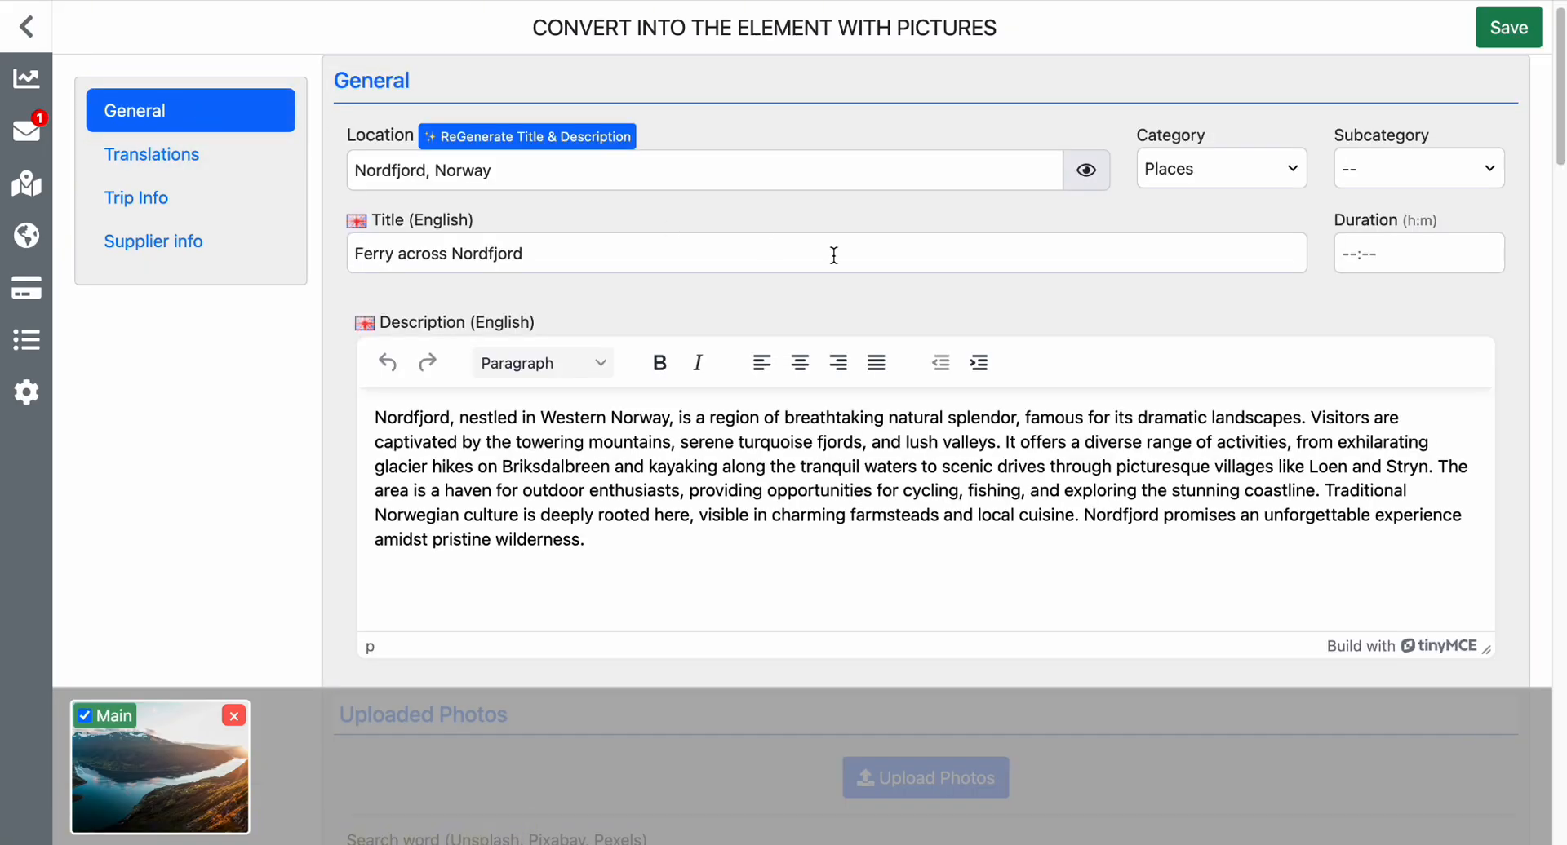
Set the element's subcategory to River / Lake / Fjord and save the converted element.
scroll(834, 255, "up", 1)
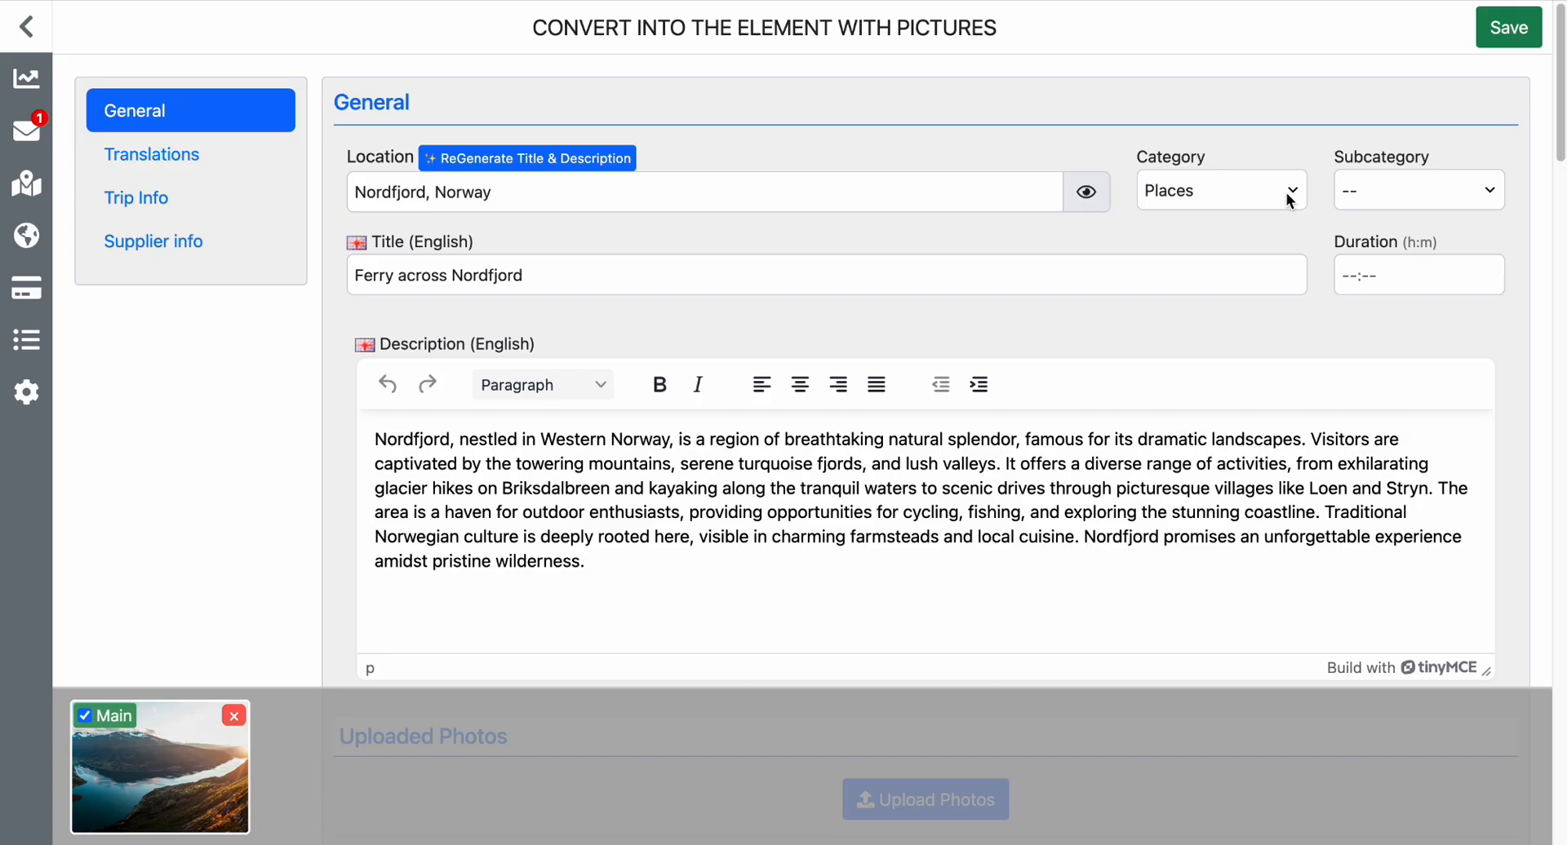
left_click(1428, 194)
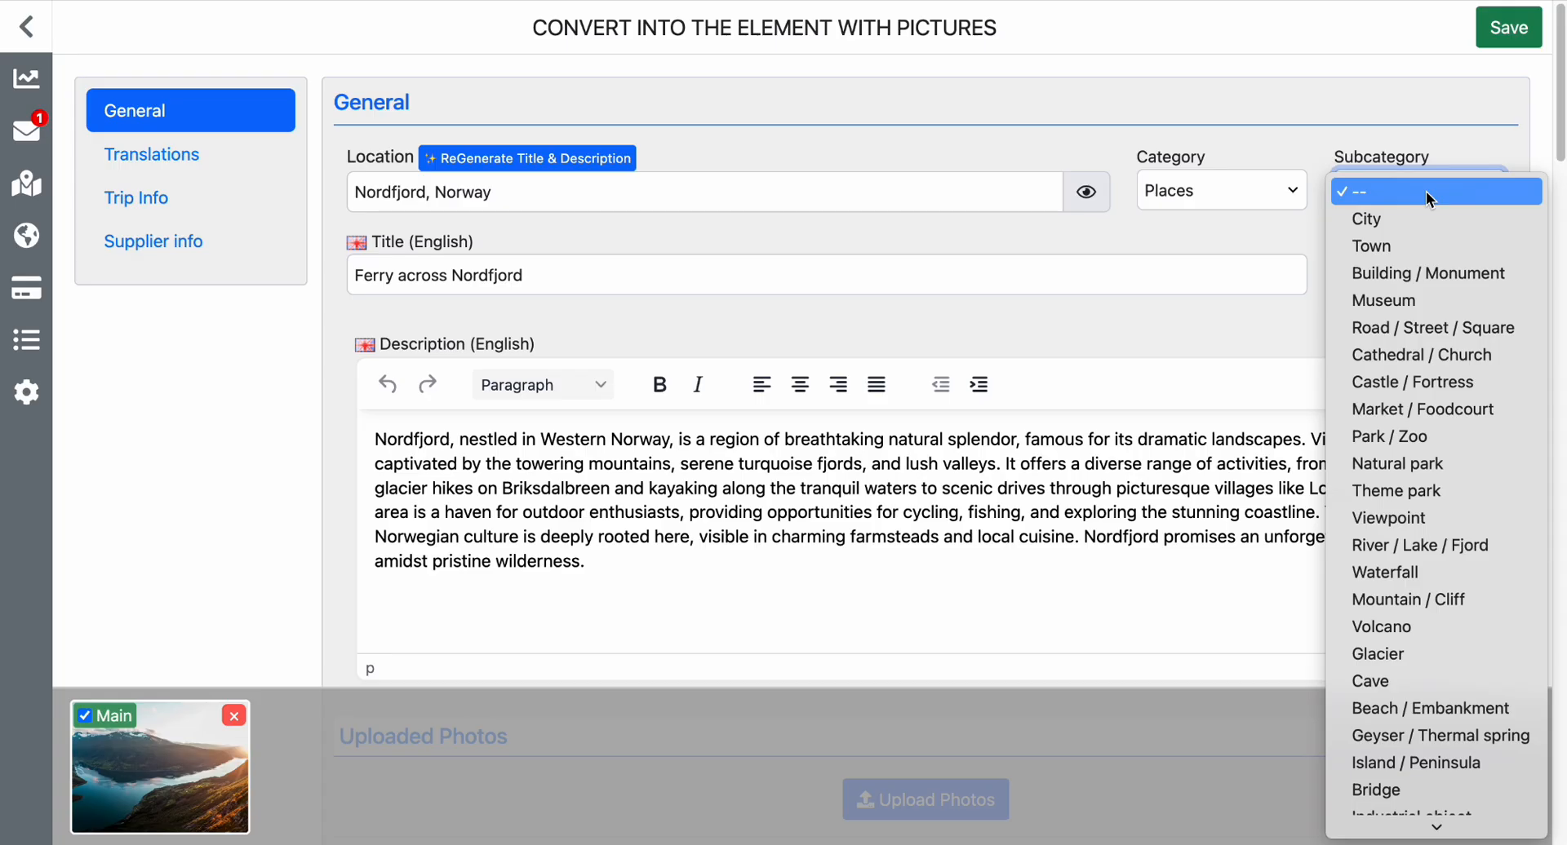
left_click(1443, 546)
scroll(1506, 410, "down", 5)
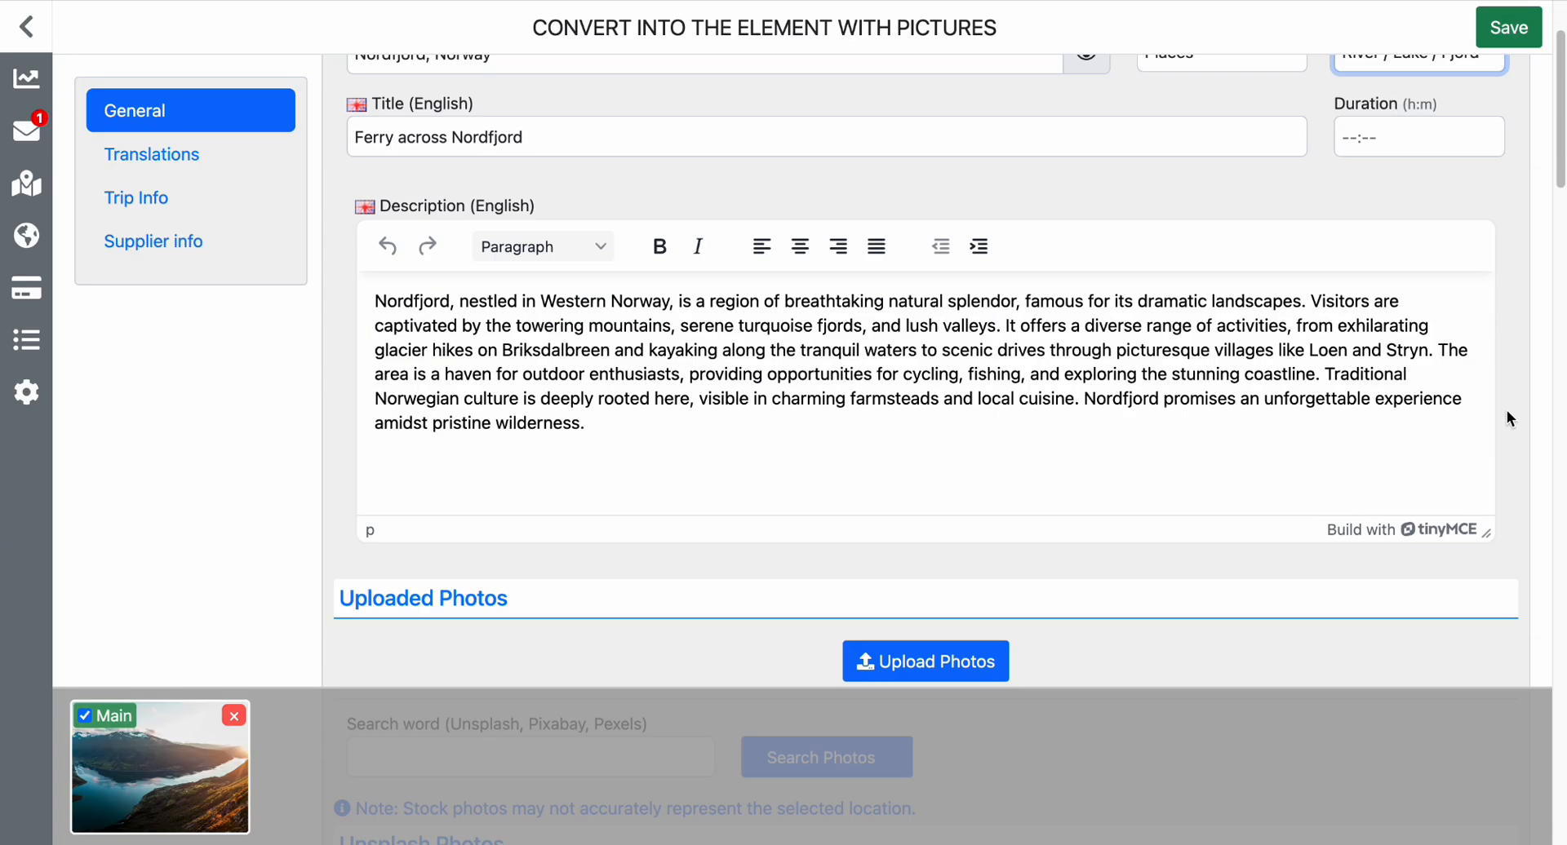
scroll(1507, 410, "up", 4)
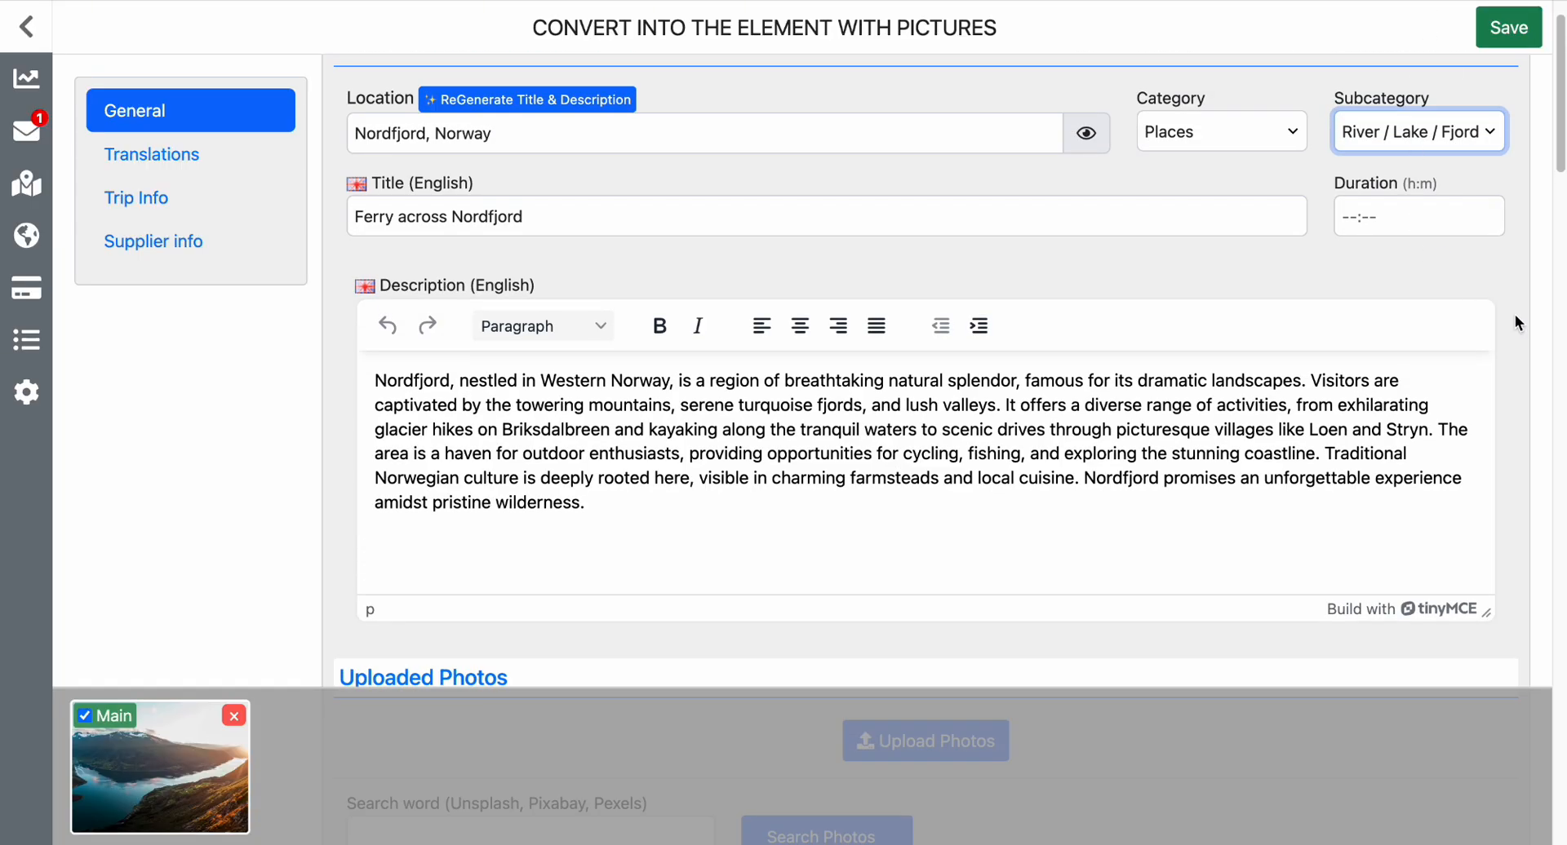
scroll(1514, 316, "down", 10)
scroll(1515, 316, "up", 12)
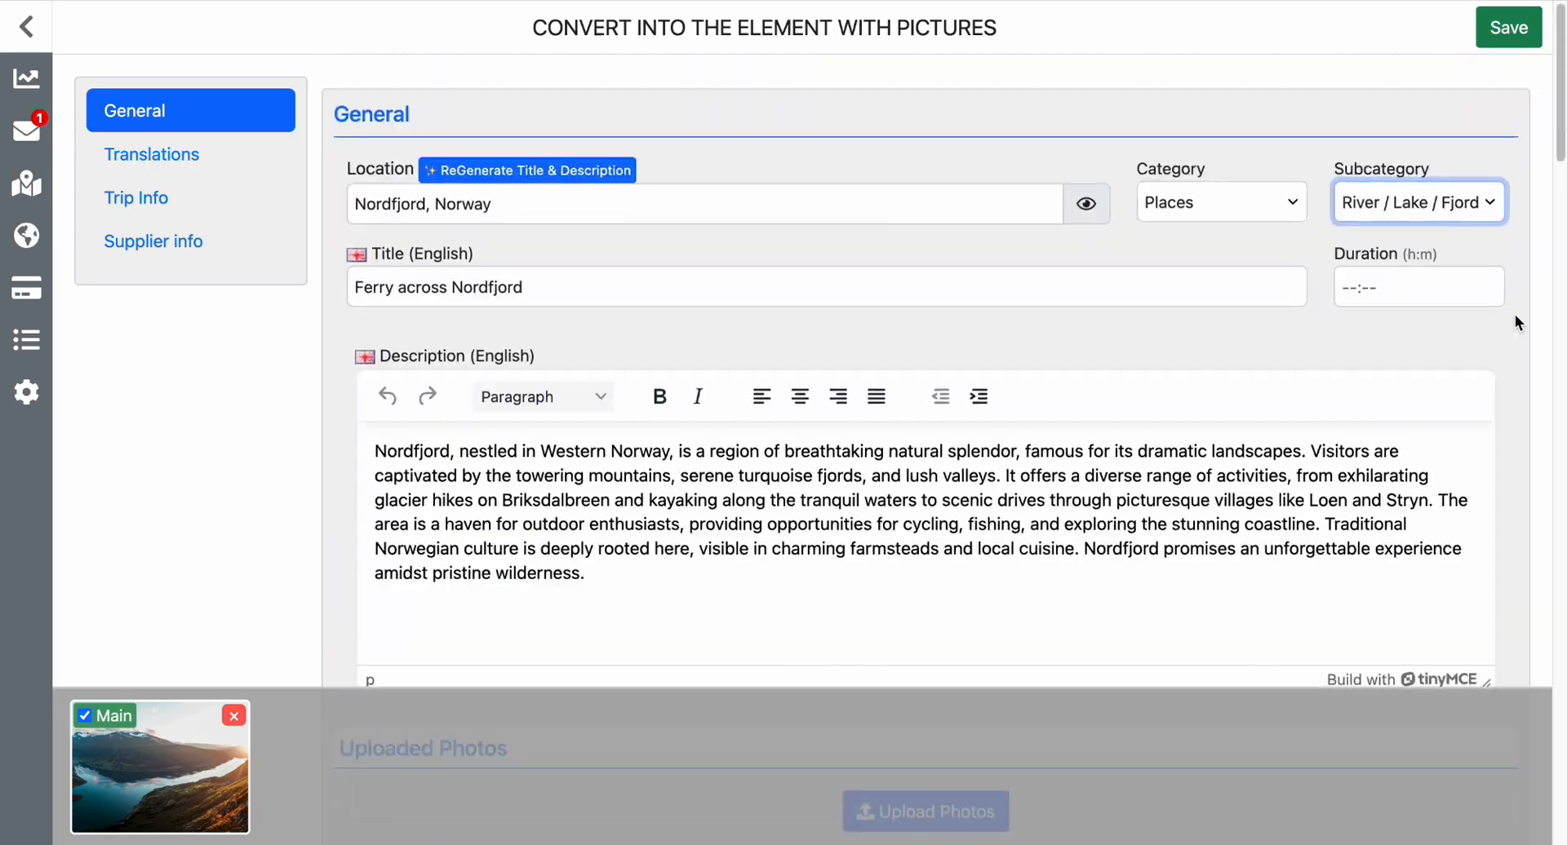
left_click(1521, 42)
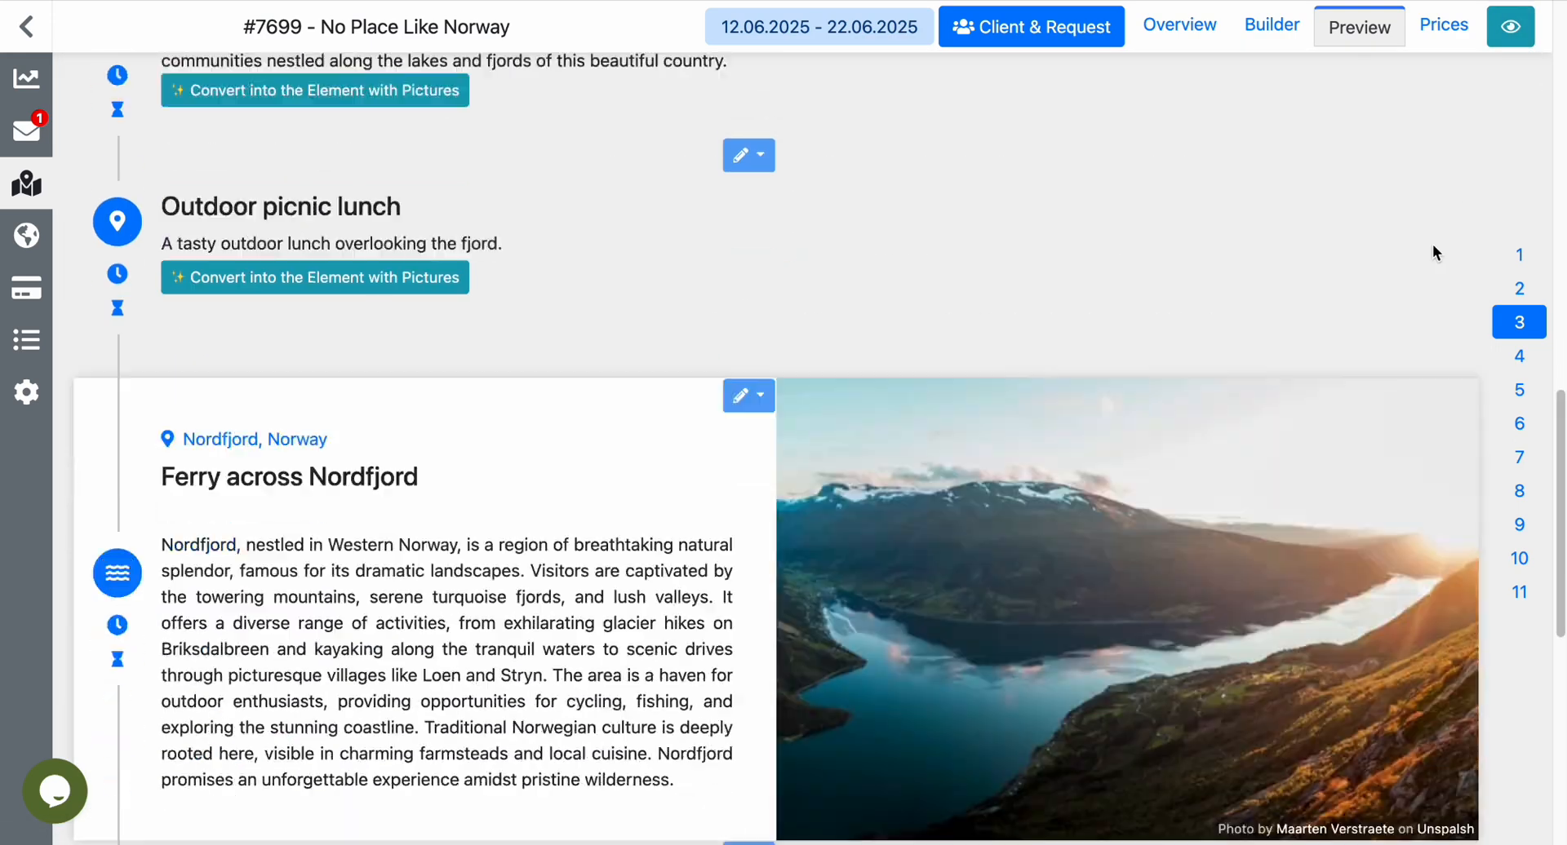
Check the converted Ferry across Nordfjord element in the itinerary preview and show its editing options.
scroll(1437, 253, "down", 4)
scroll(1436, 254, "up", 2)
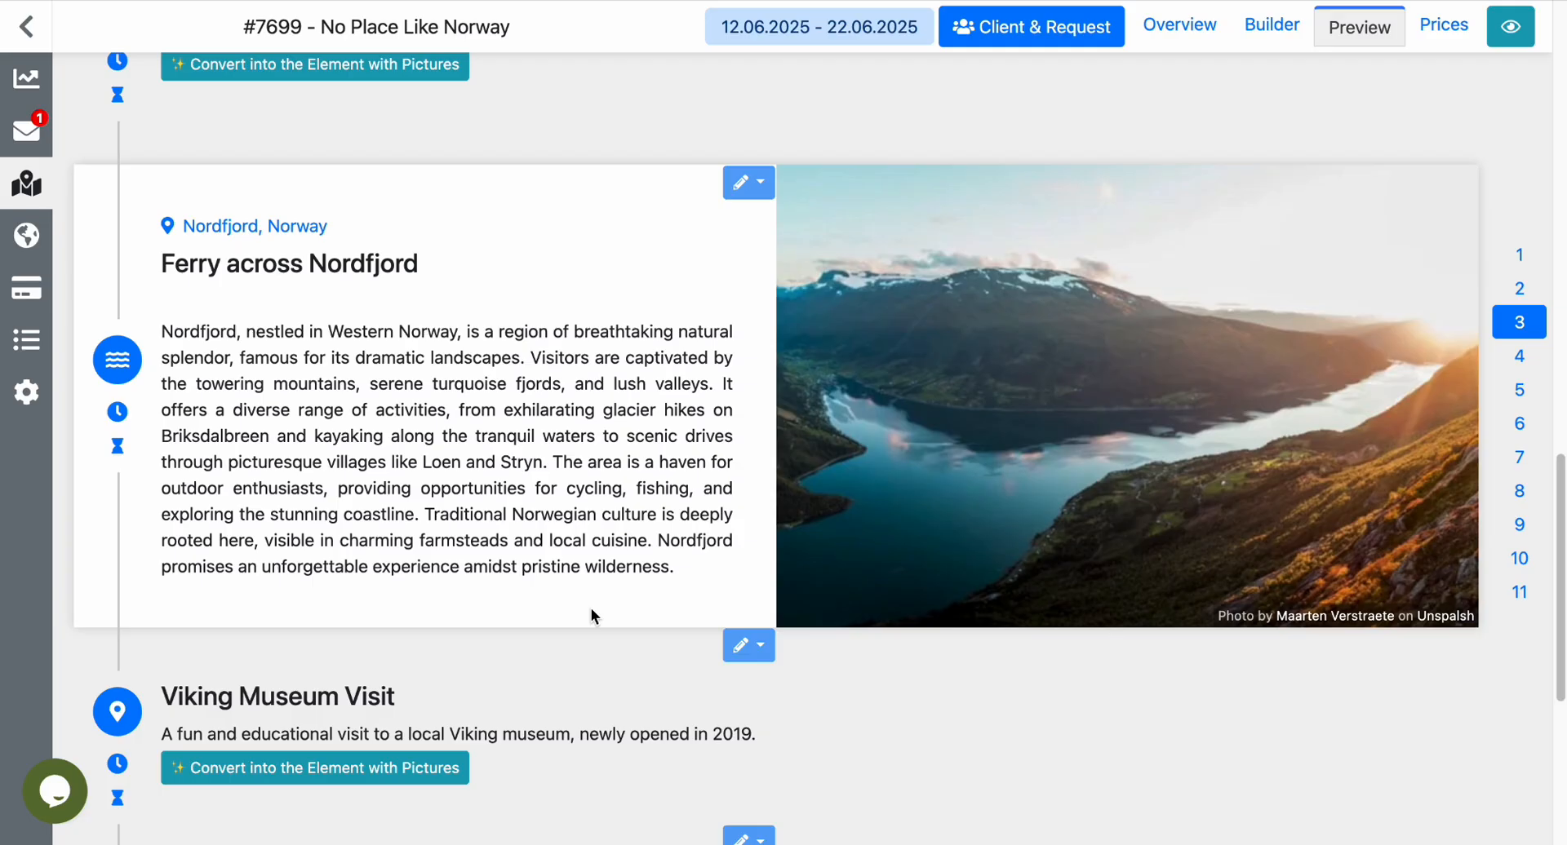
left_click(761, 187)
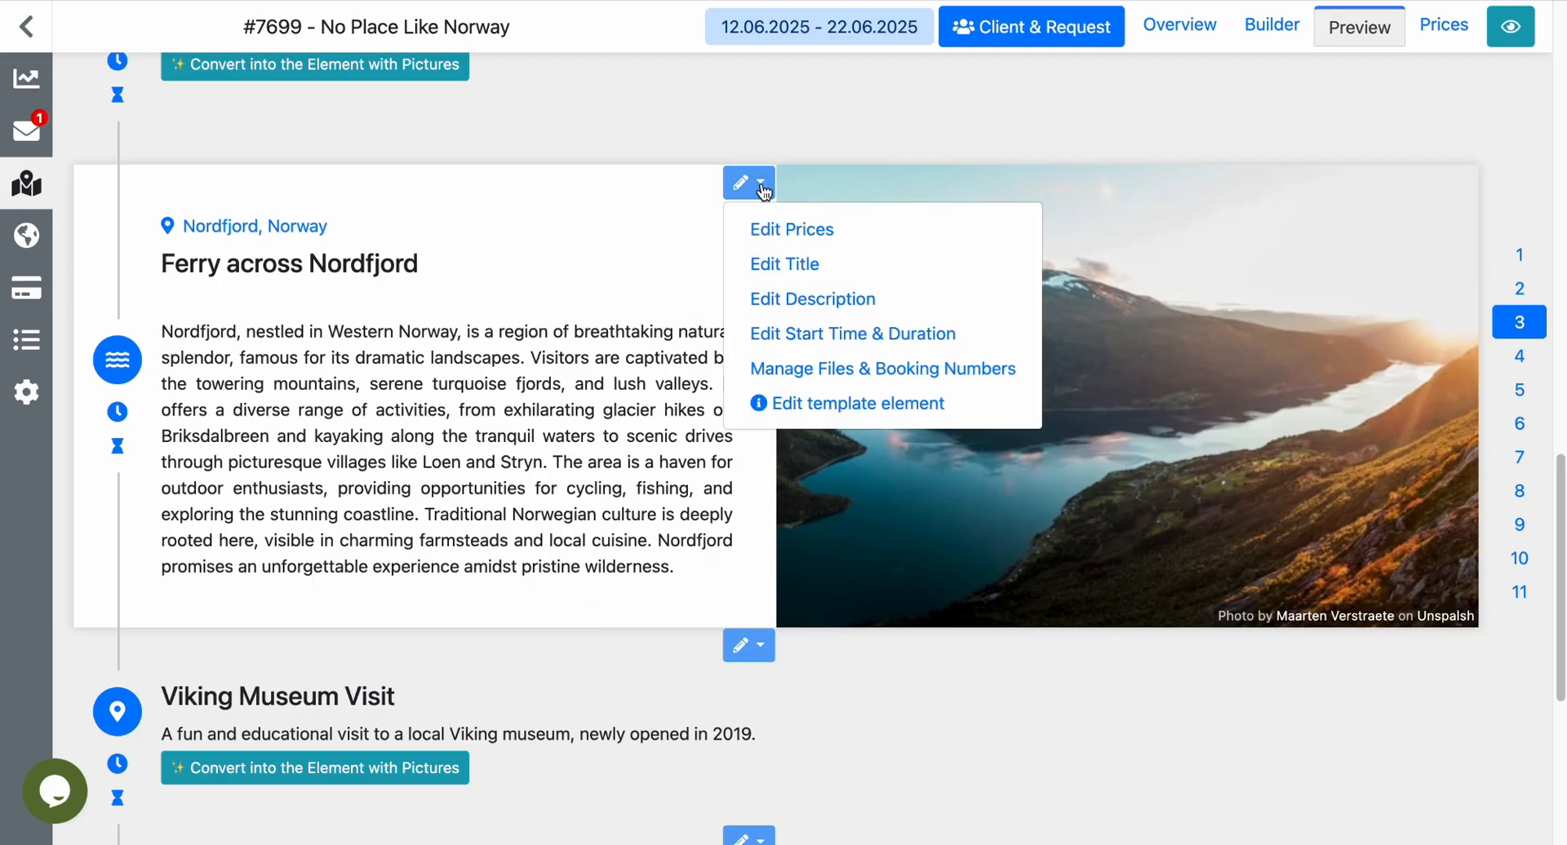
Open the library's Elements page in a new browser tab and switch to it.
mouse_move(20, 345)
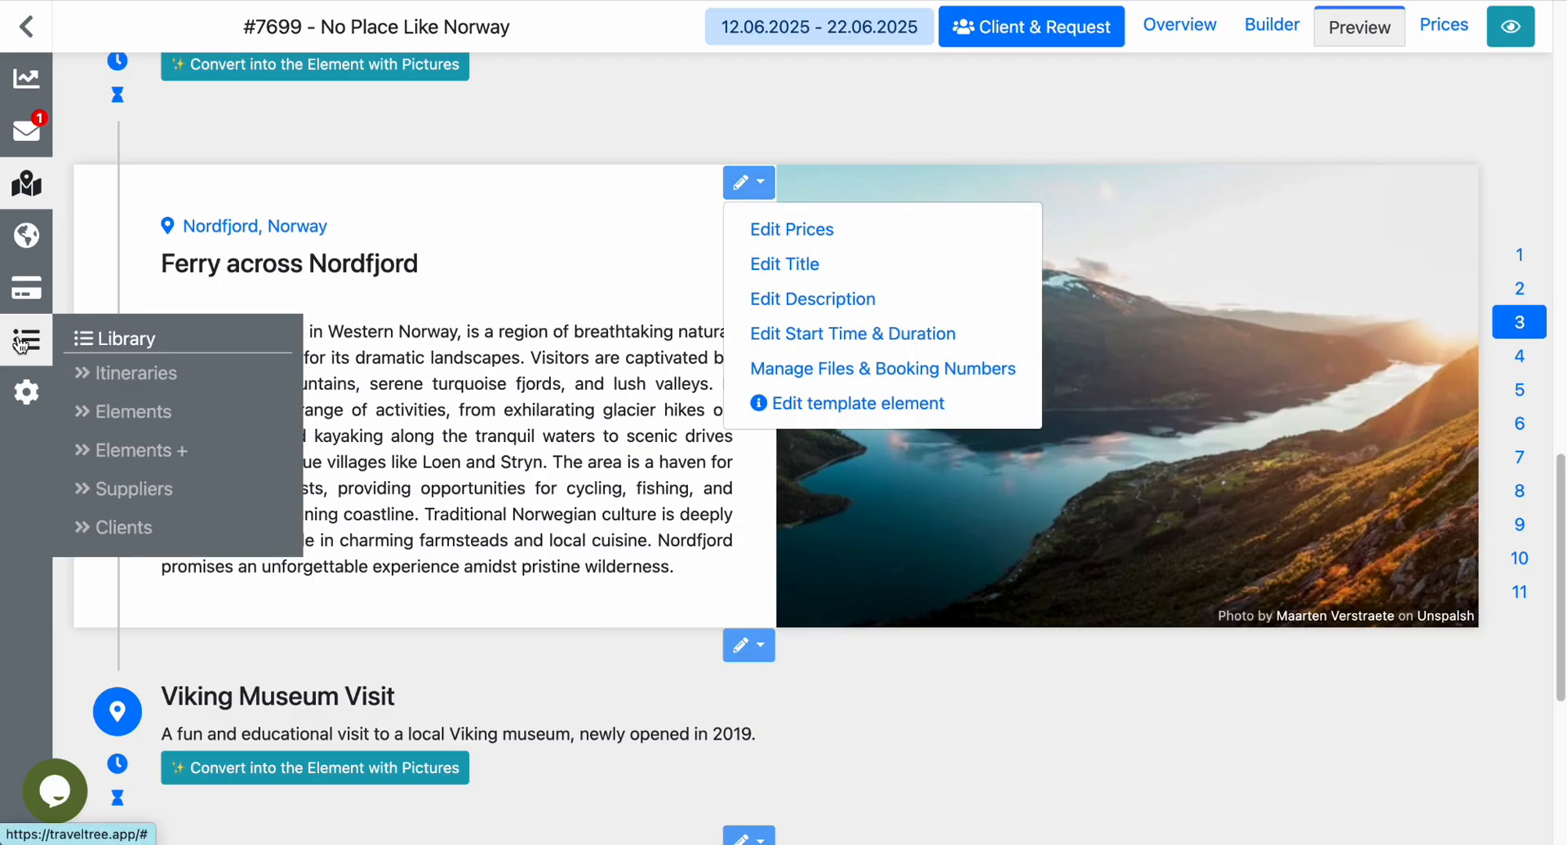
right_click(131, 424)
left_click(204, 427)
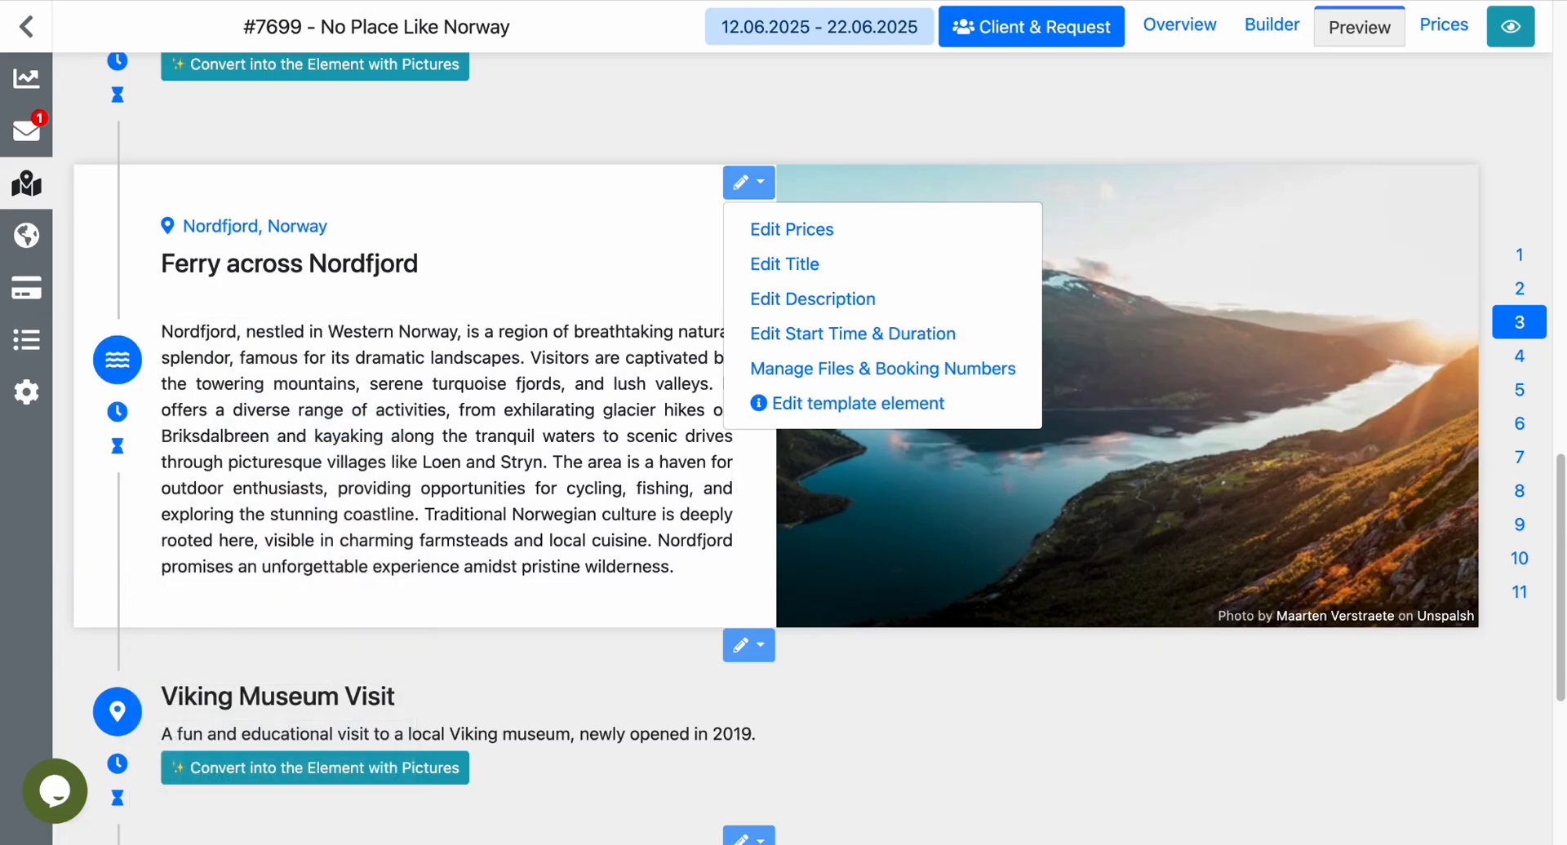
key("ctrl+Tab")
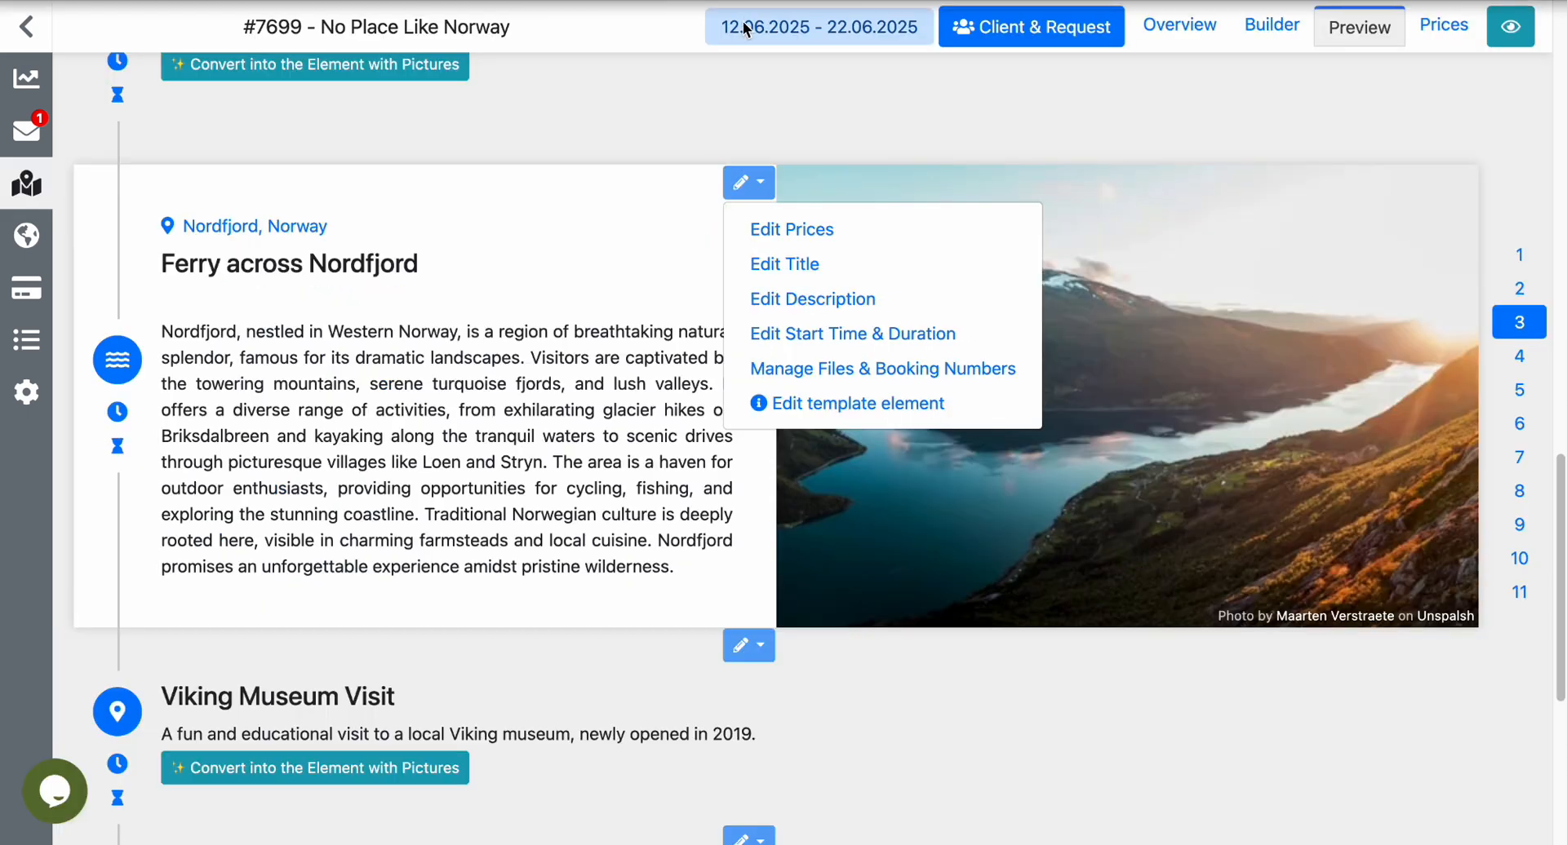
Dismiss the editing options and look over Day 3's cover photo, introduction and elements in the itinerary preview.
left_click(733, 92)
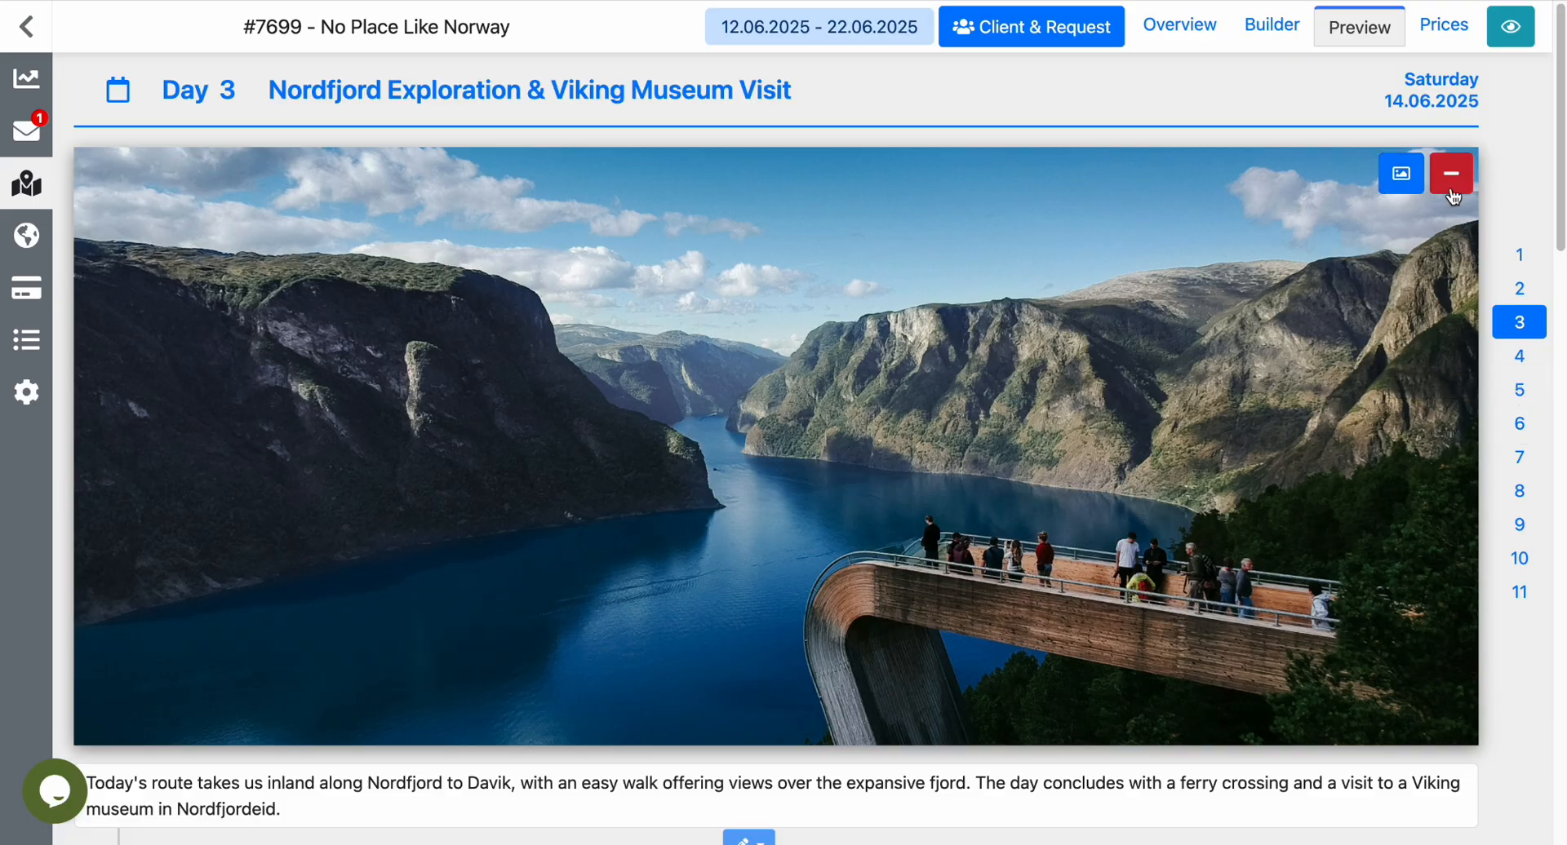
scroll(1451, 196, "down", 6)
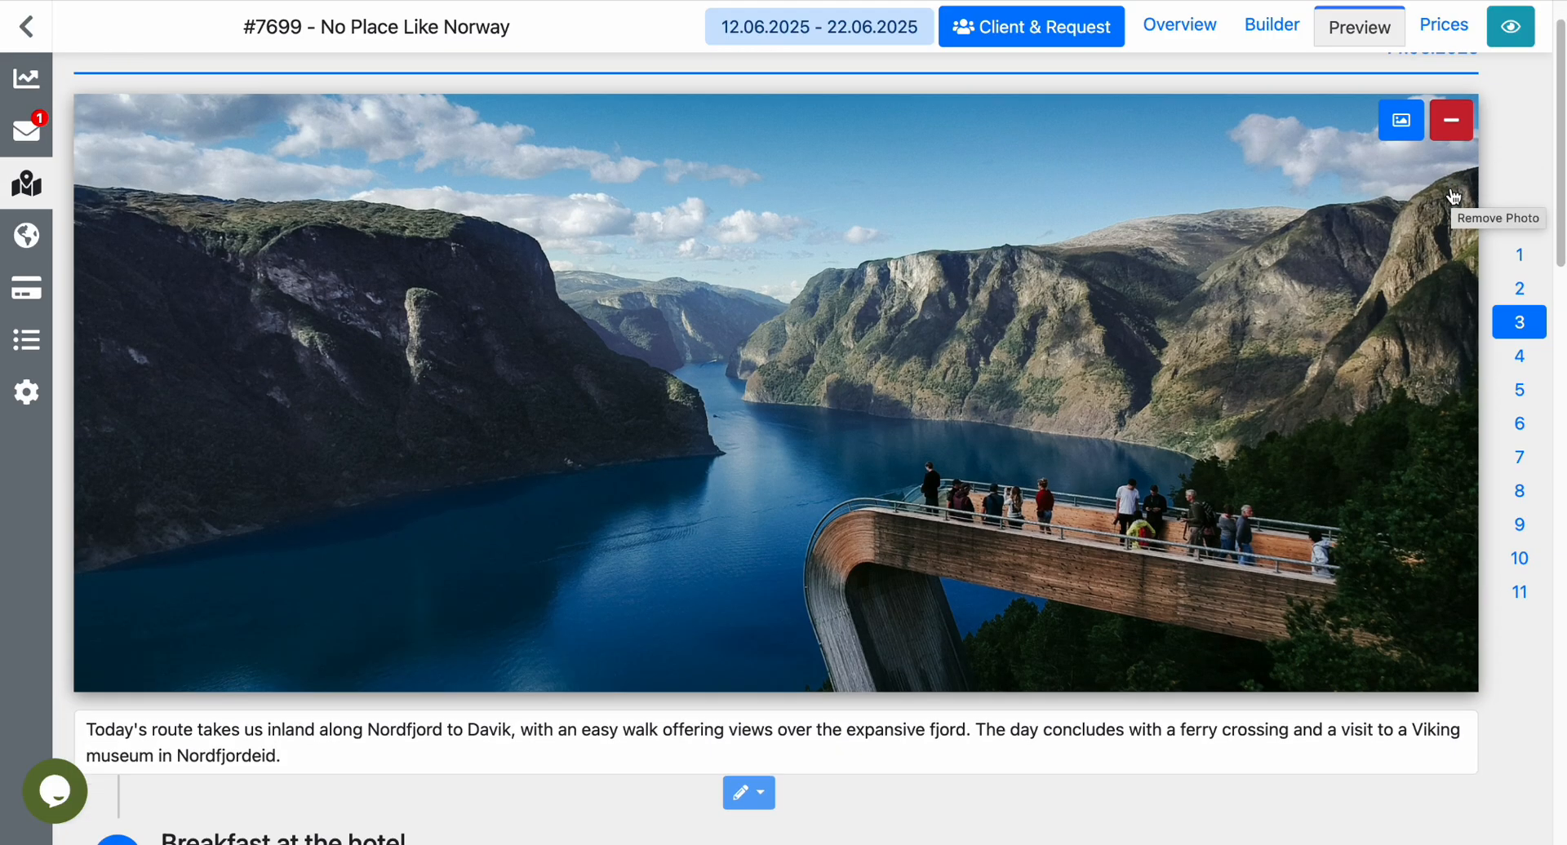
scroll(1454, 196, "down", 4)
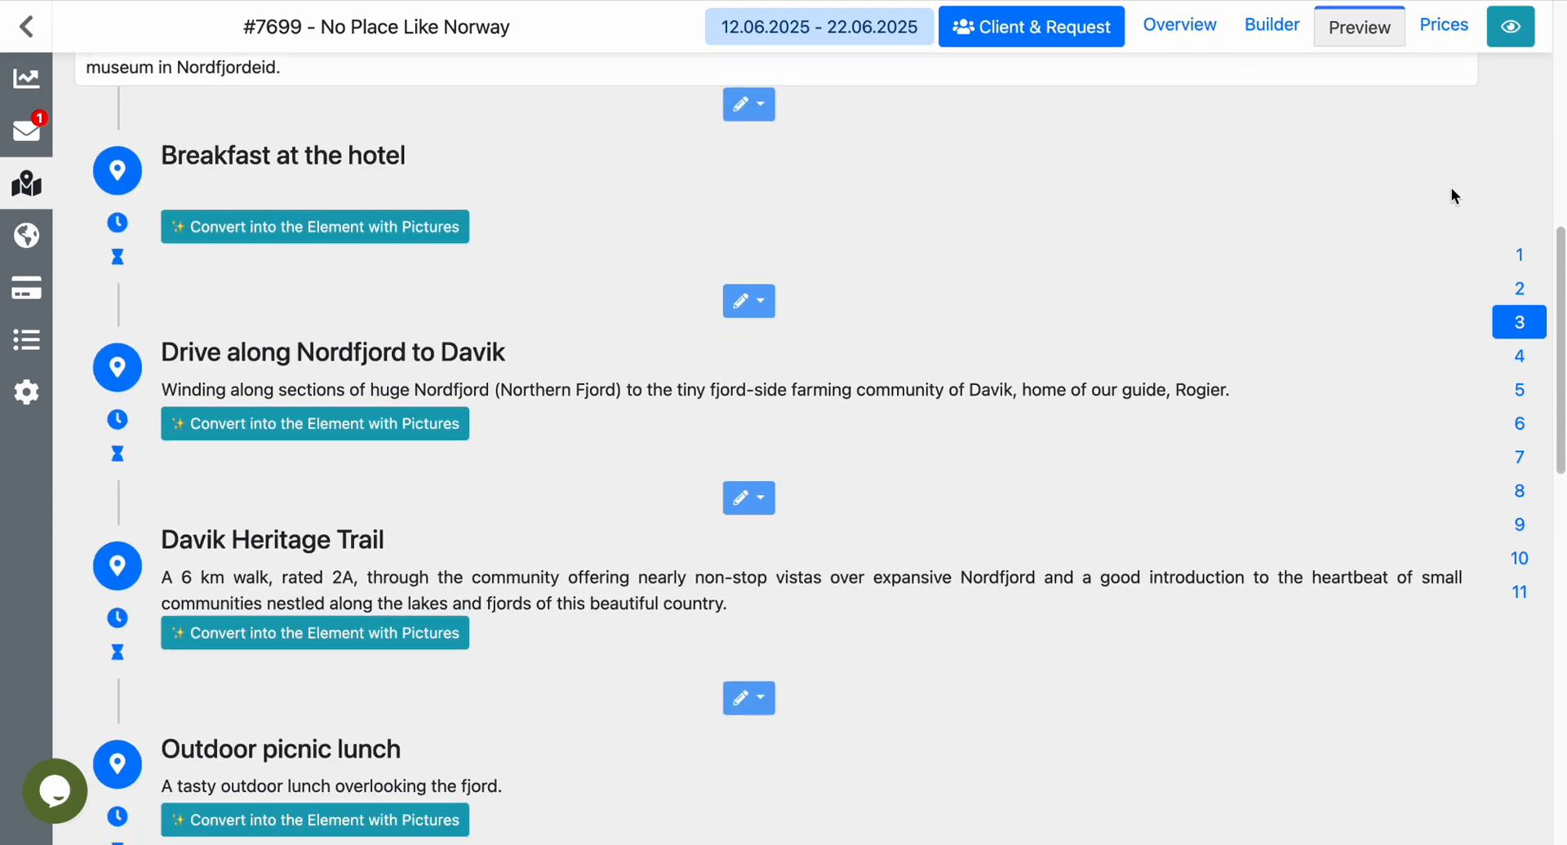
scroll(1439, 384, "down", 9)
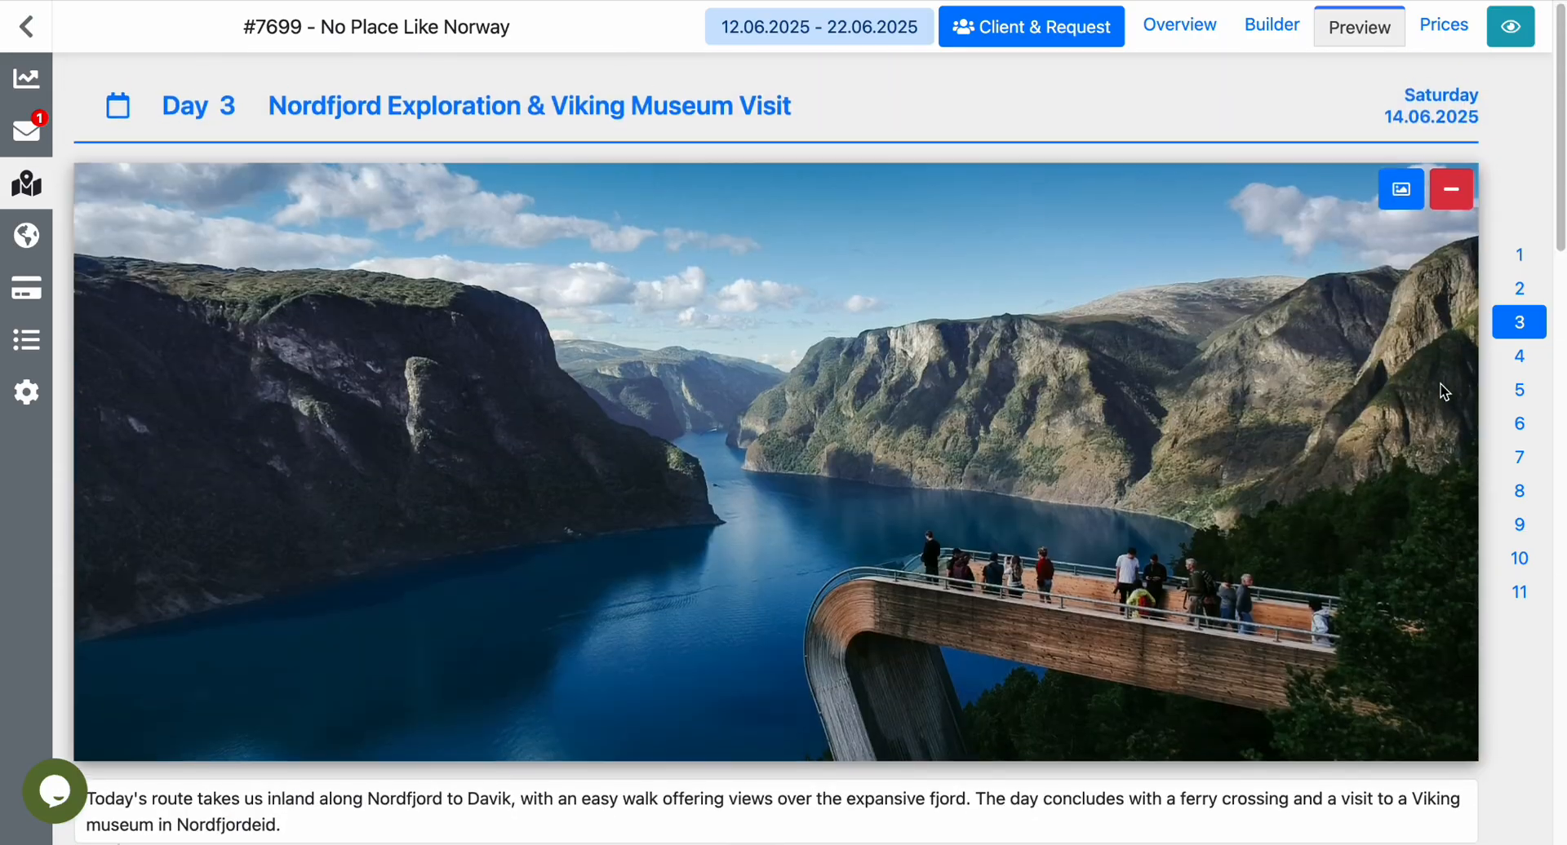
Look over Day 8's introduction and elements, from breakfast to the overnight in Beitostolen, in the itinerary preview.
scroll(1445, 392, "down", 1)
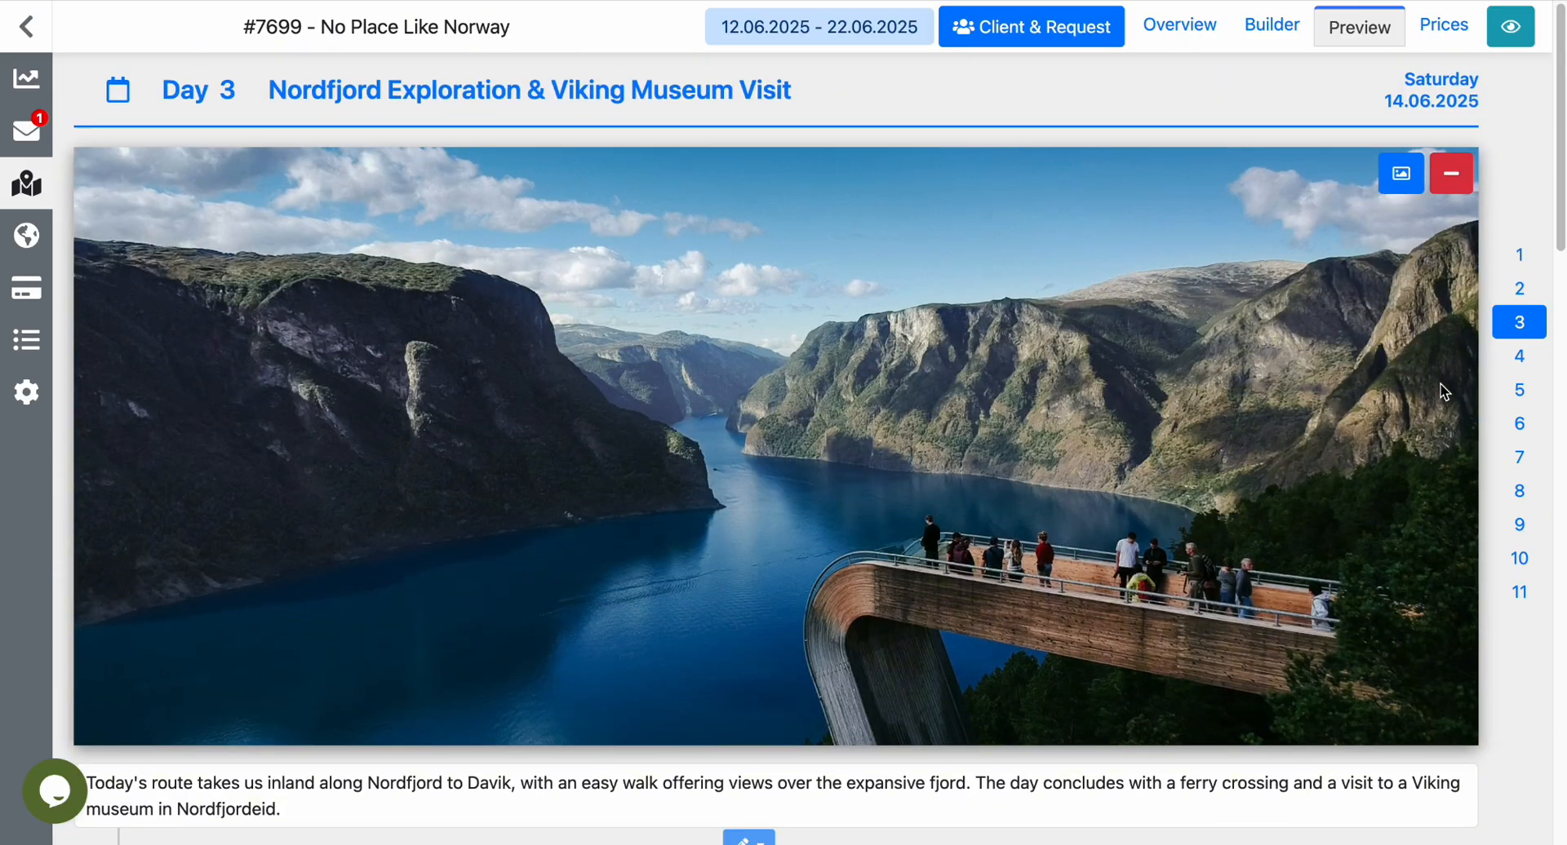
left_click(1526, 434)
left_click(1525, 502)
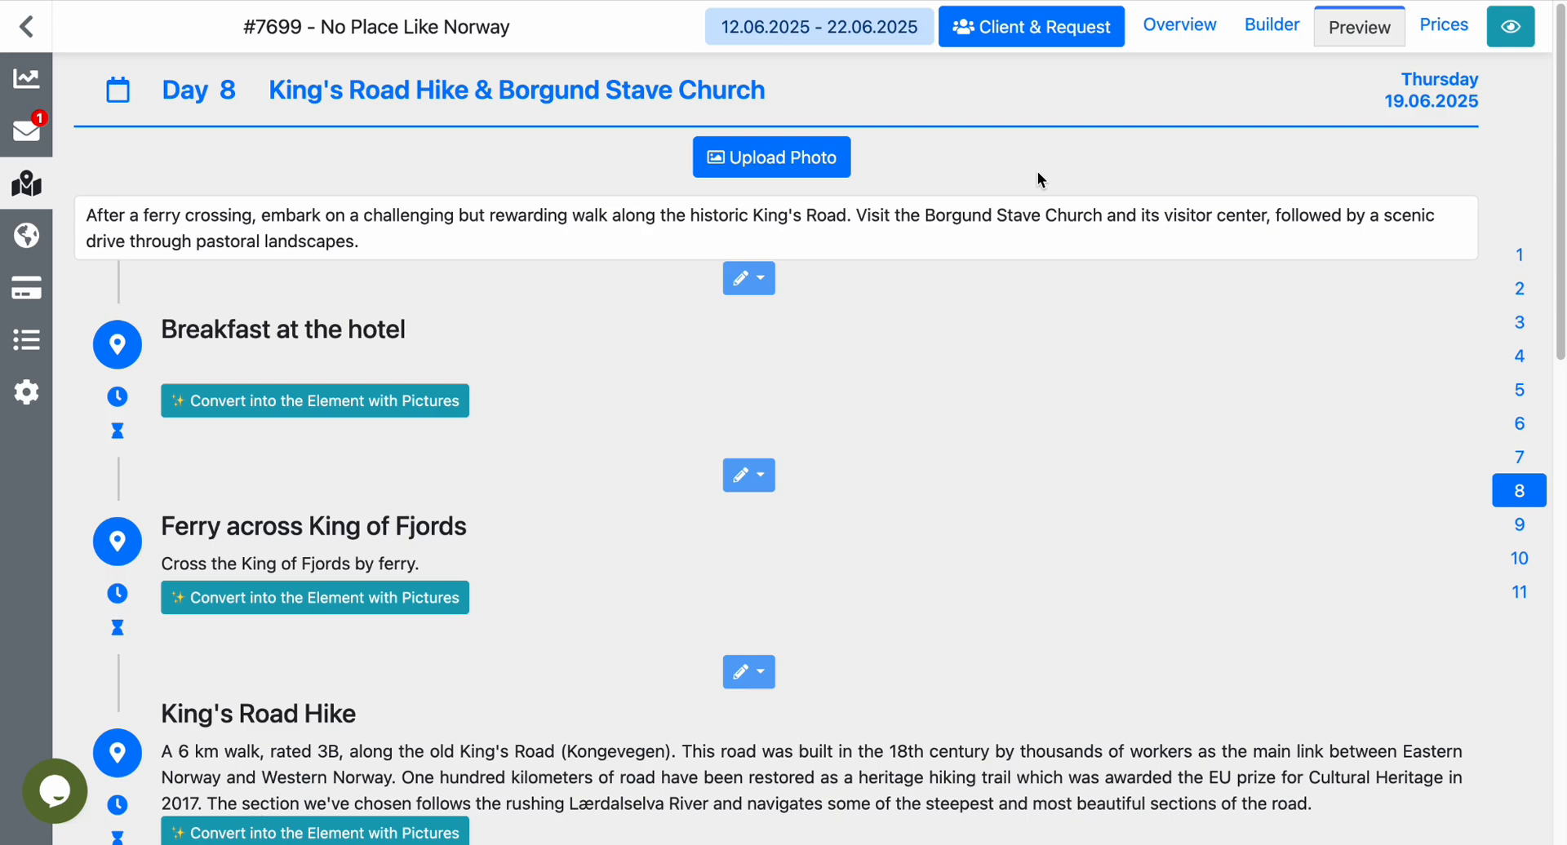
scroll(1280, 541, "down", 10)
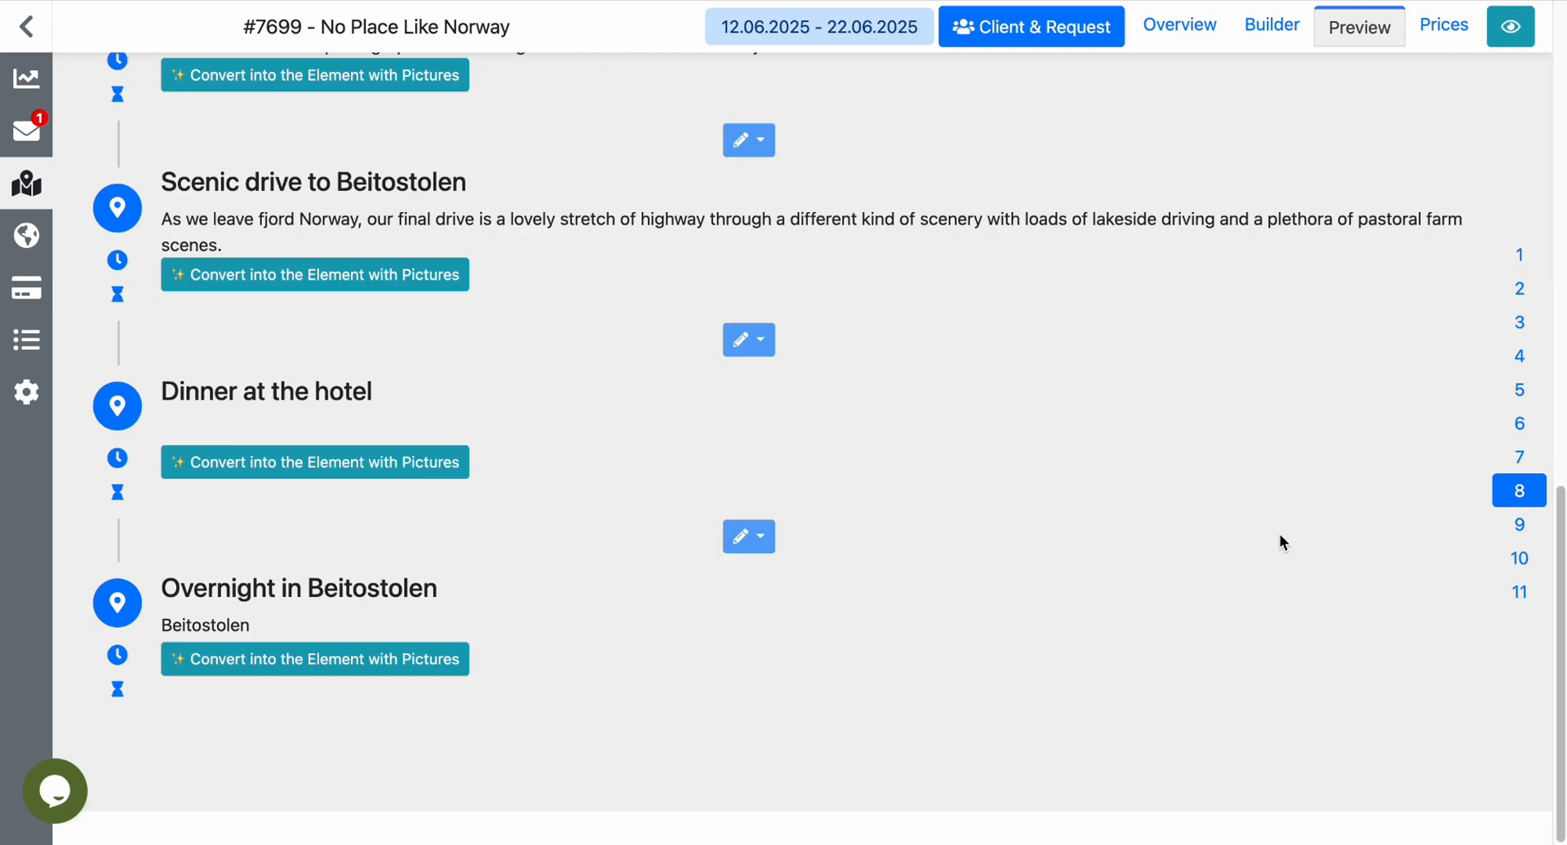
scroll(1280, 540, "up", 11)
scroll(1279, 543, "down", 1)
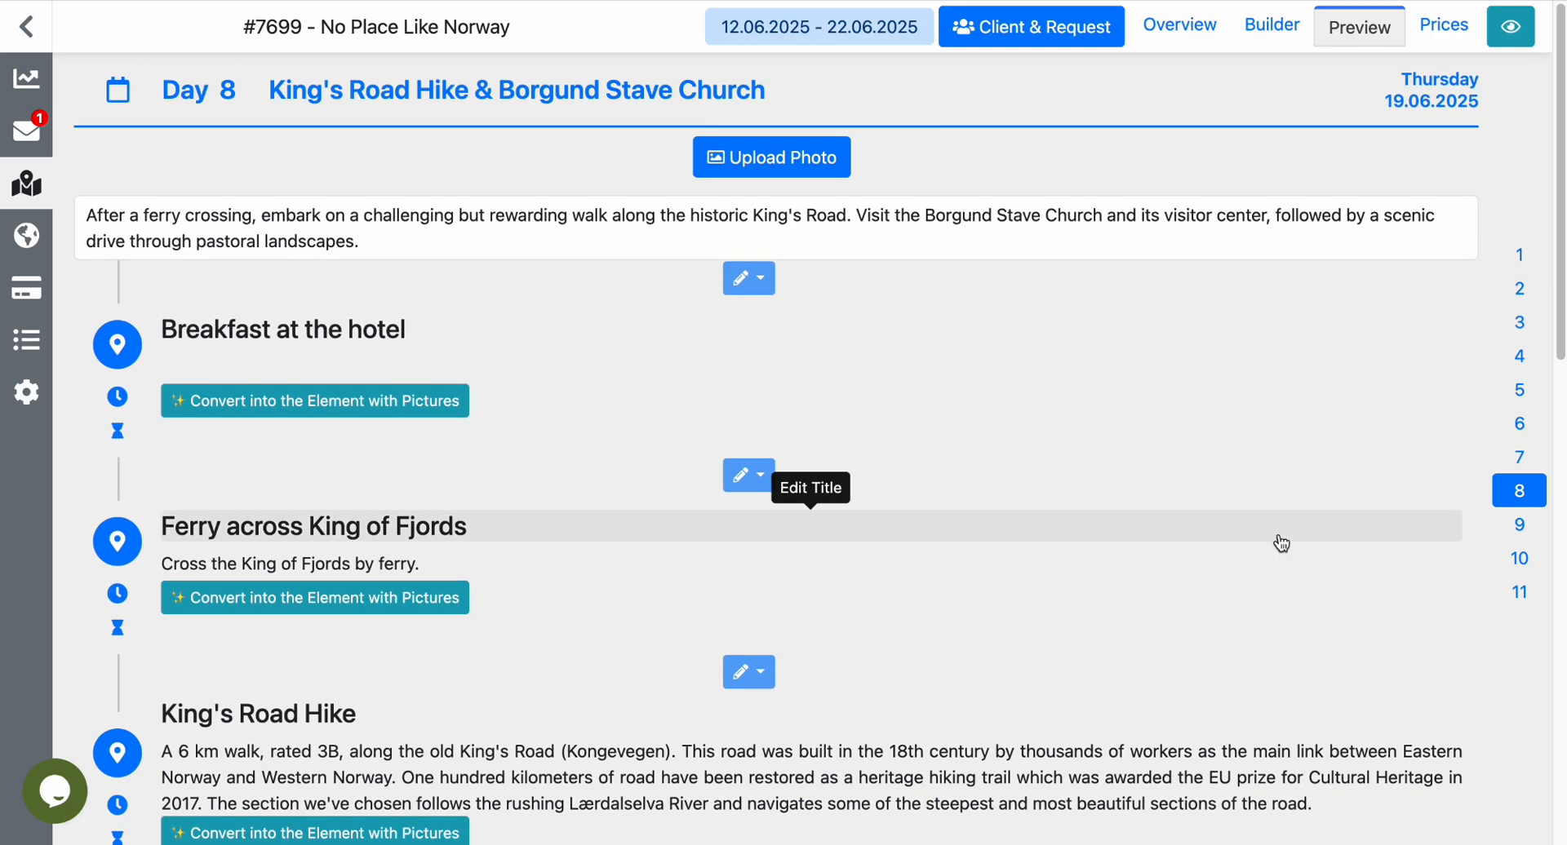
Go to the client requests and start a new offer for the Self drive trip in Norway (demo) request.
left_click(42, 193)
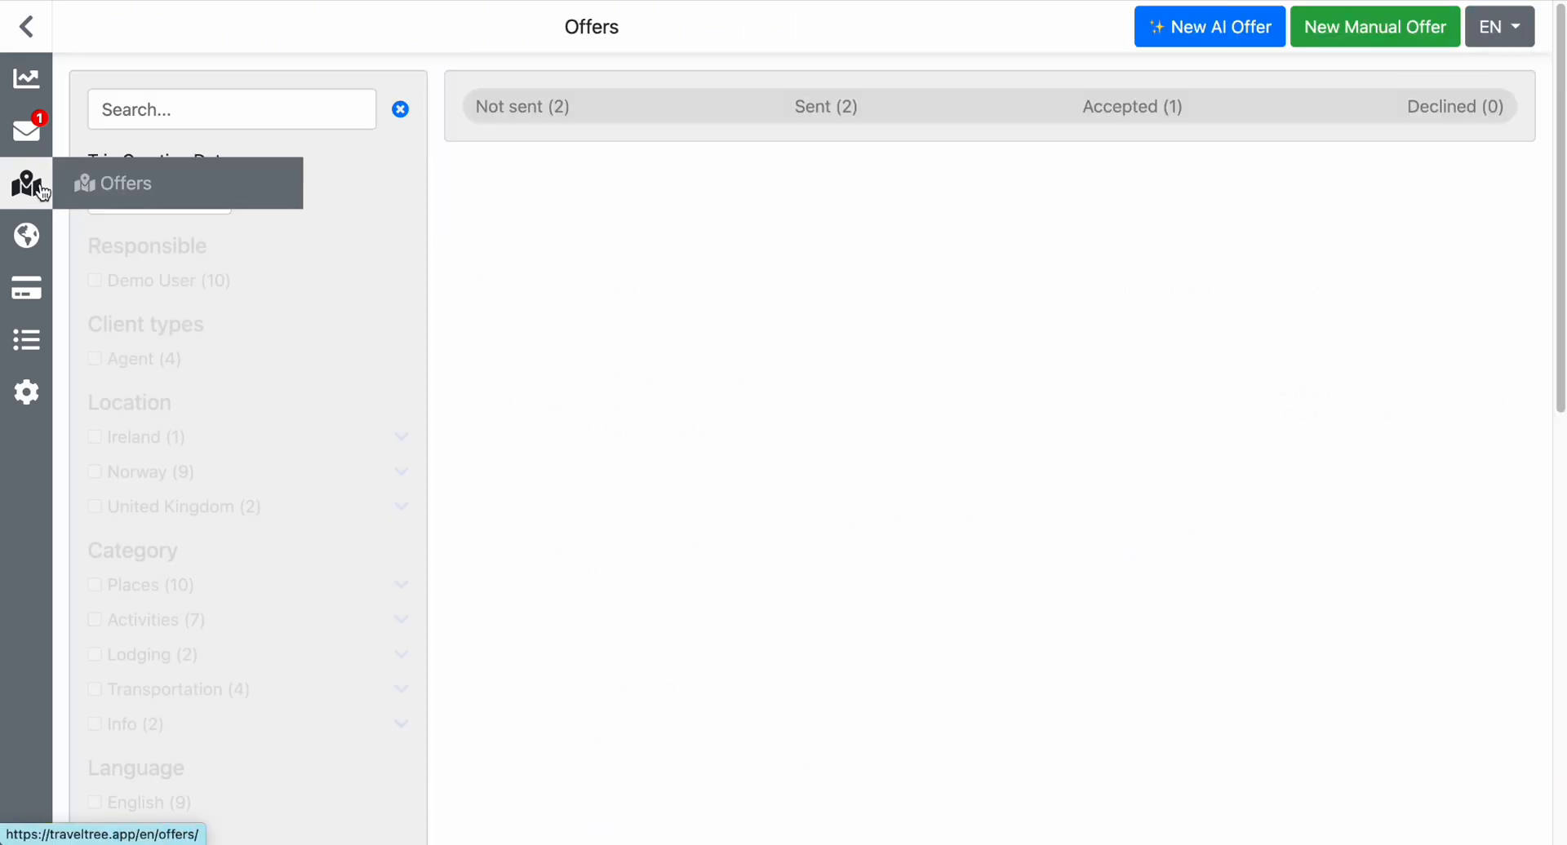
left_click(36, 134)
scroll(550, 199, "down", 2)
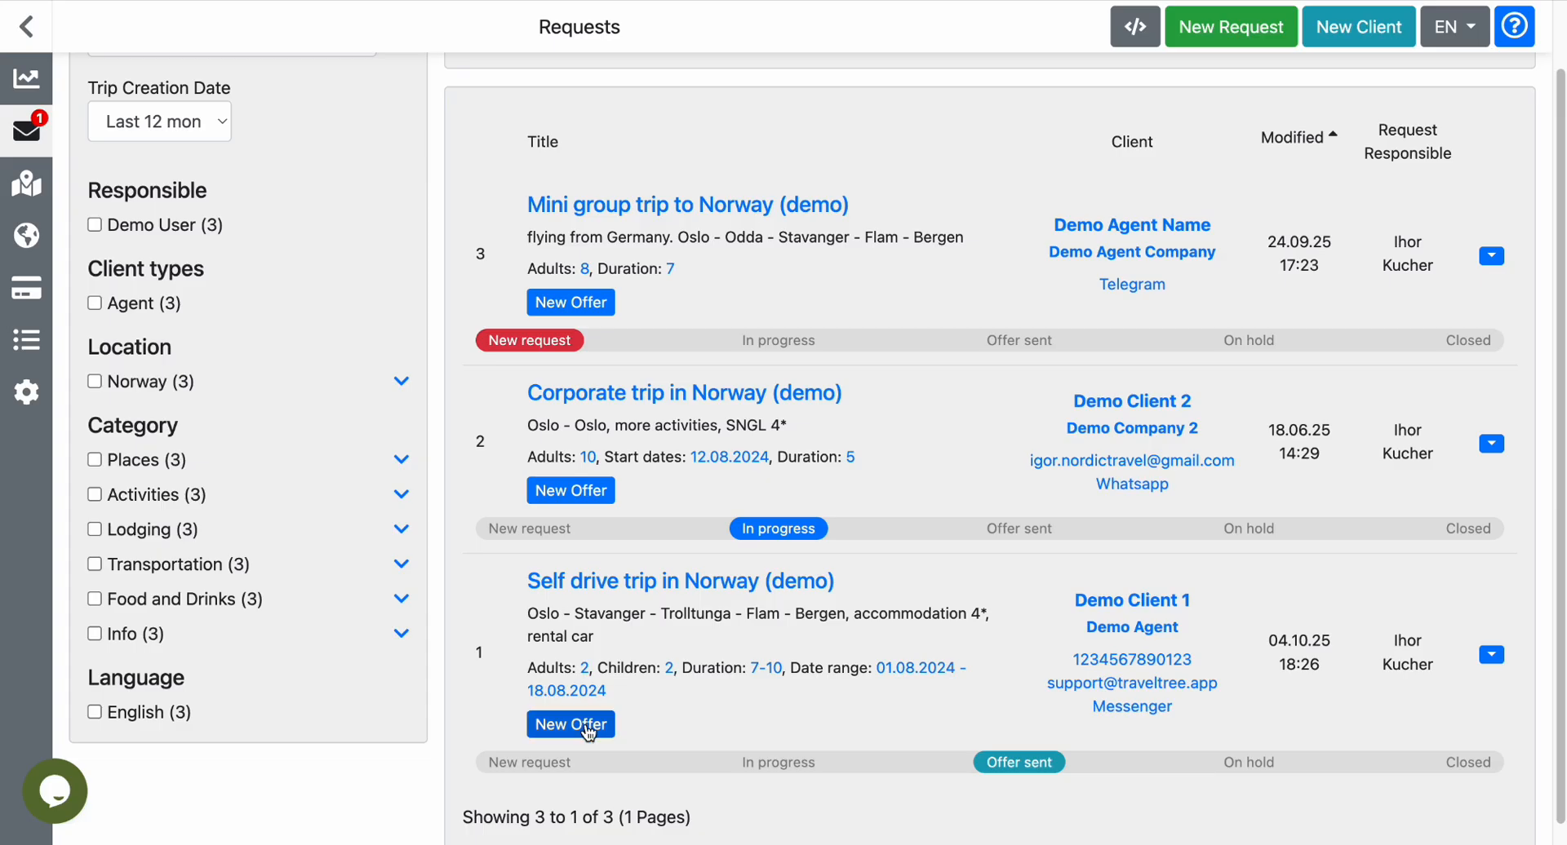
left_click(589, 731)
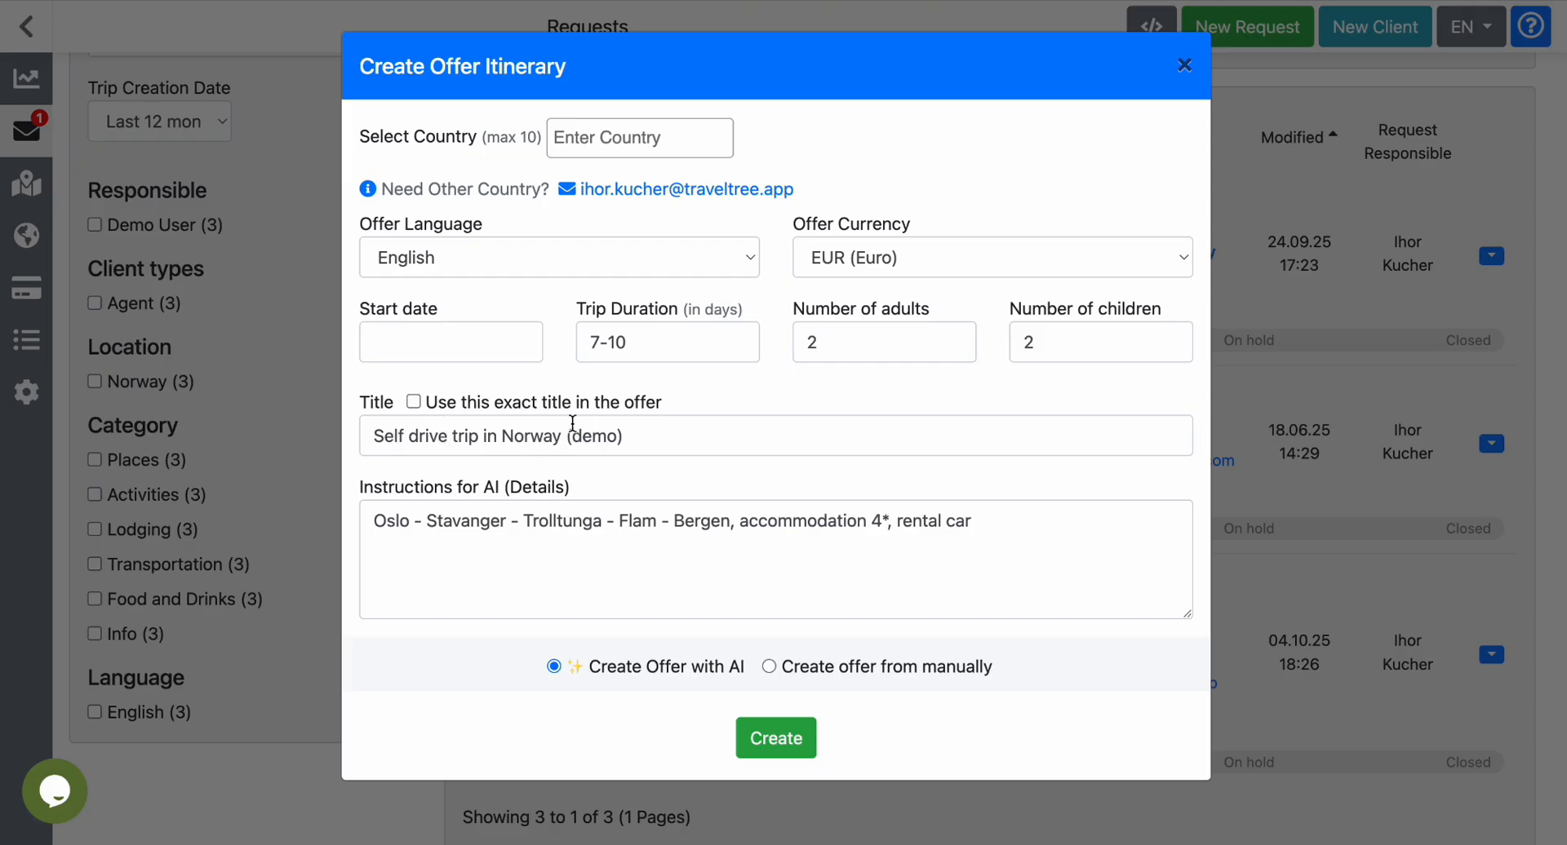
Set the AI offer to use the exact title and select Norway as its country.
left_click(414, 402)
left_click(630, 143)
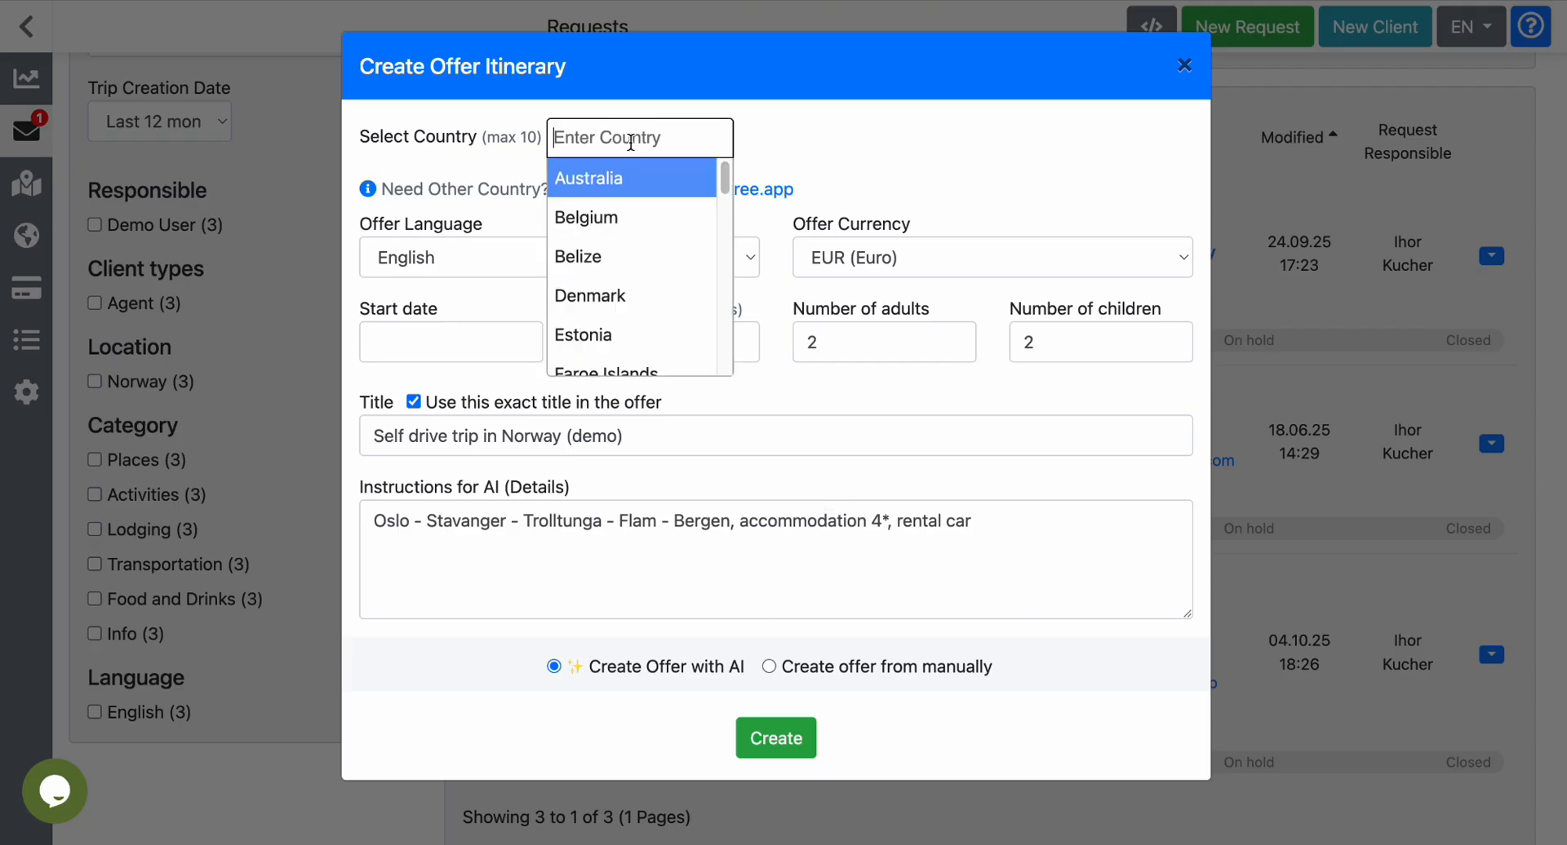
type("norwa")
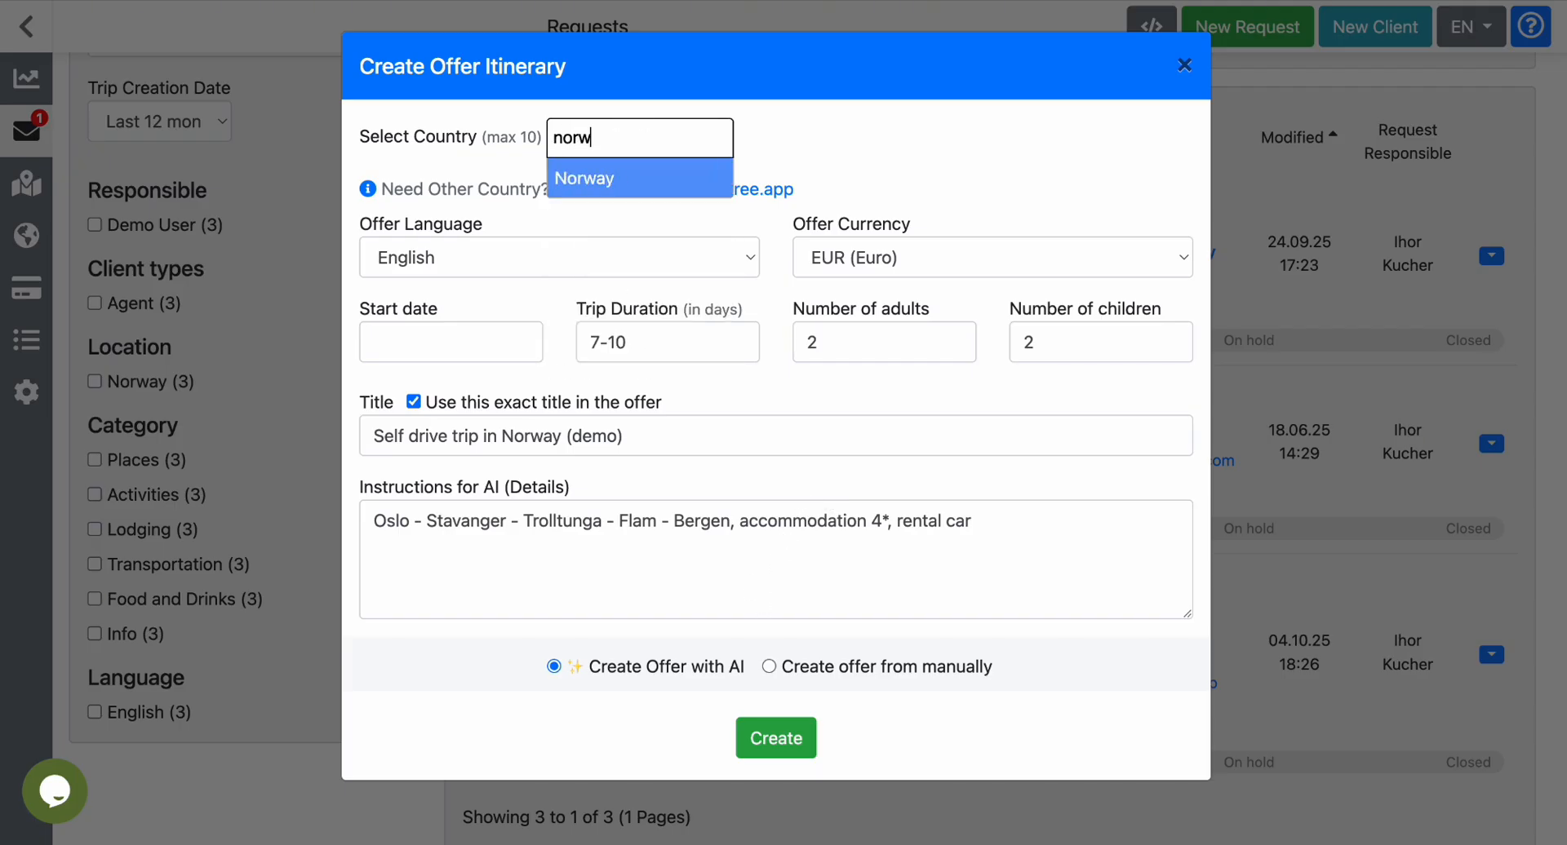
left_click(590, 184)
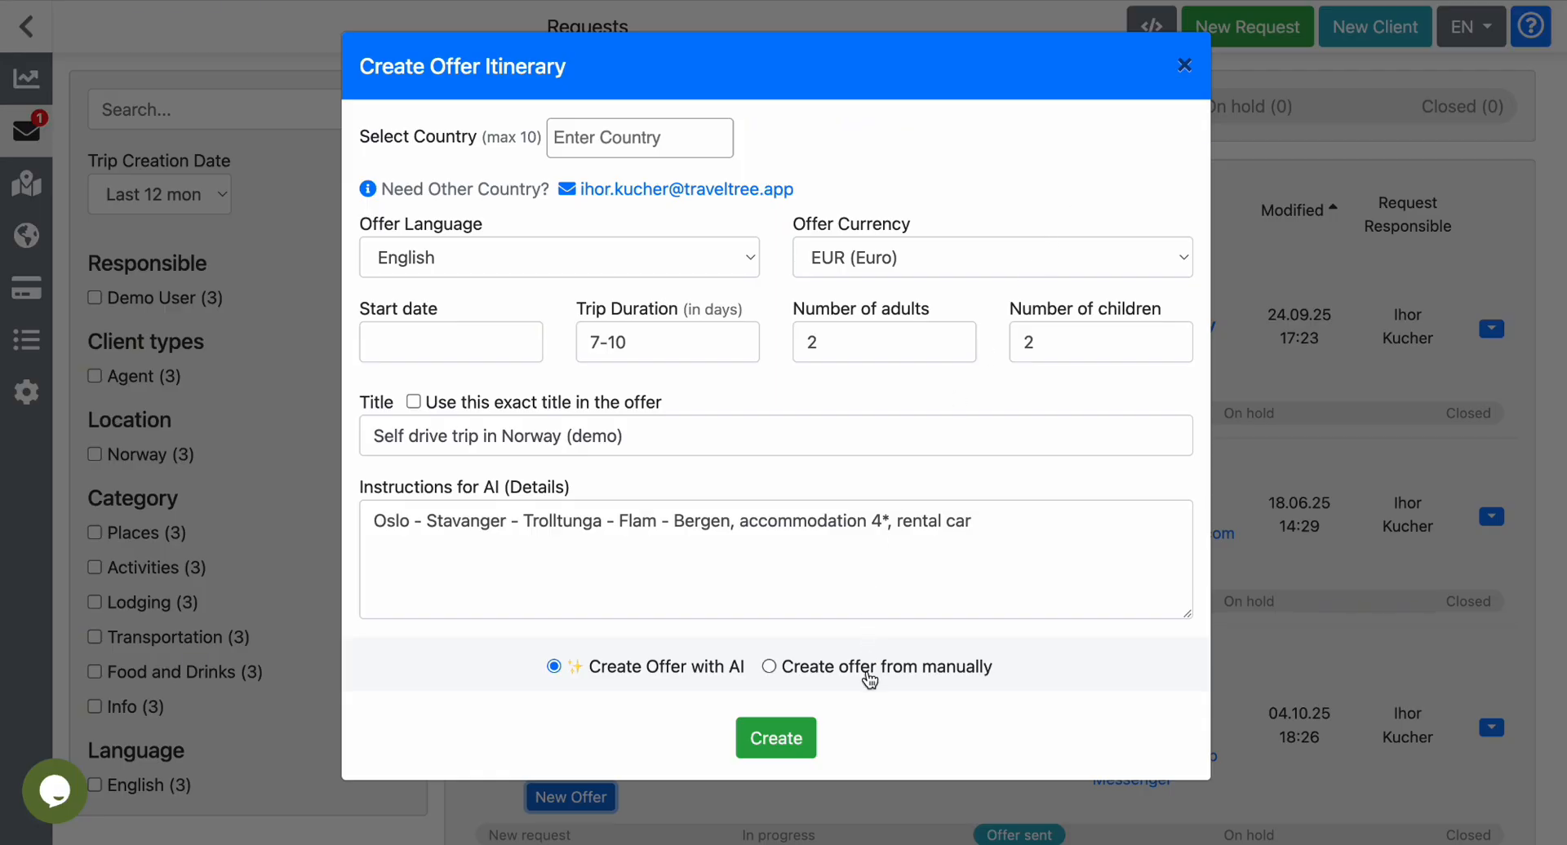
Create the offer manually from the template Norway Private Tour without a Car (Oslo - Flåm - Gudvangen - Bergen) (demo).
left_click(868, 675)
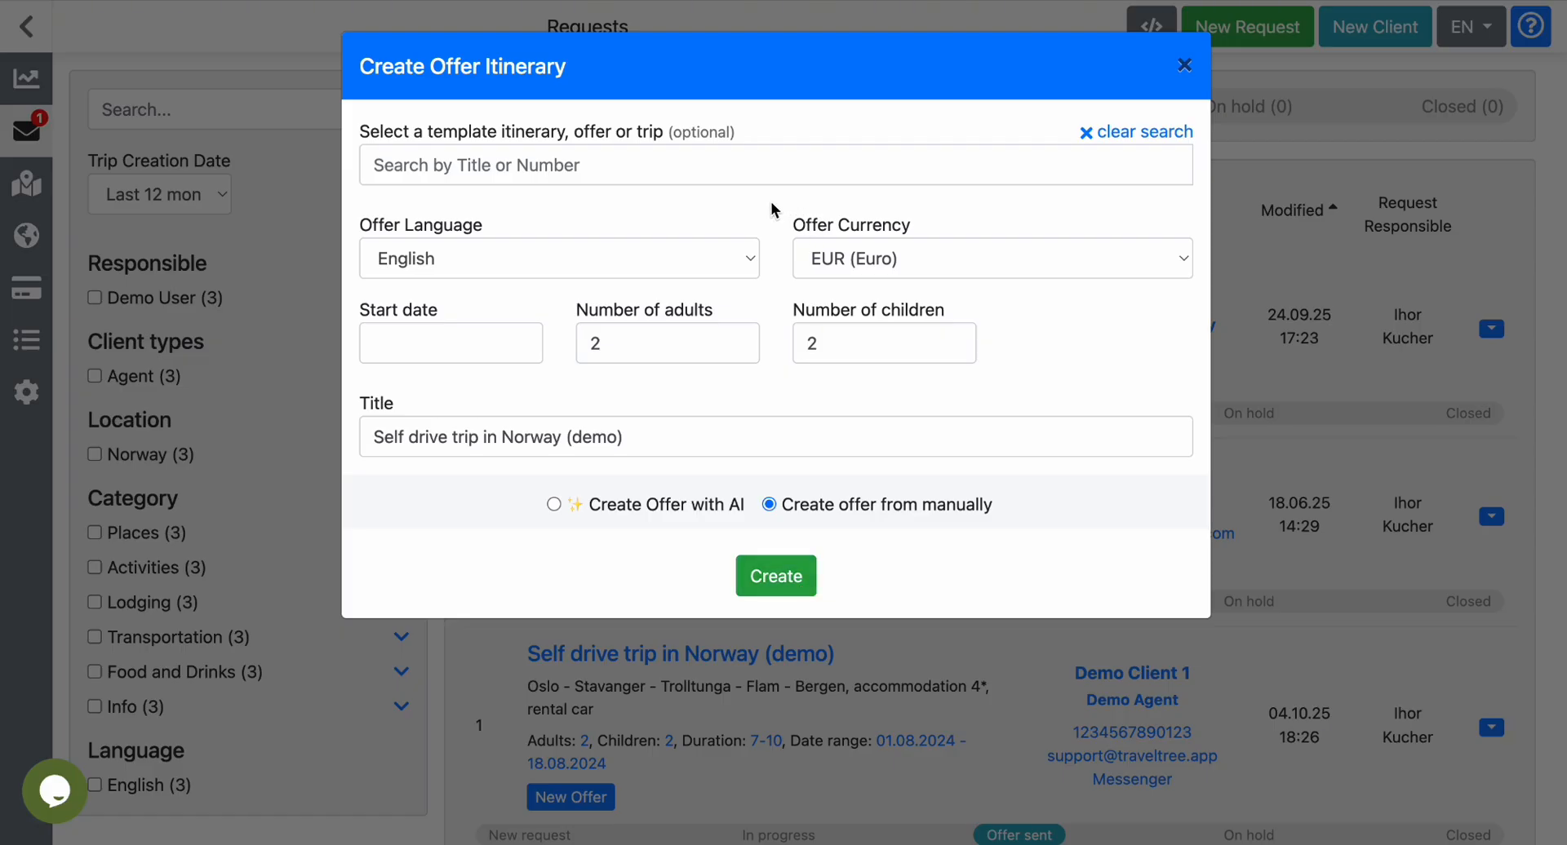
left_click(739, 176)
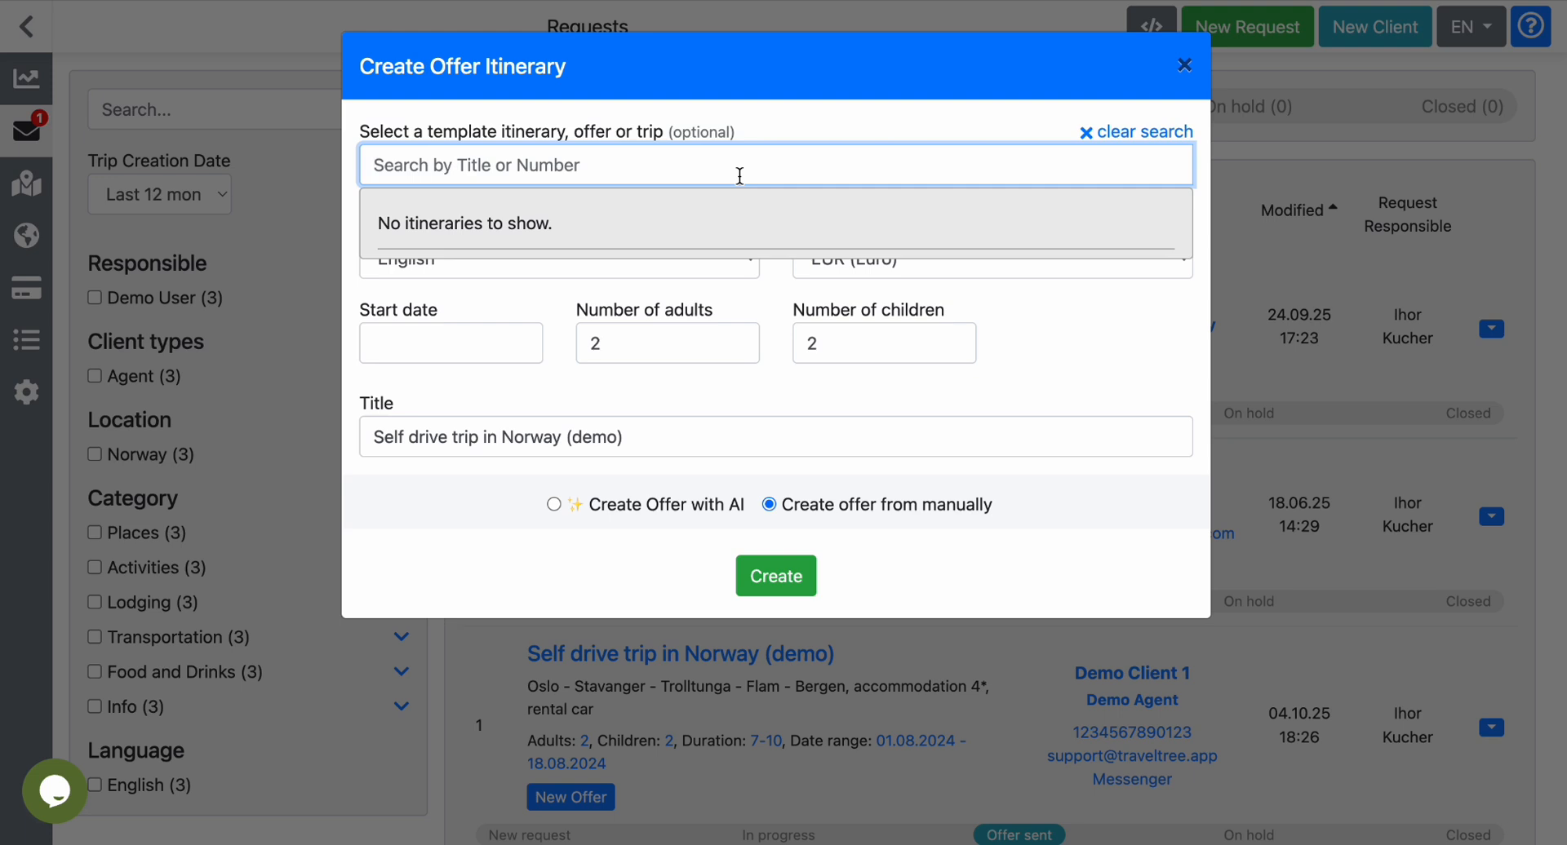
type("norwa")
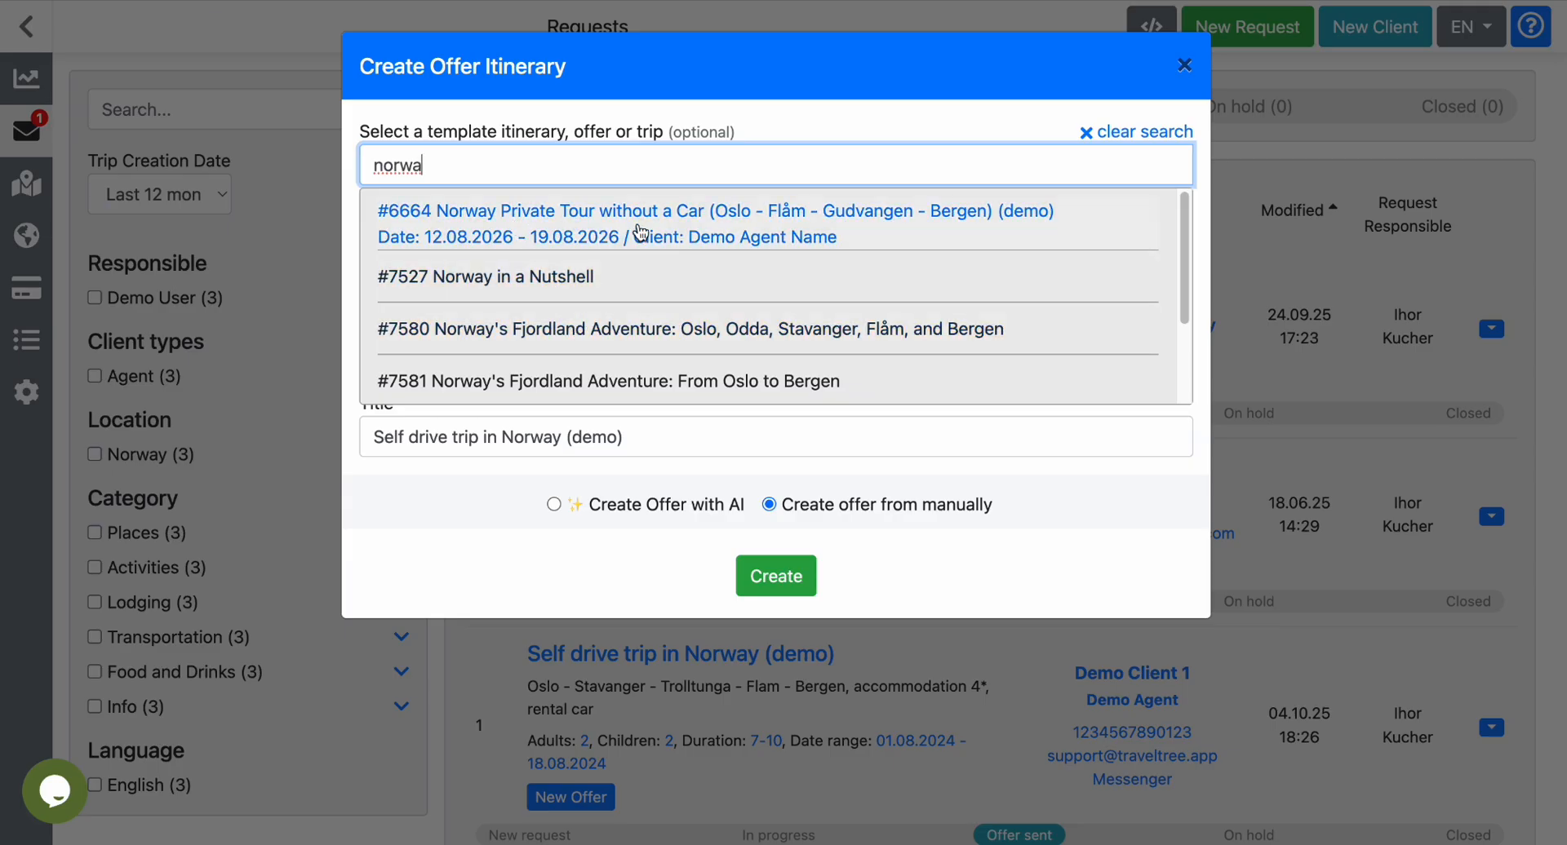
left_click(641, 233)
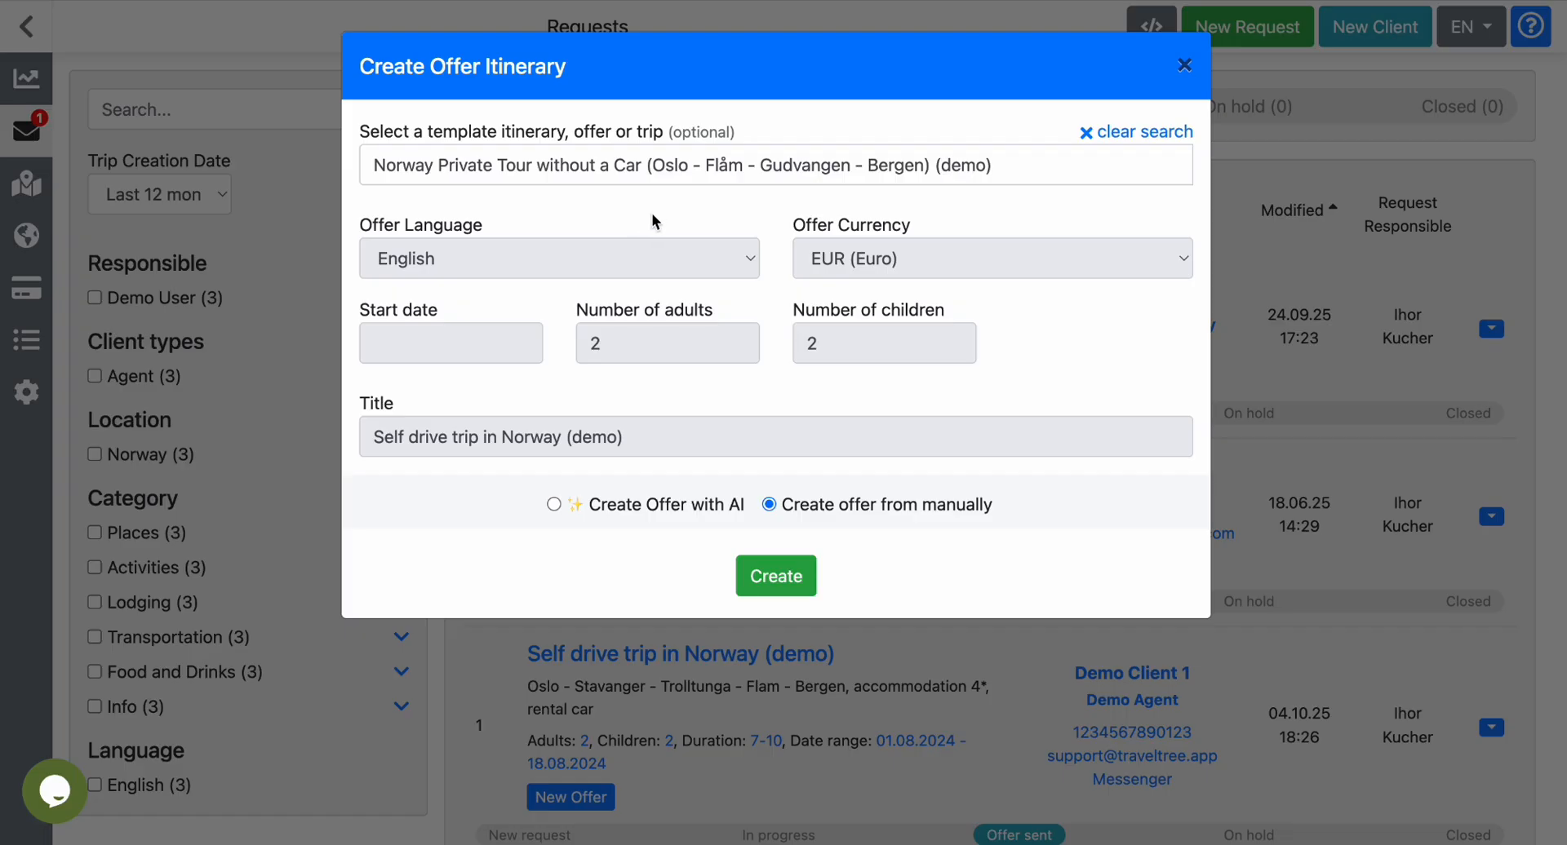
left_click(774, 577)
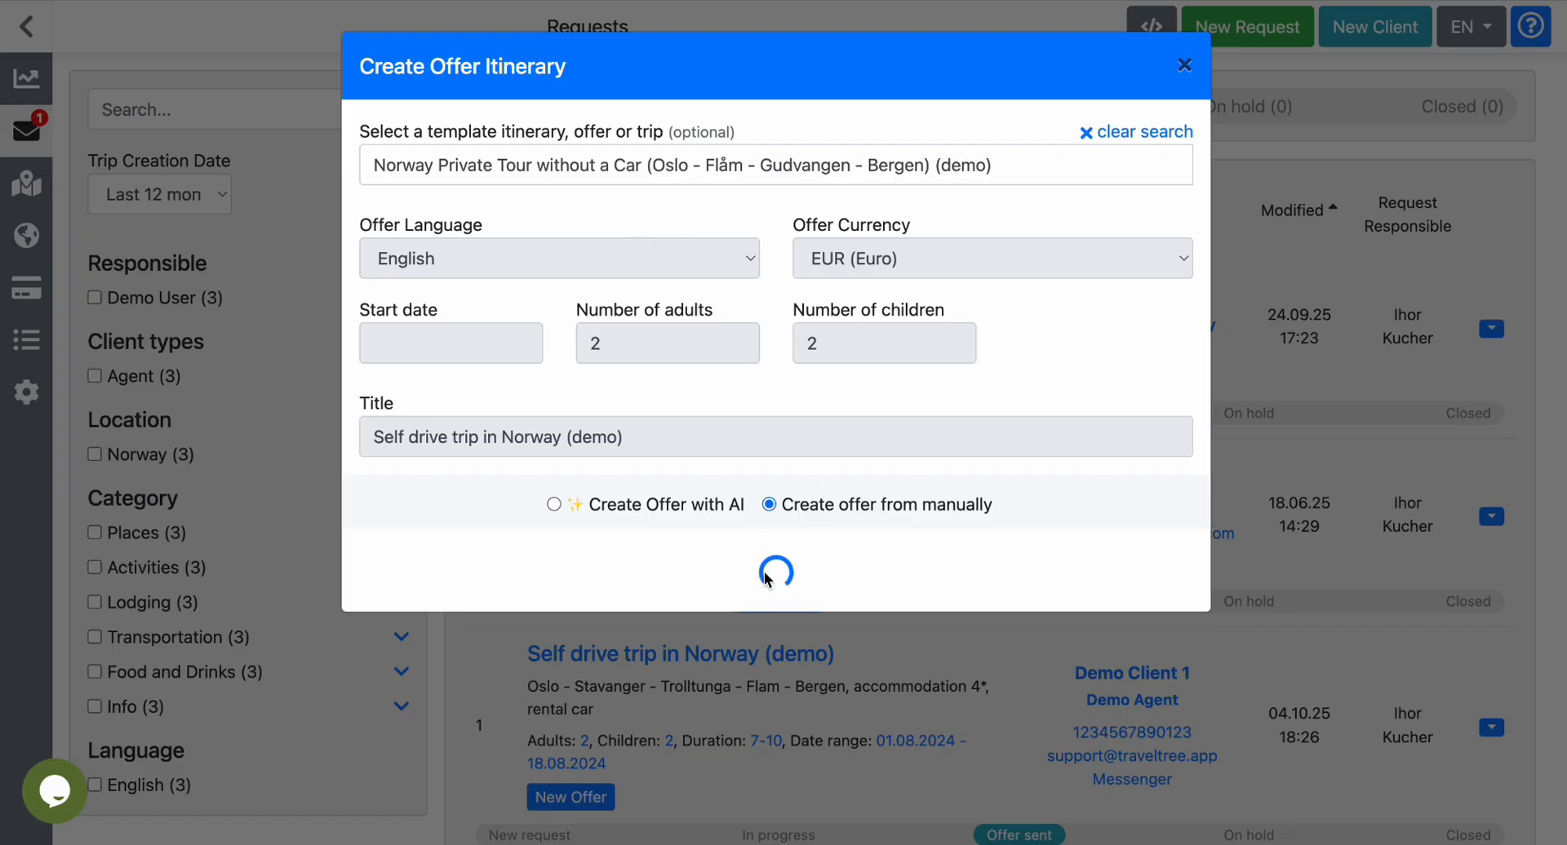